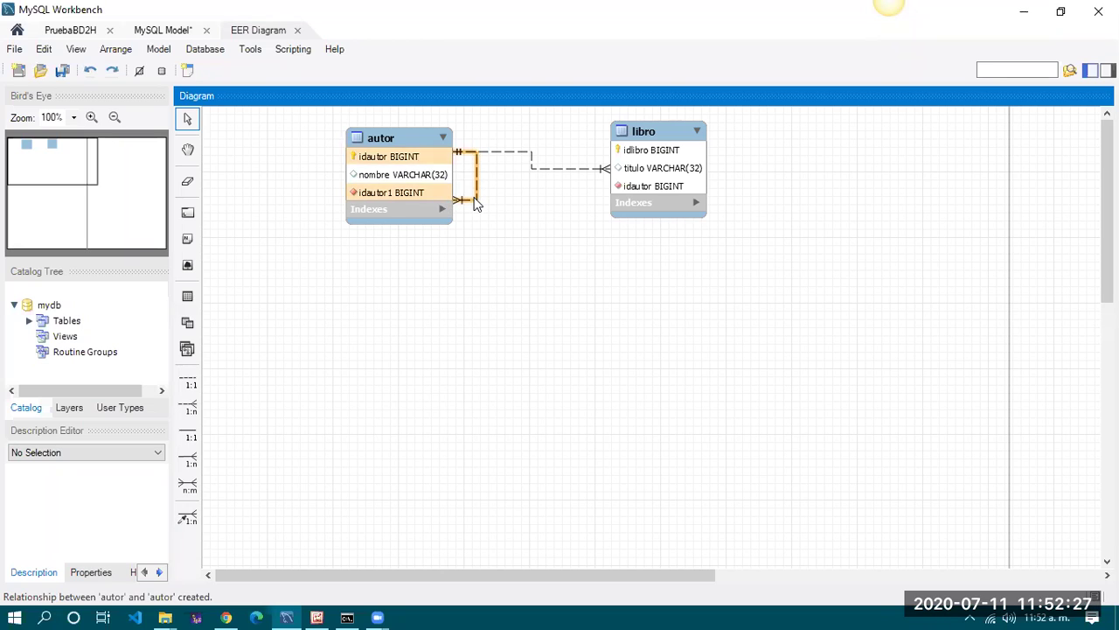
# Delete autor's self-relationship and the existing autor–libro link, dropping their idautor foreign key columns
pyautogui.click(477, 204)
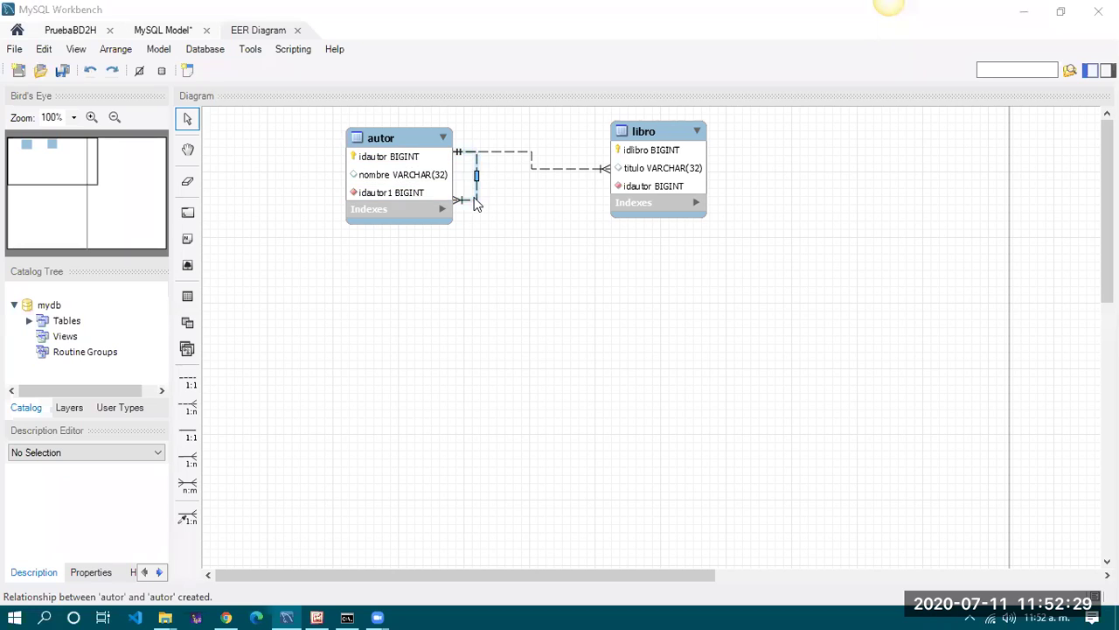
pyautogui.press('Delete')
pyautogui.click(554, 305)
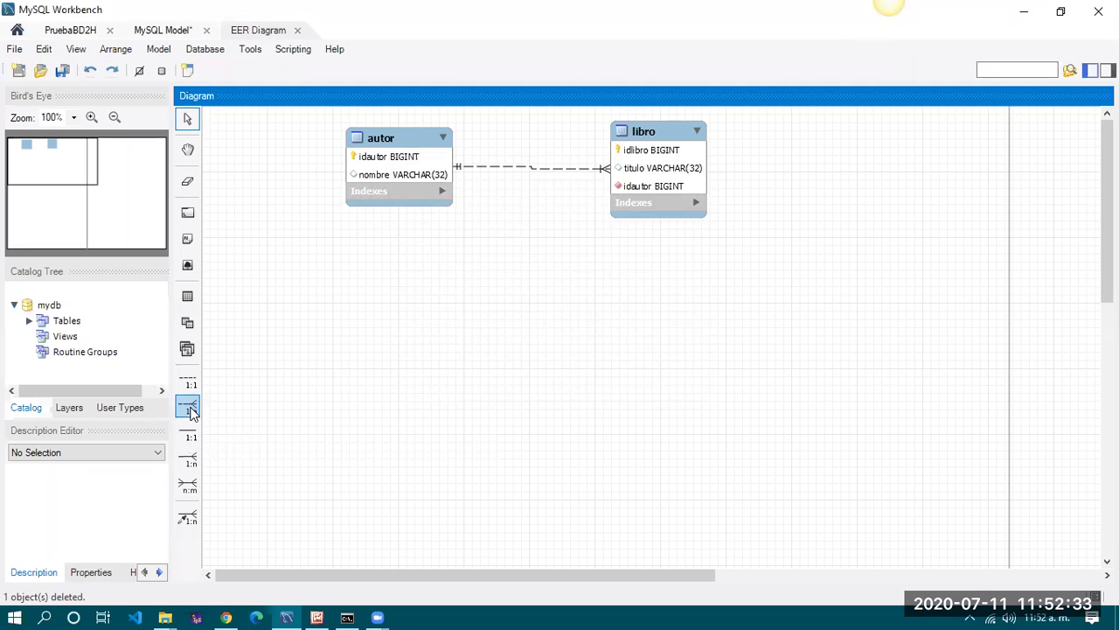
pyautogui.click(543, 169)
pyautogui.press('Delete')
pyautogui.click(501, 304)
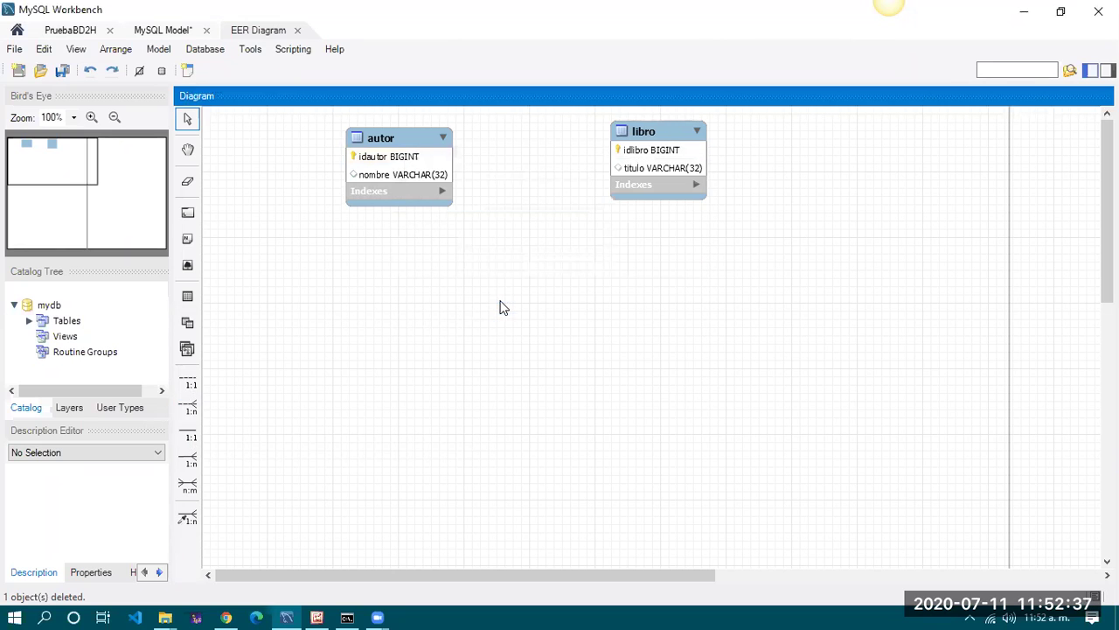
# Create a 1:n non-identifying relationship with libro referencing autor
pyautogui.click(189, 407)
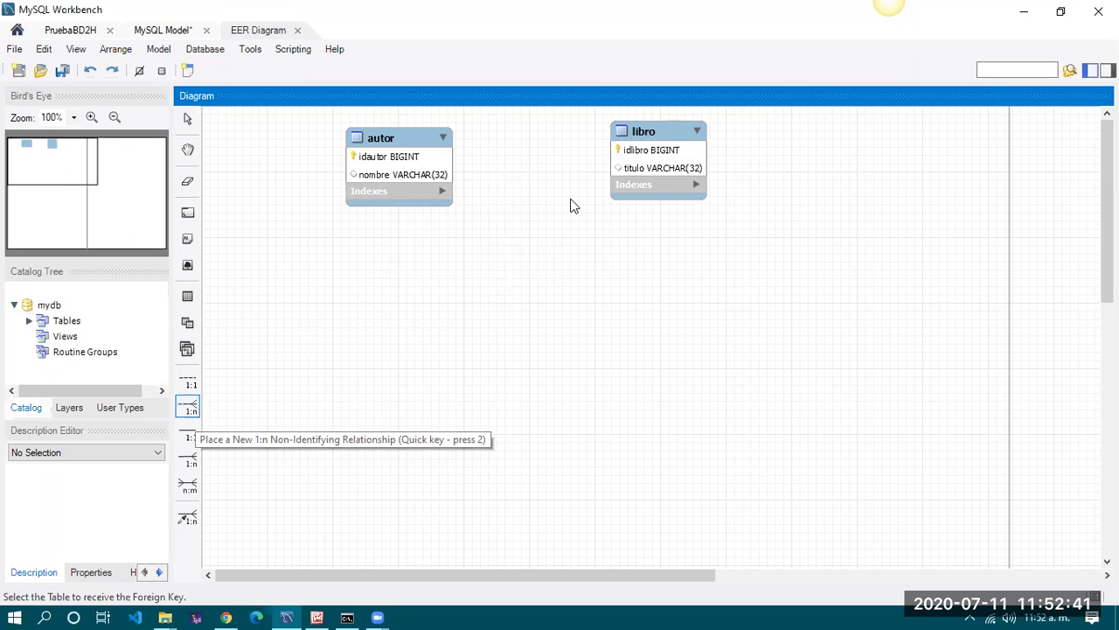
pyautogui.click(648, 136)
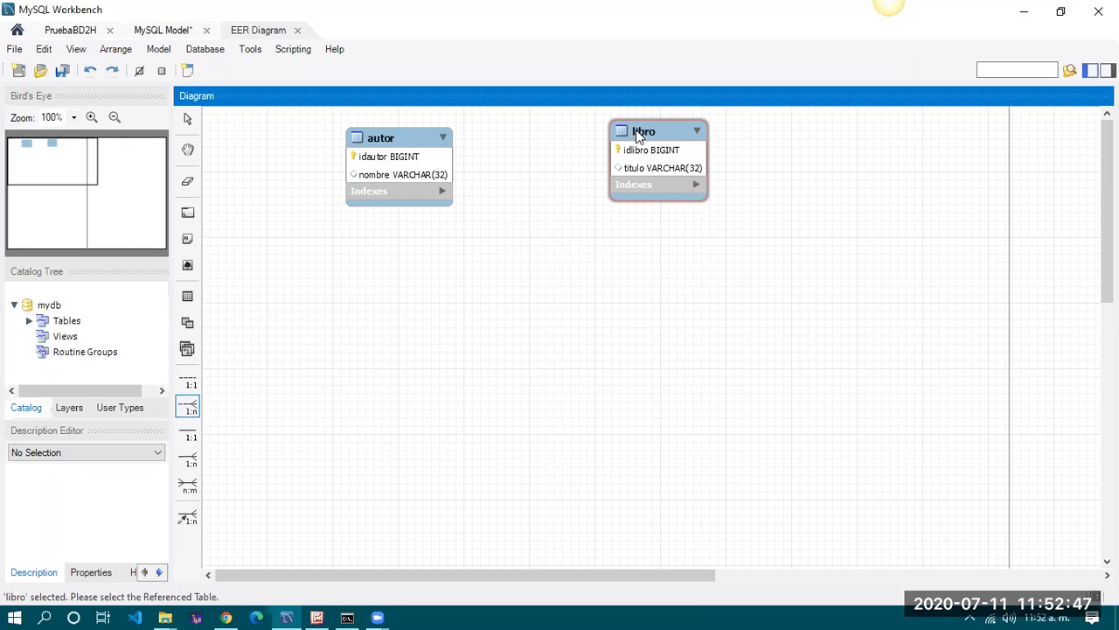
pyautogui.click(387, 151)
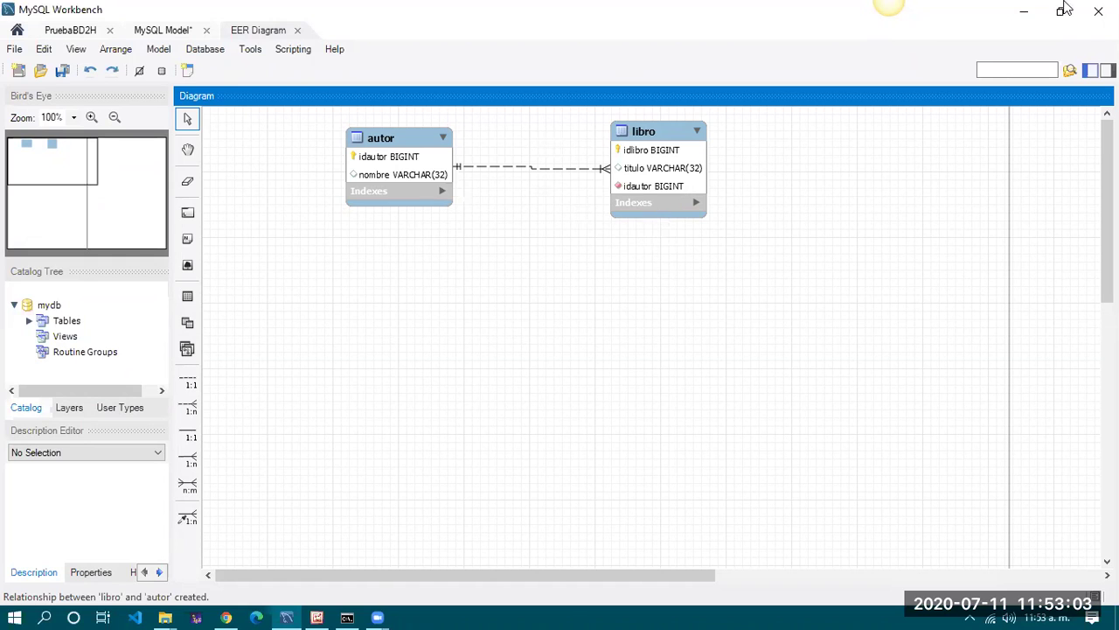
# Minimize Workbench to review the P2.2.Relacional.png diagram, then bring up the Start menu
pyautogui.click(1024, 11)
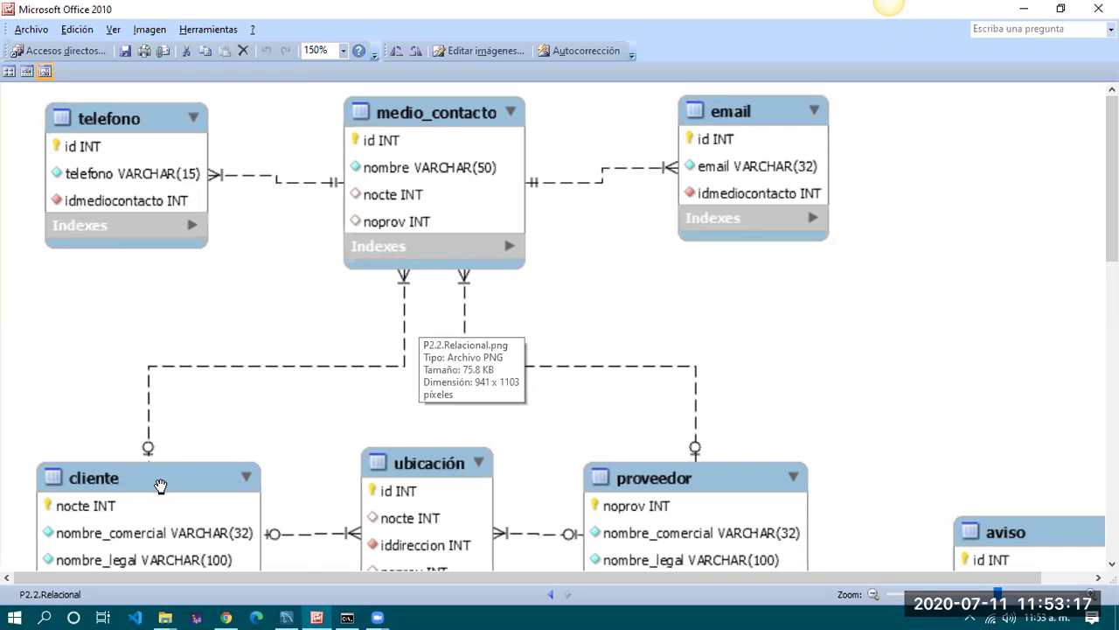
pyautogui.scroll(-2, 150, 478)
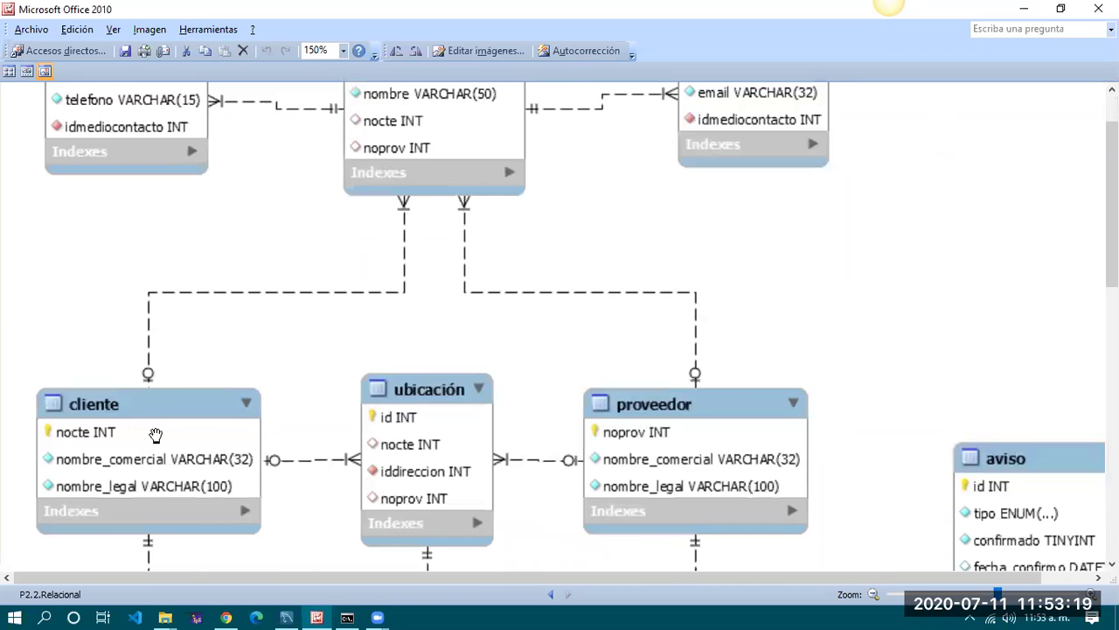
pyautogui.scroll(1, 152, 421)
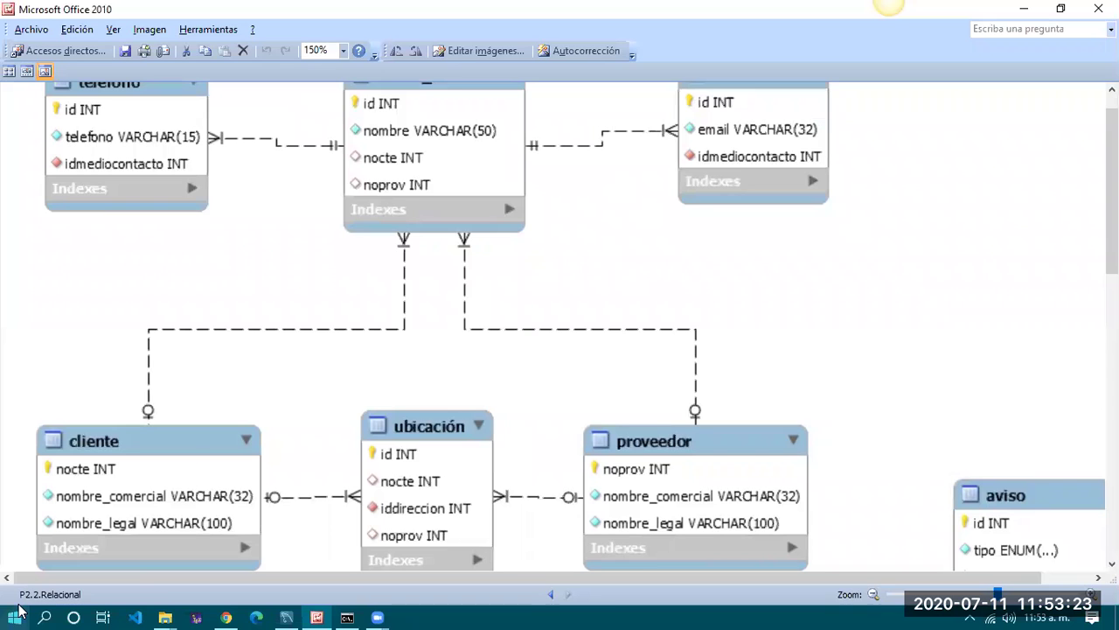
pyautogui.press('super')
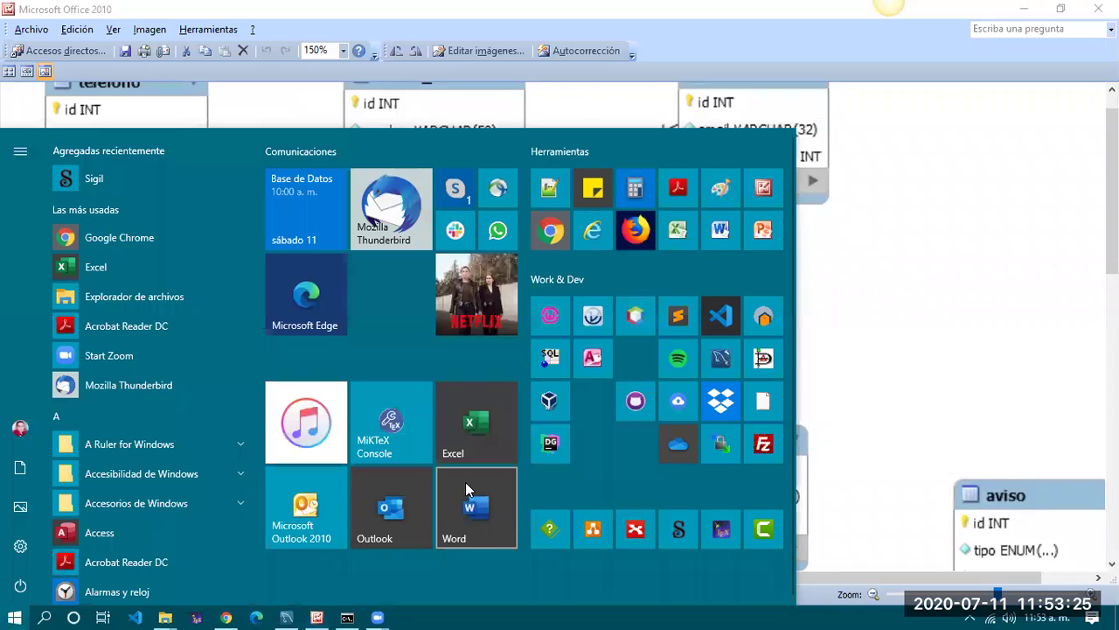
# Start a blank Excel workbook snapped to the right half, zoomed in, with A1 selected
pyautogui.click(477, 435)
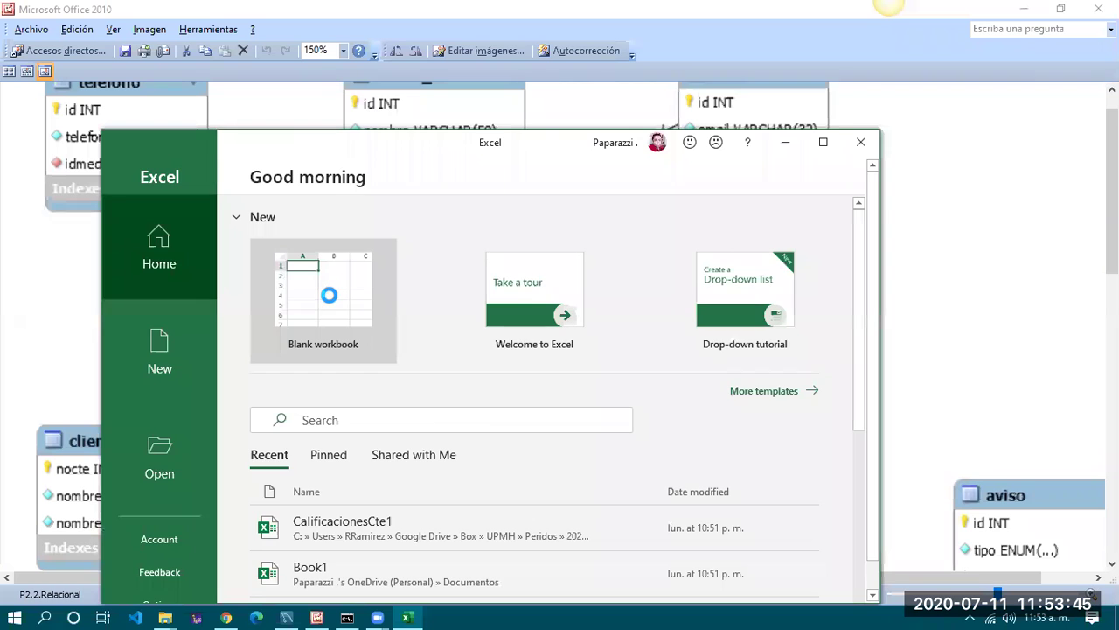
pyautogui.click(329, 295)
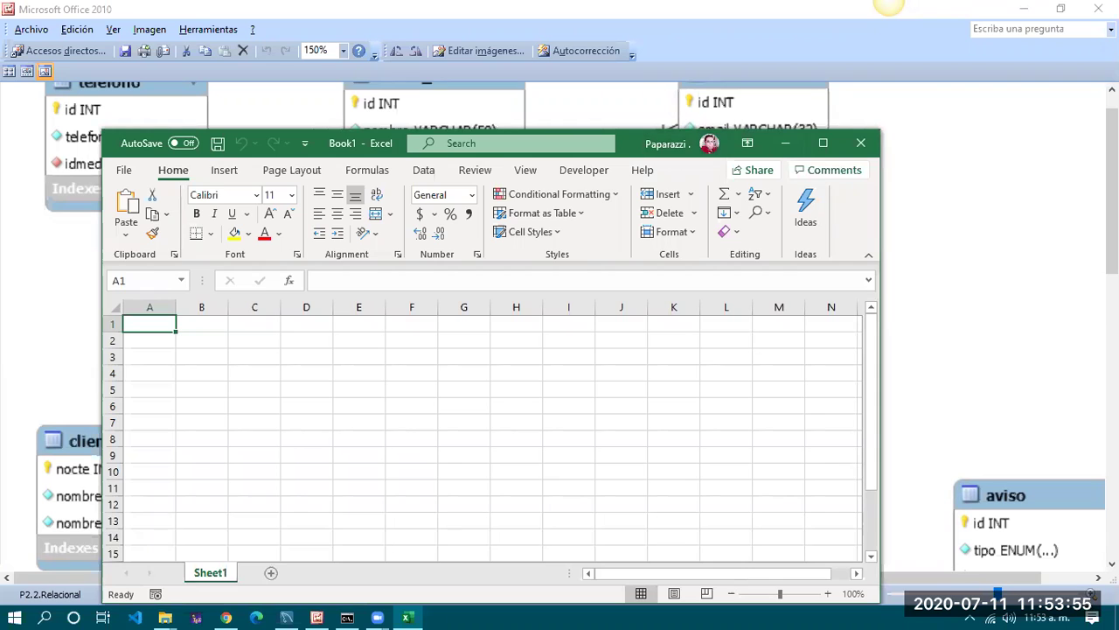
pyautogui.press('super+Right')
pyautogui.scroll(2, 831, 367)
pyautogui.scroll(1, 691, 292)
pyautogui.click(643, 266)
pyautogui.click(635, 207)
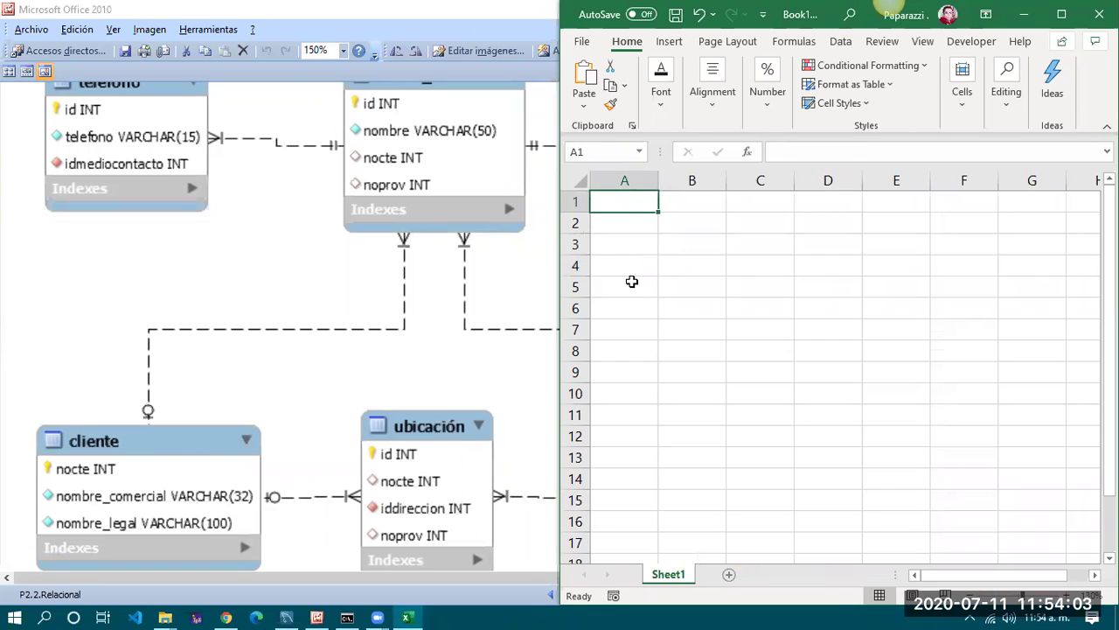
# Enter the cliente title in A1 and headers nocte, nombre_comercial, nombre_legal in A2:C2
pyautogui.write('cliente')
pyautogui.press('Return')
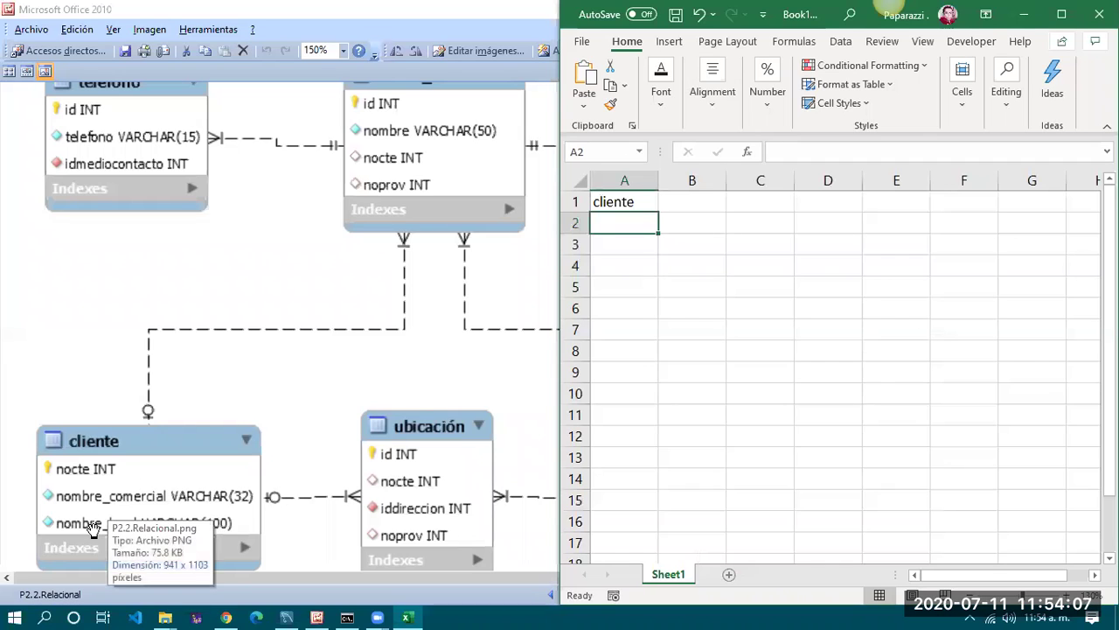
pyautogui.write('nocte')
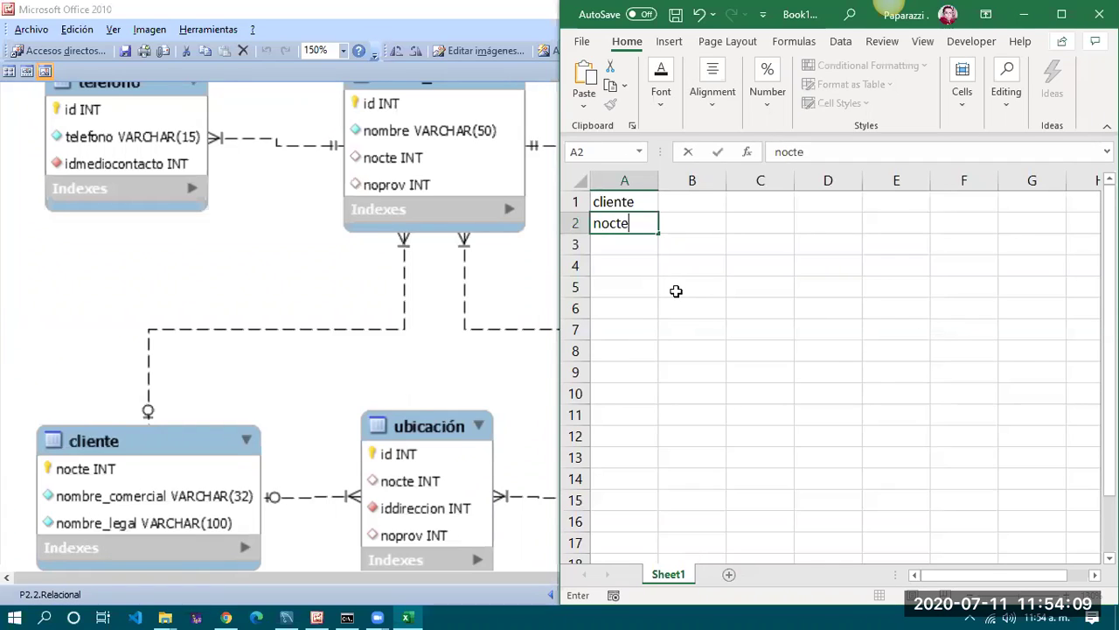
pyautogui.press('Tab')
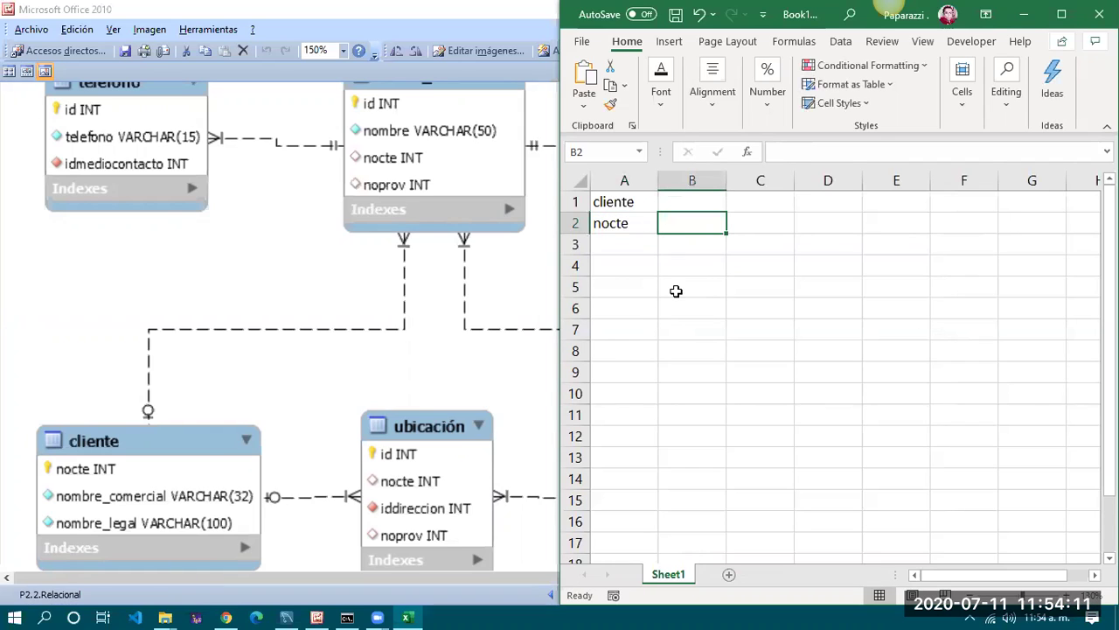
pyautogui.write('nombre_')
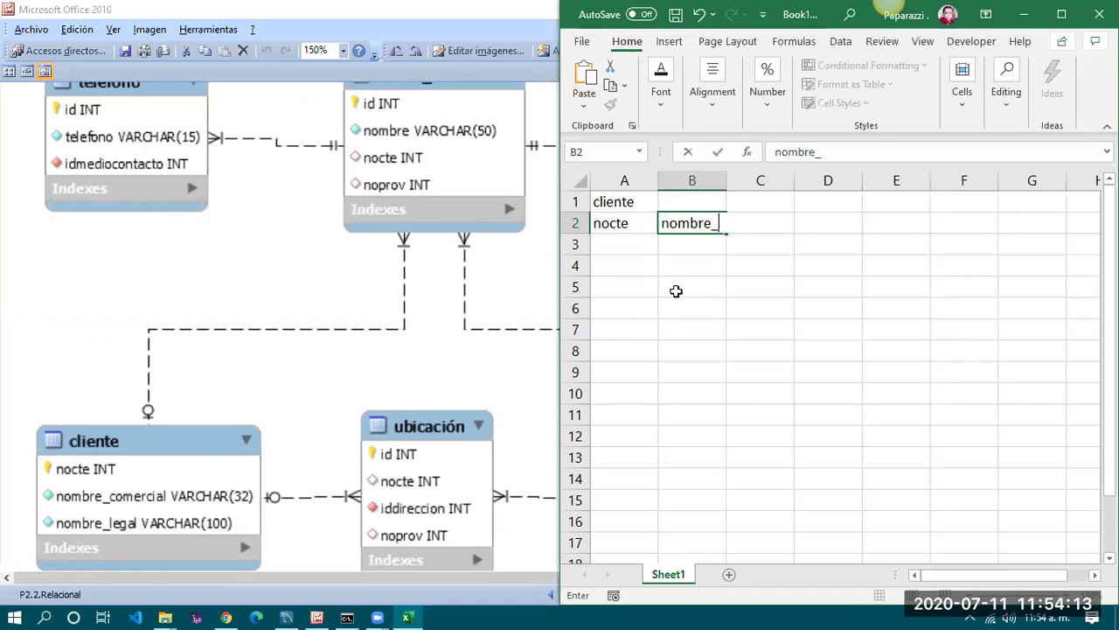
pyautogui.write('comercial')
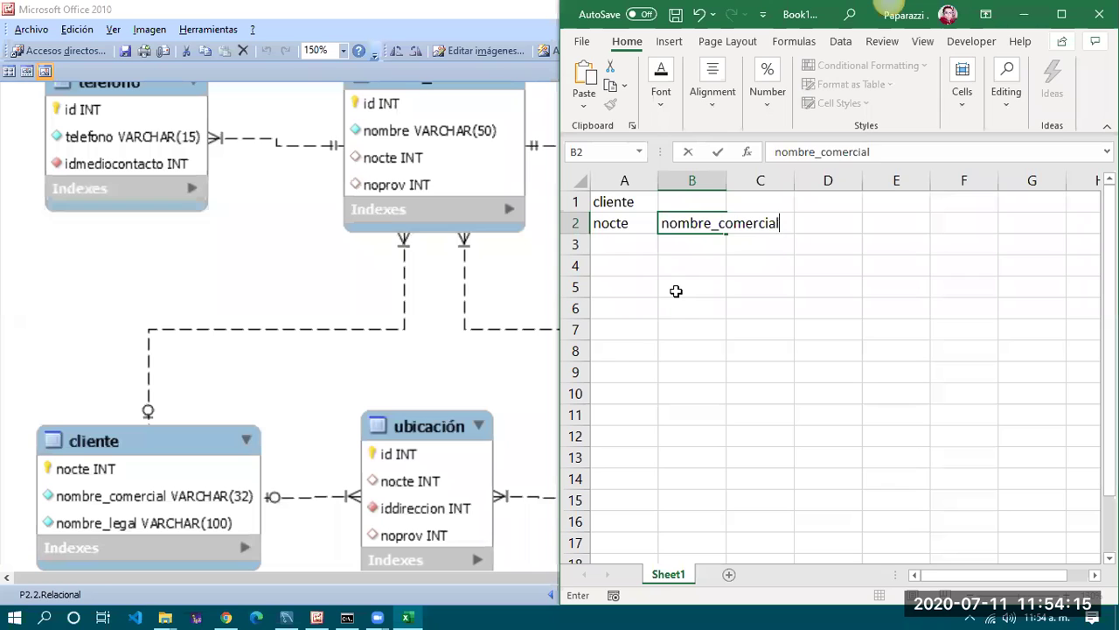
pyautogui.press('Tab')
pyautogui.write('nomb')
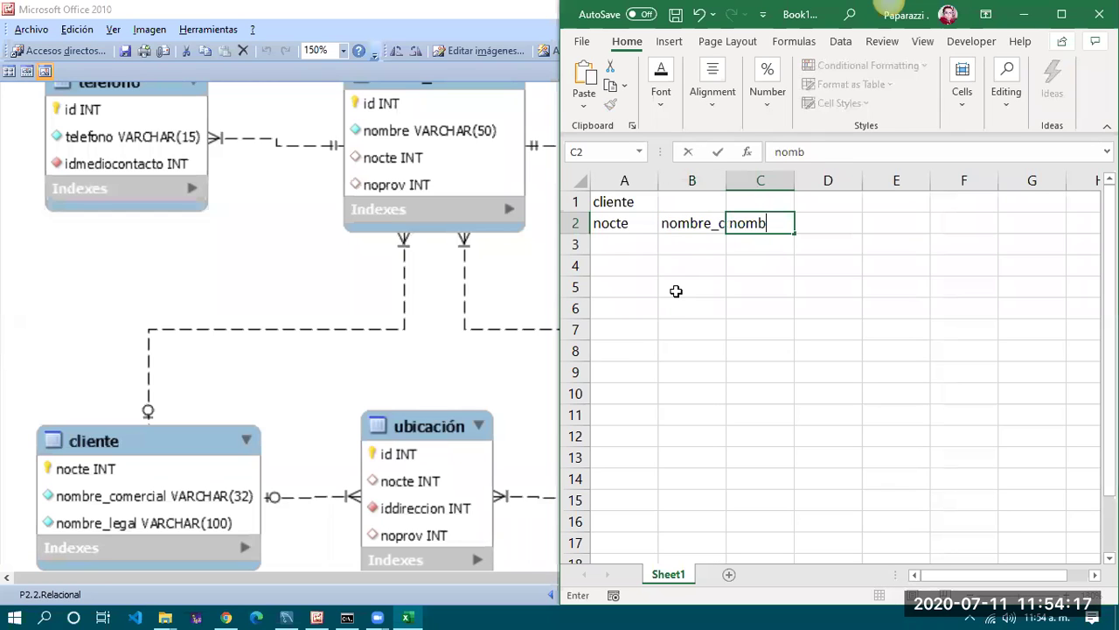
pyautogui.write('re_legal')
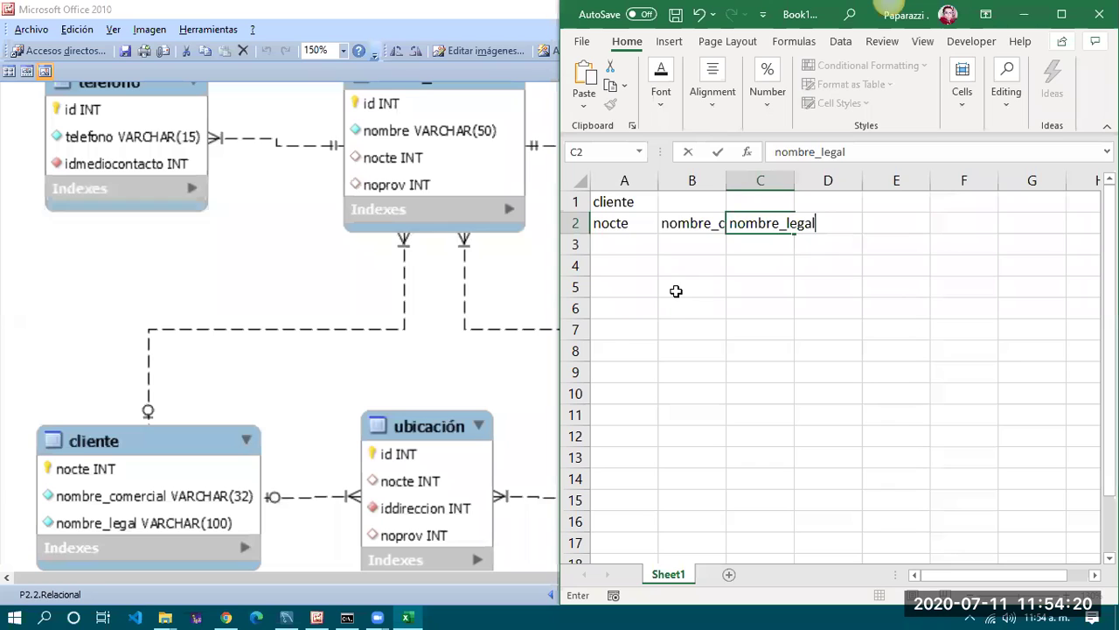
pyautogui.press('Return')
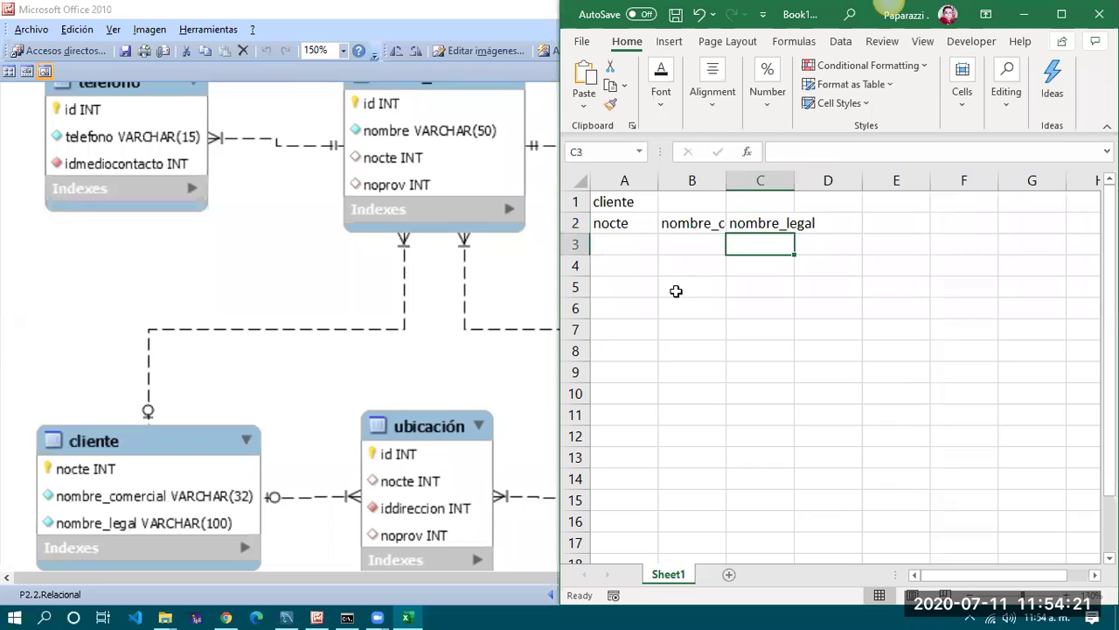
# Format A2:C12 as a blue table with headers
pyautogui.click(631, 222)
pyautogui.moveTo(803, 400); pyautogui.dragTo(798, 460)
pyautogui.click(757, 350)
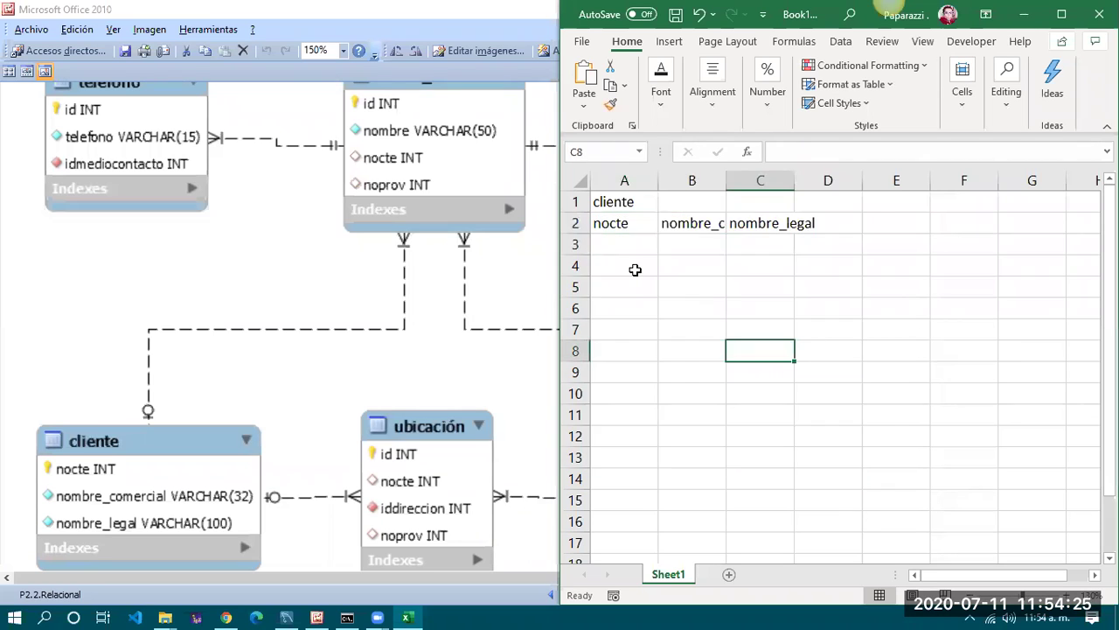
pyautogui.moveTo(757, 423); pyautogui.dragTo(757, 442)
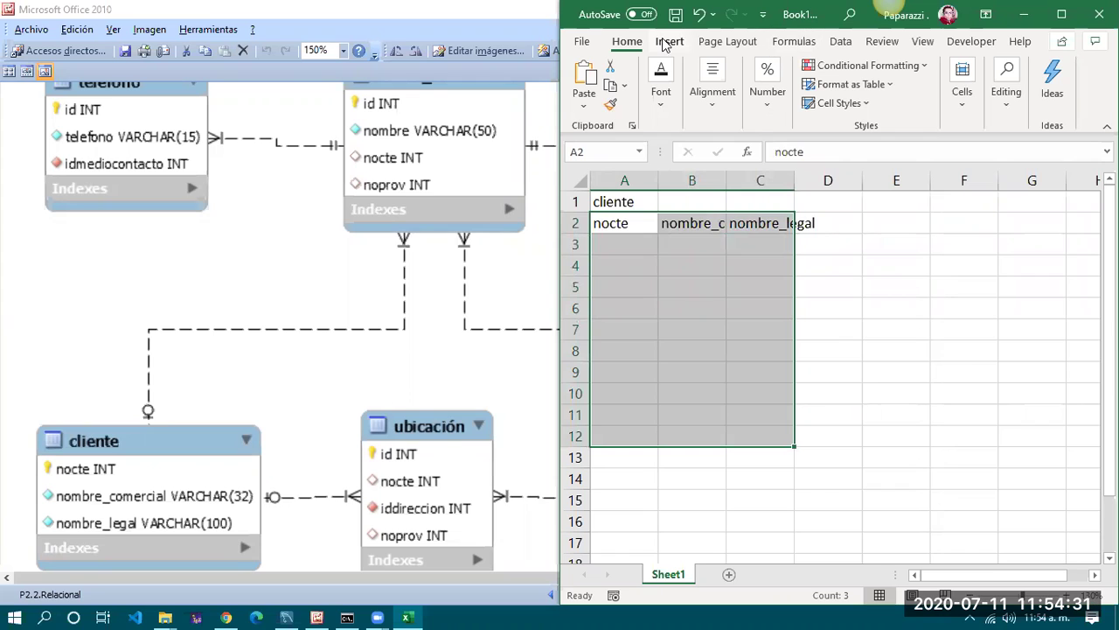
pyautogui.click(963, 91)
pyautogui.click(881, 83)
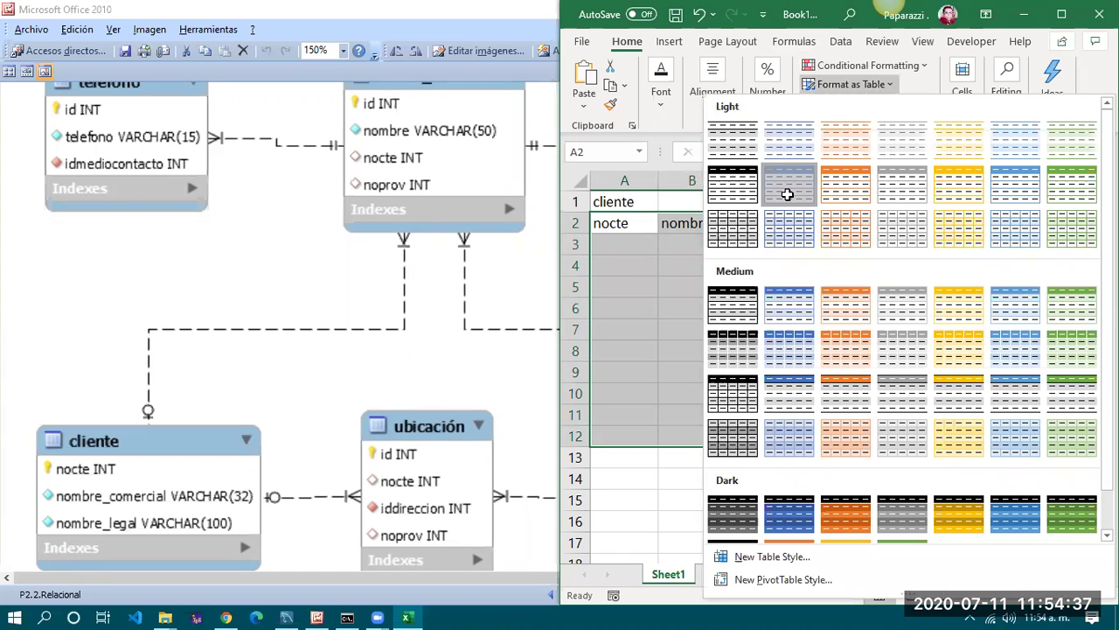
pyautogui.click(949, 453)
pyautogui.click(985, 476)
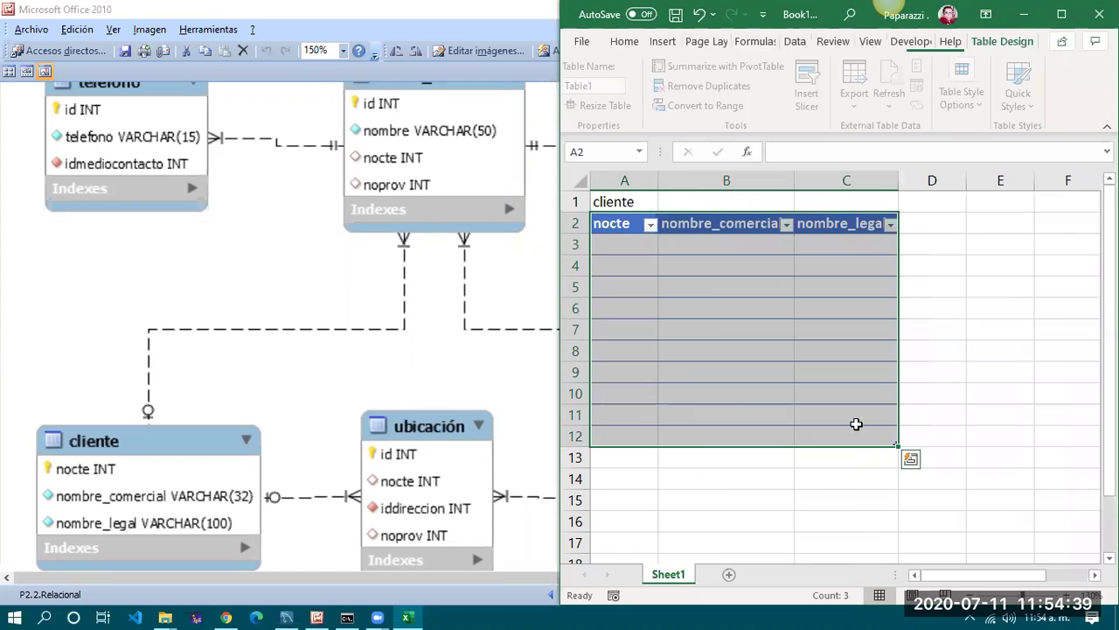
# Merge and center the cliente title across A1:C1
pyautogui.click(714, 304)
pyautogui.hotkey('ctrl', 'Home')
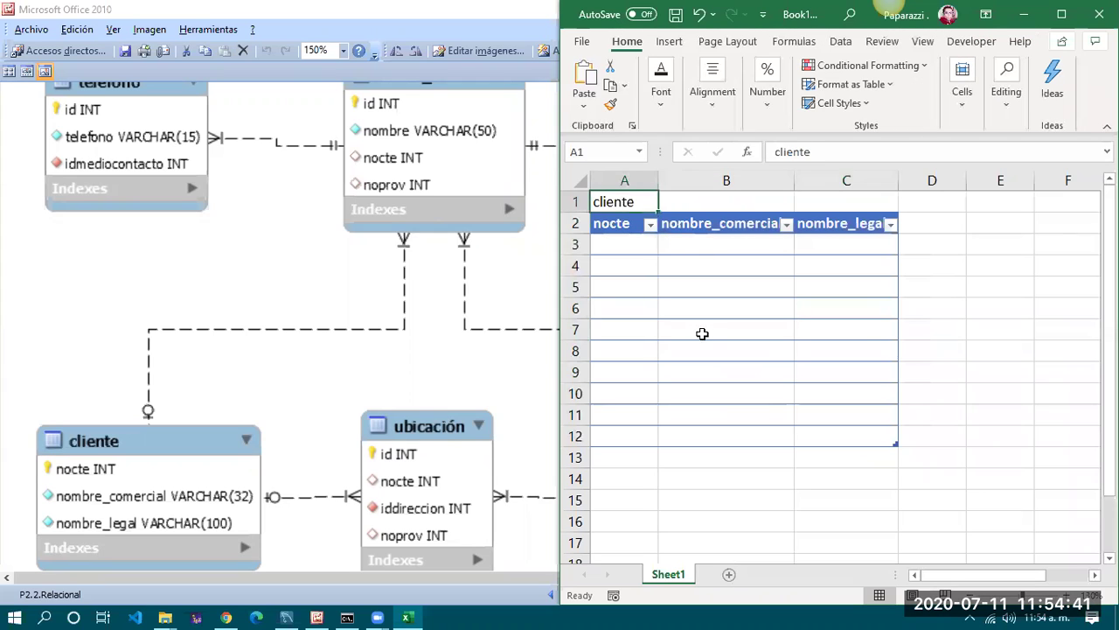
pyautogui.moveTo(622, 198); pyautogui.dragTo(860, 202)
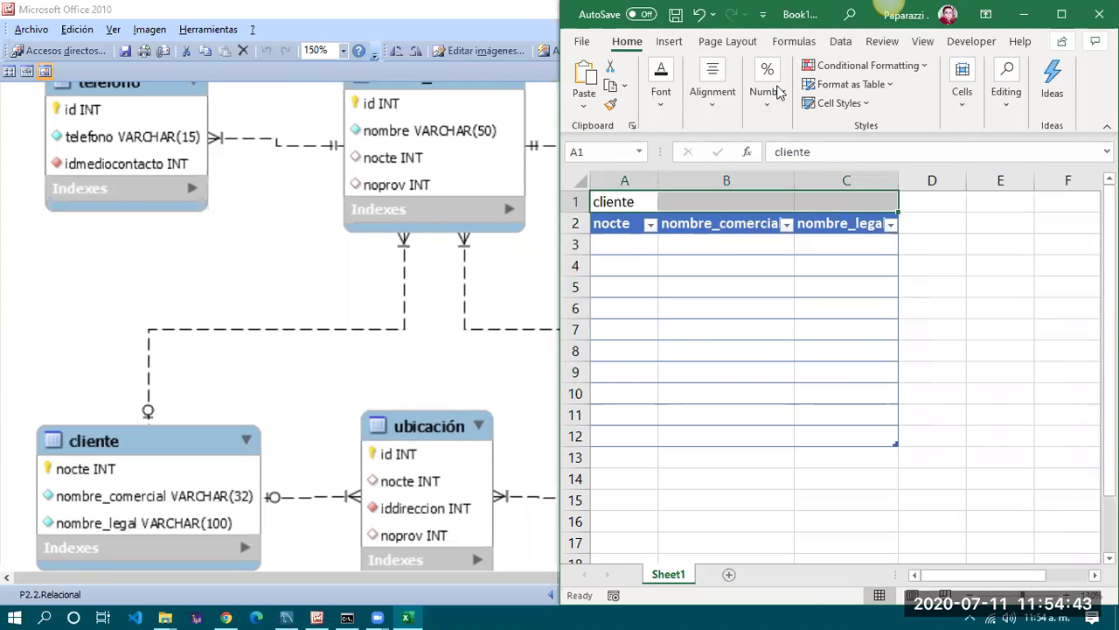
pyautogui.click(715, 95)
pyautogui.click(822, 178)
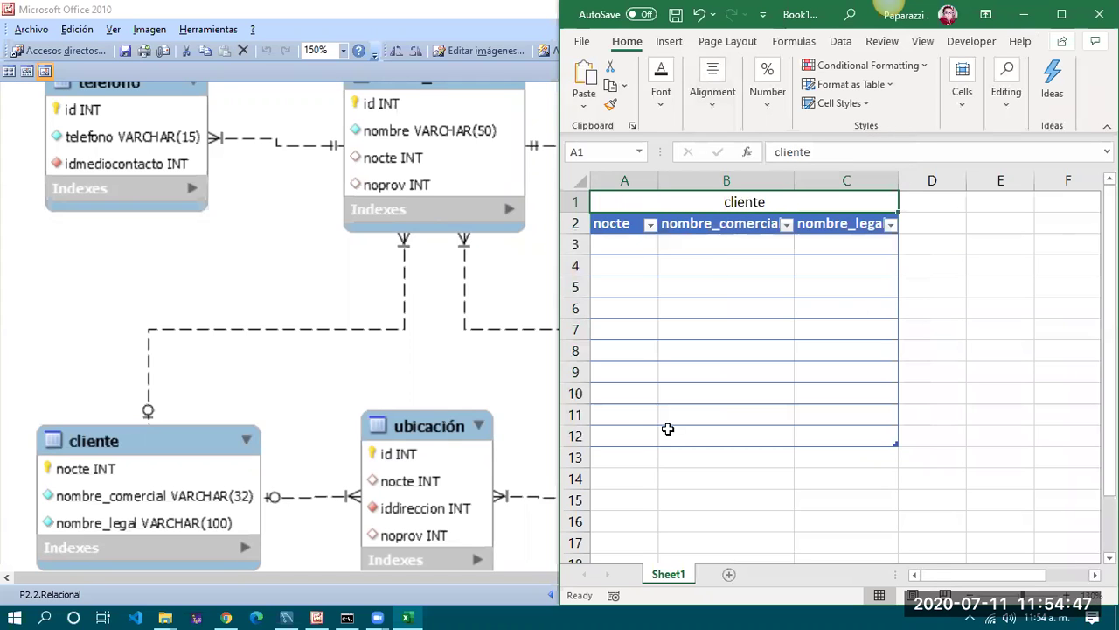
pyautogui.scroll(1, 308, 338)
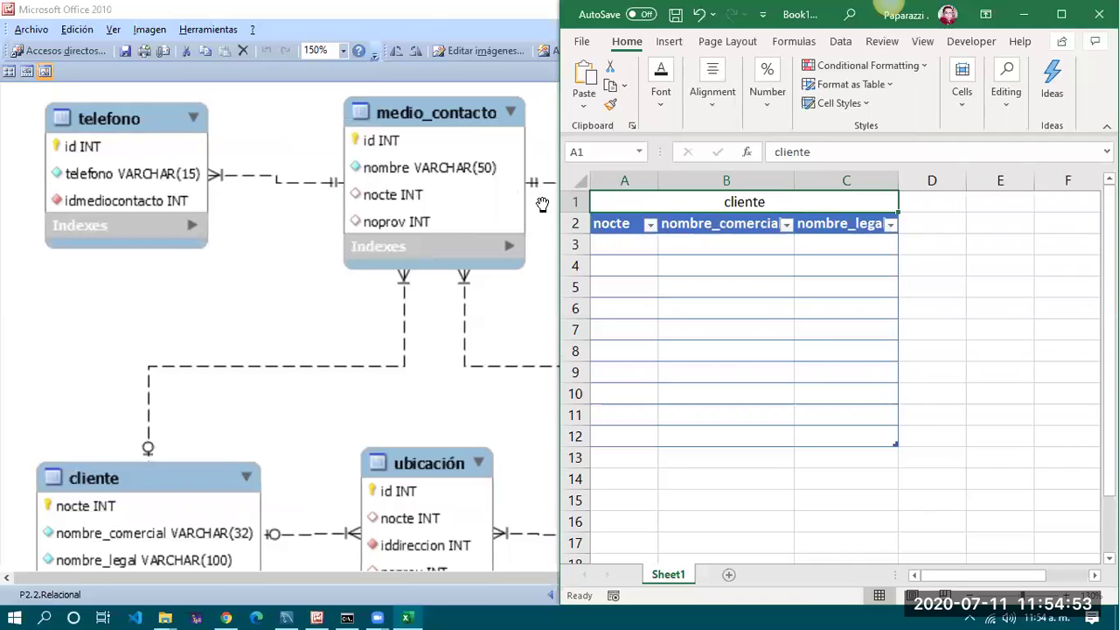
# Type the medio_contacto title in E1
pyautogui.click(987, 198)
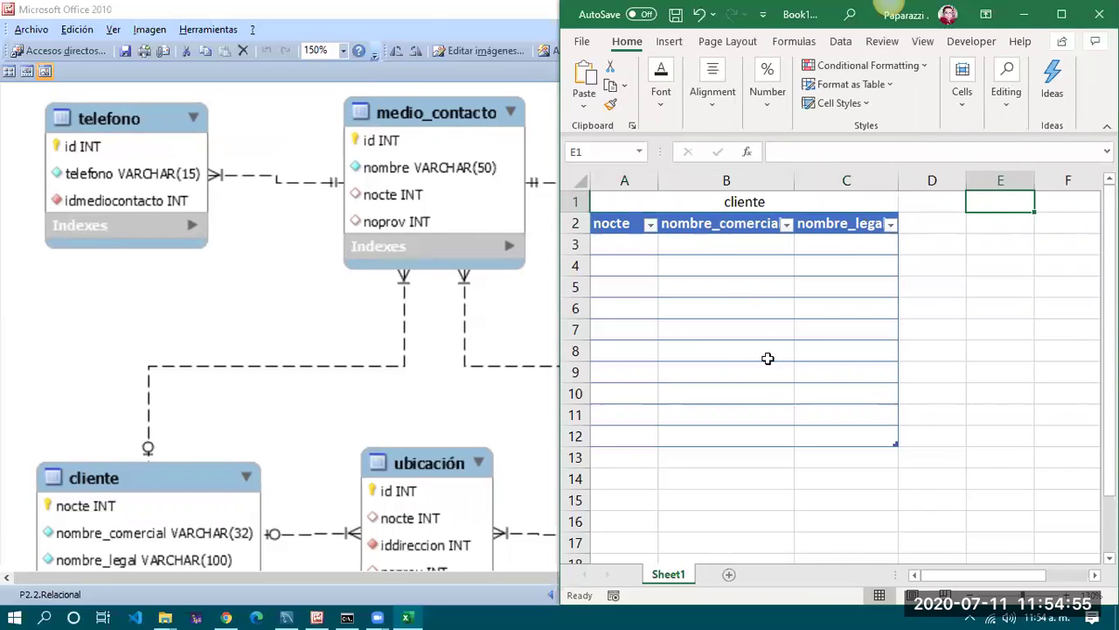
pyautogui.write('medio:_con')
pyautogui.press('BackSpace')
pyautogui.press('BackSpace')
pyautogui.press('BackSpace')
pyautogui.press('BackSpace')
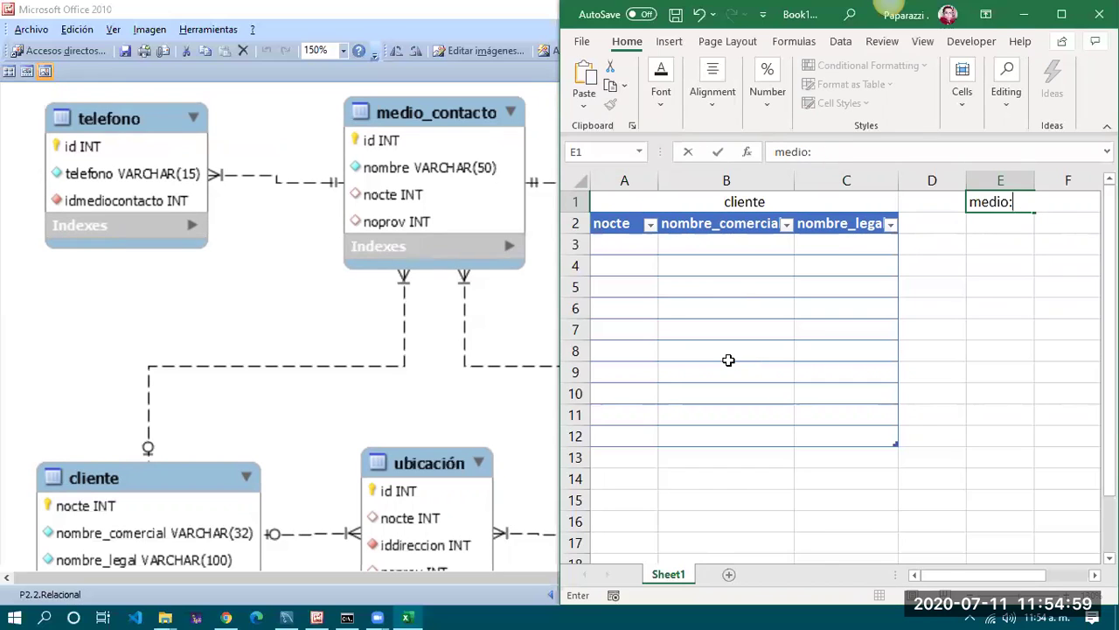
pyautogui.press('BackSpace')
pyautogui.write('_contacto')
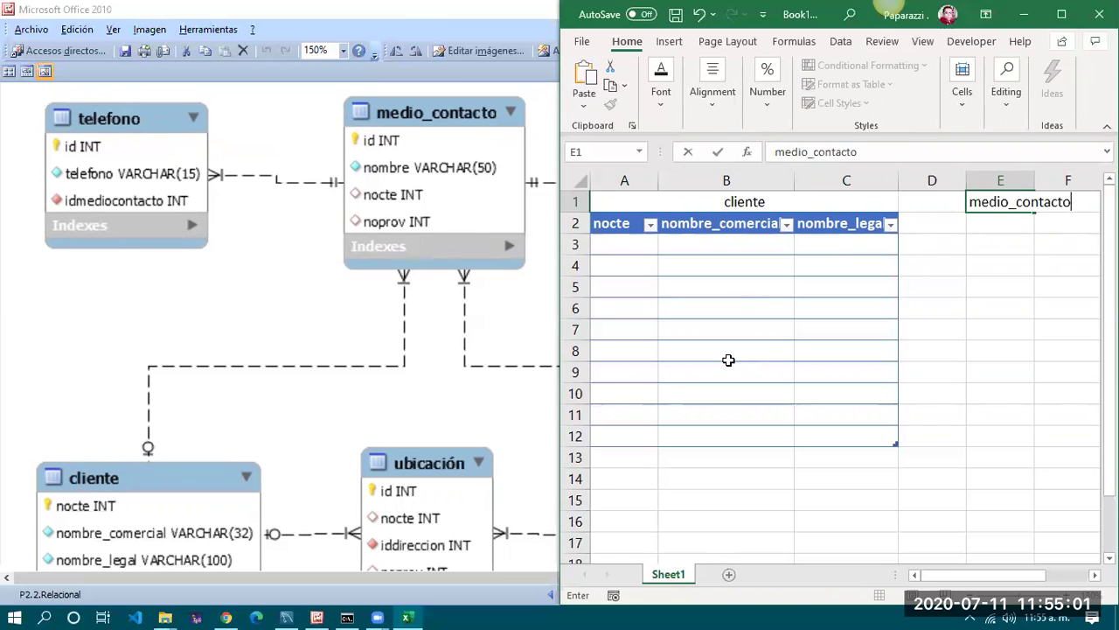
pyautogui.press('Return')
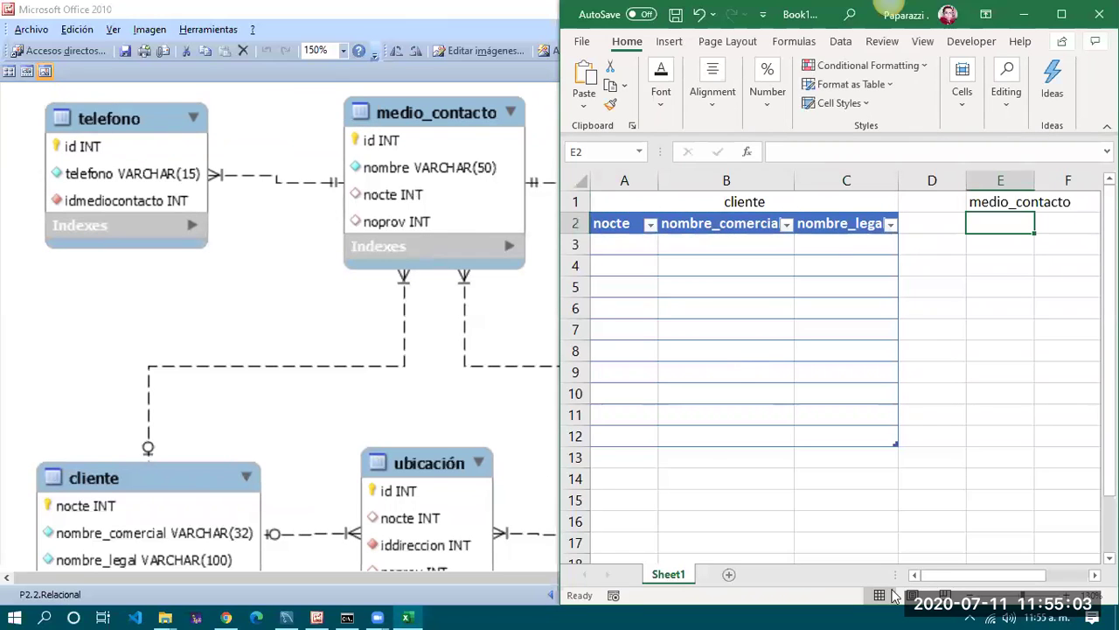
# Add headers id, nombre, nocte, noprov in E2:H2, checking them against the diagram
pyautogui.moveTo(962, 581); pyautogui.dragTo(1043, 586)
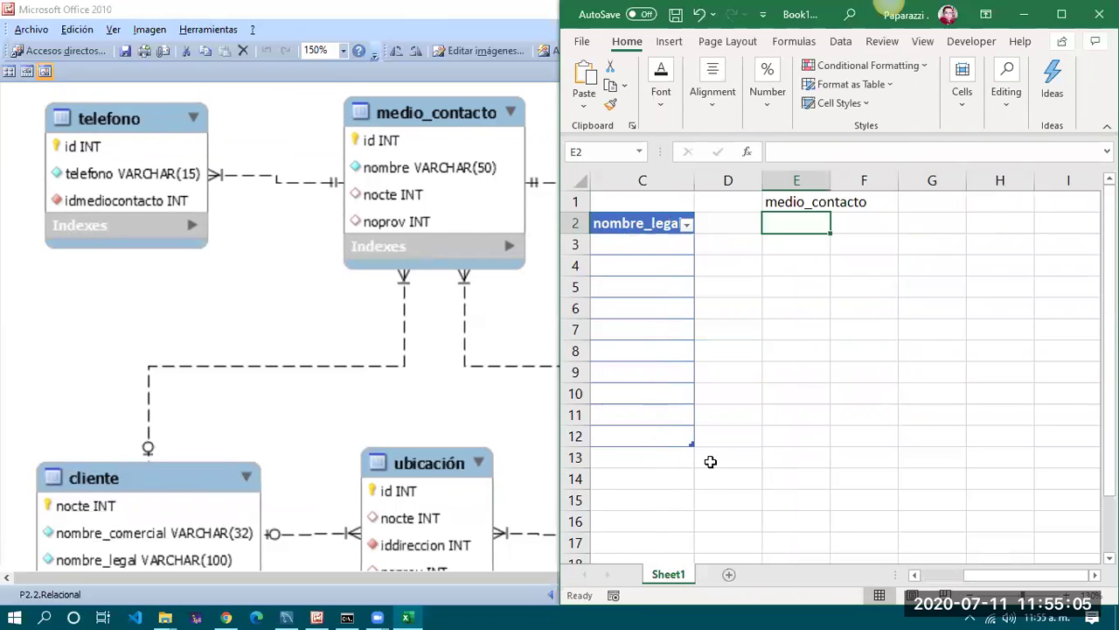
pyautogui.write('id')
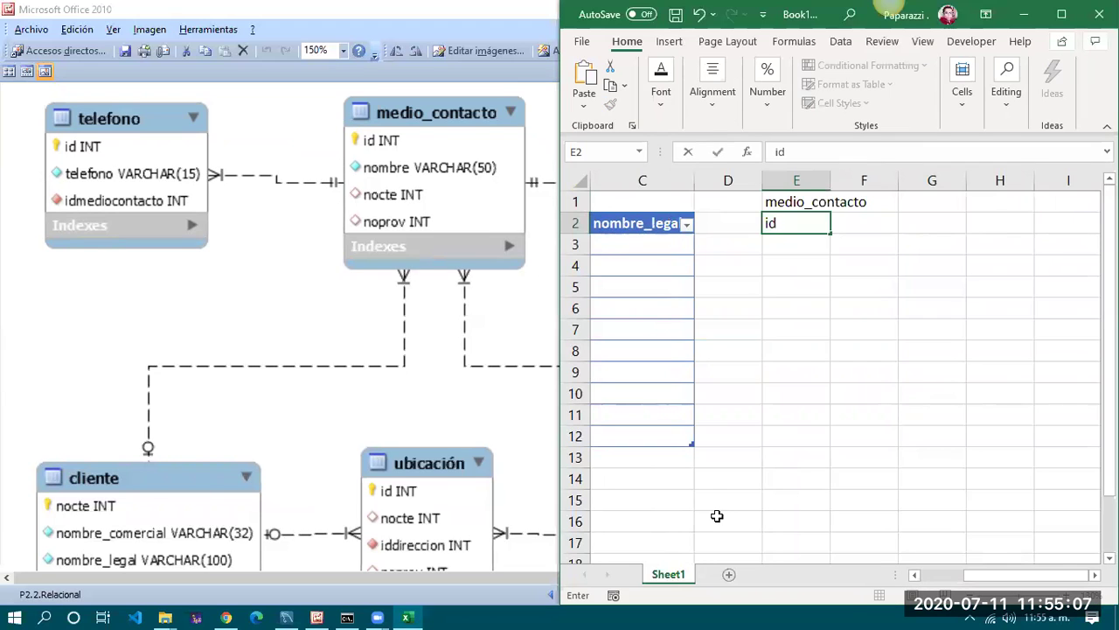
pyautogui.press('Tab')
pyautogui.write('nombre')
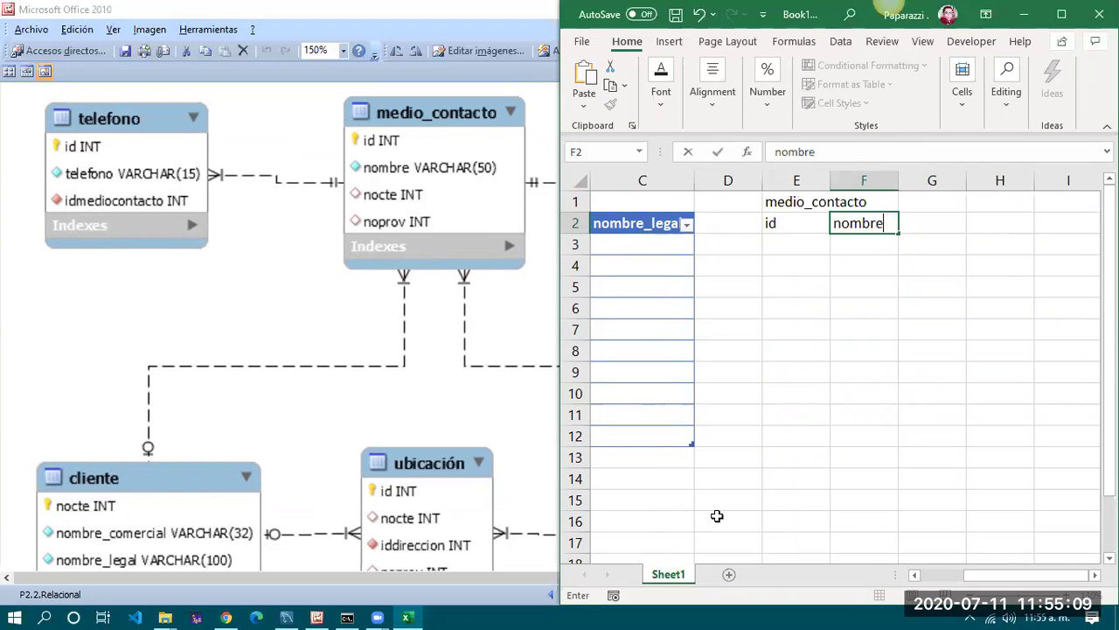
pyautogui.press('Tab')
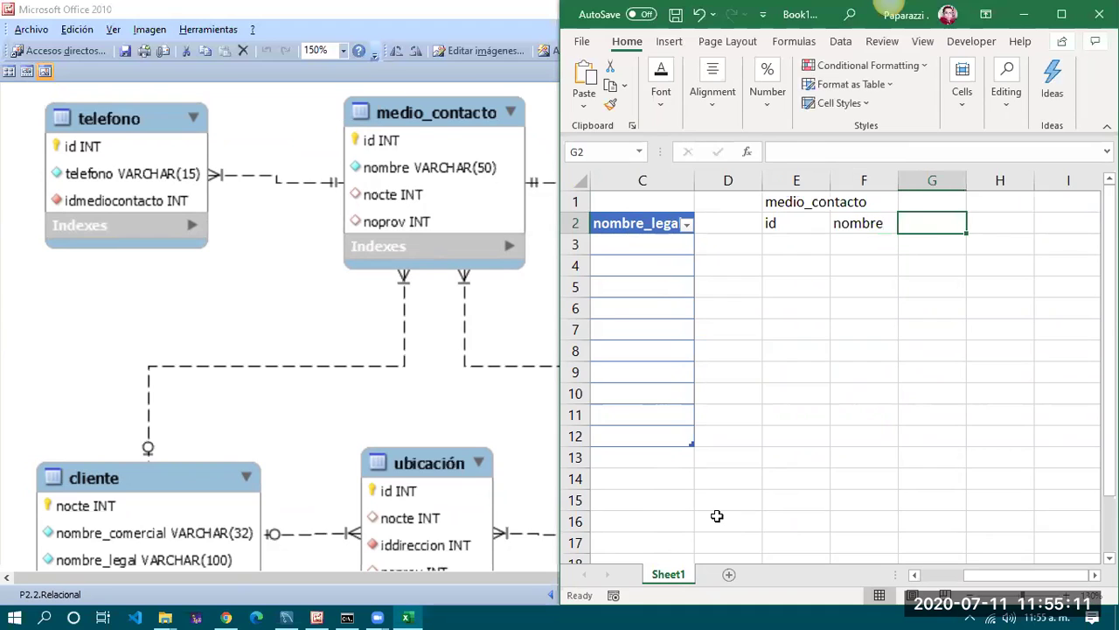
pyautogui.write('nocte')
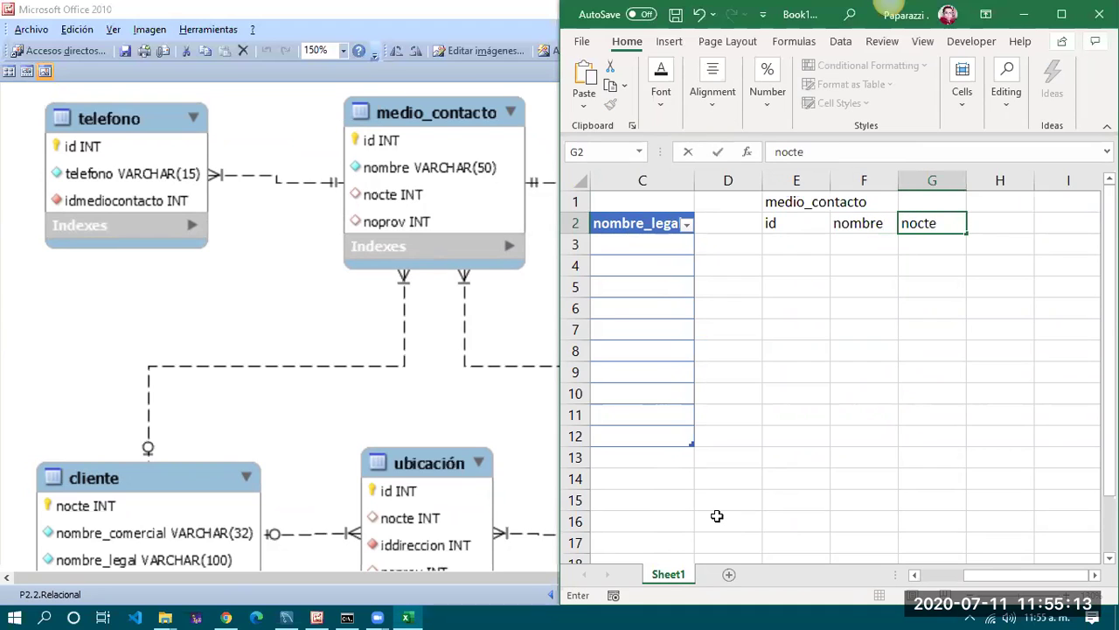
pyautogui.press('Tab')
pyautogui.write('no')
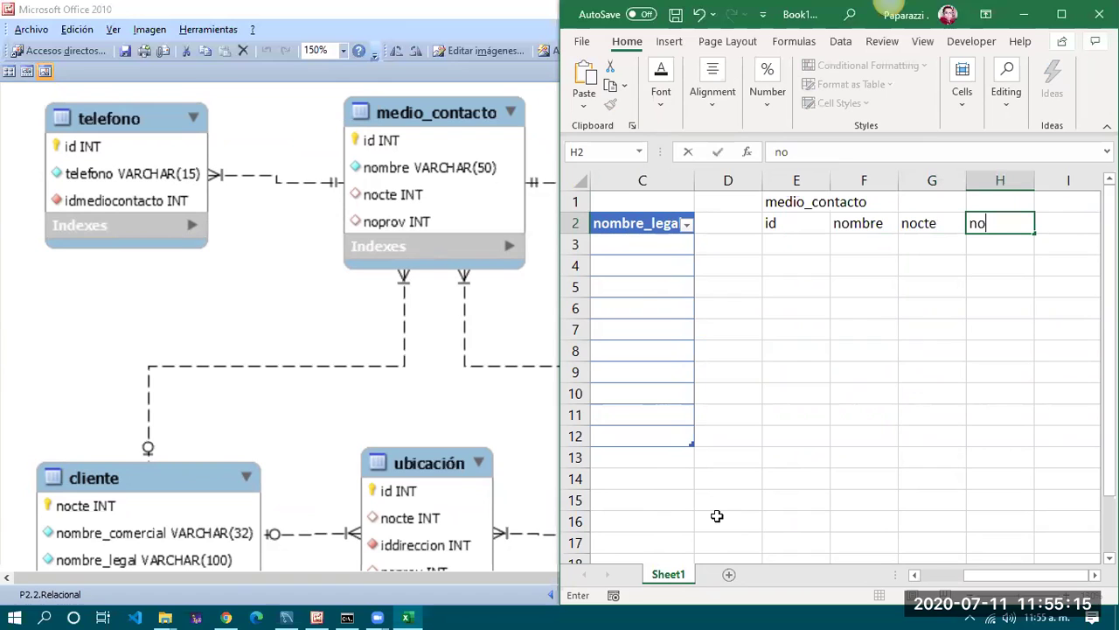
pyautogui.write('prov')
pyautogui.press('Tab')
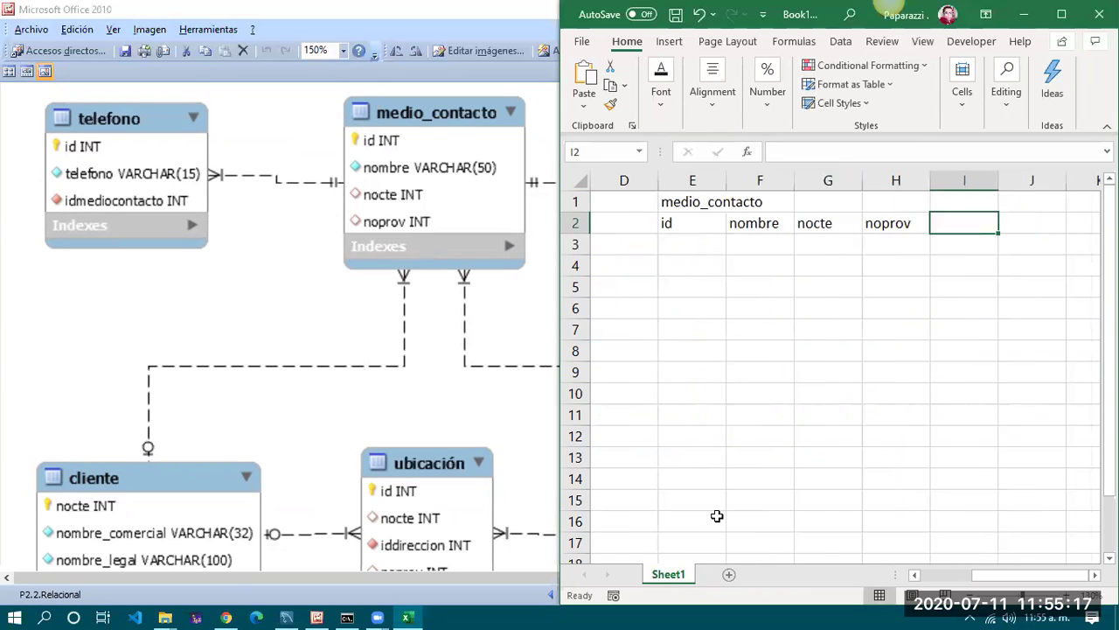
pyautogui.click(382, 413)
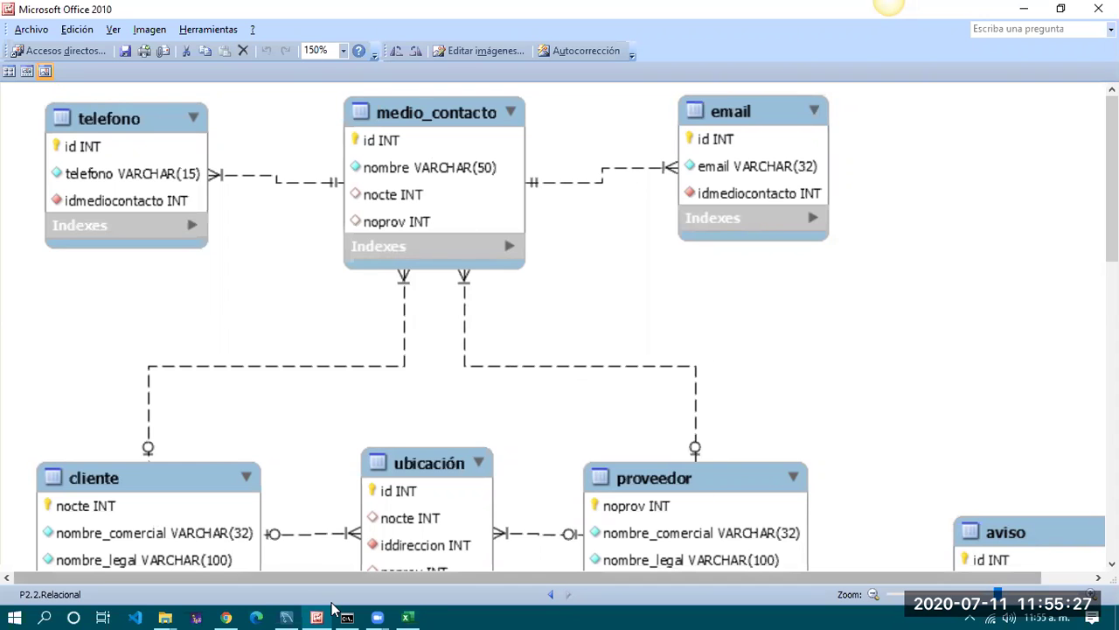
pyautogui.click(409, 615)
# Format E2:H12 as an orange table with headers
pyautogui.click(757, 201)
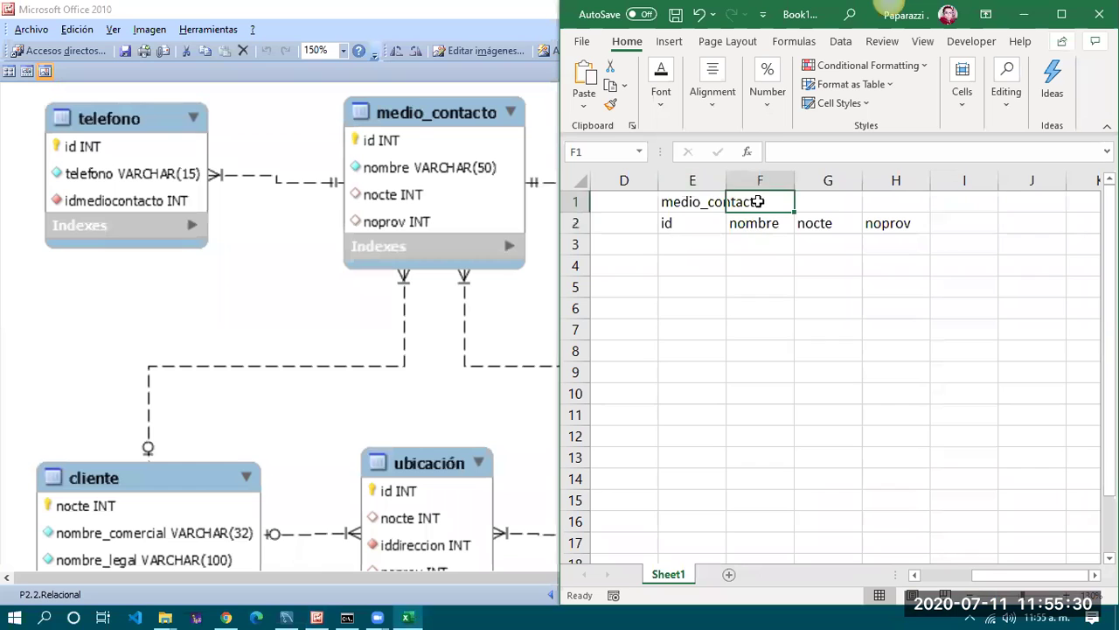
pyautogui.click(705, 223)
pyautogui.moveTo(1007, 584); pyautogui.dragTo(1021, 577)
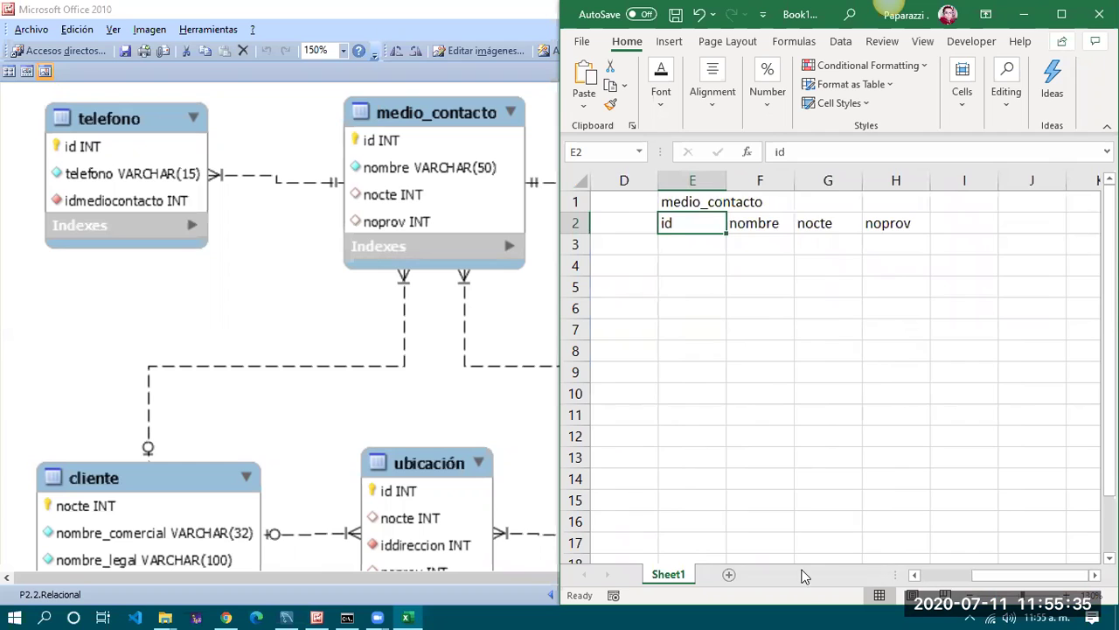
pyautogui.click(915, 577)
pyautogui.moveTo(791, 225); pyautogui.dragTo(1011, 440)
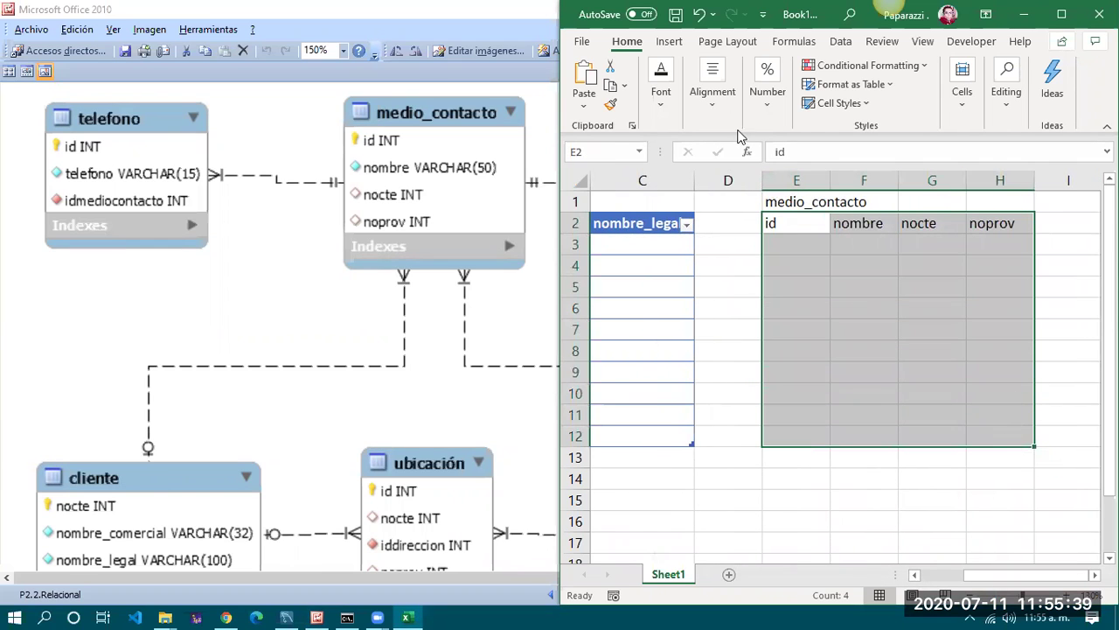
pyautogui.click(713, 97)
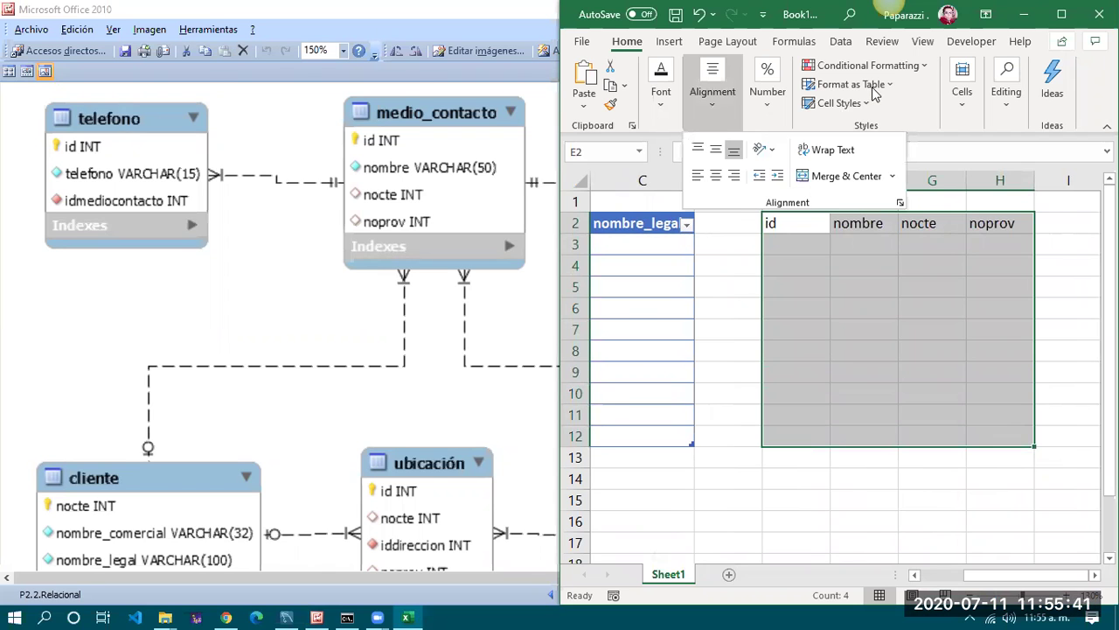
pyautogui.click(874, 93)
pyautogui.click(955, 186)
pyautogui.click(934, 444)
pyautogui.click(984, 476)
# Merge and center the medio_contacto title across E1:H1
pyautogui.moveTo(789, 202); pyautogui.dragTo(997, 199)
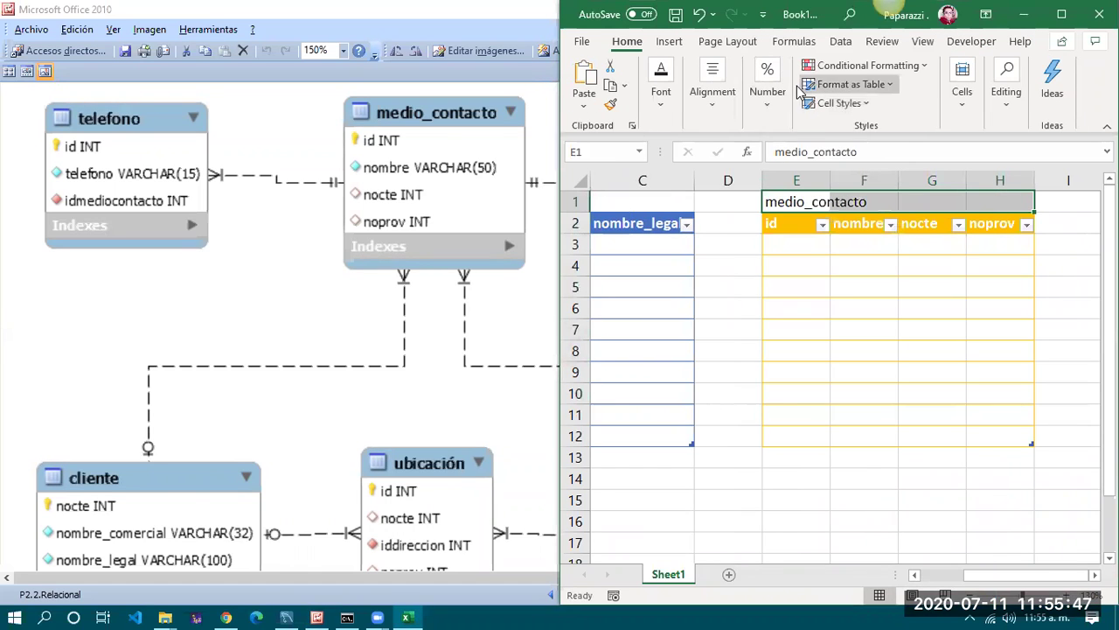
pyautogui.click(713, 95)
pyautogui.click(813, 175)
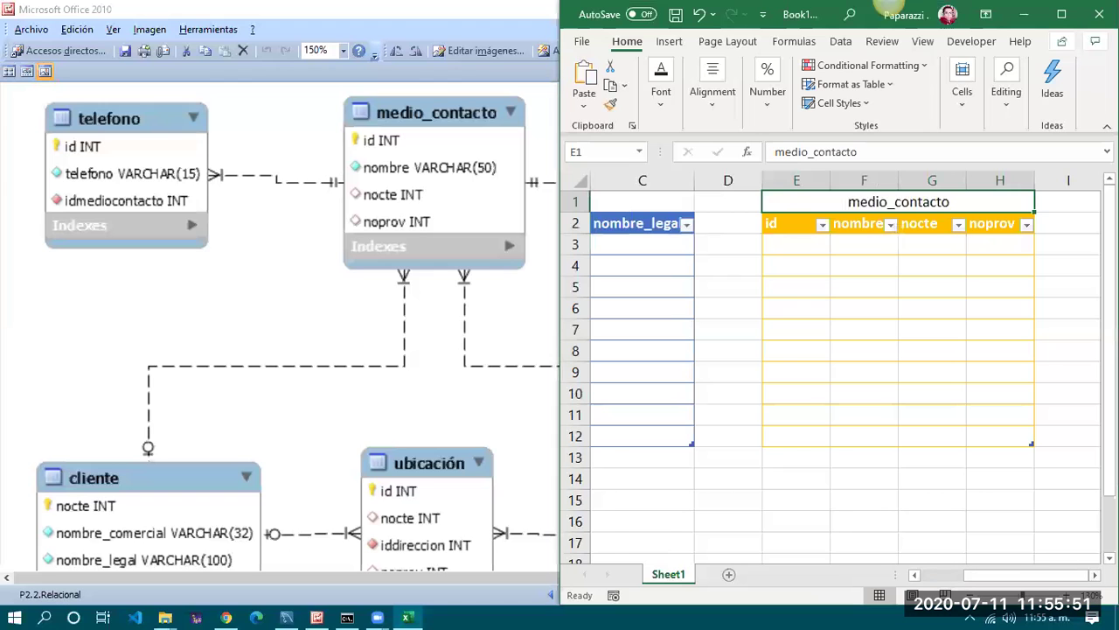
pyautogui.hscroll(3, 1023, 575)
pyautogui.click(346, 285)
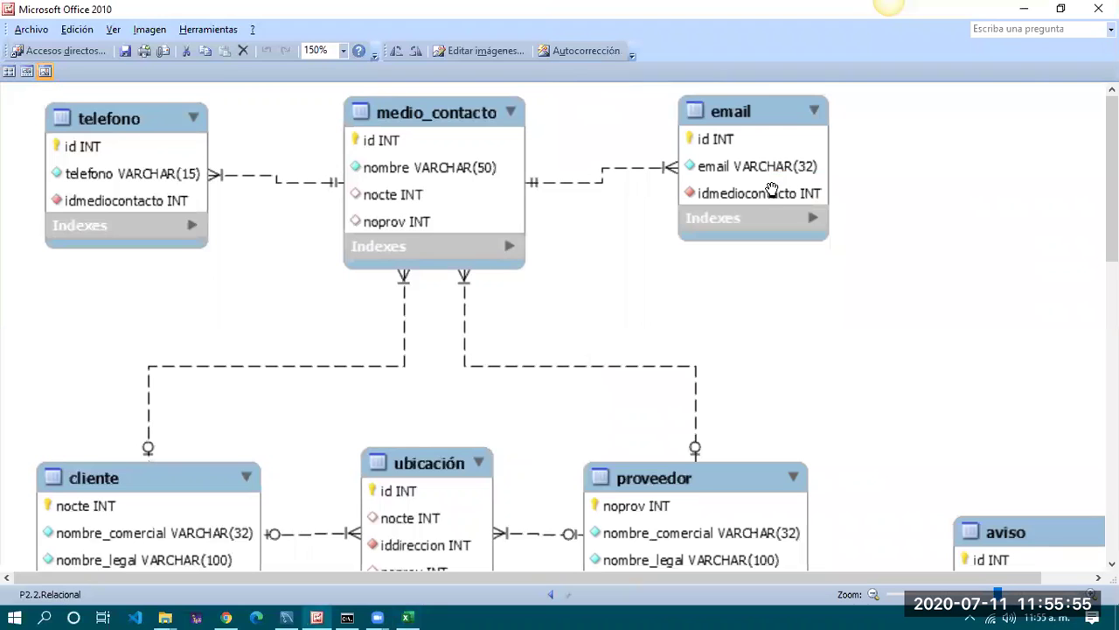
# Enter the telefono title in J1 and headers id, telefono, idmediocontacto in J2:L2
pyautogui.click(407, 616)
pyautogui.click(965, 202)
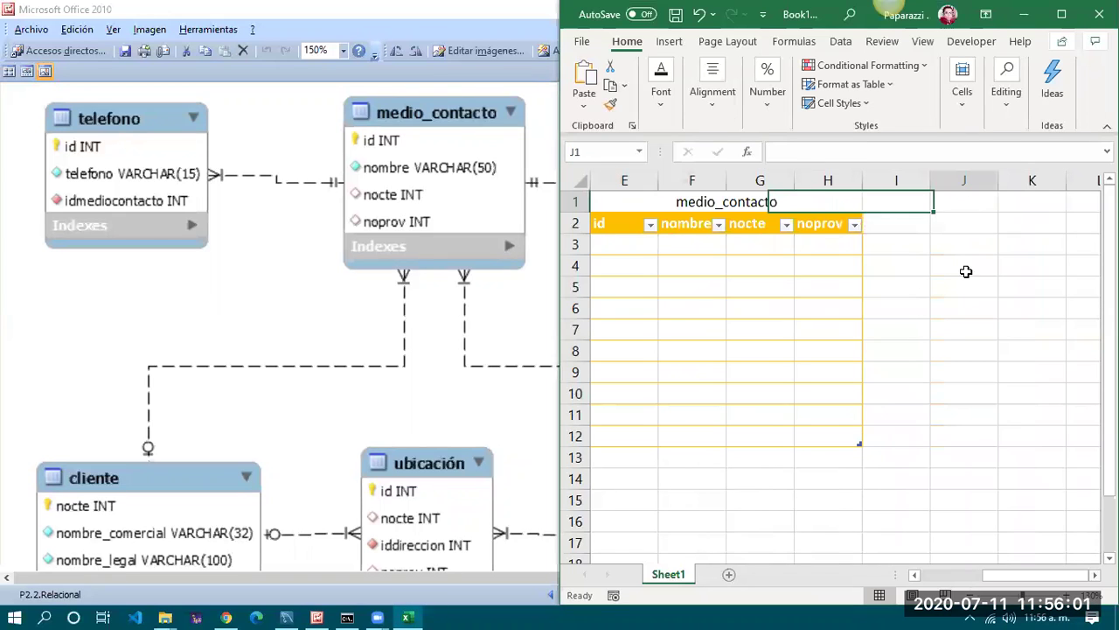
pyautogui.write('tele')
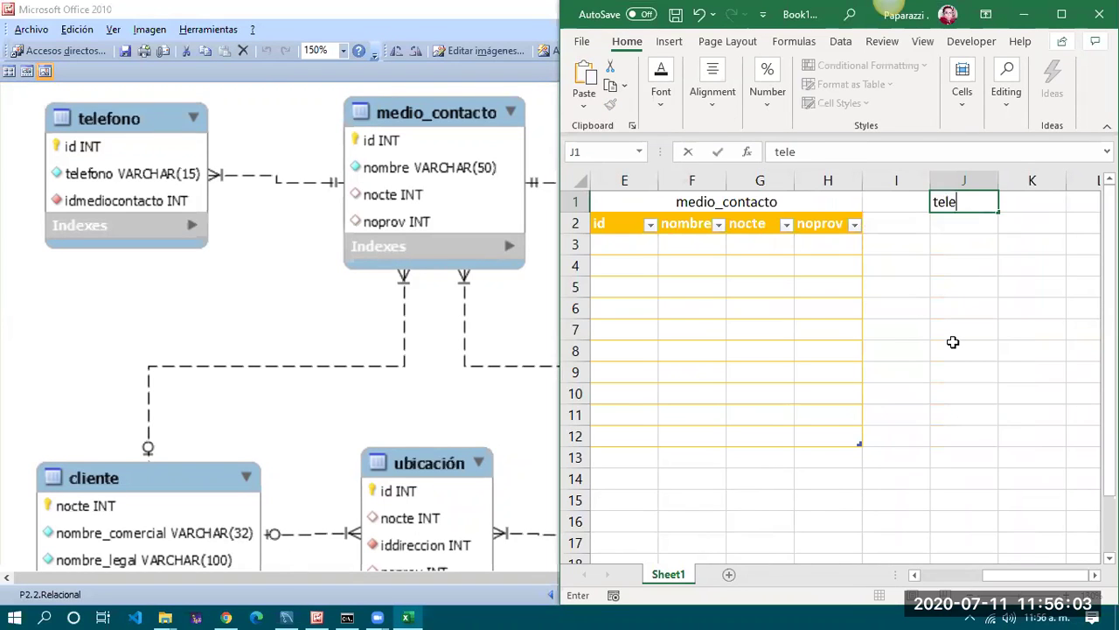
pyautogui.write('fono')
pyautogui.press('Return')
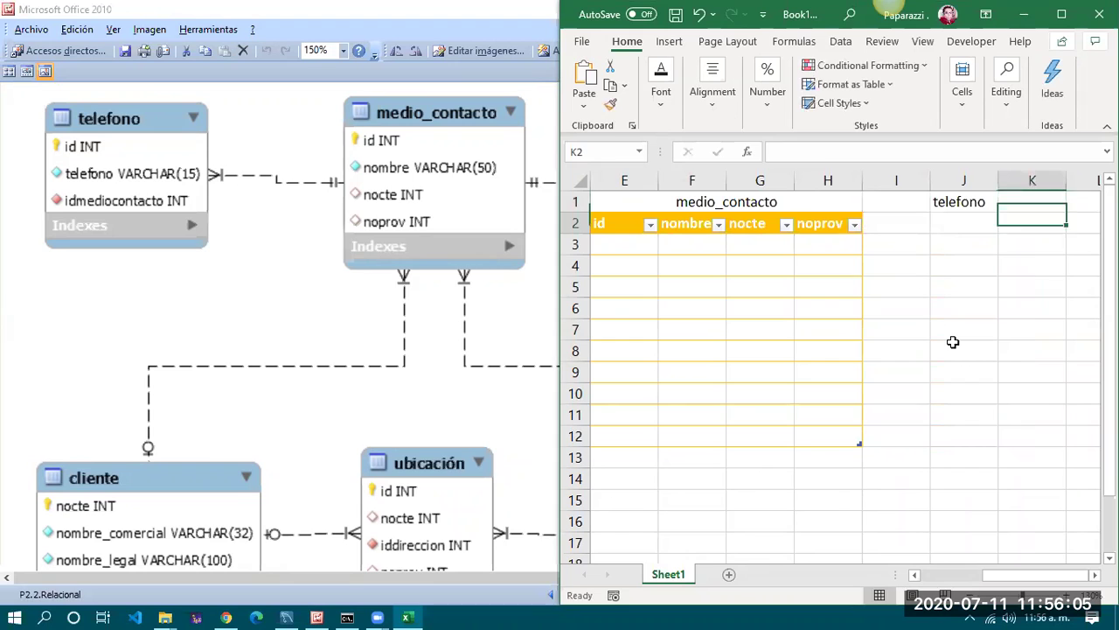
pyautogui.write('id')
pyautogui.press('Tab')
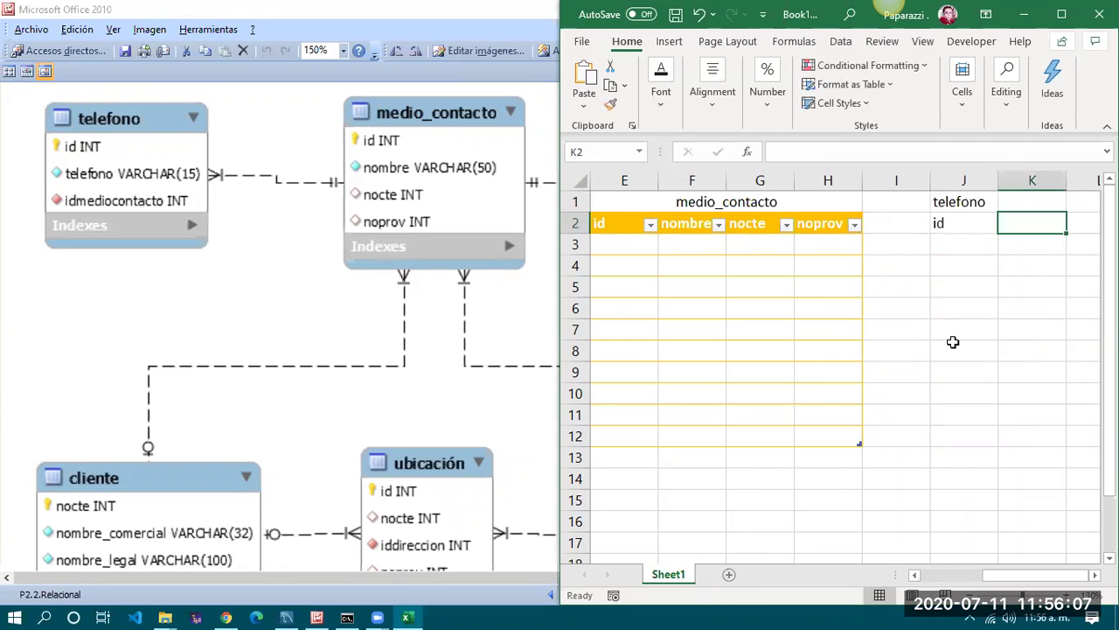
pyautogui.write('telefono')
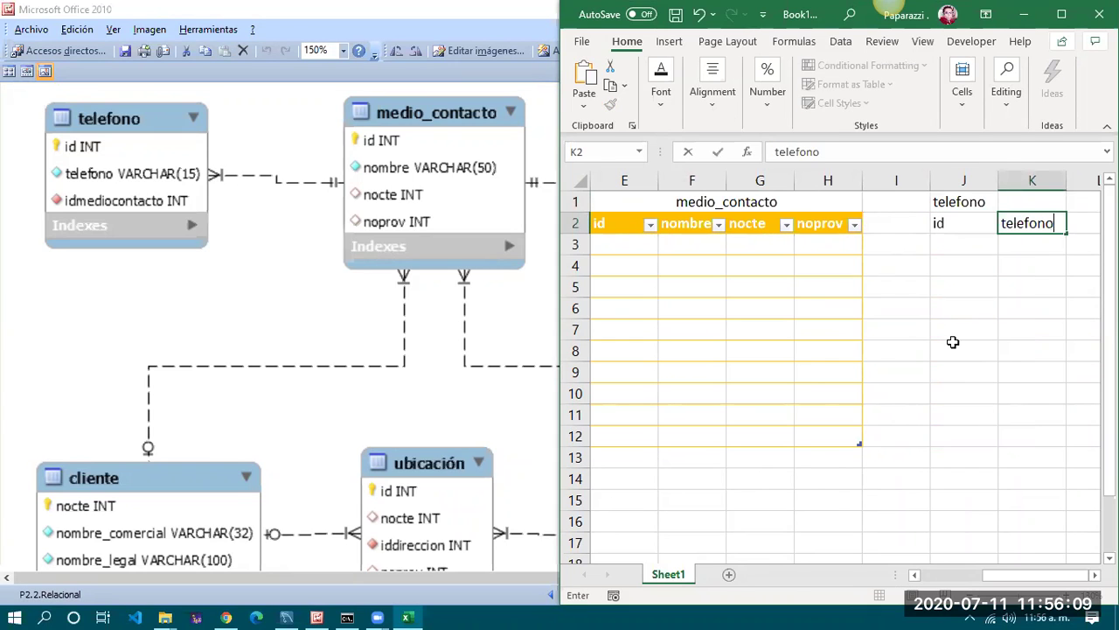
pyautogui.press('Tab')
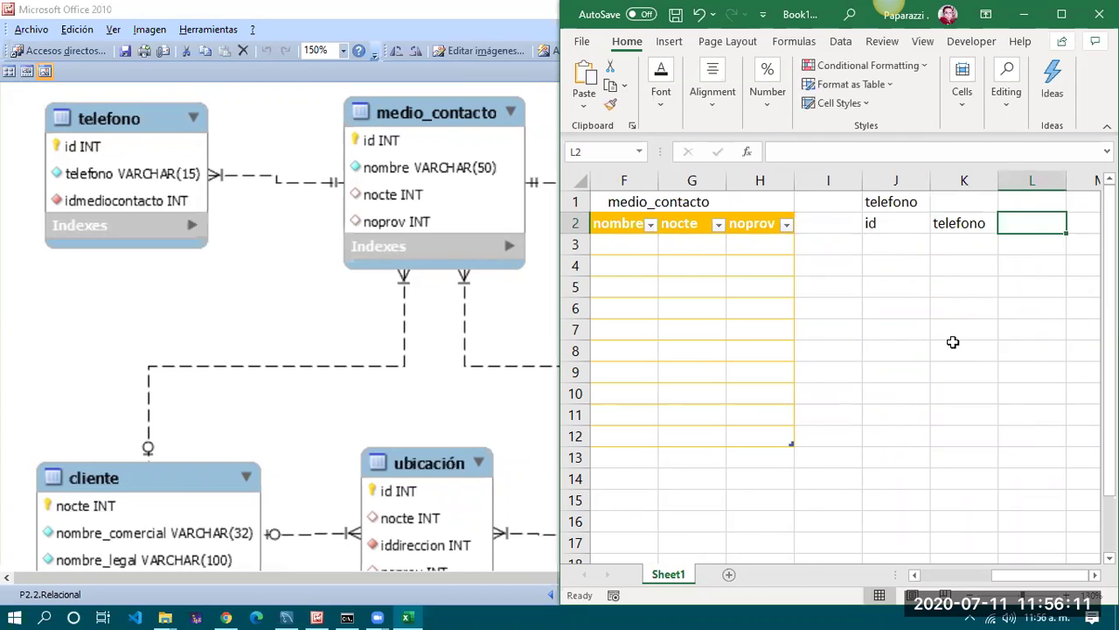
pyautogui.write('idmedio')
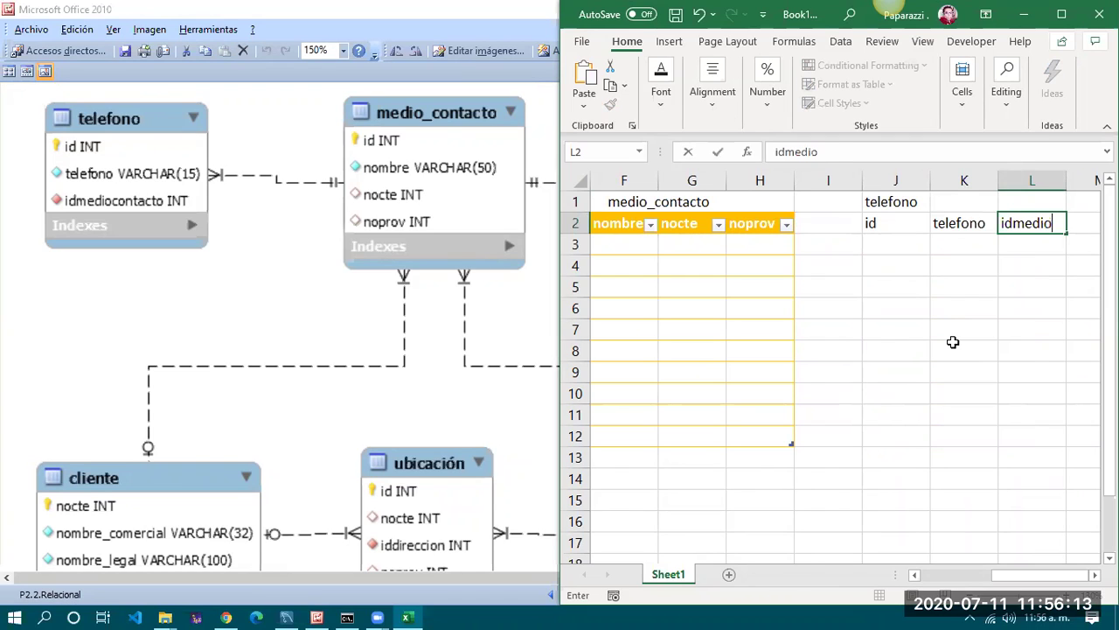
pyautogui.write('contacto')
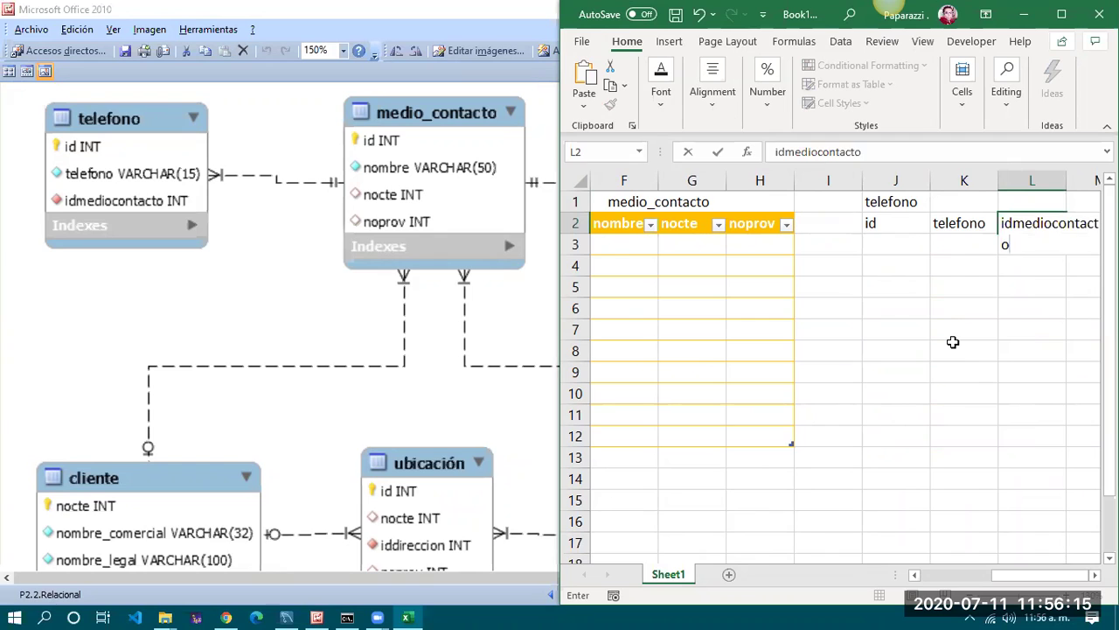
pyautogui.press('Tab')
# Merge and center the telefono title across J1:L1
pyautogui.press('Left')
pyautogui.press('Left')
pyautogui.press('Left')
pyautogui.press('Up')
pyautogui.hotkey('shift', 'Right')
pyautogui.hotkey('shift', 'Right')
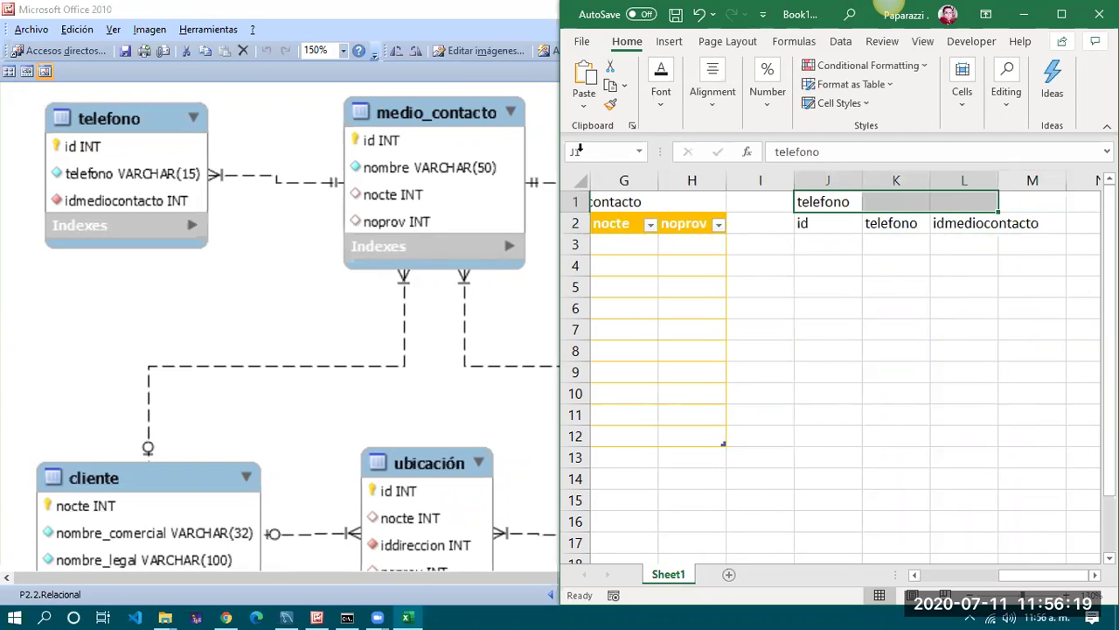
pyautogui.click(705, 102)
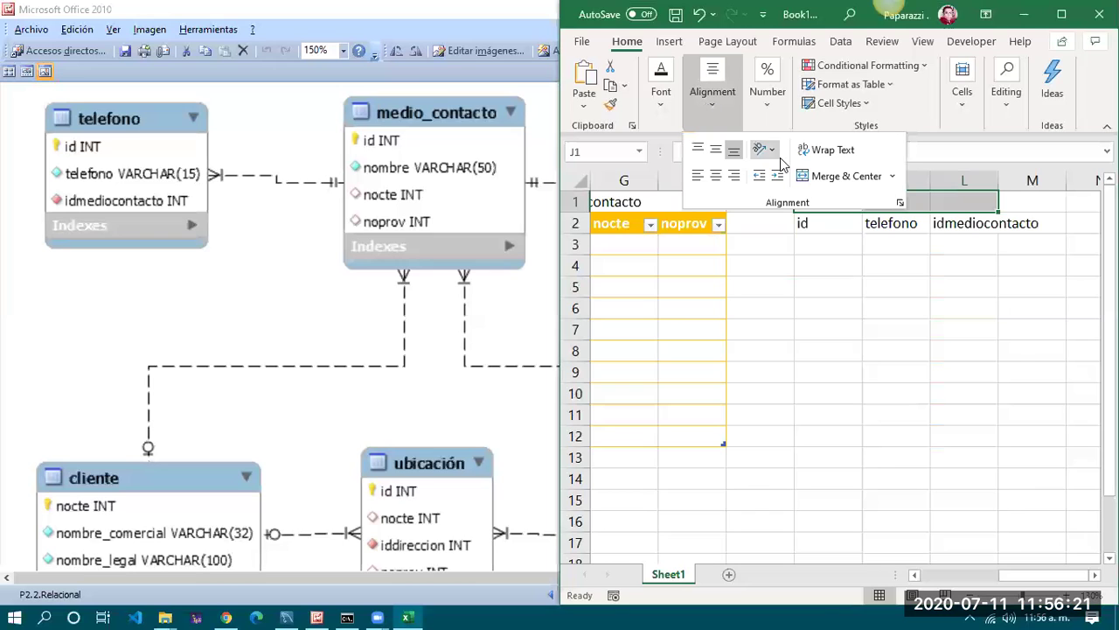
pyautogui.click(837, 179)
# Format J2:L12 as a light green table with headers
pyautogui.moveTo(842, 222); pyautogui.dragTo(955, 432)
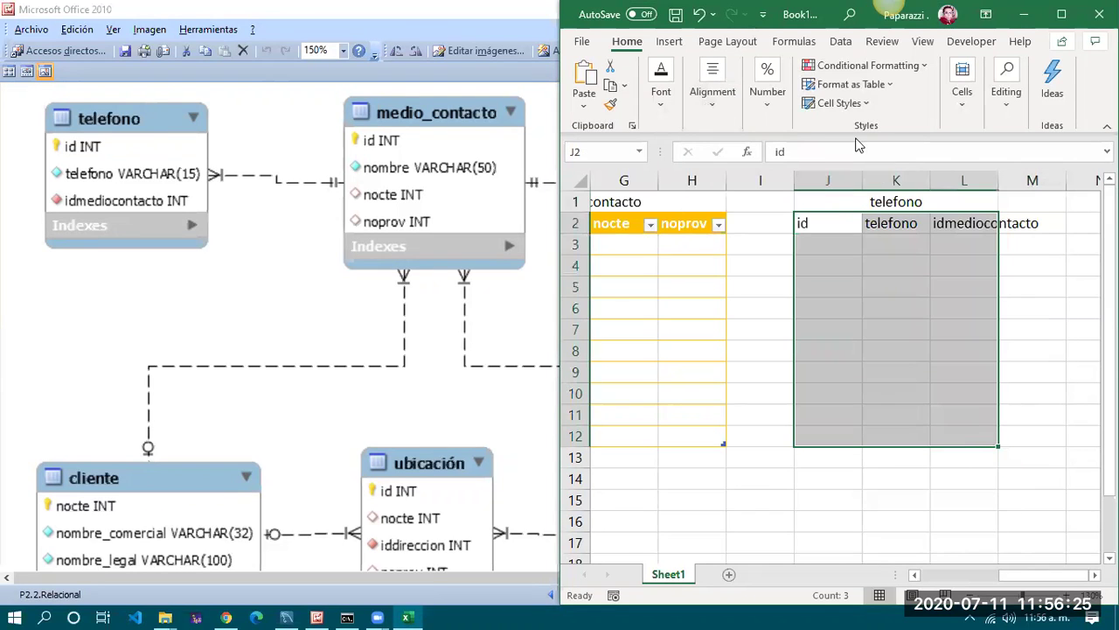
pyautogui.click(853, 84)
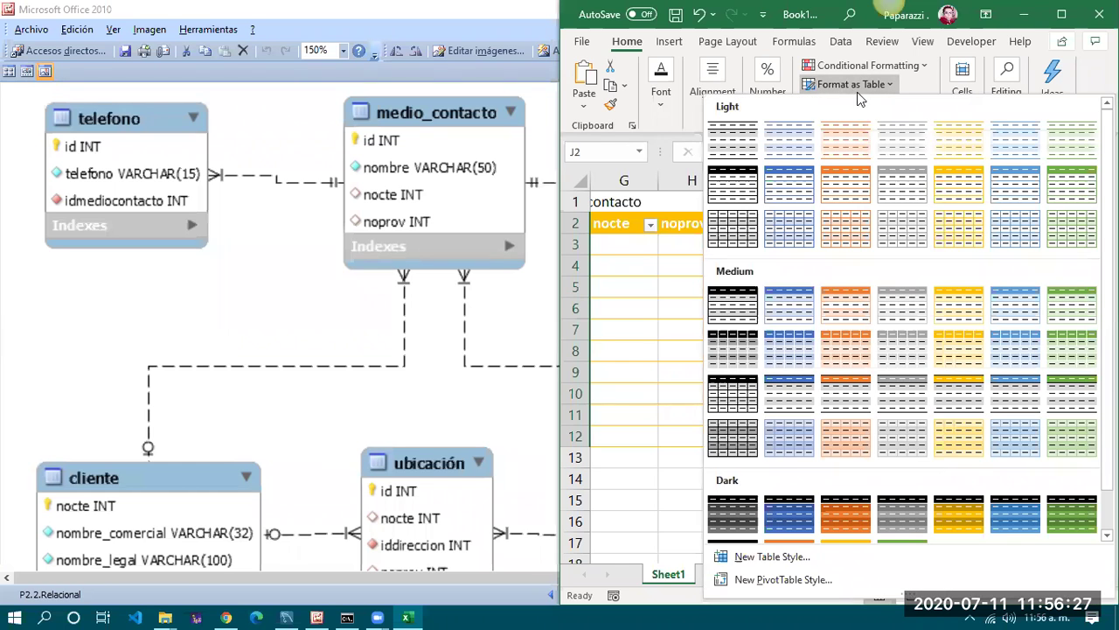
pyautogui.click(1070, 186)
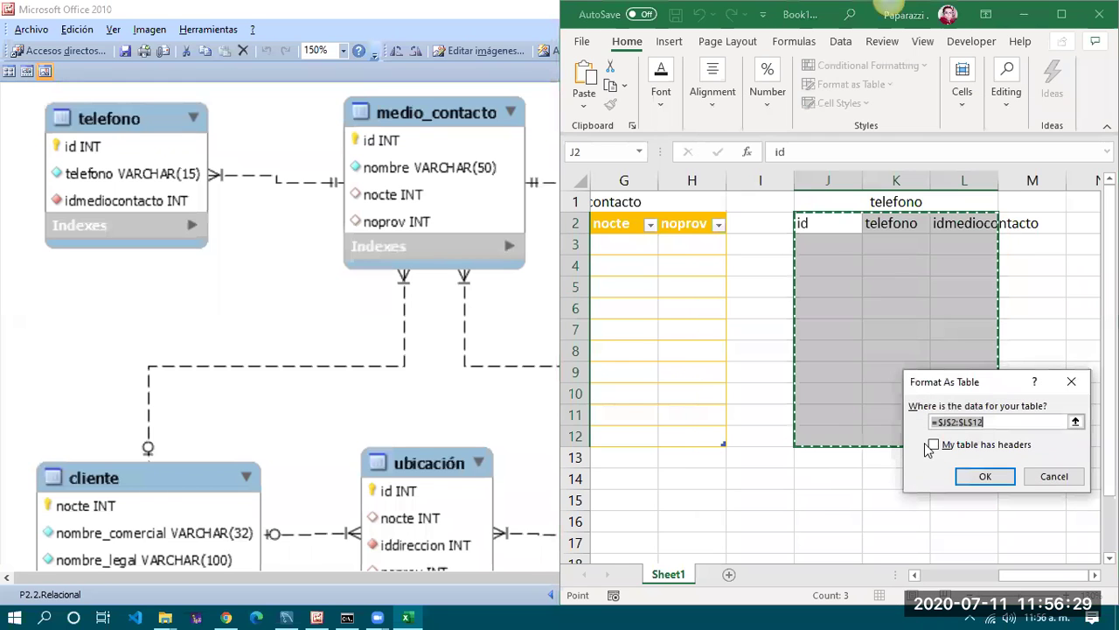
pyautogui.click(979, 476)
pyautogui.click(909, 483)
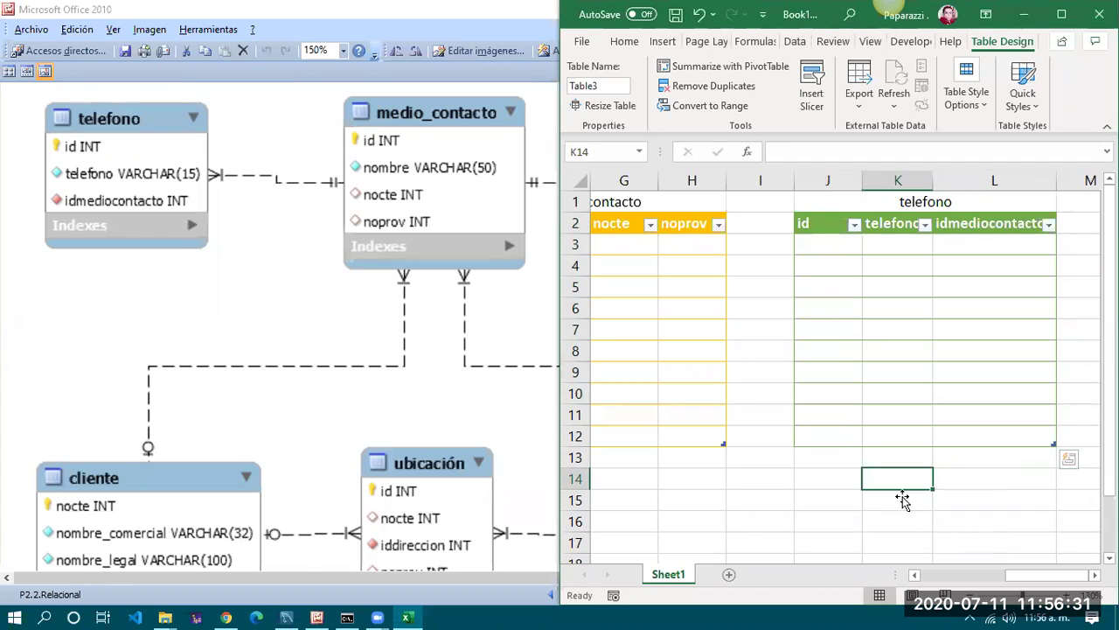
pyautogui.hscroll(3, 961, 242)
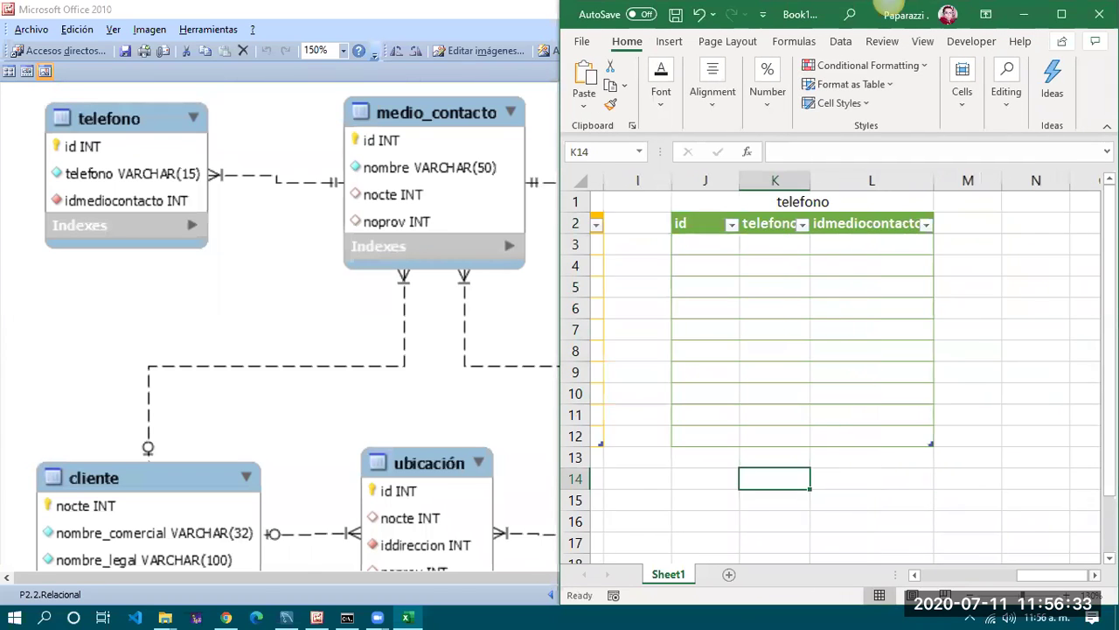
# Enter the email title in N1 and headers id, email, idmediocontacto in N2:P2
pyautogui.click(957, 199)
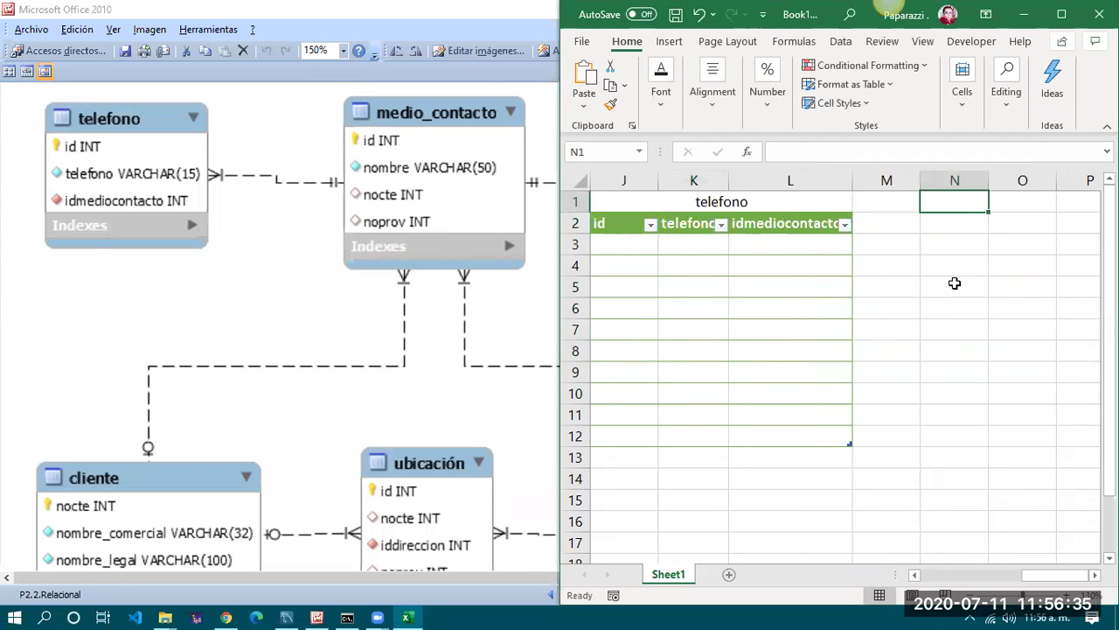
pyautogui.write('emai')
pyautogui.press('Return')
pyautogui.write('id')
pyautogui.press('Tab')
pyautogui.write('emai')
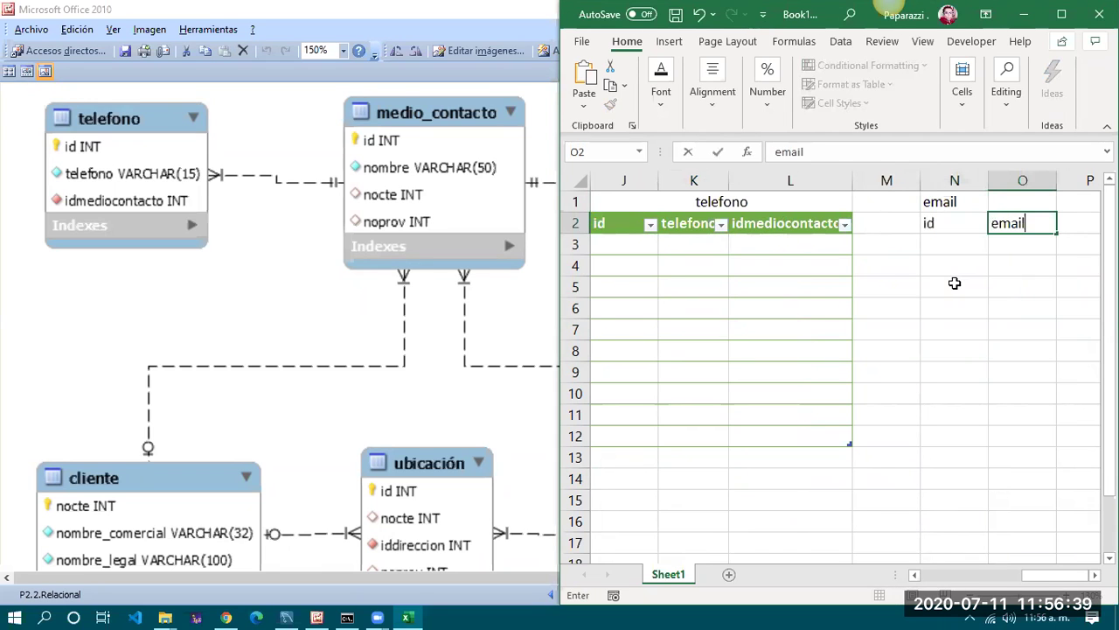
pyautogui.press('Tab')
pyautogui.write('id_')
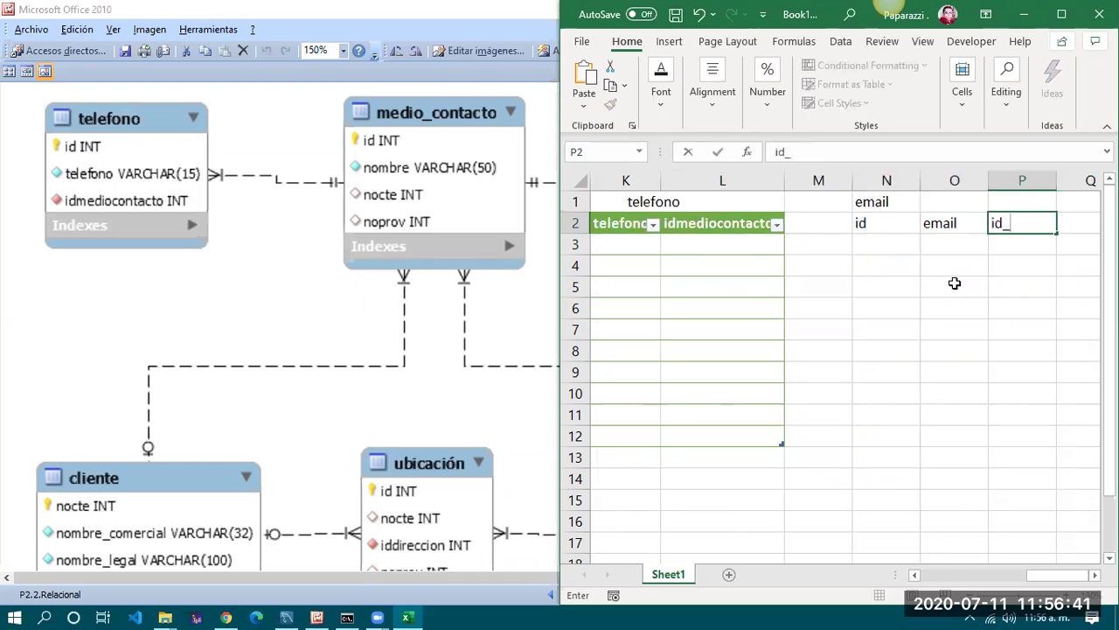
pyautogui.write('ediocontacto')
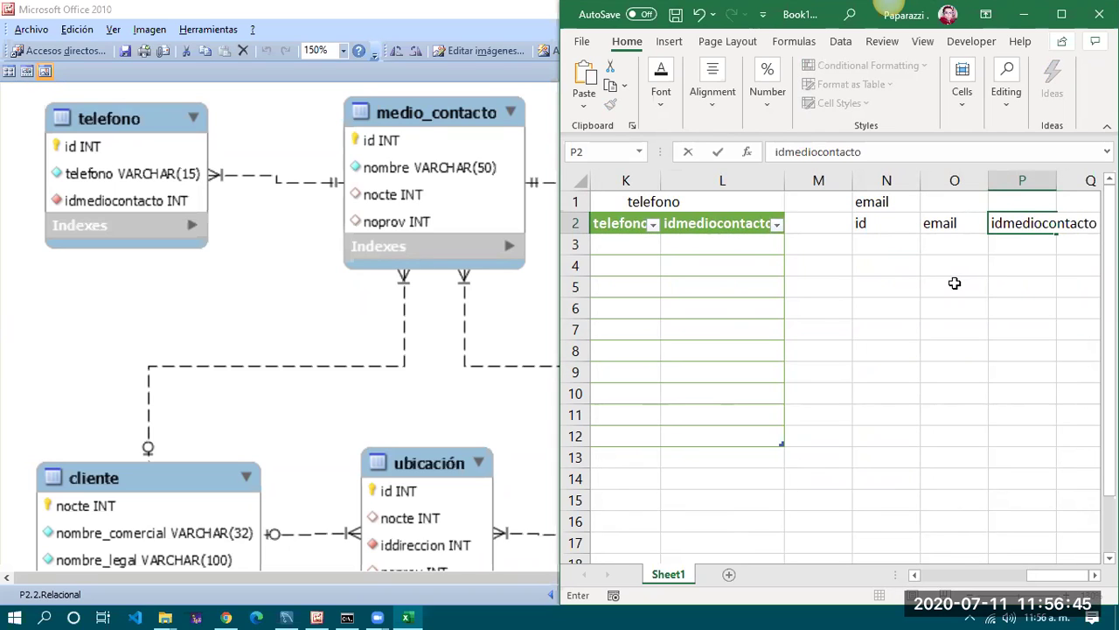
pyautogui.press('Return')
# Format N2:P12 as a light orange table with headers, then maximize Excel
pyautogui.press('Up')
pyautogui.press('Left')
pyautogui.press('Left')
pyautogui.press('Left')
pyautogui.press('Right')
pyautogui.hotkey('shift', 'Right')
pyautogui.hotkey('shift', 'Right')
pyautogui.hotkey('shift', 'Down')
pyautogui.hotkey('shift', 'Down')
pyautogui.hotkey('shift', 'Down')
pyautogui.hotkey('shift', 'Down')
pyautogui.hotkey('shift', 'Down')
pyautogui.hotkey('shift', 'Down')
pyautogui.hotkey('shift', 'Down')
pyautogui.hotkey('shift', 'Down')
pyautogui.hotkey('shift', 'Down')
pyautogui.hotkey('shift', 'Down')
pyautogui.hotkey('shift', 'Down')
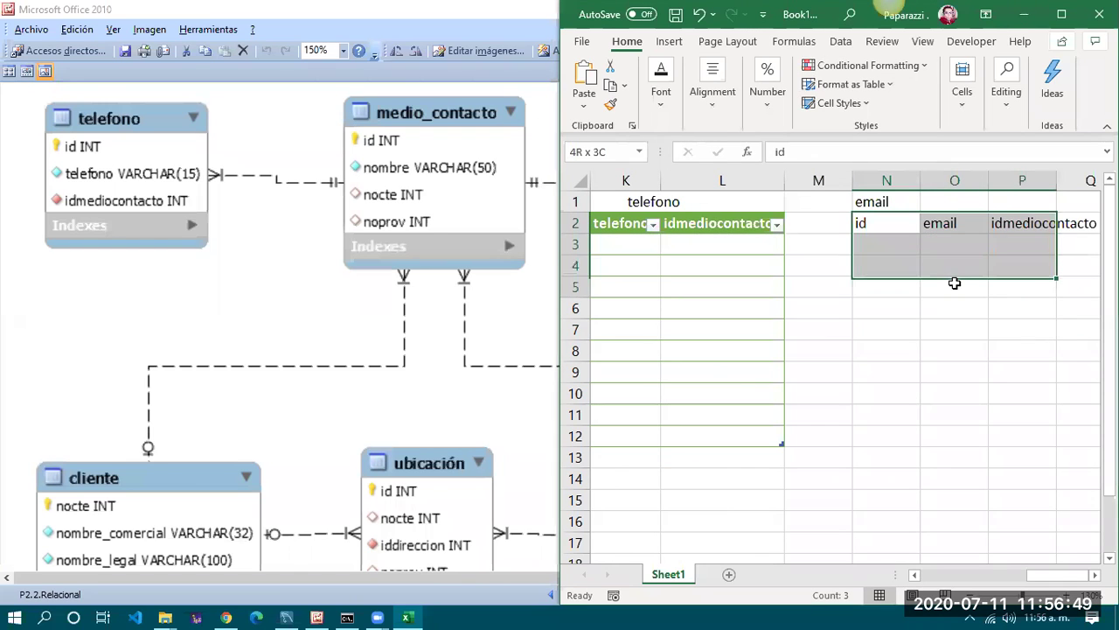
pyautogui.hotkey('shift', 'Up')
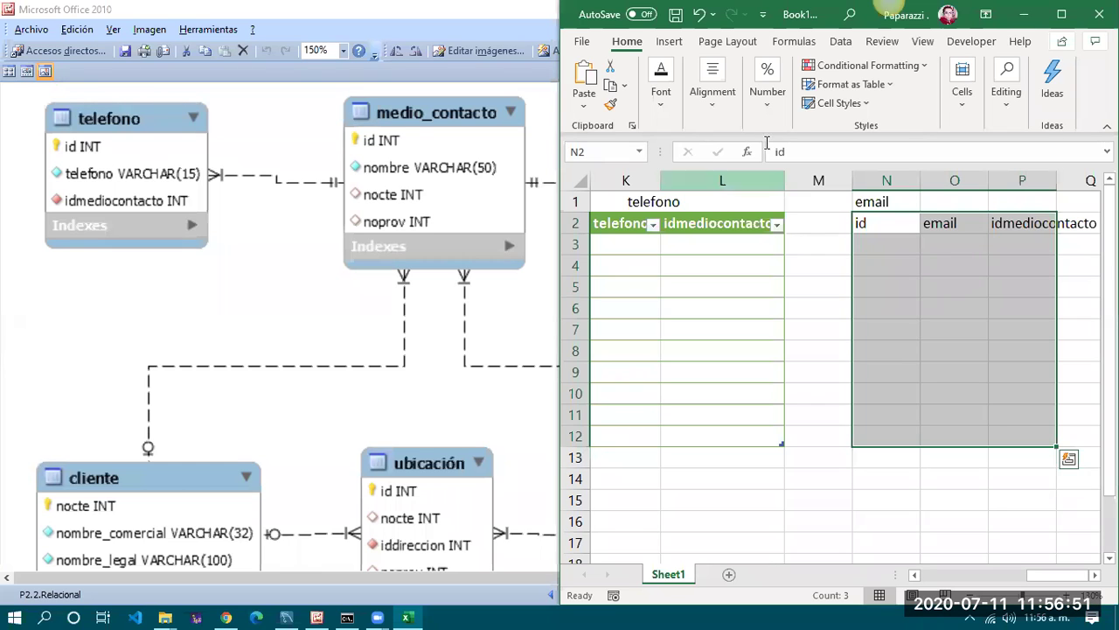
pyautogui.click(715, 96)
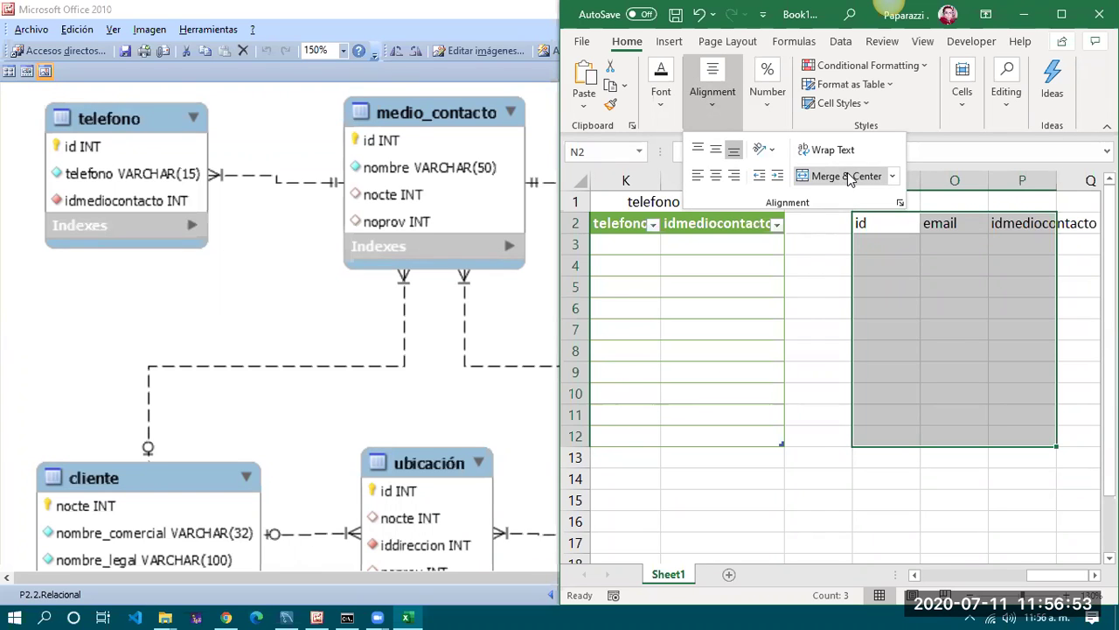
pyautogui.click(859, 85)
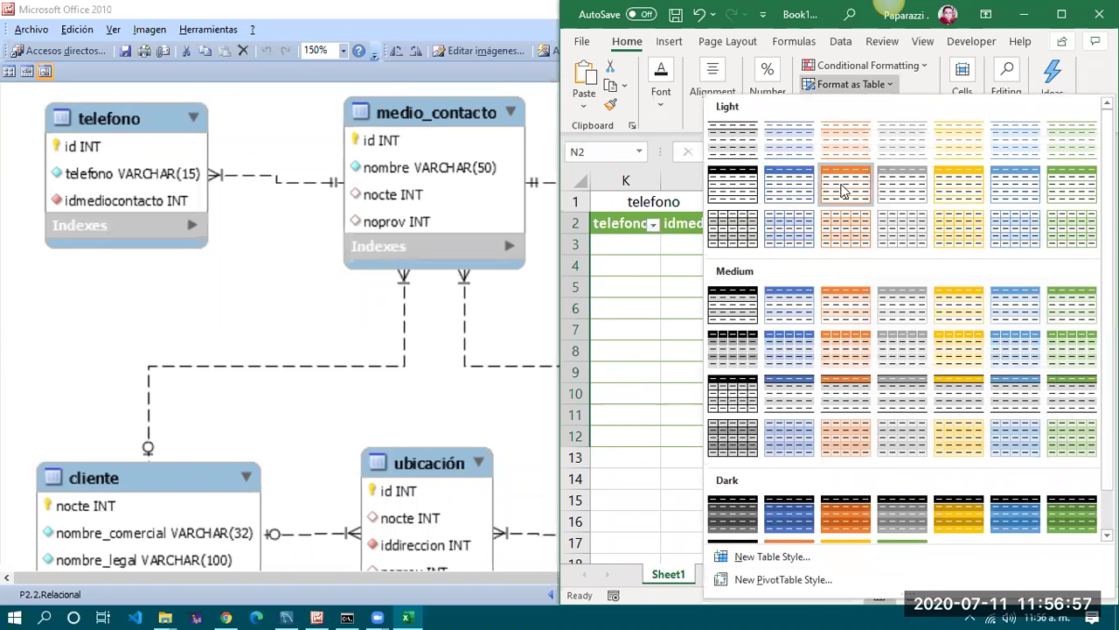
pyautogui.click(842, 191)
pyautogui.click(932, 440)
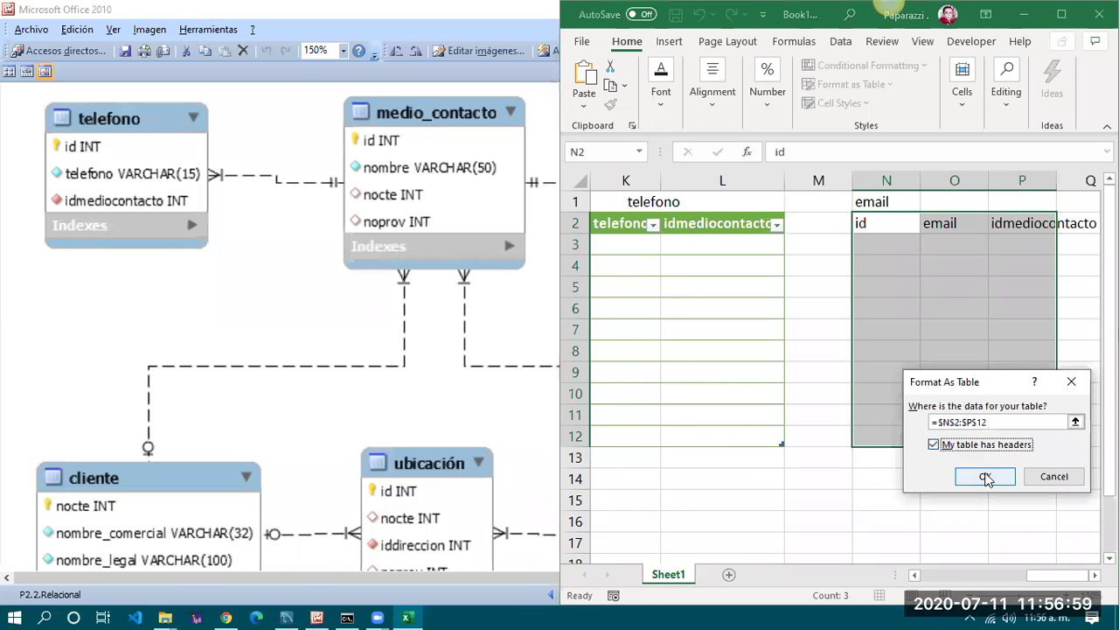
pyautogui.click(987, 477)
pyautogui.click(925, 319)
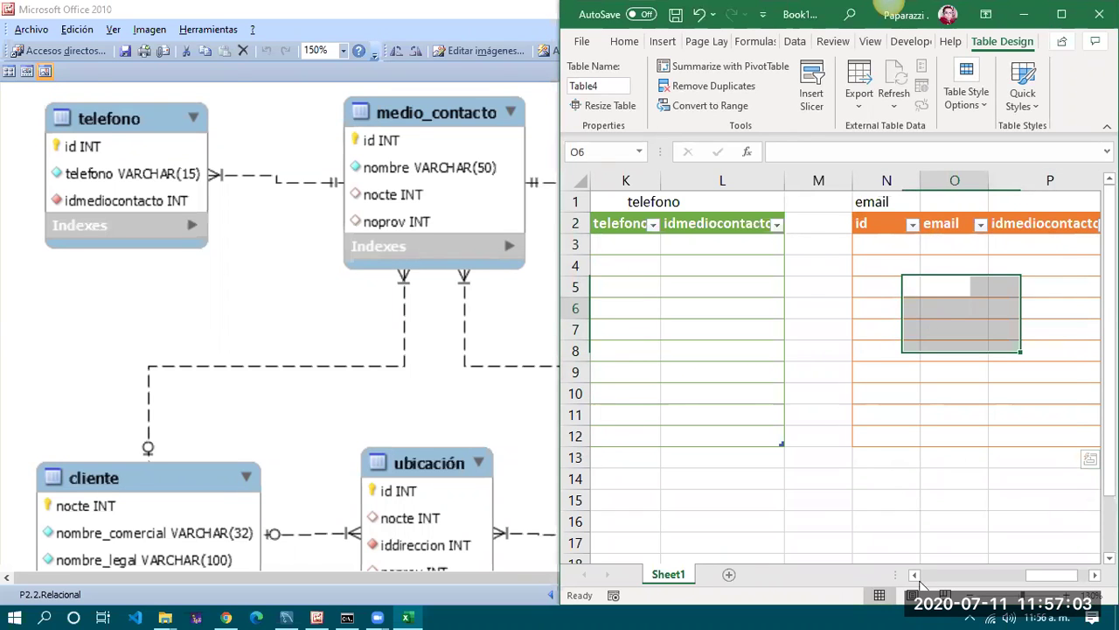
pyautogui.press('super+Up')
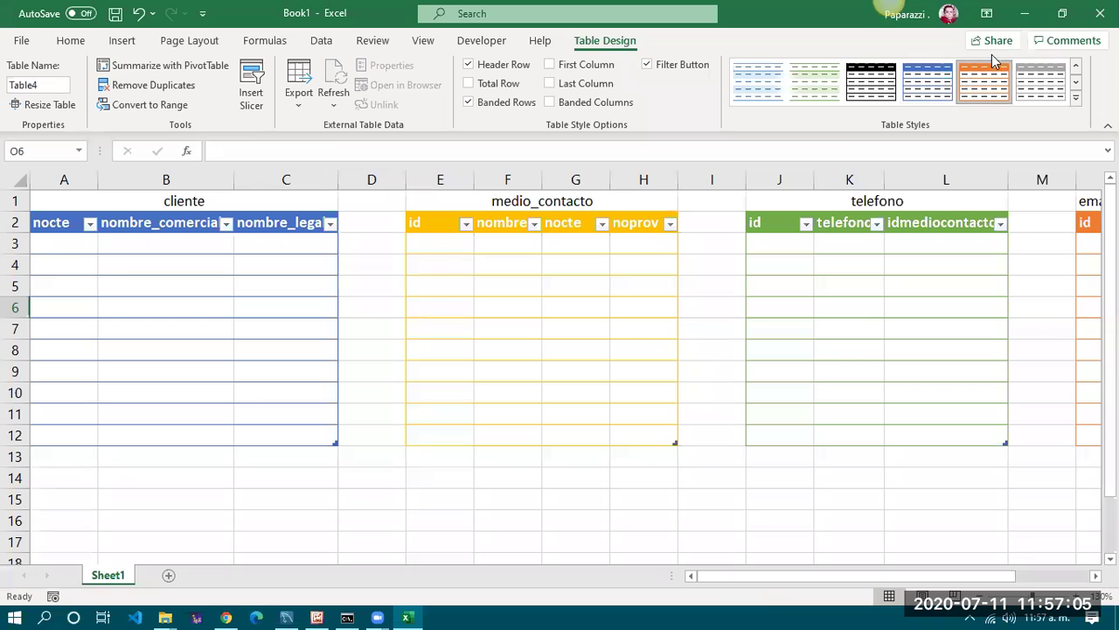
# Dock the Excel window on the right half of the screen
pyautogui.click(1062, 12)
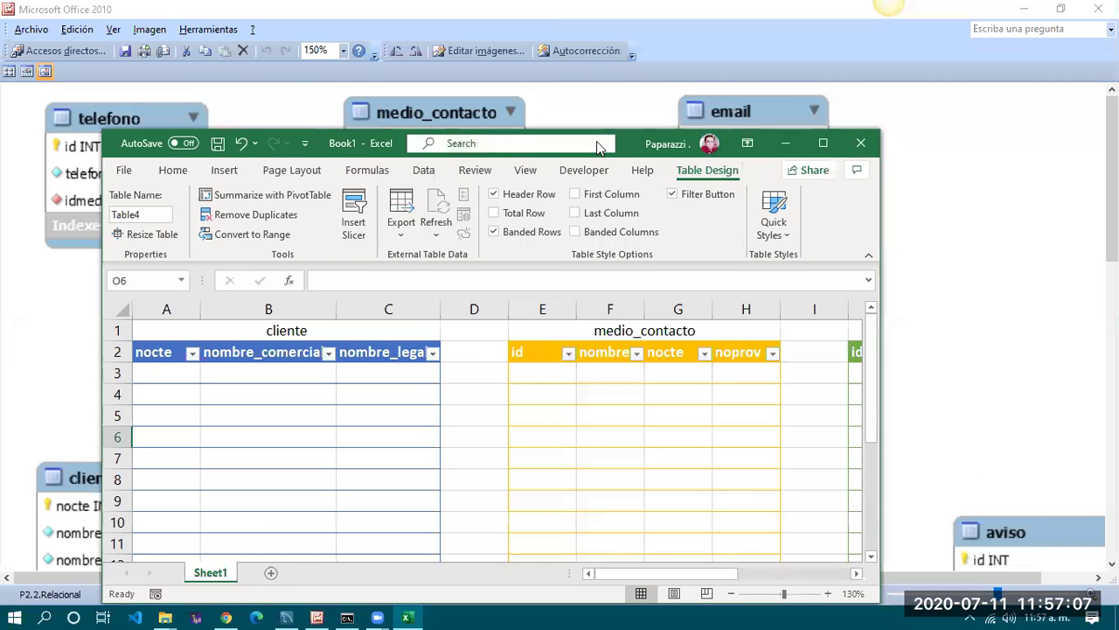
pyautogui.moveTo(631, 140); pyautogui.dragTo(1118, 185)
pyautogui.press('Escape')
pyautogui.scroll(-3, 220, 396)
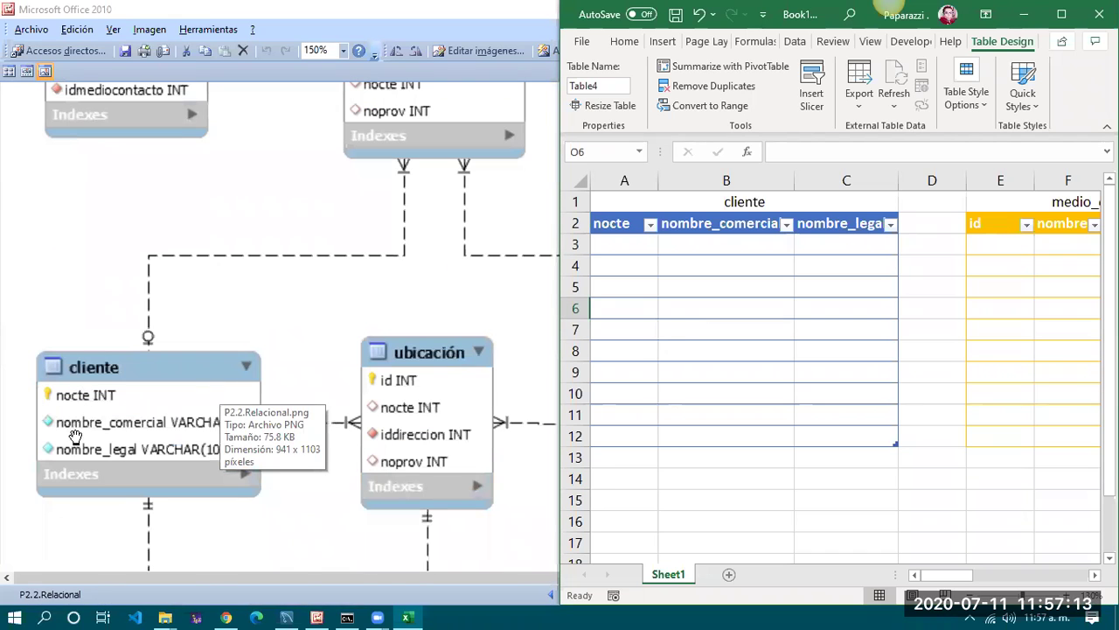
# Put a thick outside border around the cliente table's nocte column
pyautogui.click(743, 267)
pyautogui.moveTo(620, 224); pyautogui.dragTo(617, 439)
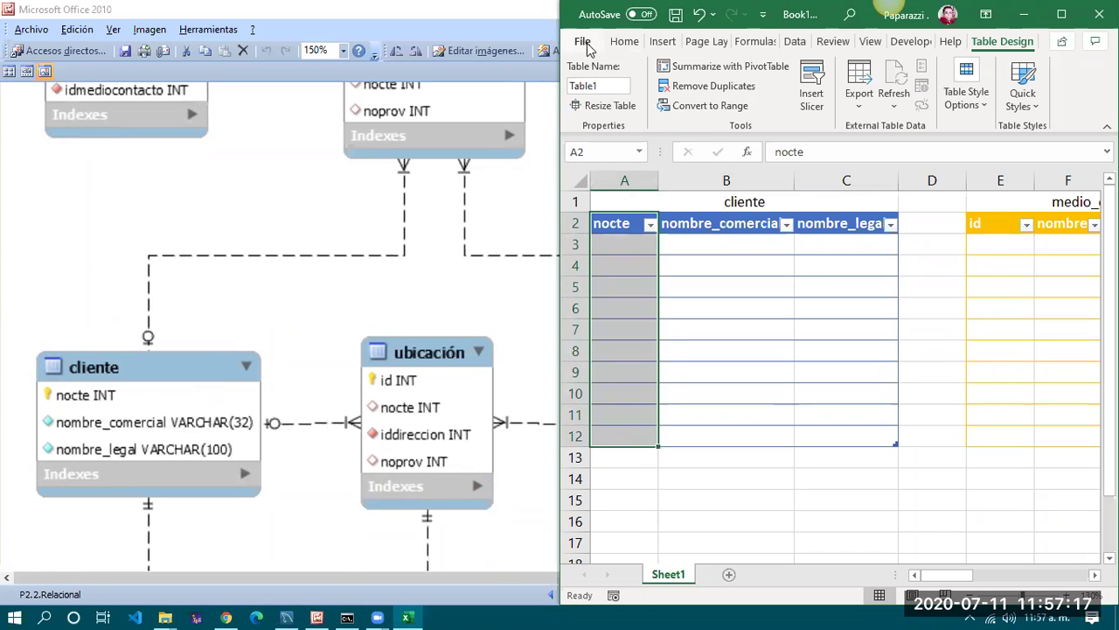
pyautogui.click(622, 41)
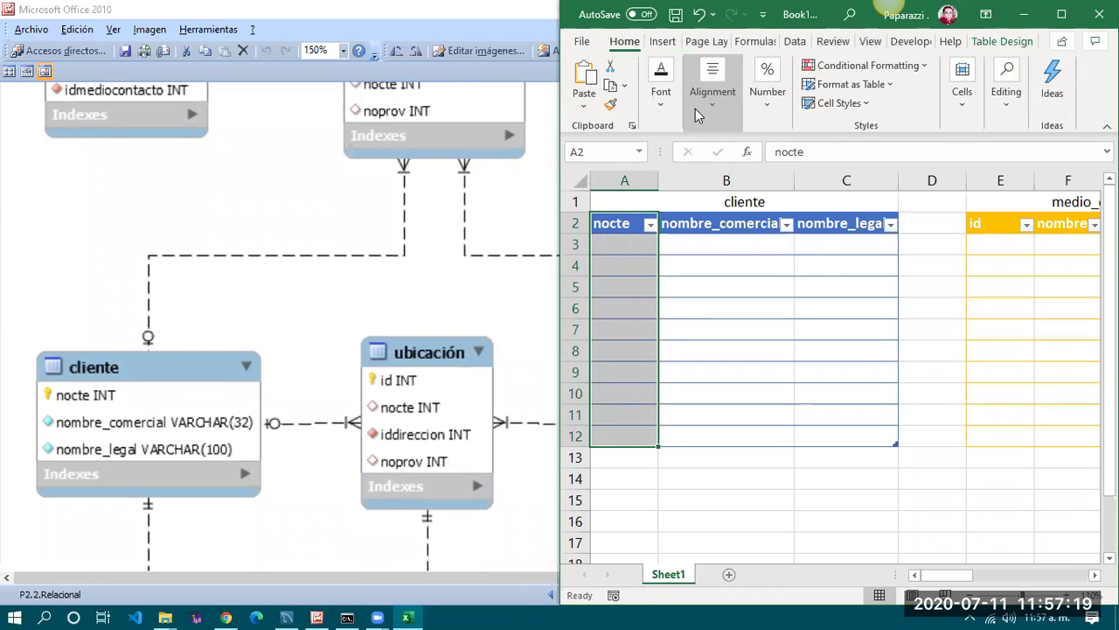
pyautogui.click(662, 96)
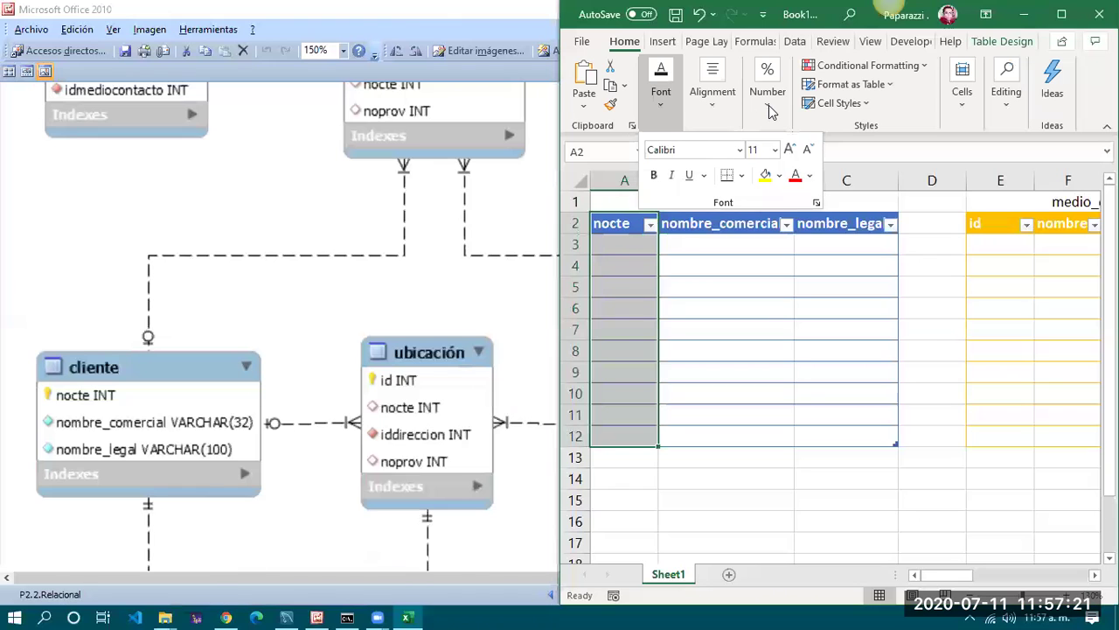
pyautogui.click(871, 131)
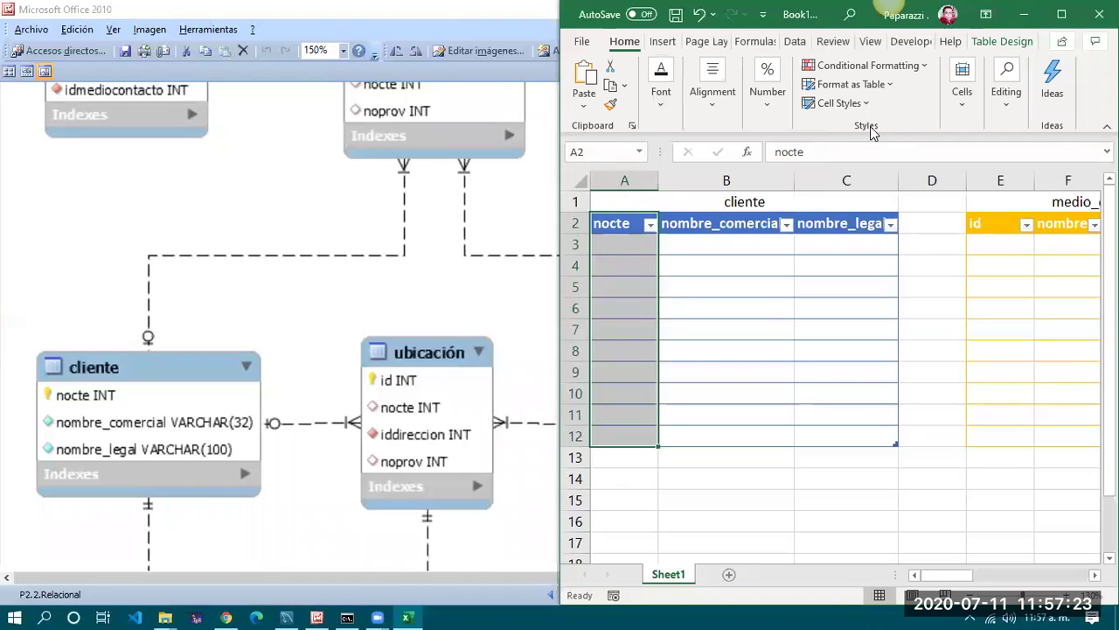
pyautogui.click(661, 98)
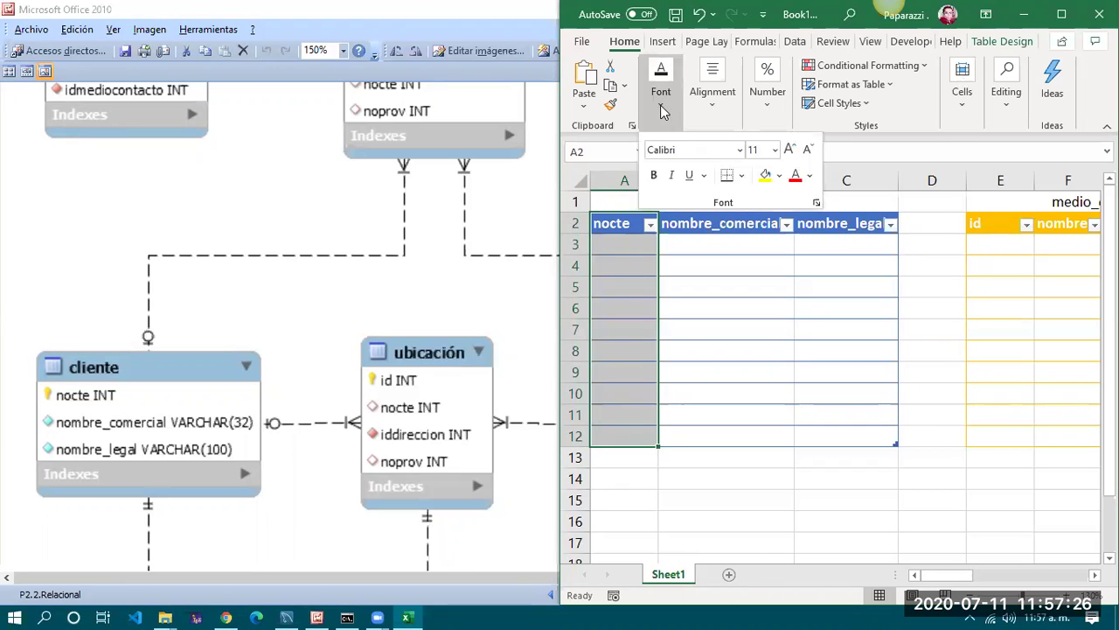
pyautogui.click(741, 175)
pyautogui.click(756, 387)
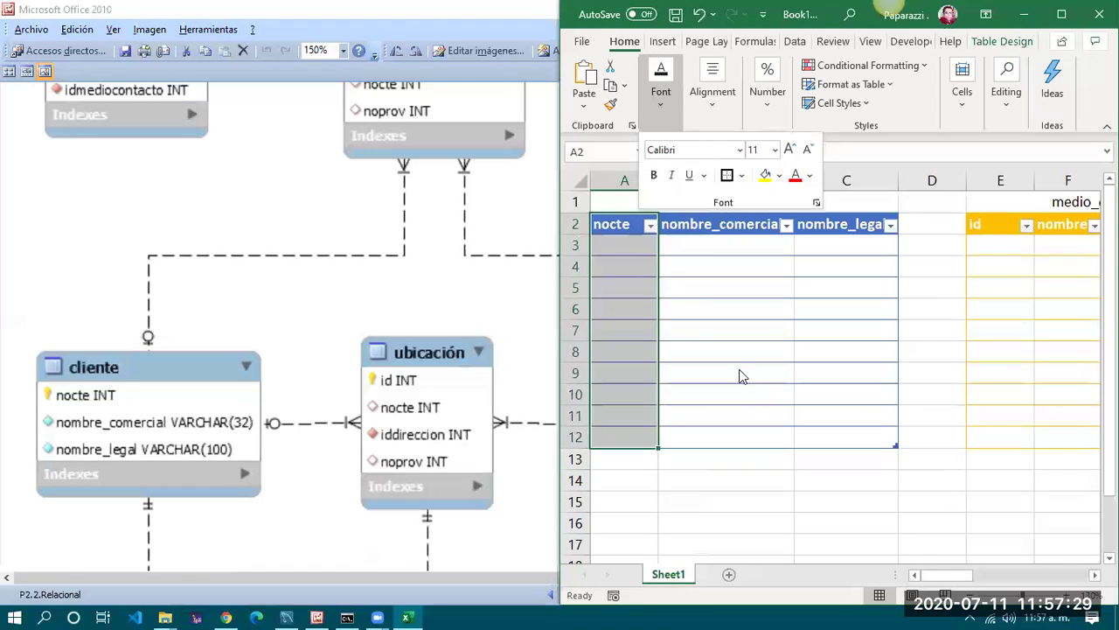
pyautogui.click(874, 457)
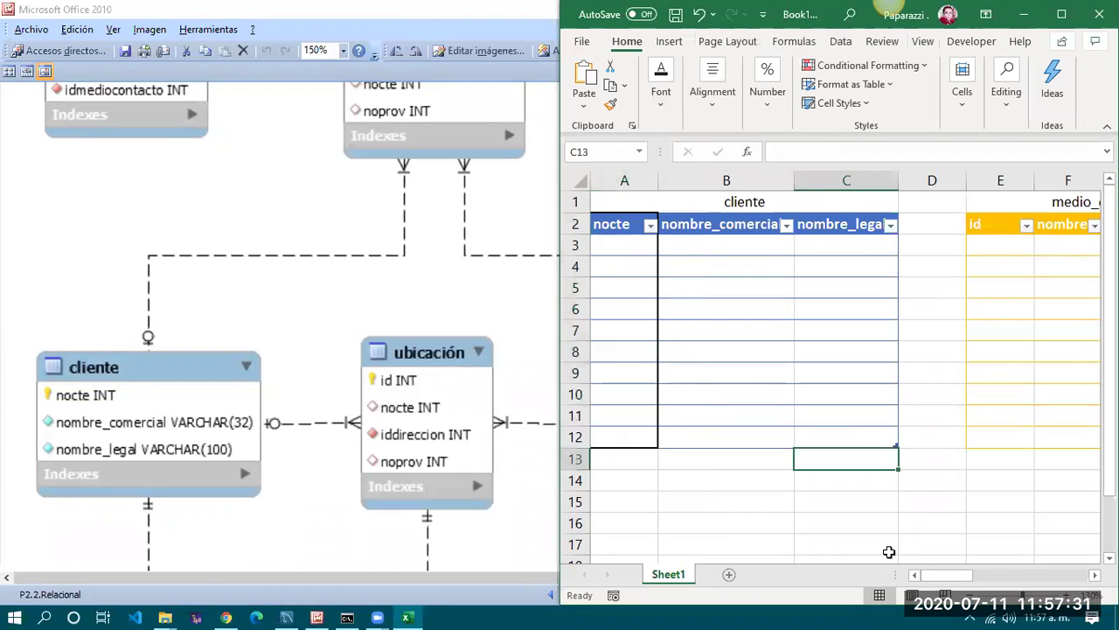
# Outline the id columns of medio_contacto and telefono with thick borders
pyautogui.moveTo(962, 579); pyautogui.dragTo(988, 578)
pyautogui.scroll(3, 467, 255)
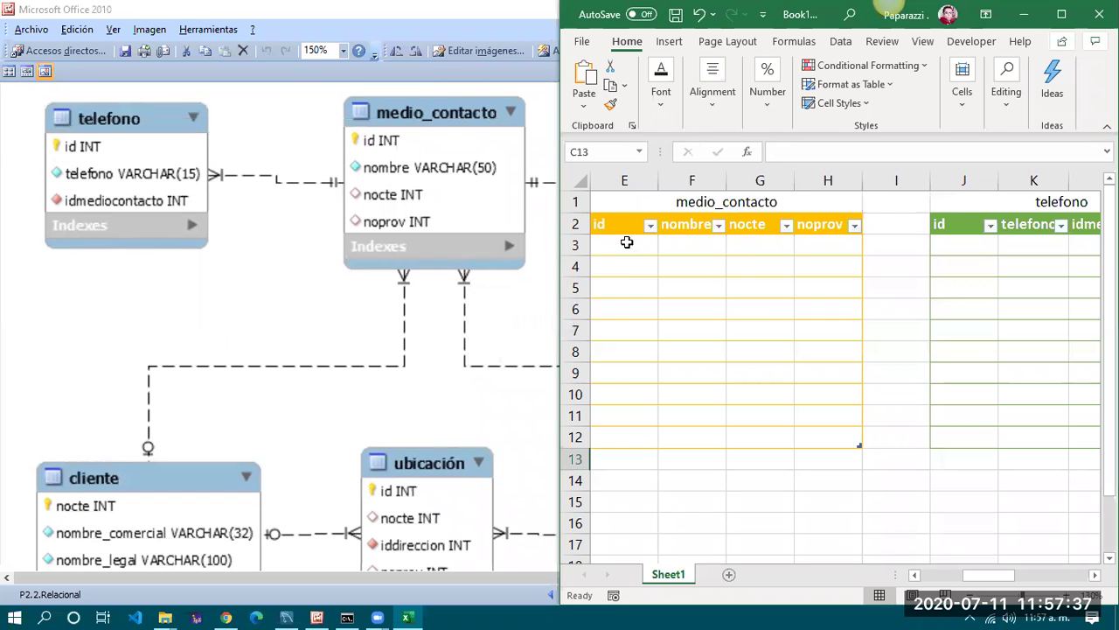
pyautogui.moveTo(623, 222); pyautogui.dragTo(618, 438)
pyautogui.click(659, 107)
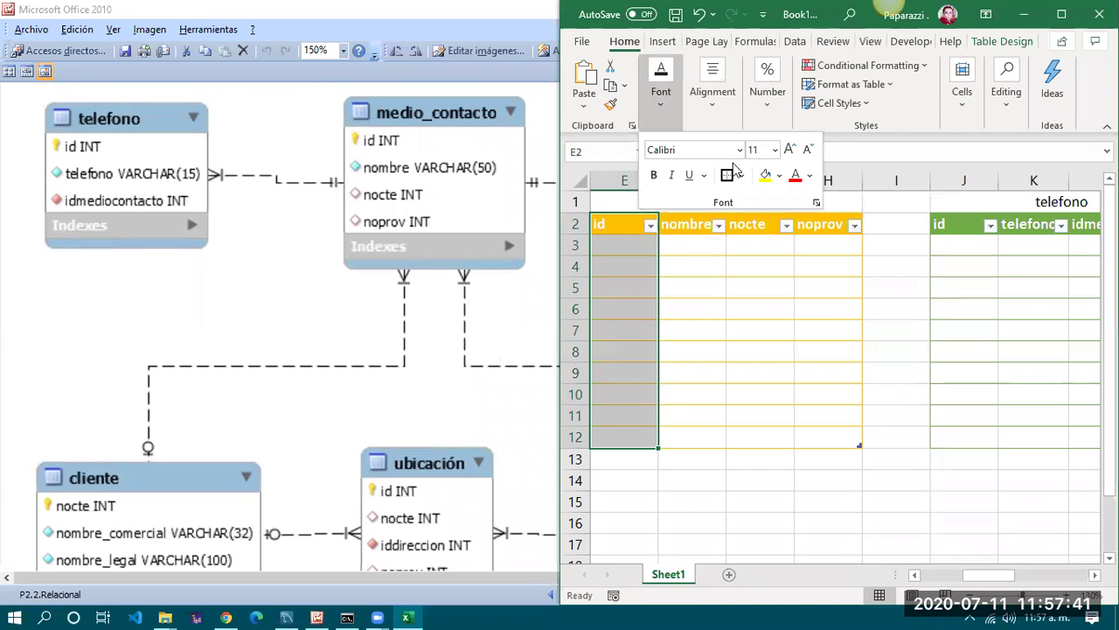
pyautogui.click(696, 323)
pyautogui.click(762, 356)
pyautogui.moveTo(967, 223); pyautogui.dragTo(961, 435)
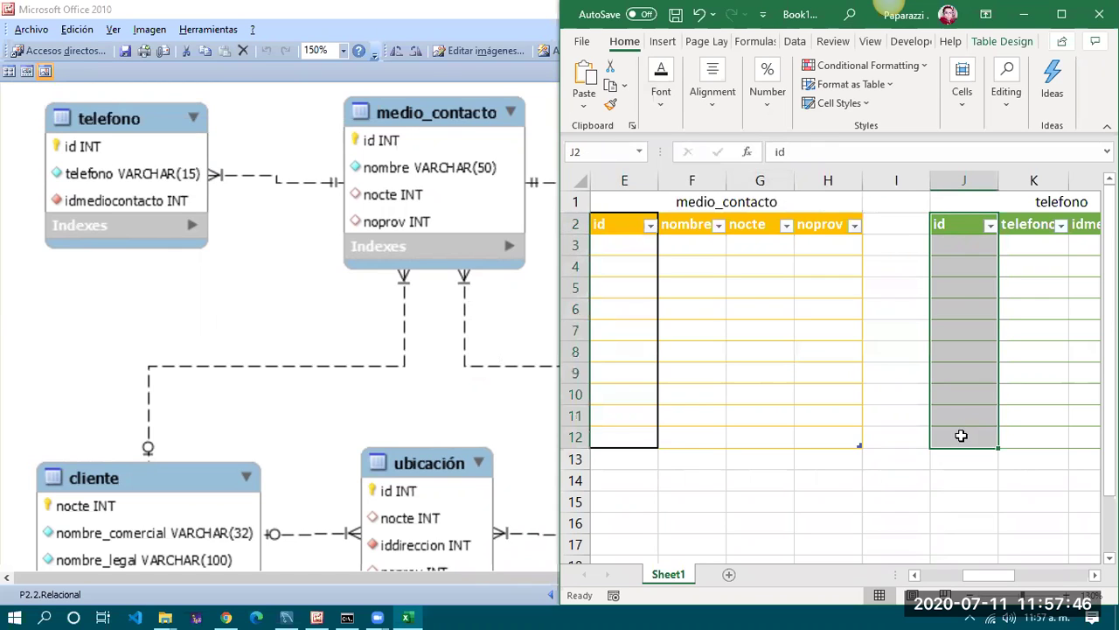
pyautogui.click(660, 107)
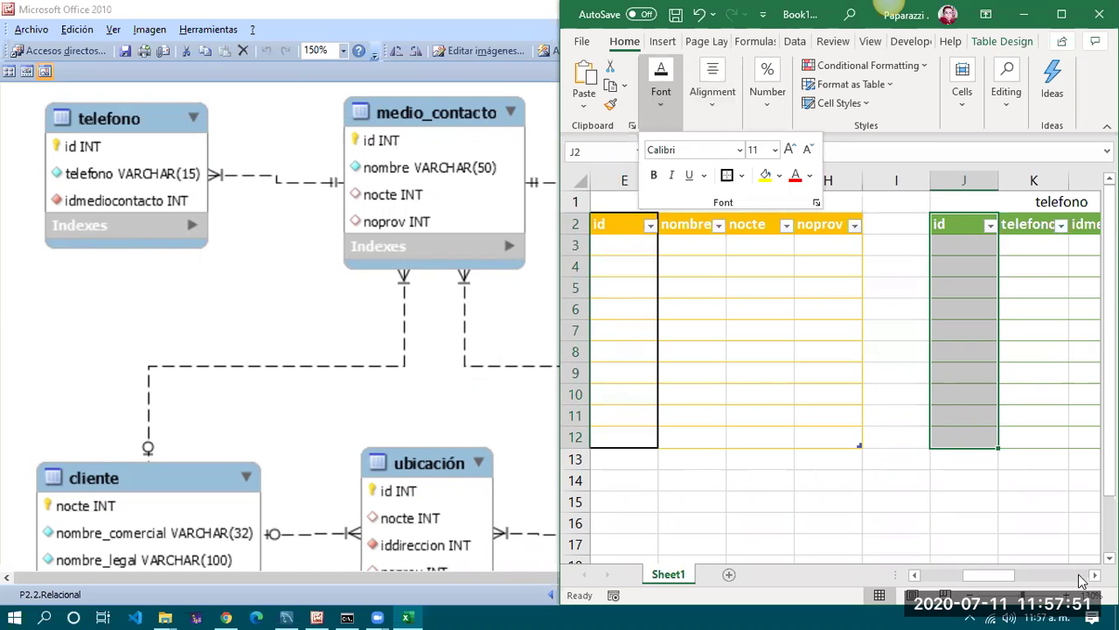
pyautogui.hscroll(8, 862, 425)
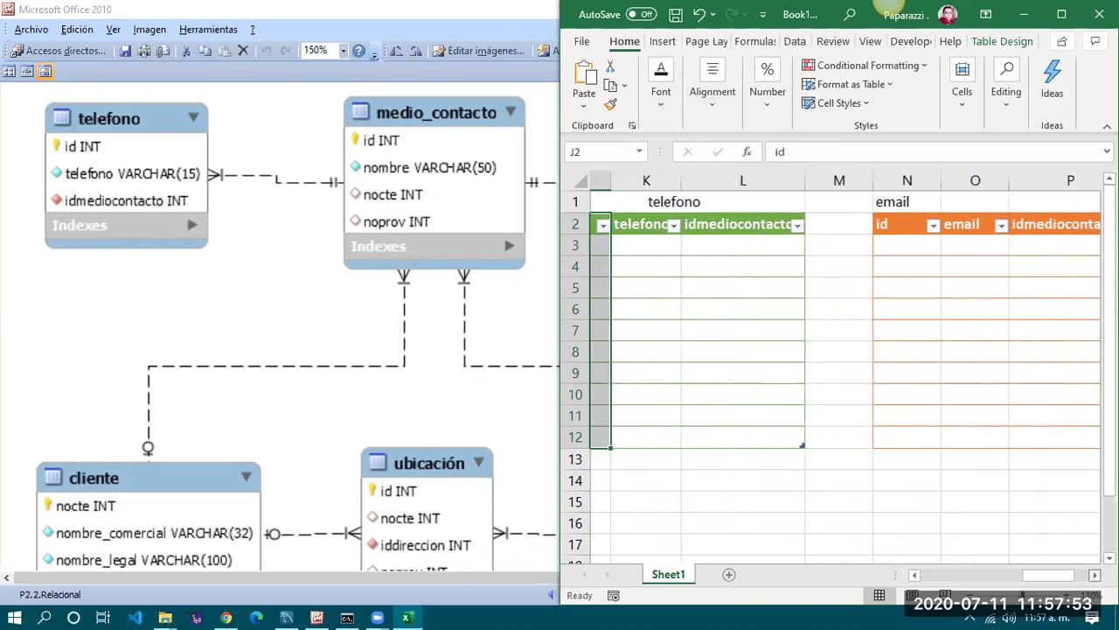
# Apply Outside Borders to the email table's id cells N3:N12, then scroll back to medio_contacto
pyautogui.click(685, 219)
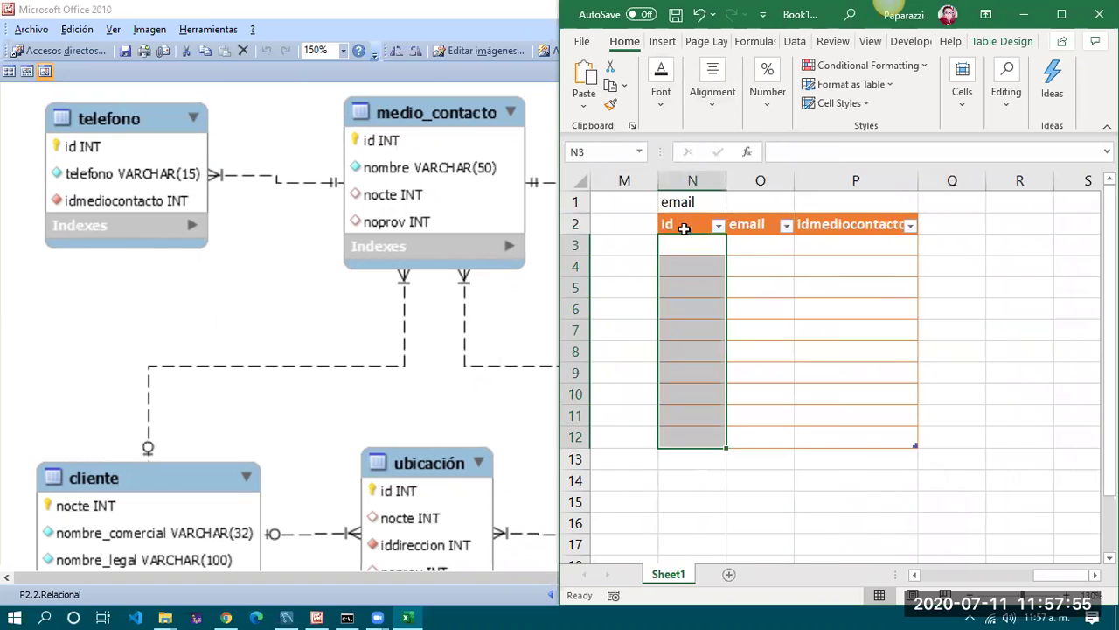
pyautogui.click(685, 227)
pyautogui.moveTo(686, 249); pyautogui.dragTo(667, 442)
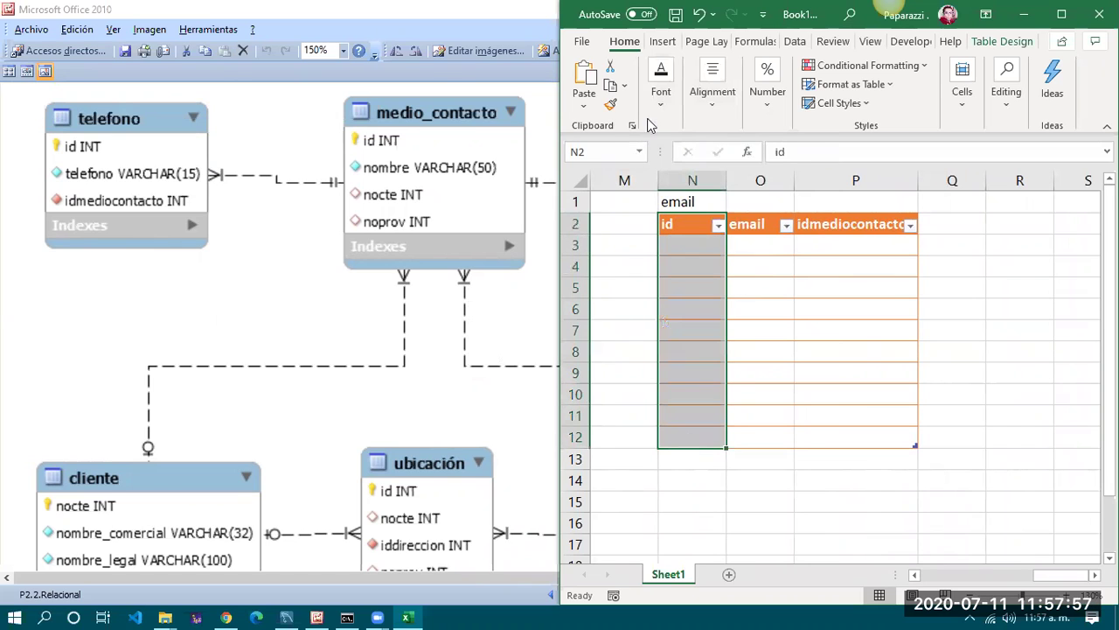
pyautogui.click(661, 87)
pyautogui.click(726, 174)
pyautogui.click(799, 364)
pyautogui.click(845, 429)
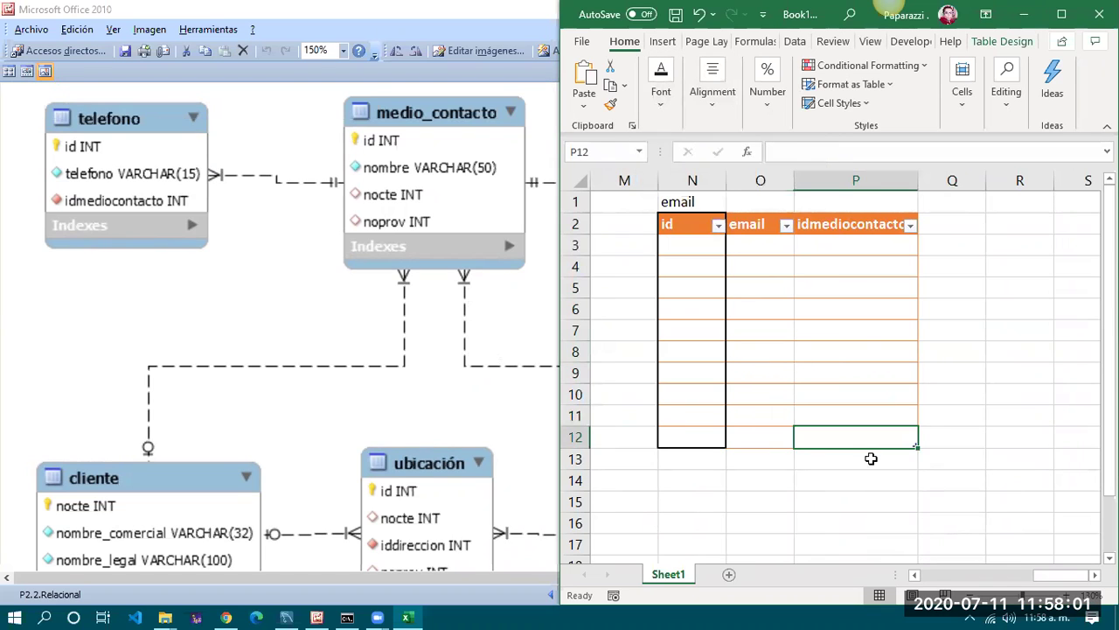
pyautogui.moveTo(1050, 574); pyautogui.dragTo(781, 327)
pyautogui.click(1084, 577)
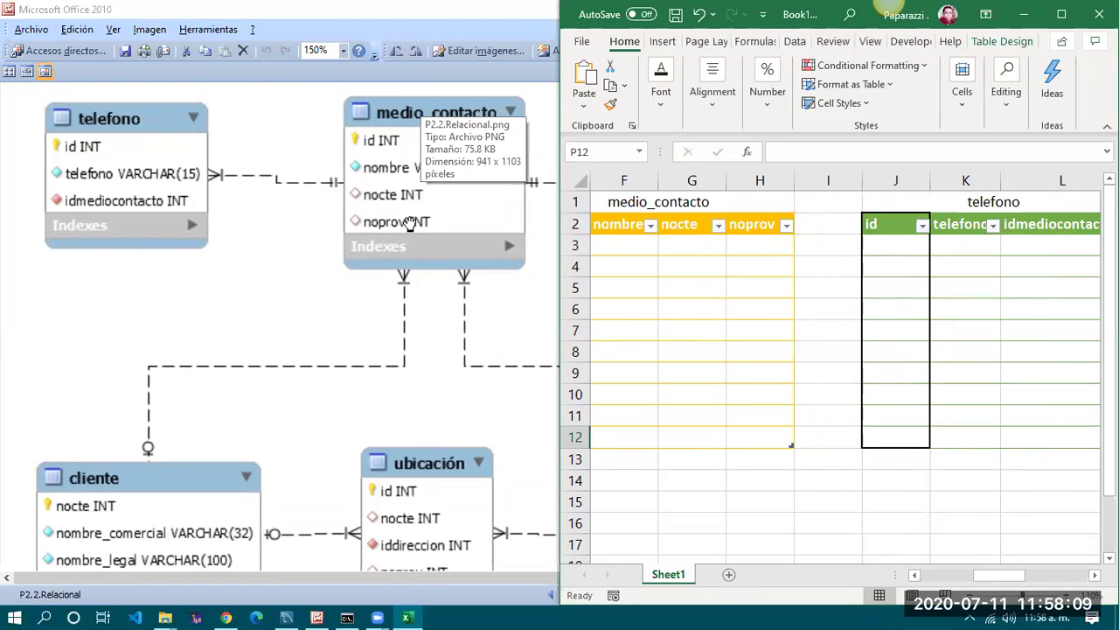
# Put an outside border around medio_contacto's nocte column G2:G12
pyautogui.moveTo(689, 225); pyautogui.dragTo(686, 435)
pyautogui.click(661, 87)
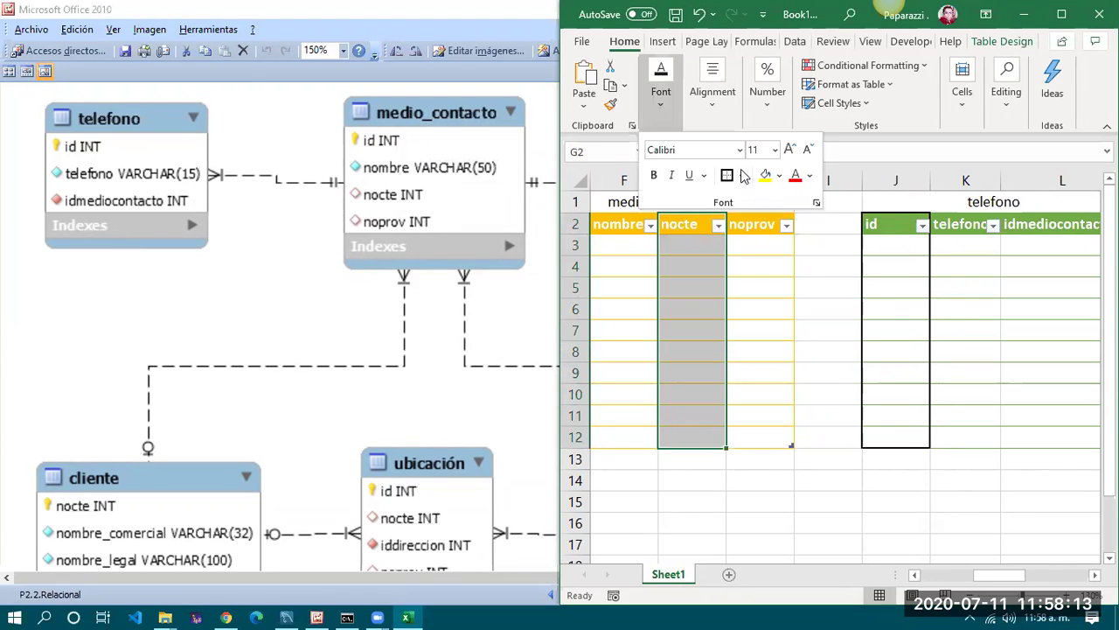
pyautogui.click(742, 176)
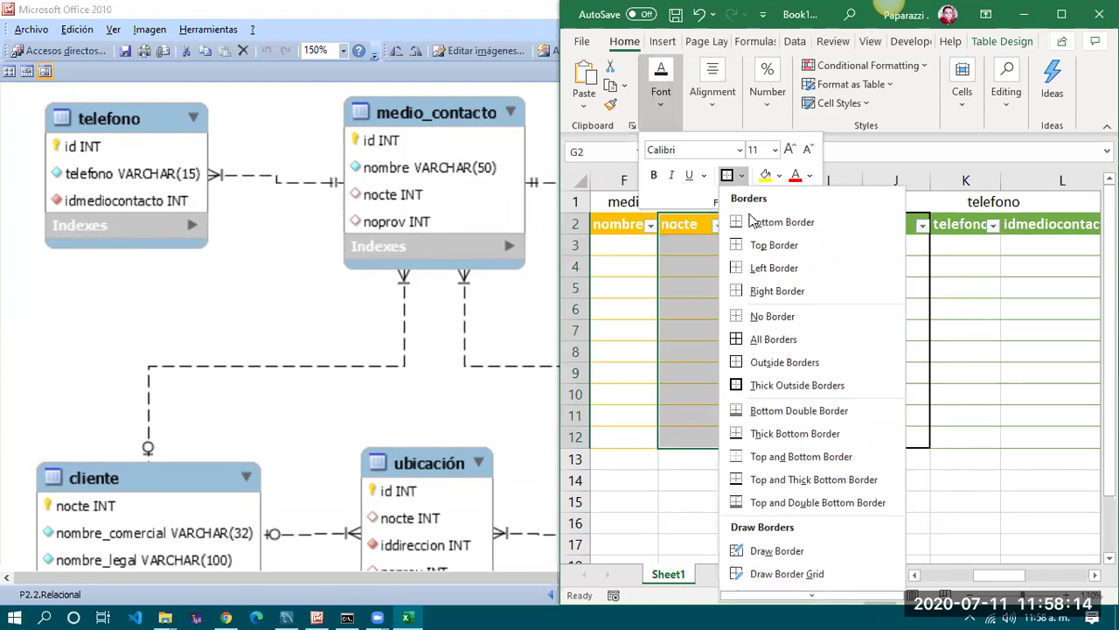
pyautogui.click(758, 362)
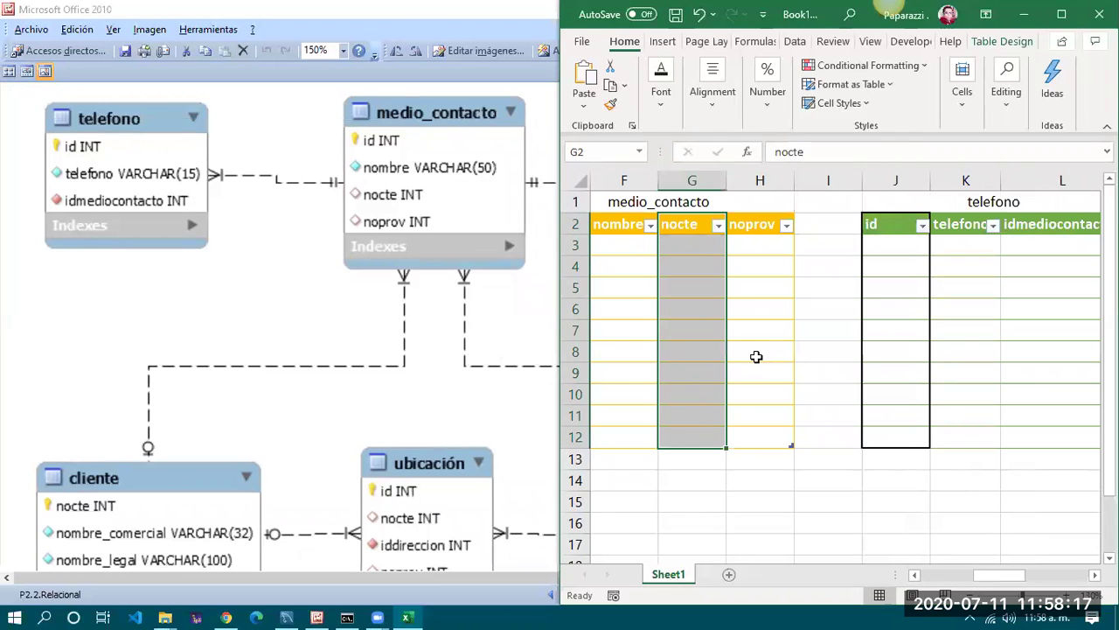
pyautogui.click(757, 356)
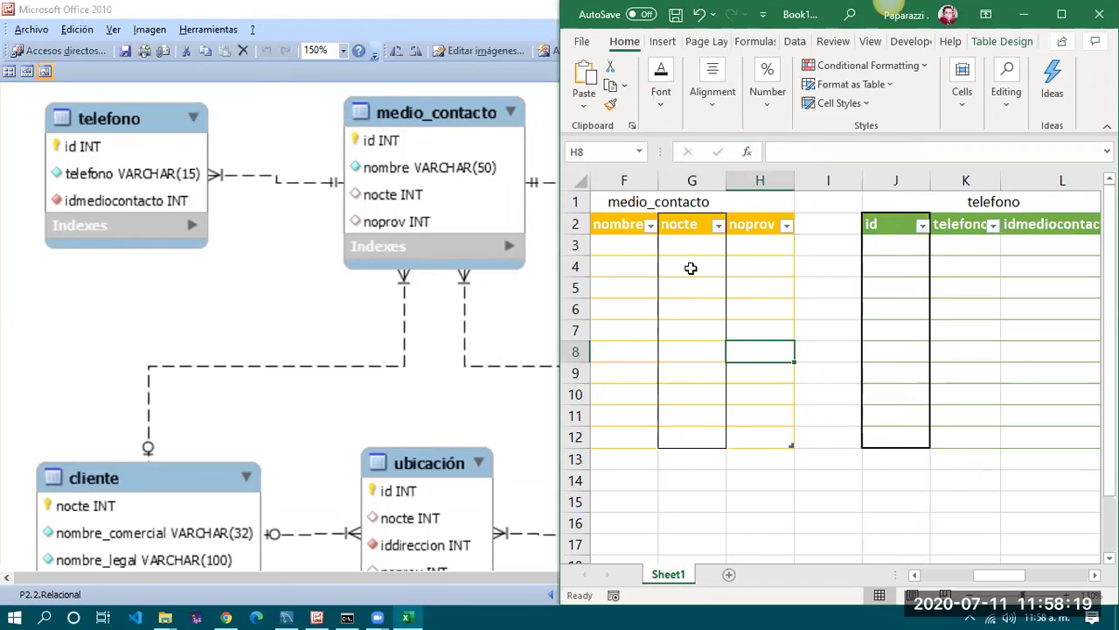
pyautogui.moveTo(997, 574); pyautogui.dragTo(1041, 581)
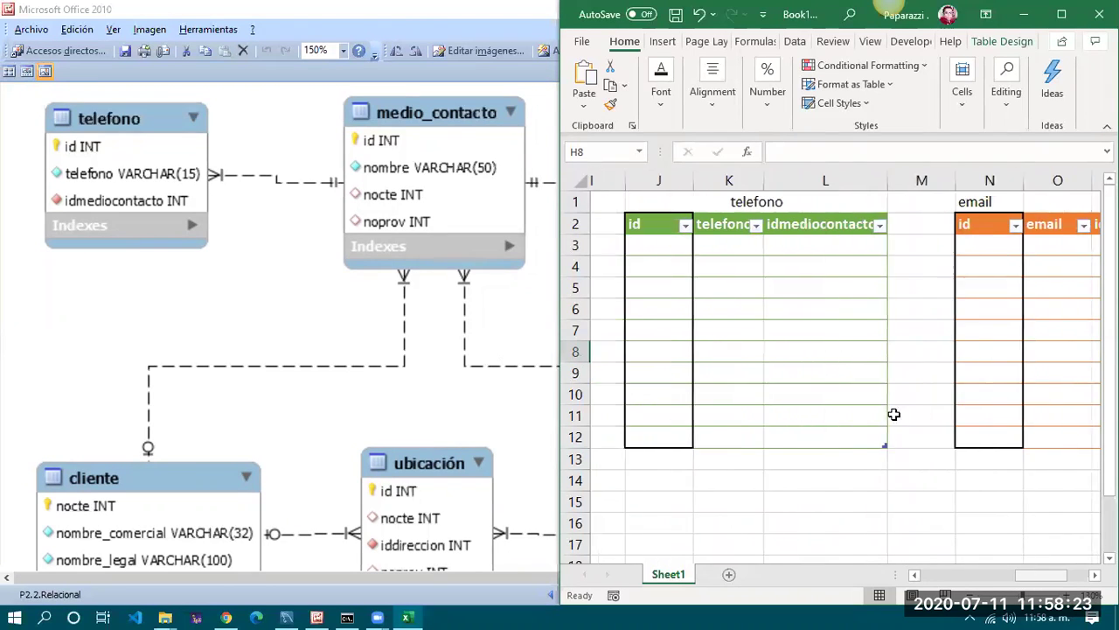
# Outline telefono's idmediocontacto column L2:L12 with a border
pyautogui.moveTo(773, 223); pyautogui.dragTo(776, 438)
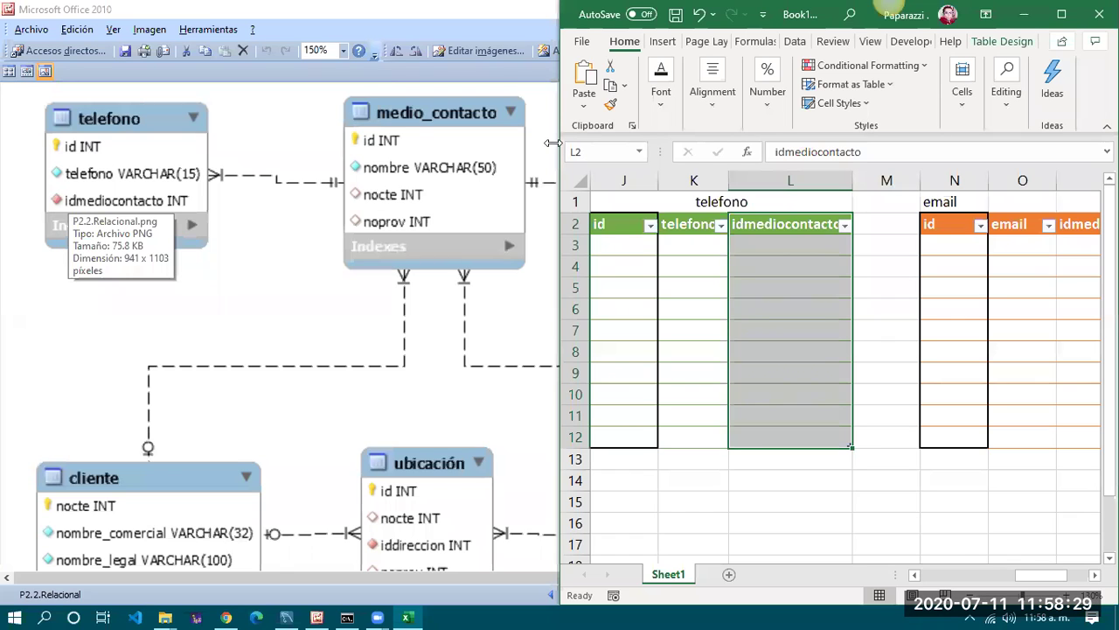
pyautogui.click(661, 95)
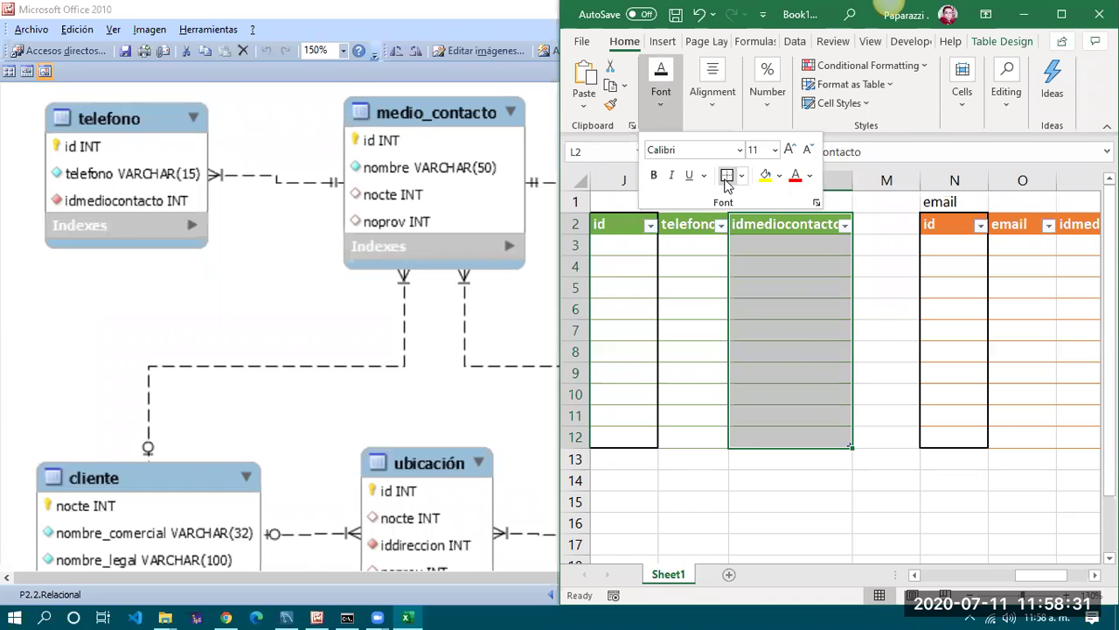
pyautogui.click(801, 325)
pyautogui.click(809, 365)
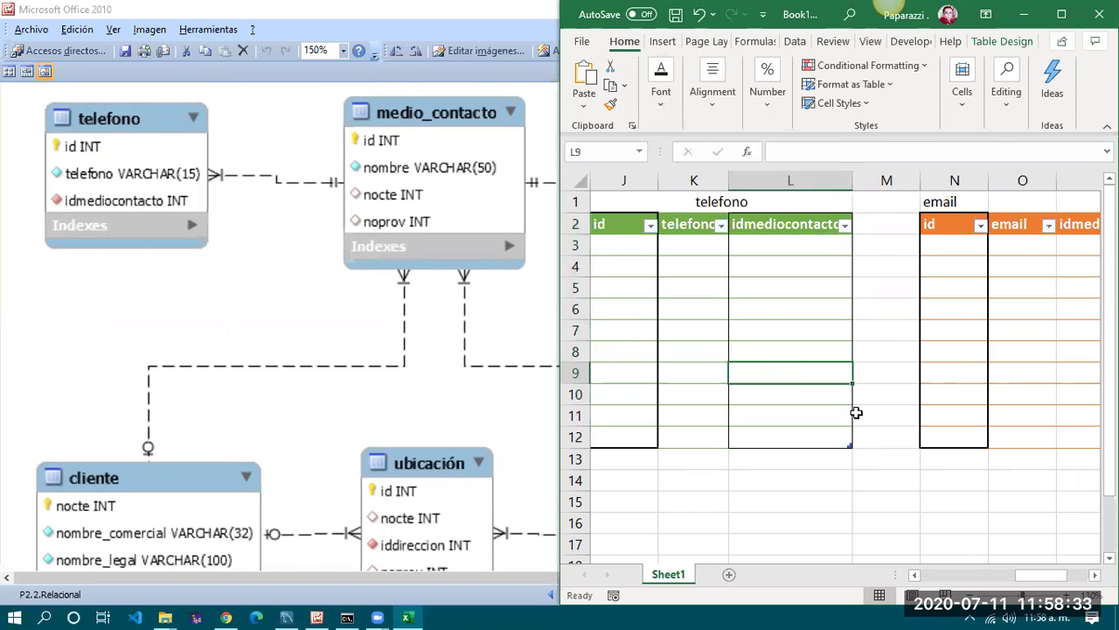
pyautogui.moveTo(1040, 574); pyautogui.dragTo(1063, 575)
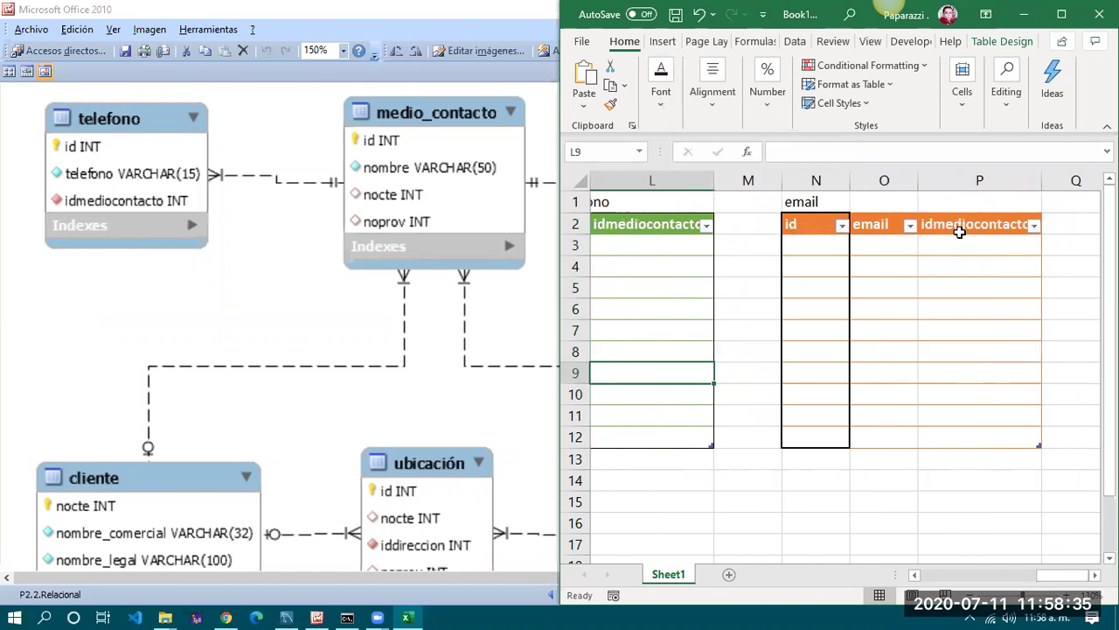
# Outline email's idmediocontacto column P2:P12 and maximize the Excel window
pyautogui.click(959, 230)
pyautogui.moveTo(965, 272); pyautogui.dragTo(964, 450)
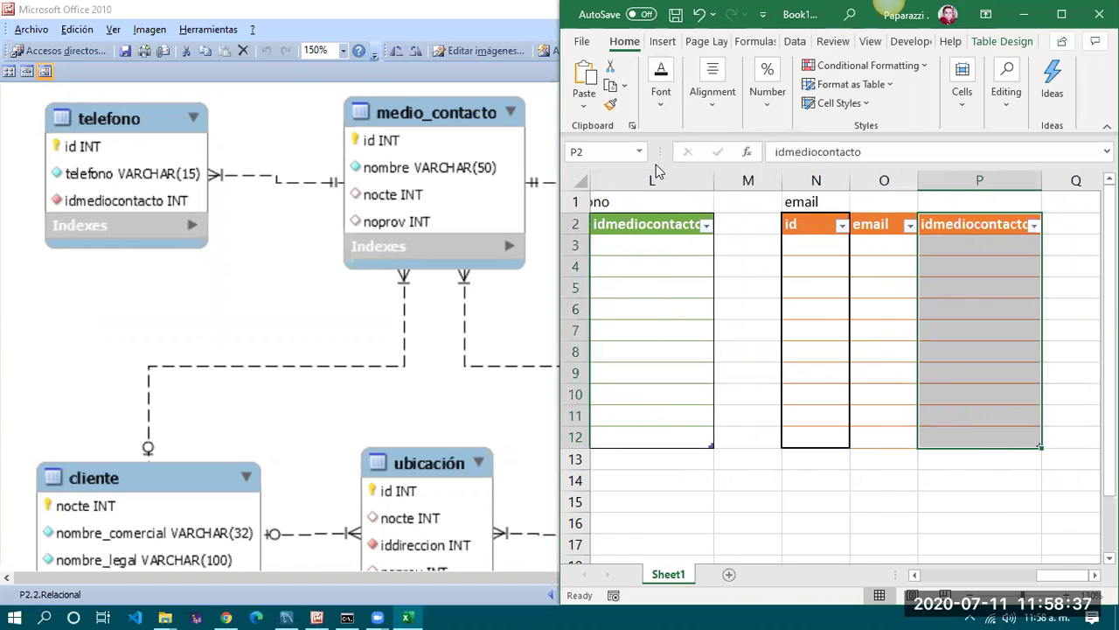
pyautogui.click(660, 100)
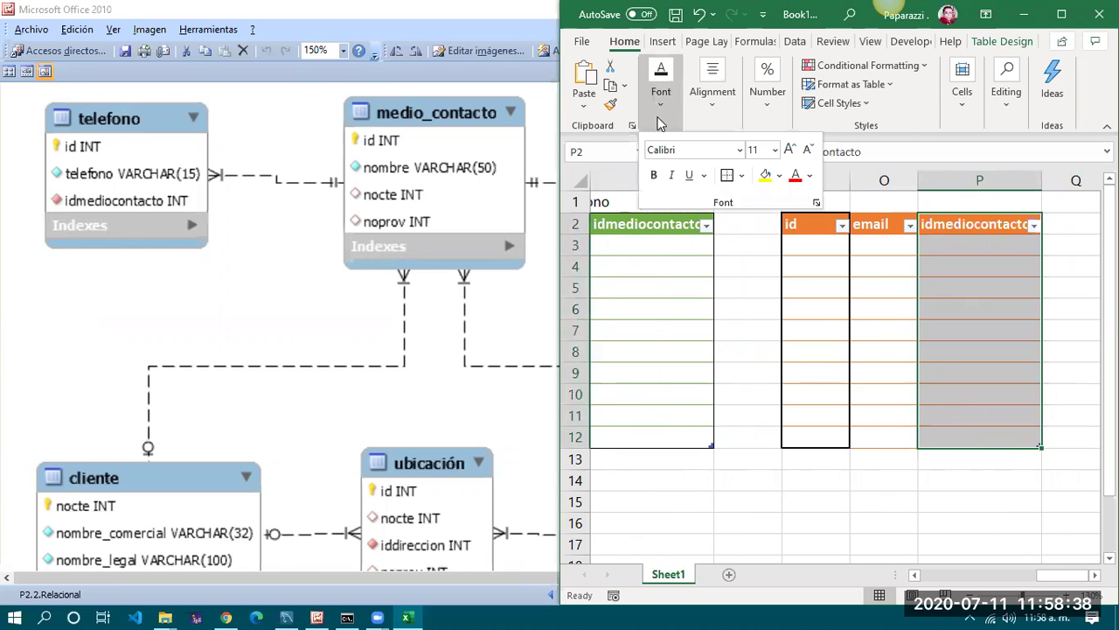
pyautogui.click(733, 190)
pyautogui.click(938, 382)
pyautogui.click(995, 313)
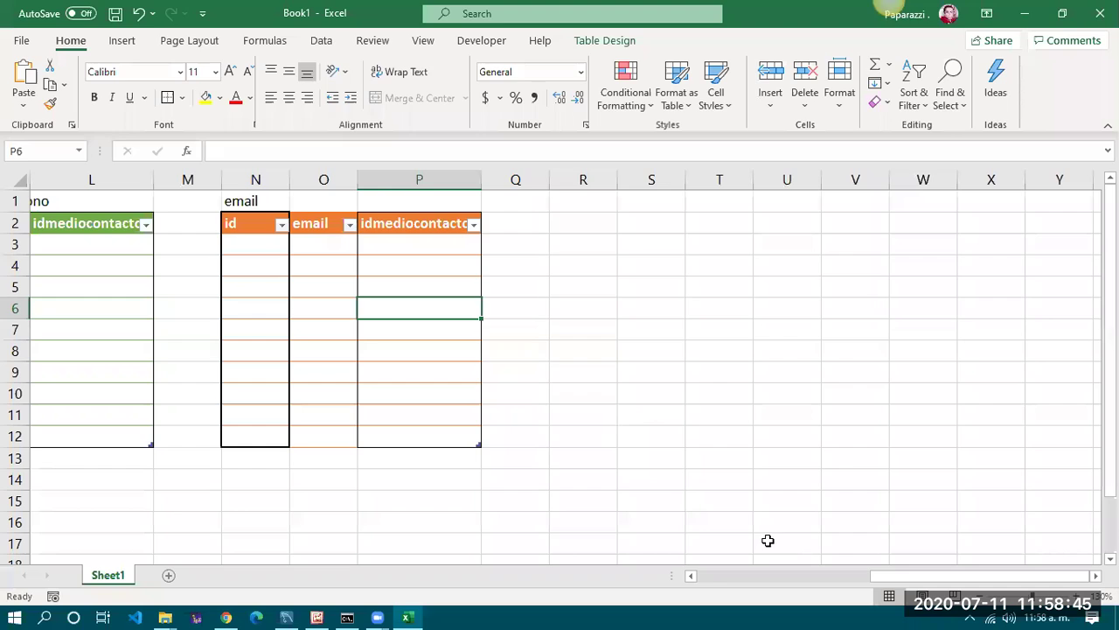
pyautogui.click(1062, 14)
pyautogui.moveTo(922, 580); pyautogui.dragTo(699, 590)
# Enter 1, Hershey's and Willy Wonka in cliente cells A3, B3 and C3
pyautogui.click(312, 523)
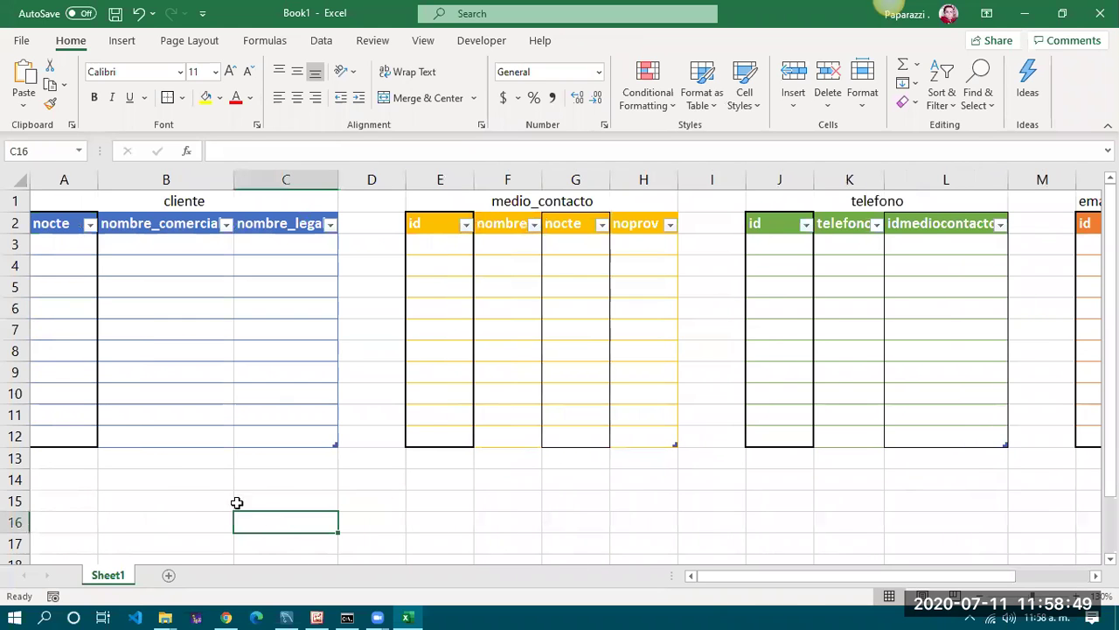
pyautogui.click(70, 248)
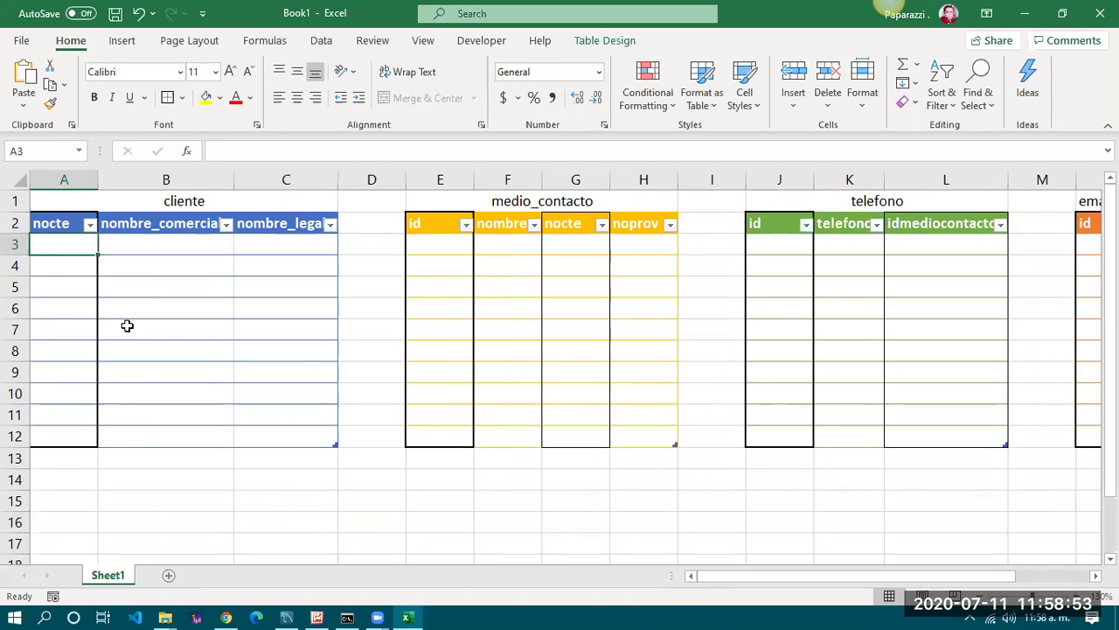
pyautogui.write('1')
pyautogui.press('Tab')
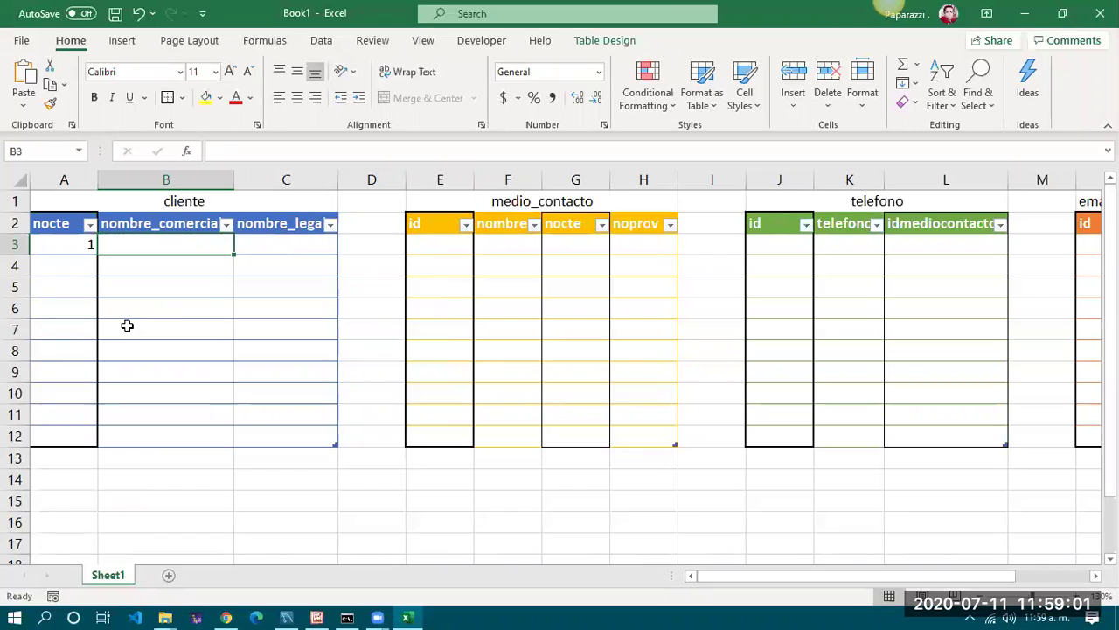
pyautogui.write('Her')
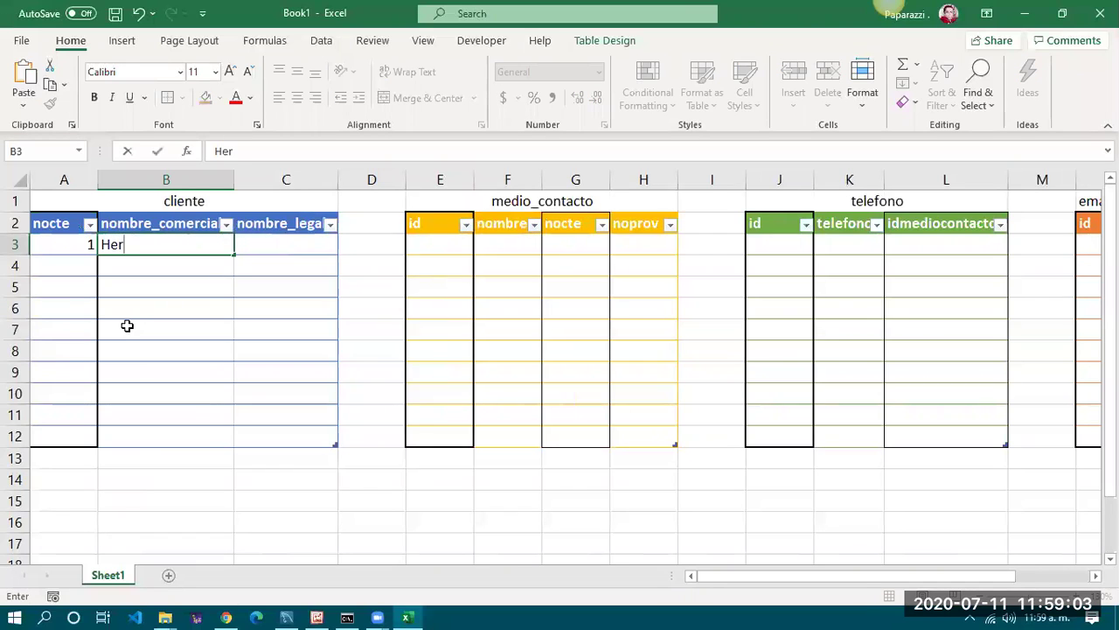
pyautogui.write("shey's")
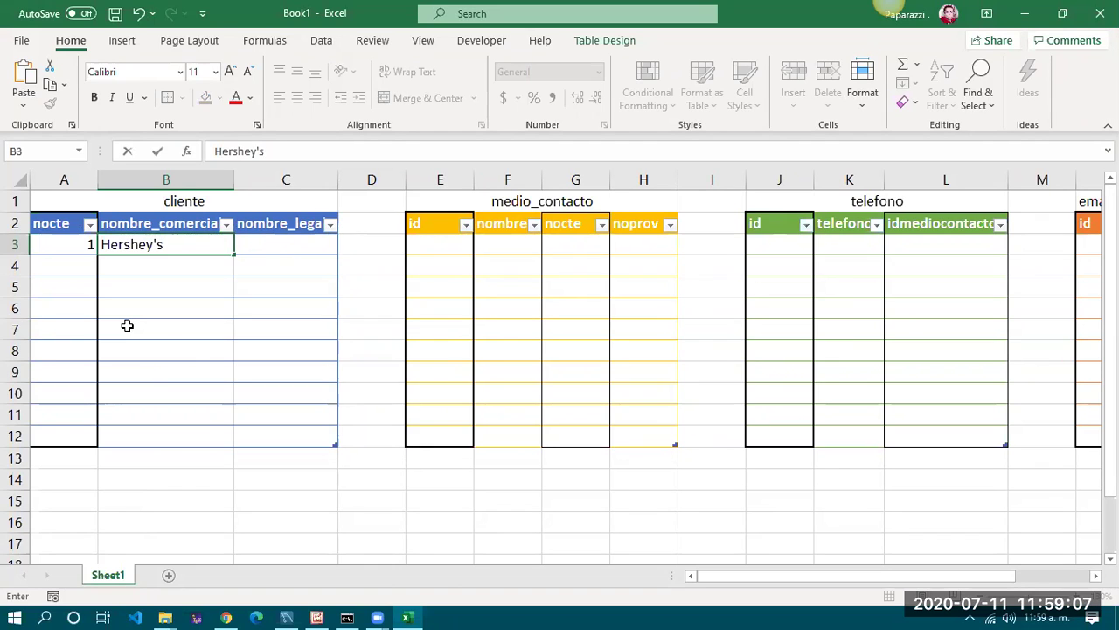
pyautogui.press('Return')
pyautogui.press('Right')
pyautogui.press('Up')
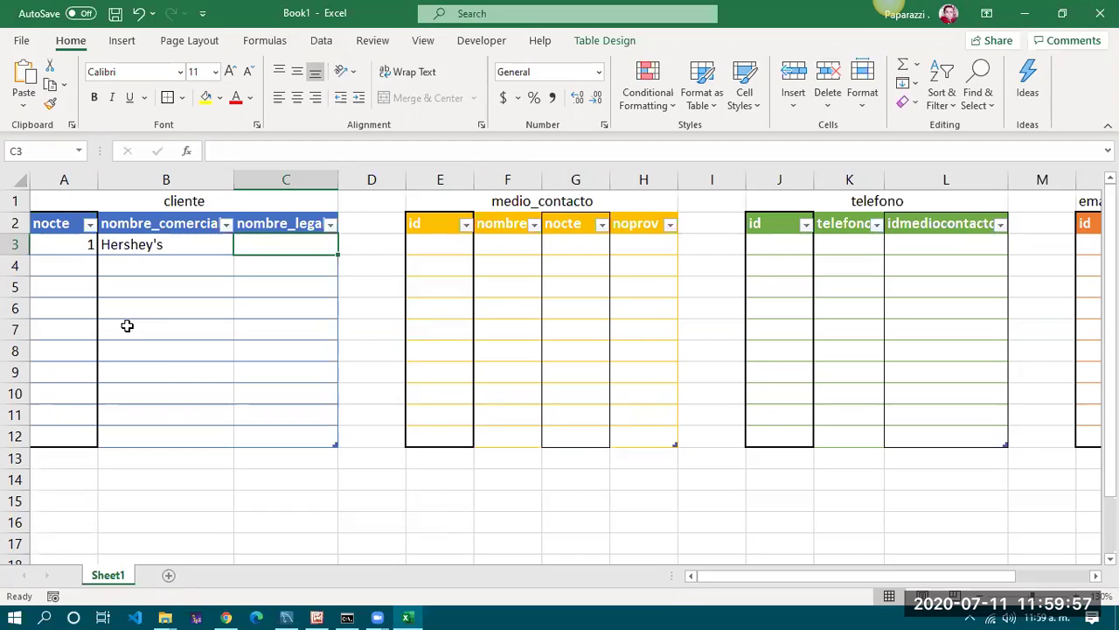
pyautogui.write('Wi')
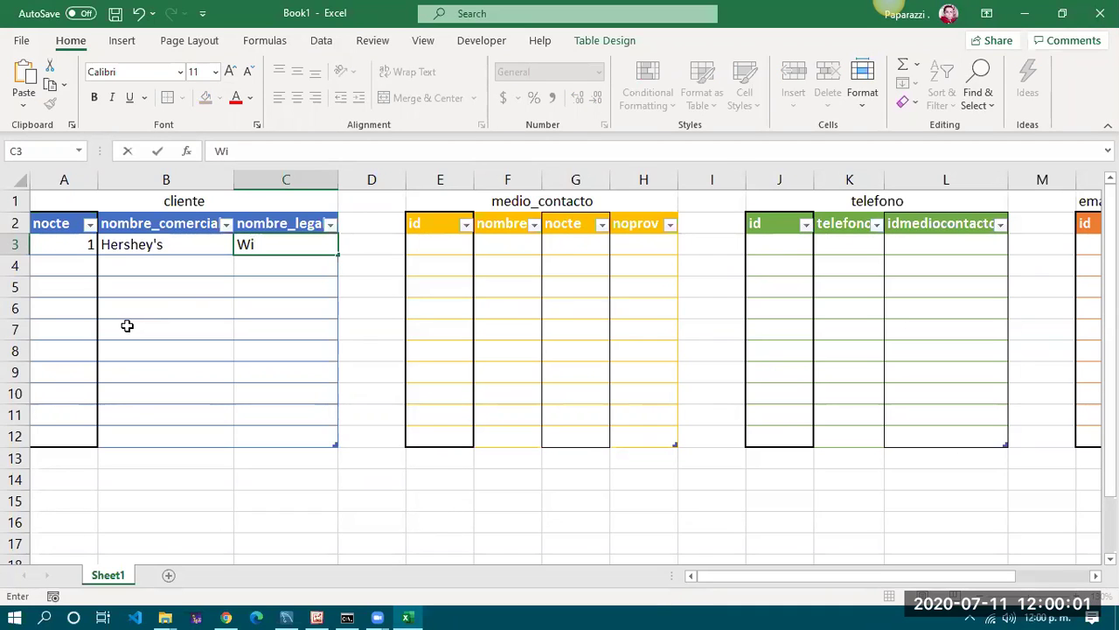
pyautogui.write('lly Wonka')
pyautogui.press('Return')
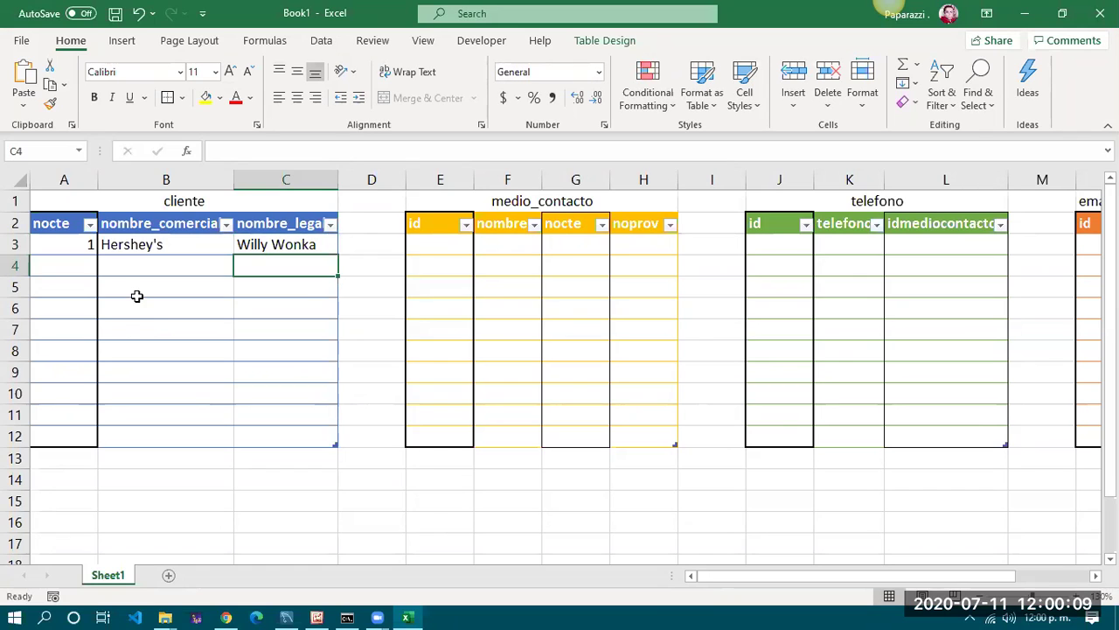
pyautogui.click(137, 244)
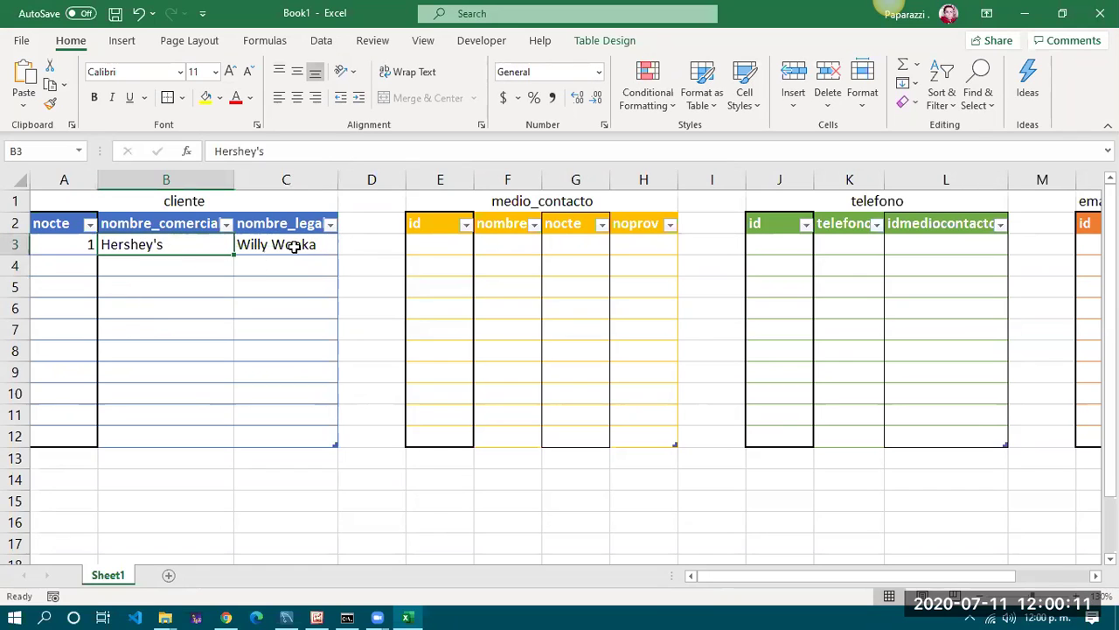
pyautogui.click(294, 245)
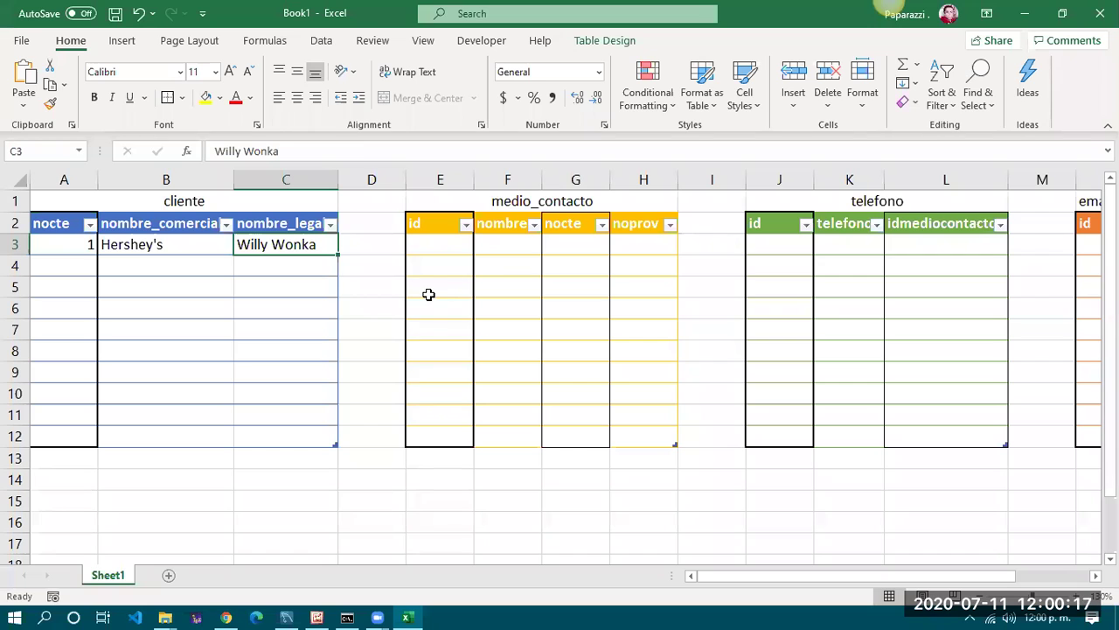
# Enter id 1 and the contact's full name in the first medio_contacto row
pyautogui.click(439, 199)
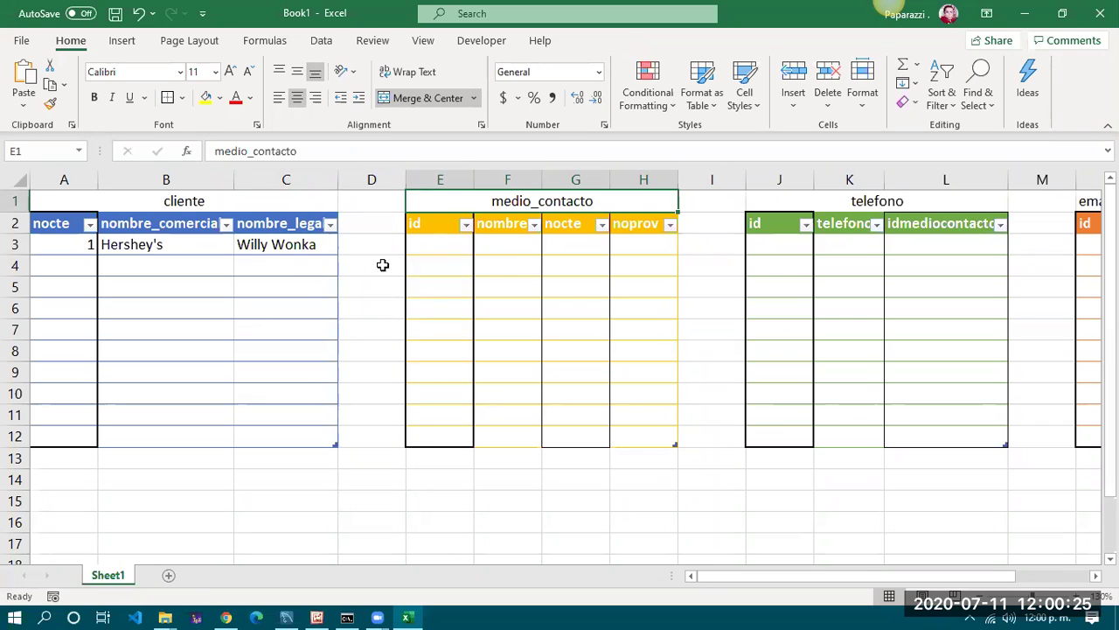
pyautogui.click(440, 245)
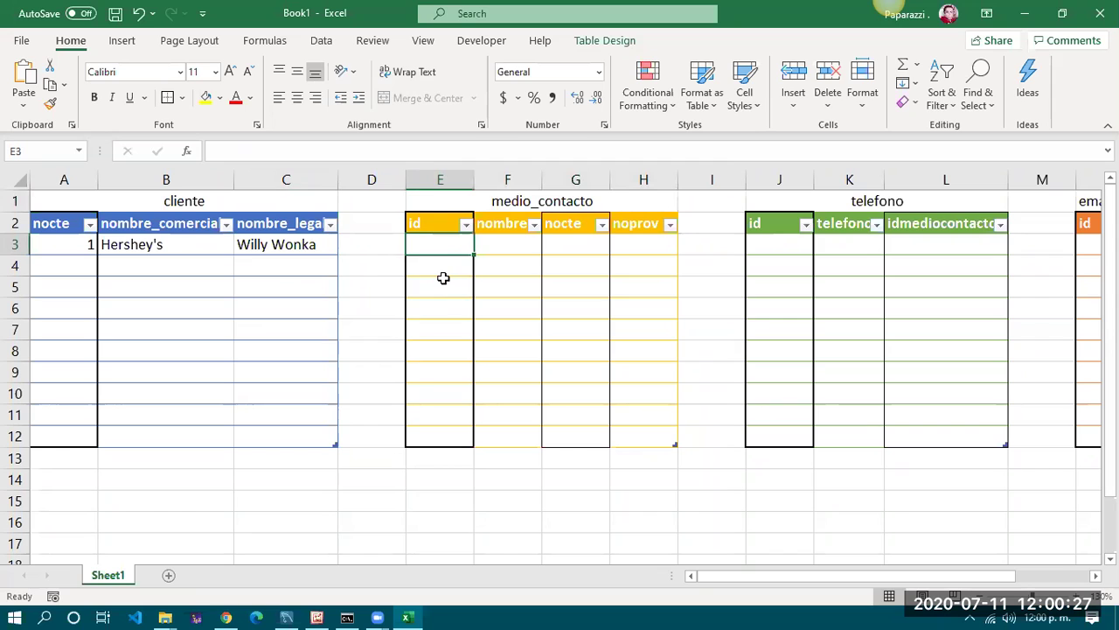
pyautogui.write('1')
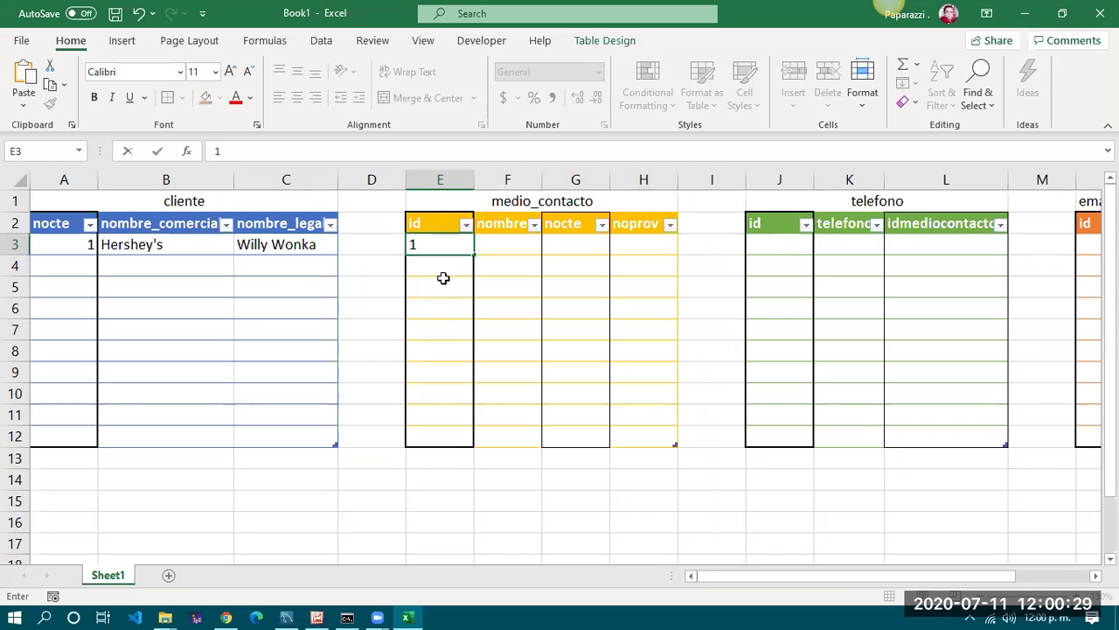
pyautogui.press('Tab')
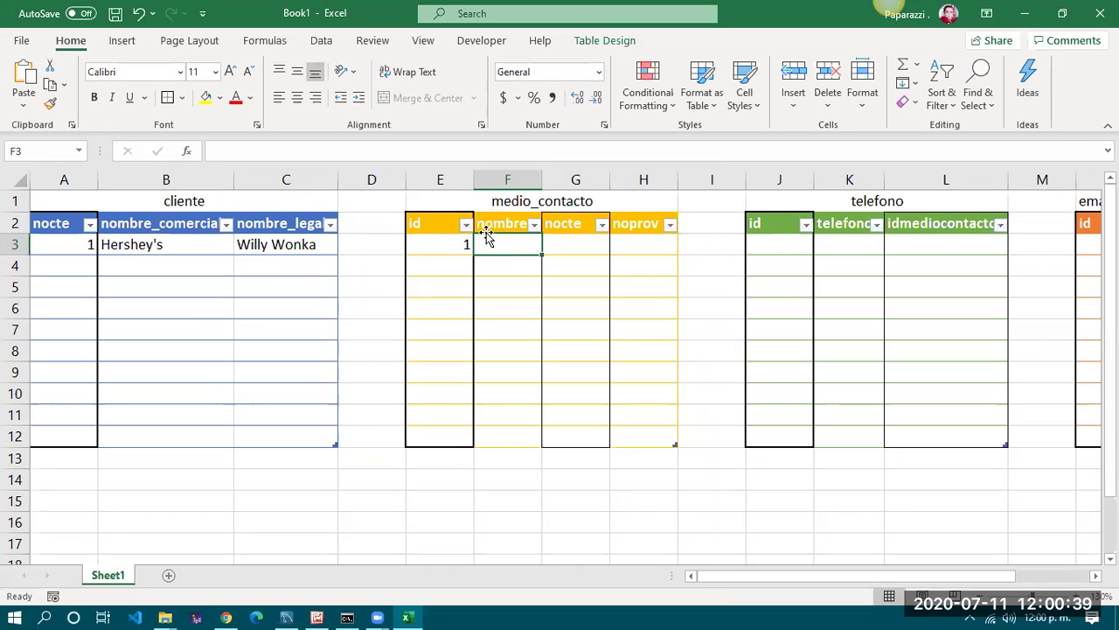
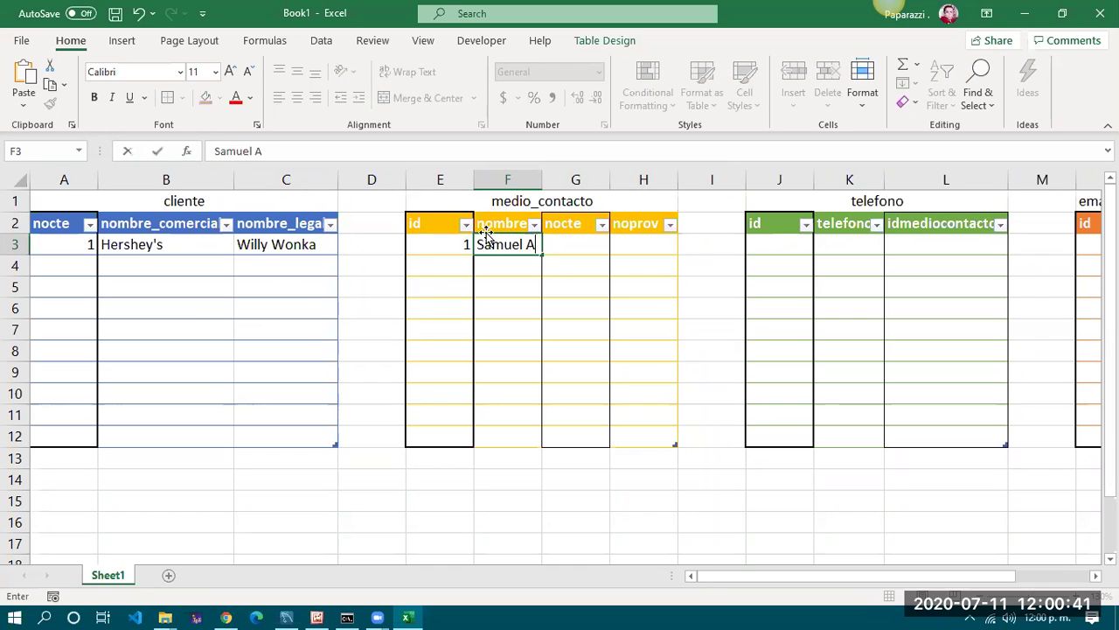
pyautogui.click(523, 288)
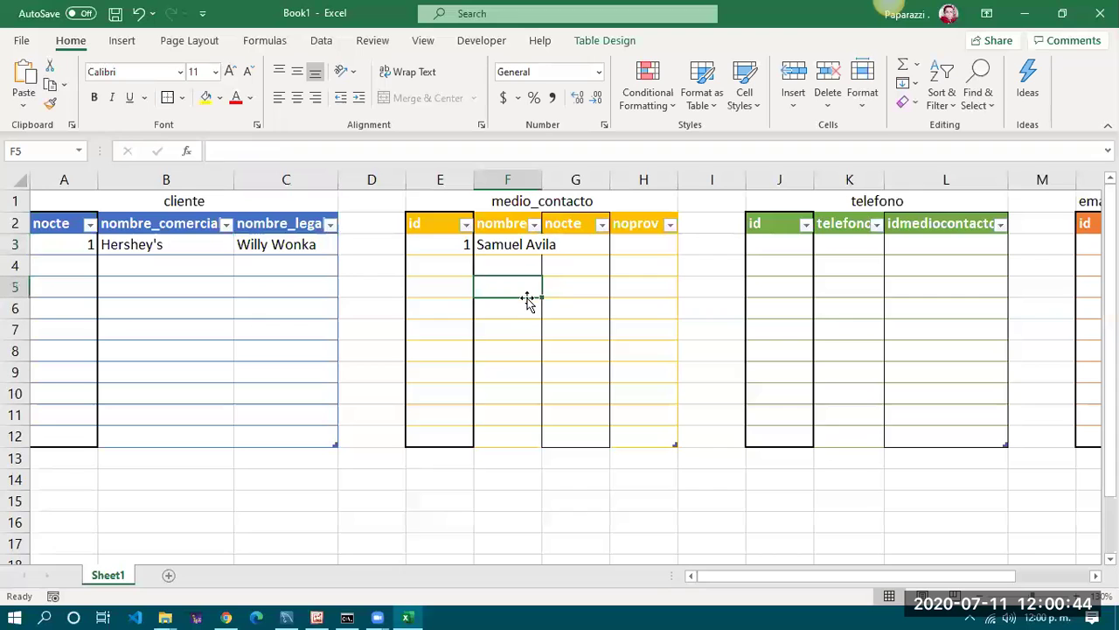
# Set the contact's nocte to 1, matching the cliente record's id
pyautogui.click(579, 241)
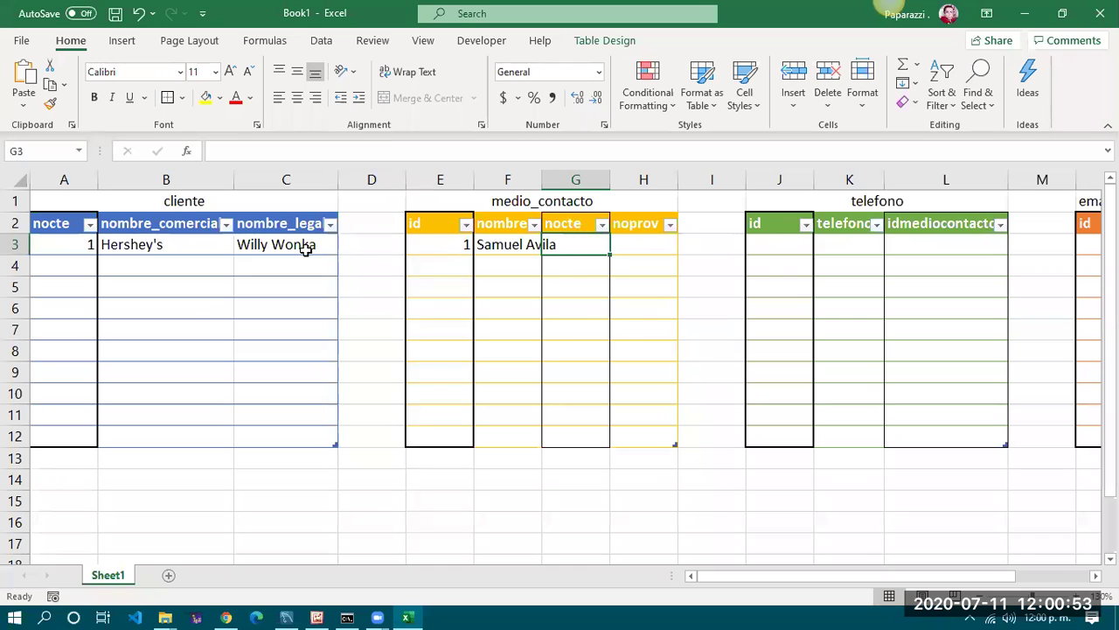
pyautogui.moveTo(306, 248); pyautogui.dragTo(162, 248)
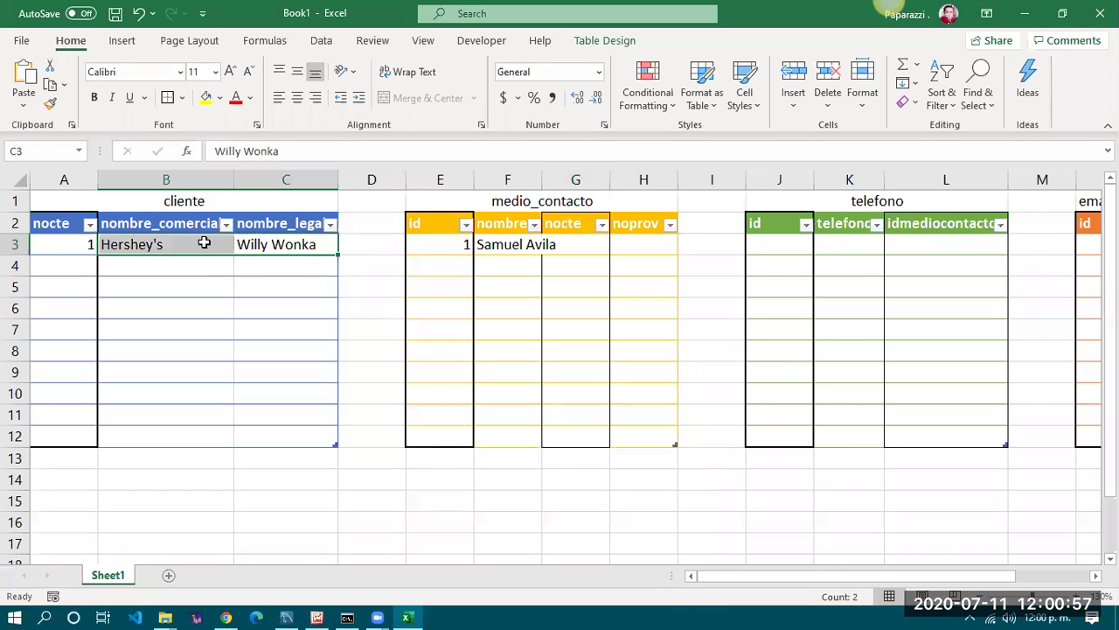
pyautogui.click(61, 244)
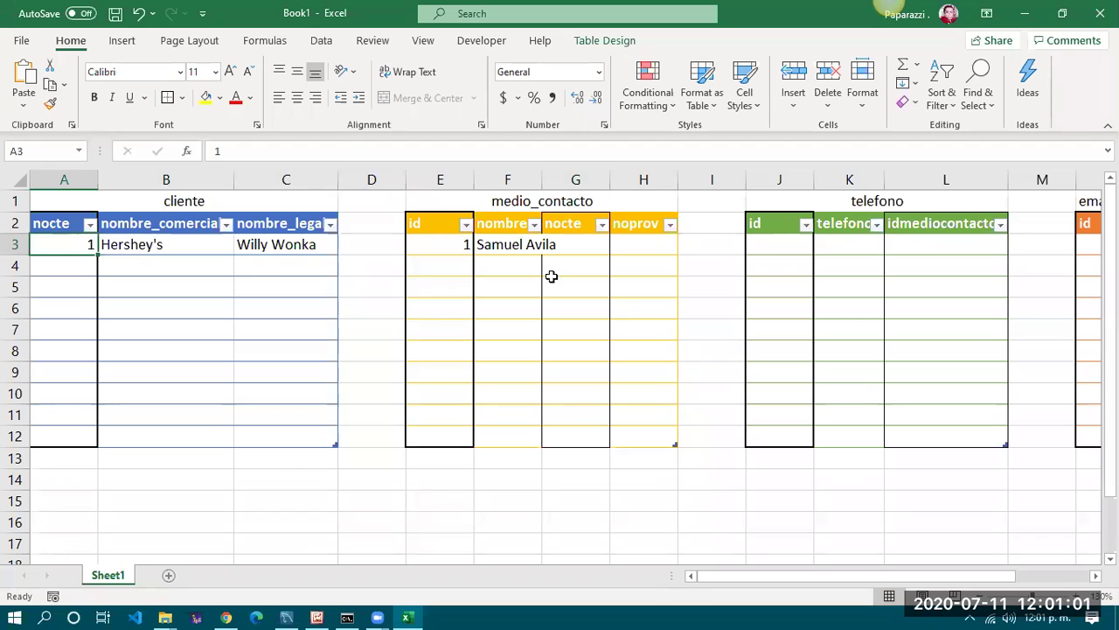
pyautogui.click(516, 245)
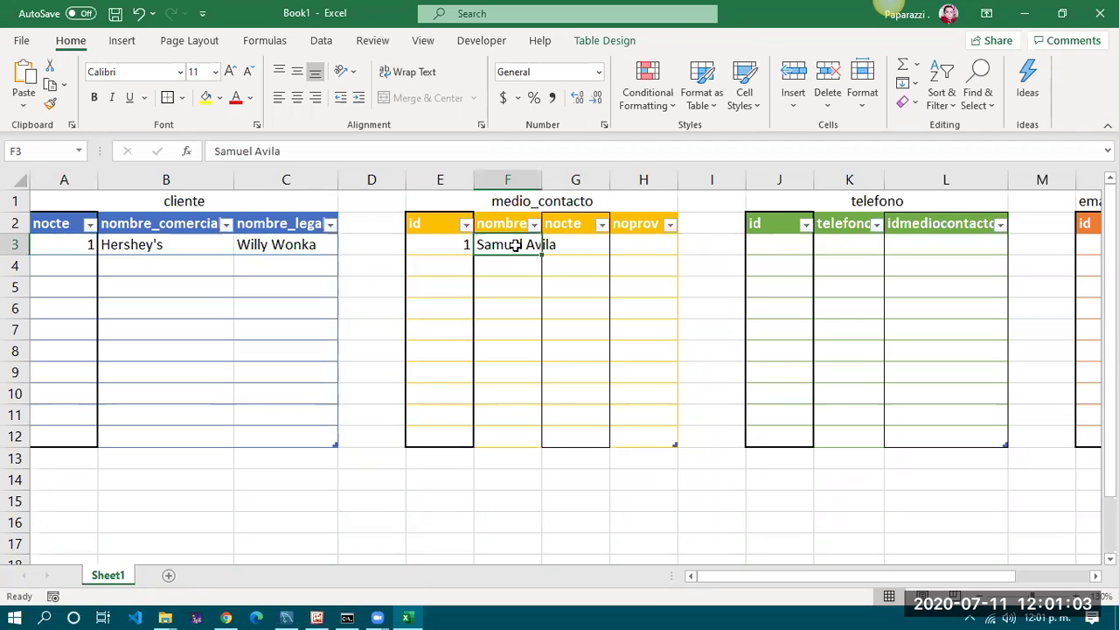
pyautogui.press('Right')
pyautogui.write('1')
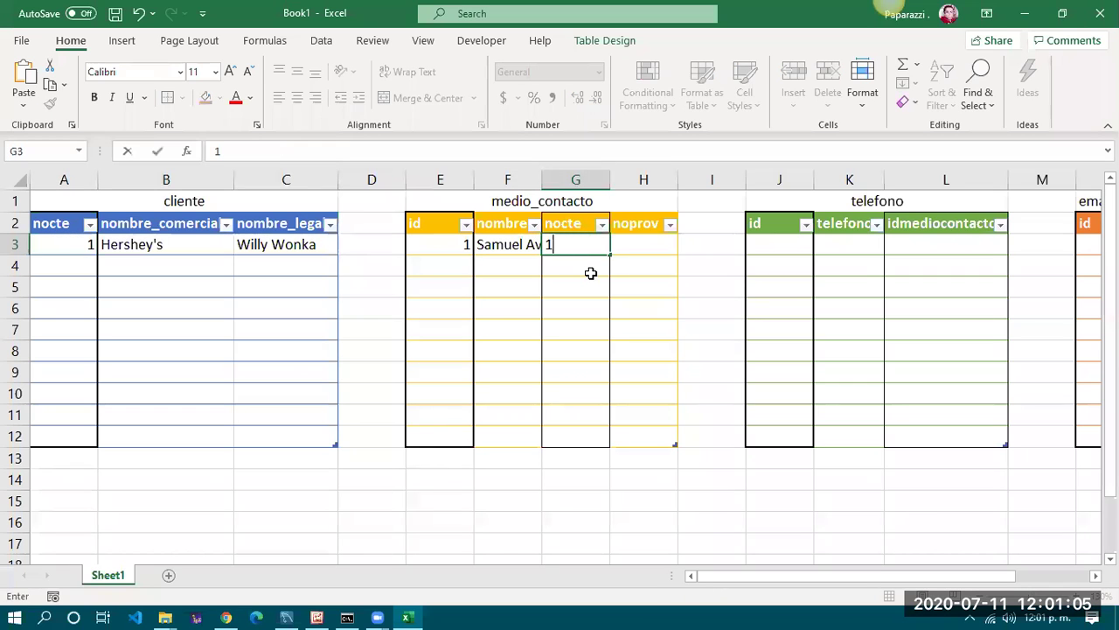
pyautogui.press('Return')
# Set noprov to NULL and review the completed medio_contacto row
pyautogui.press('Up')
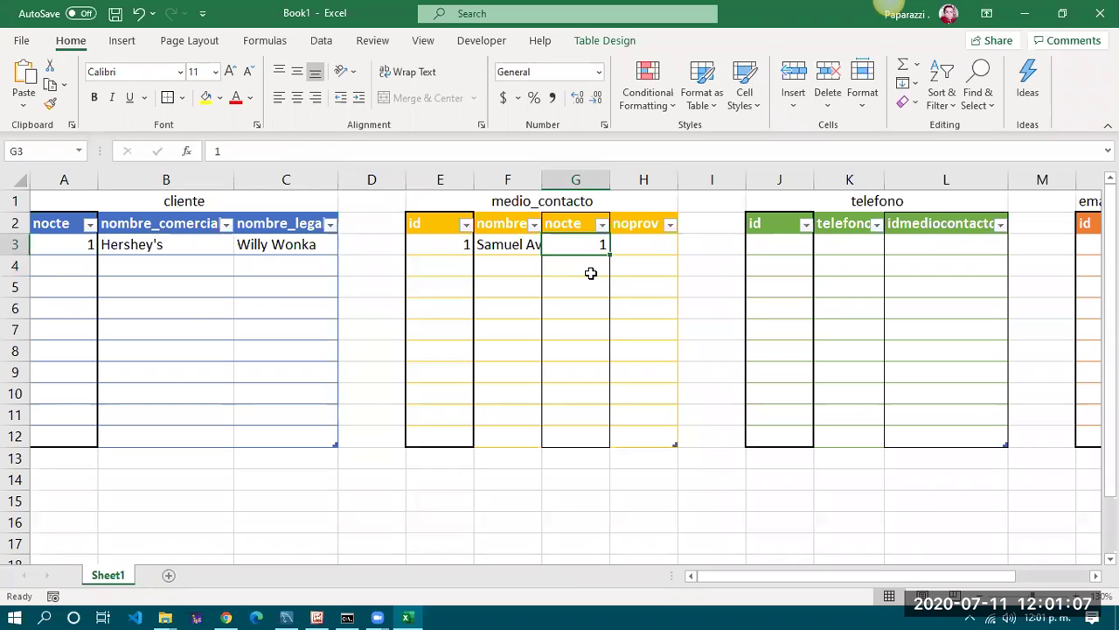
pyautogui.press('Right')
pyautogui.write('NULL')
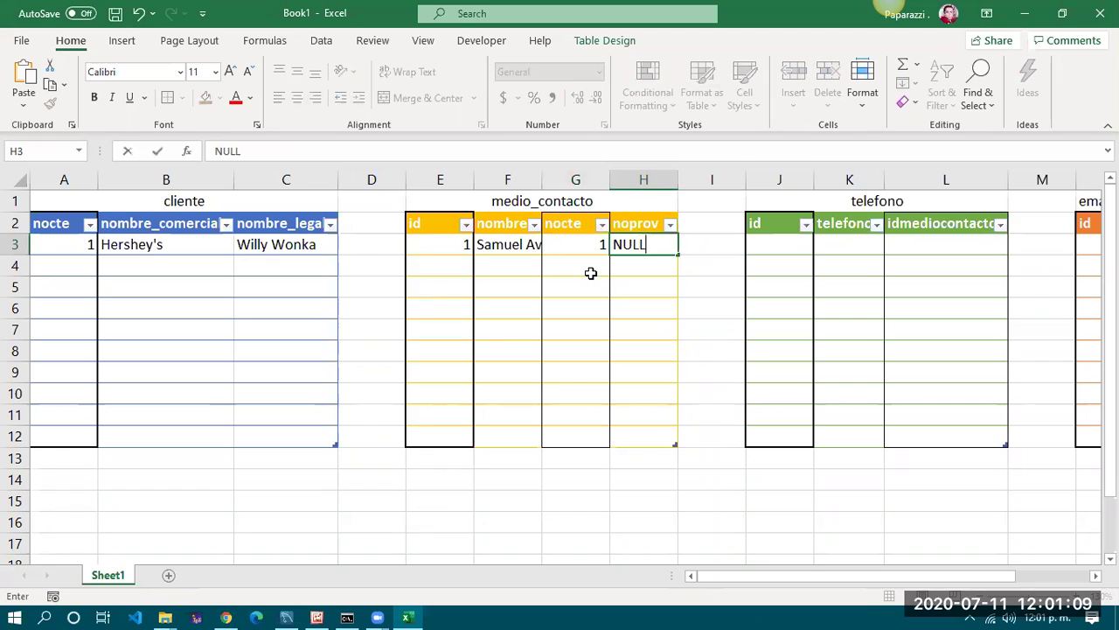
pyautogui.press('Return')
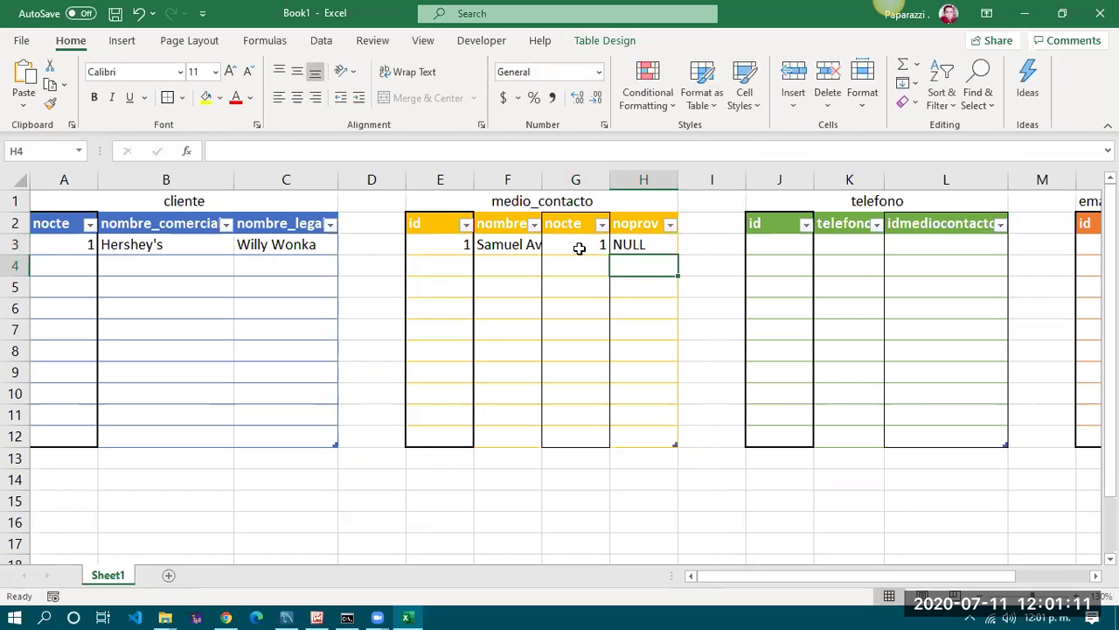
pyautogui.click(578, 249)
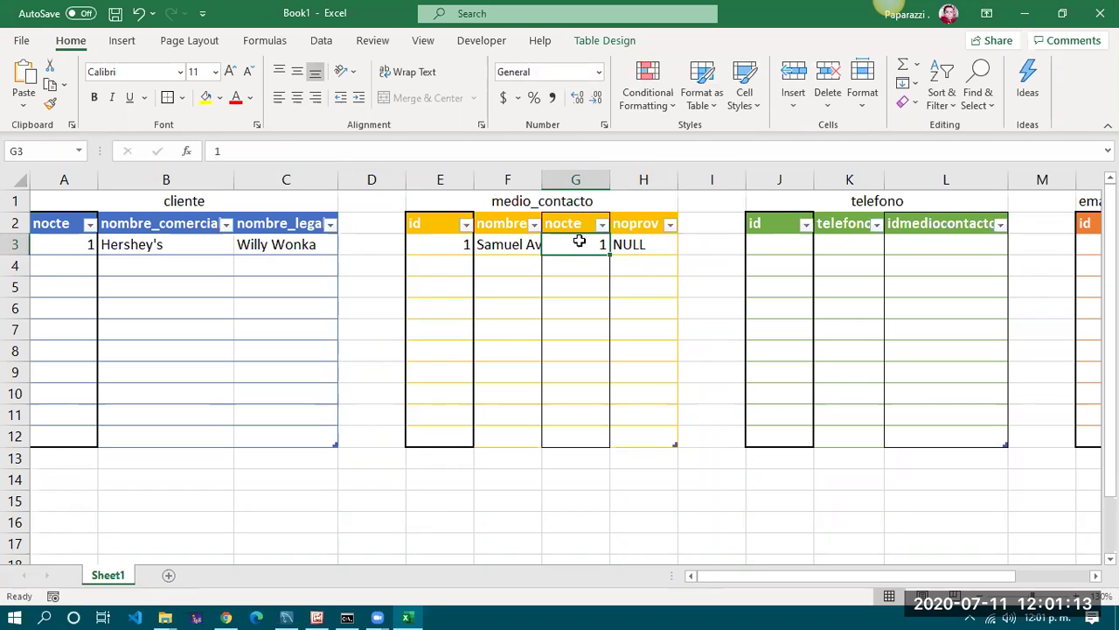
pyautogui.click(529, 204)
pyautogui.click(593, 246)
pyautogui.click(643, 245)
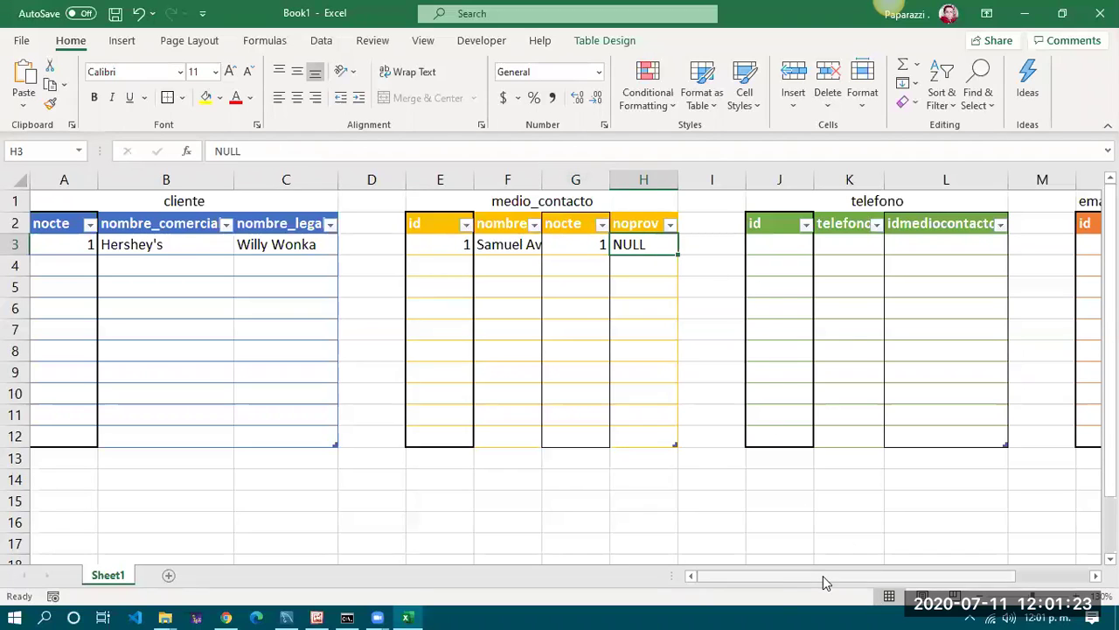
# AutoFit columns E–H, A–C and J–L so all table headers show in full
pyautogui.moveTo(438, 178); pyautogui.dragTo(669, 178)
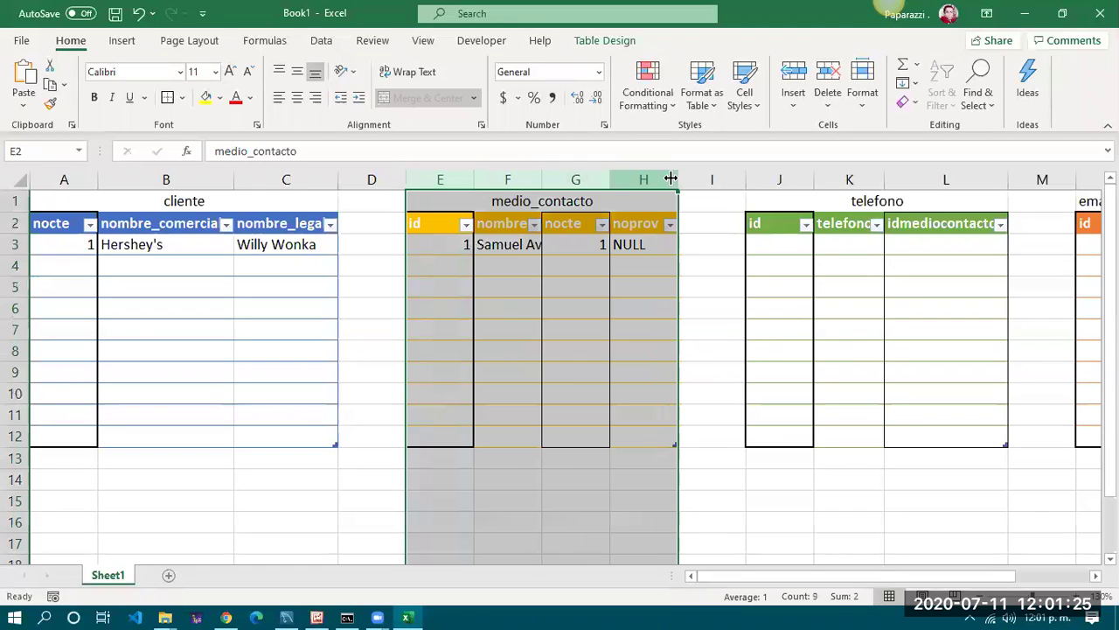
pyautogui.doubleClick(675, 178)
pyautogui.click(507, 292)
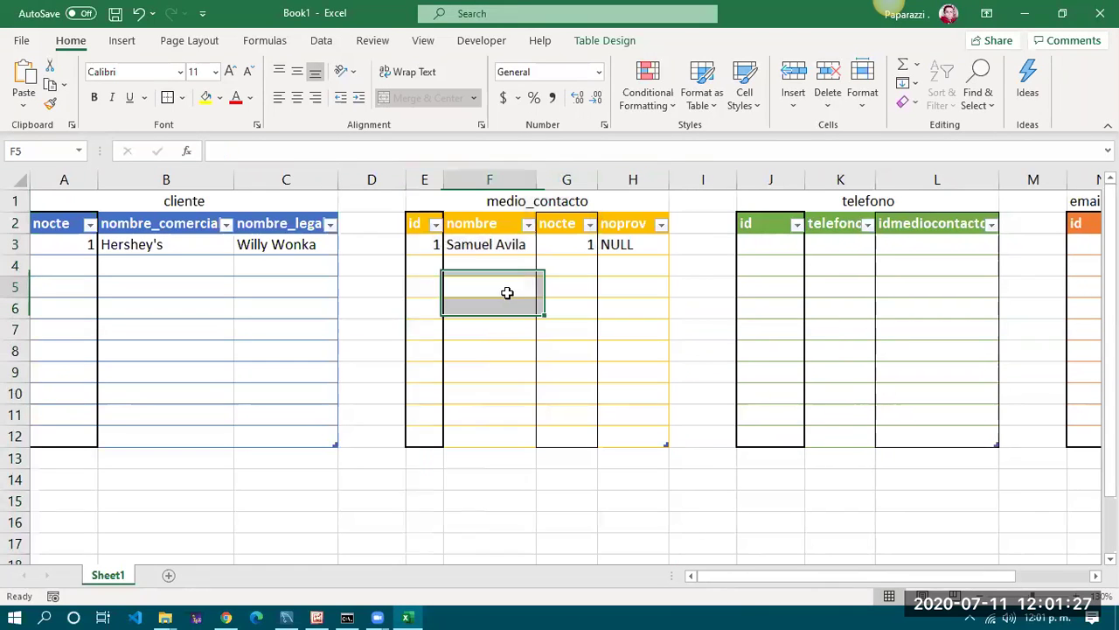
pyautogui.moveTo(70, 179); pyautogui.dragTo(320, 178)
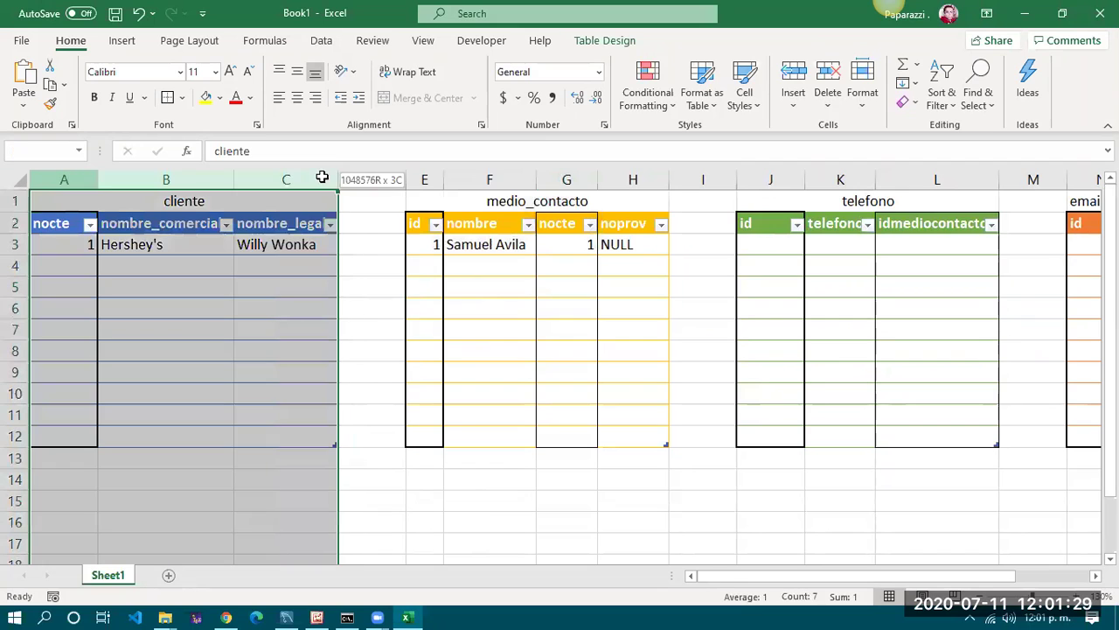
pyautogui.doubleClick(336, 172)
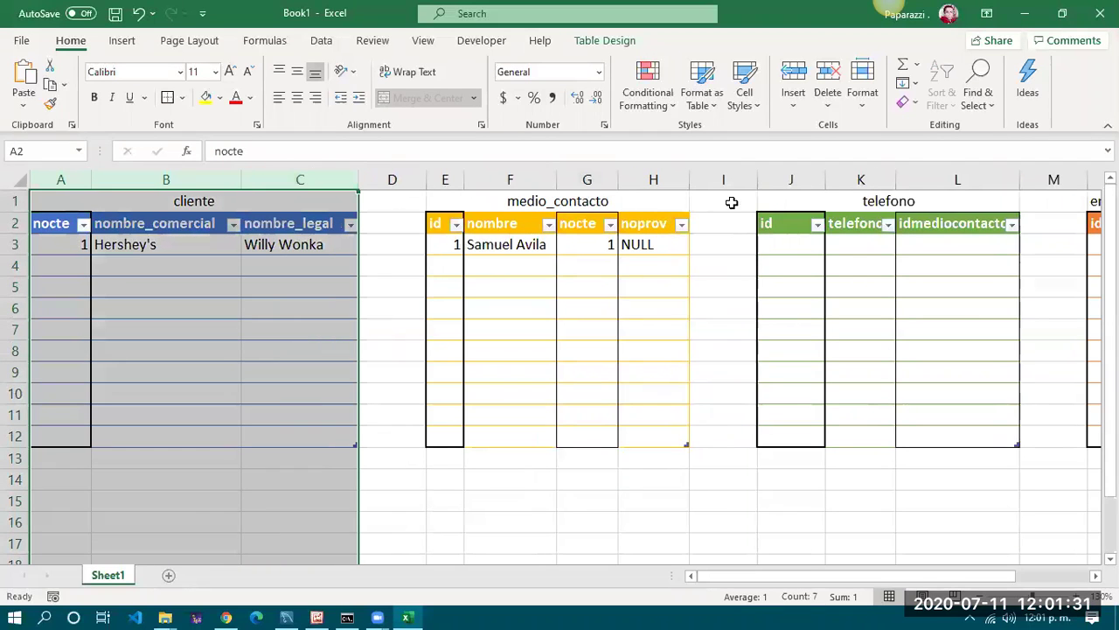
pyautogui.moveTo(791, 180); pyautogui.dragTo(1005, 179)
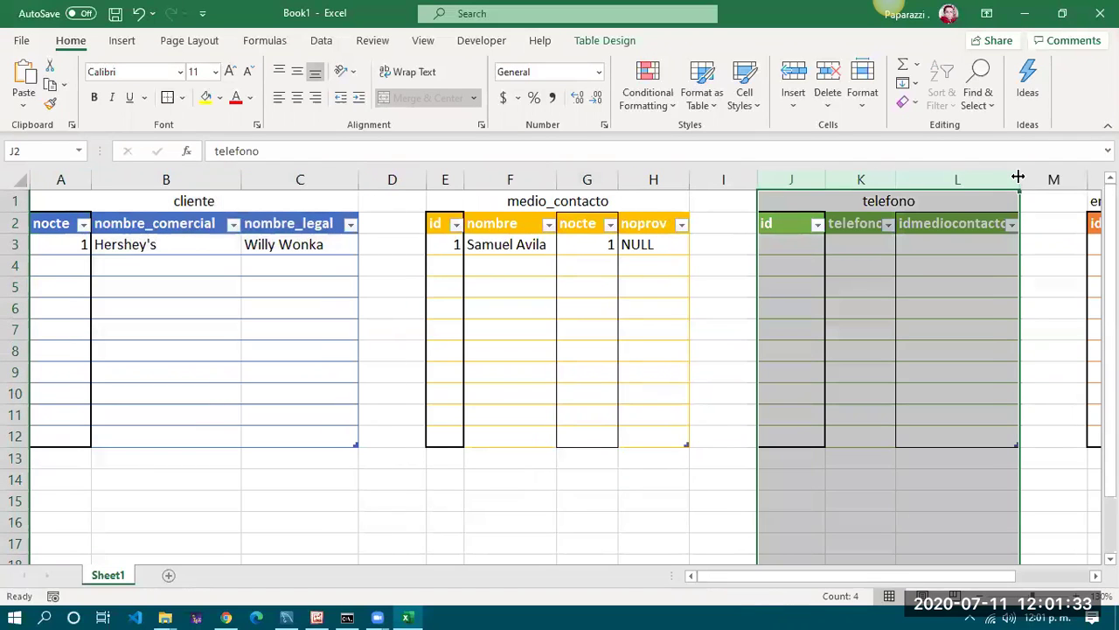
pyautogui.doubleClick(1019, 179)
pyautogui.click(850, 262)
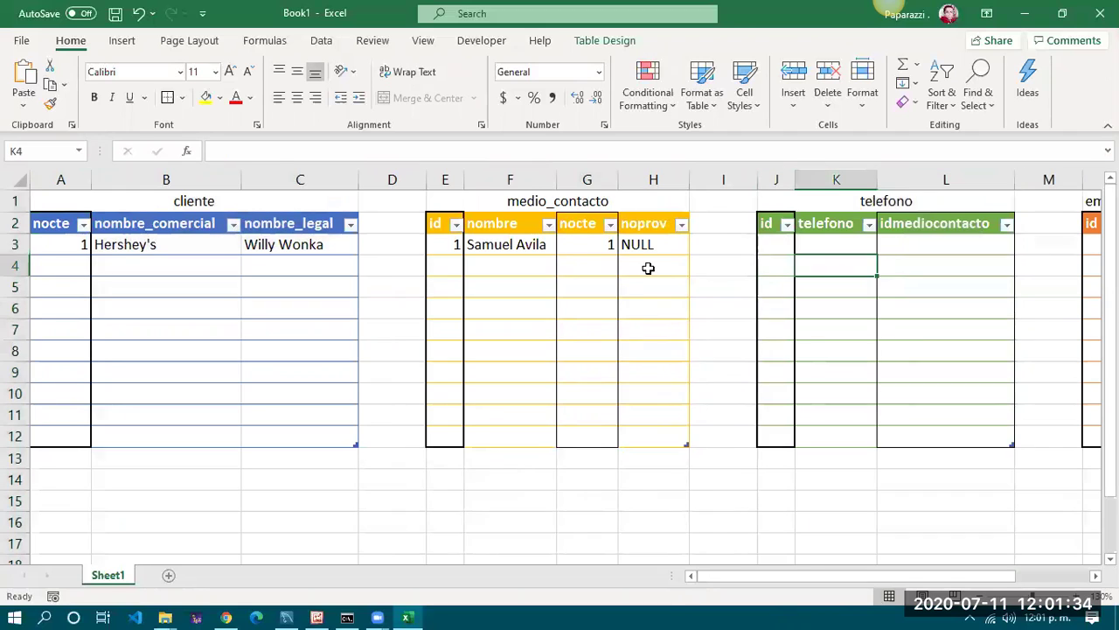
pyautogui.click(507, 245)
pyautogui.click(778, 247)
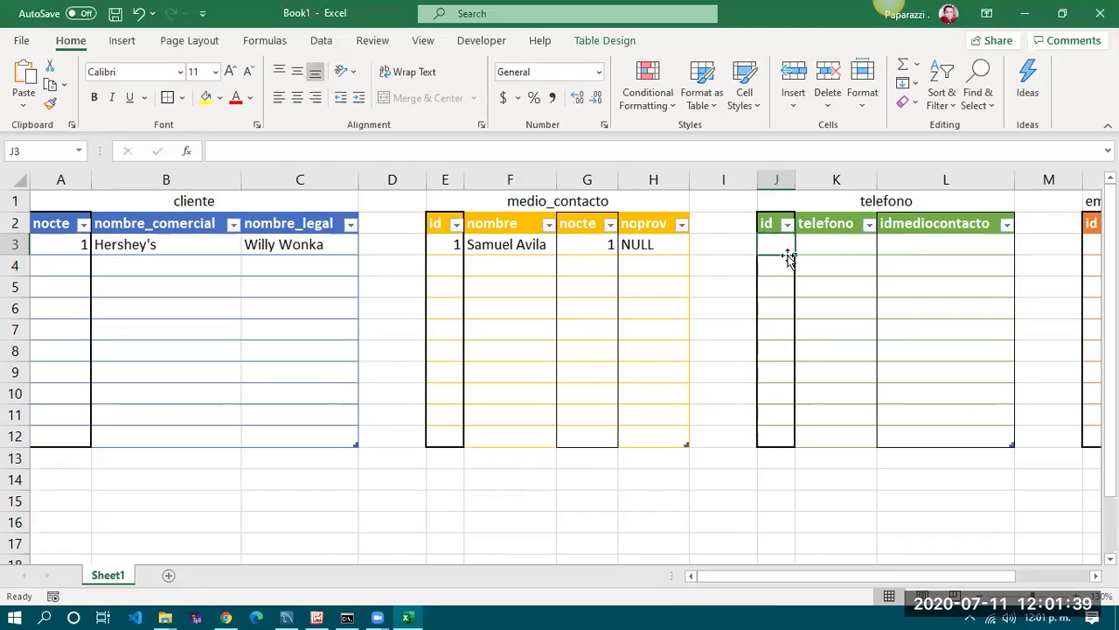
# Enter id 1 and a phone number stored as text in the first telefono row
pyautogui.write('1')
pyautogui.press('Tab')
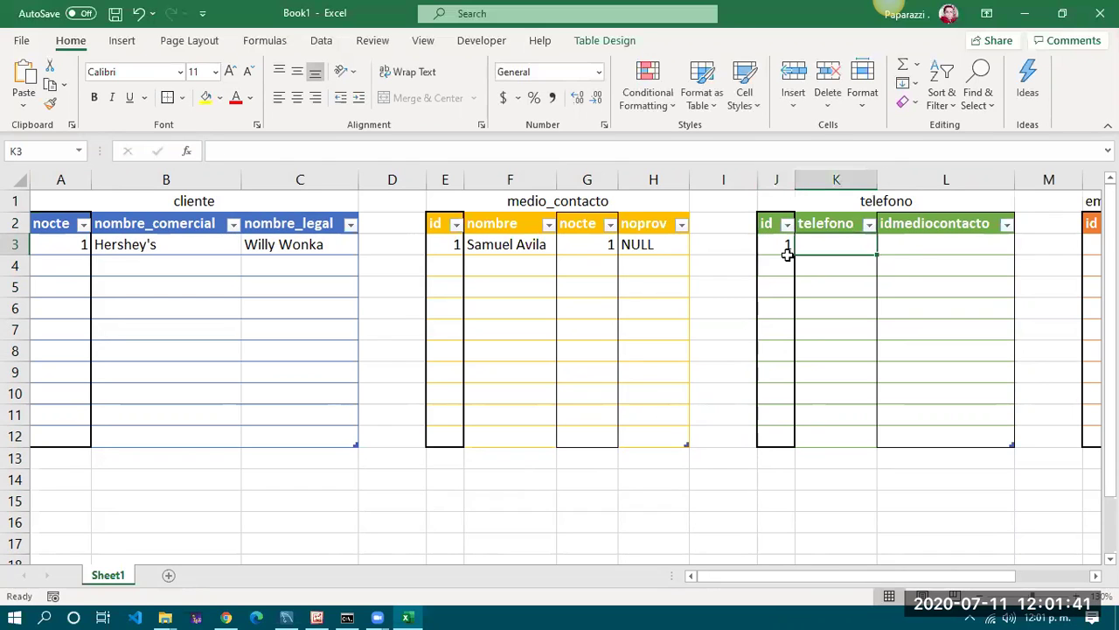
pyautogui.write("'")
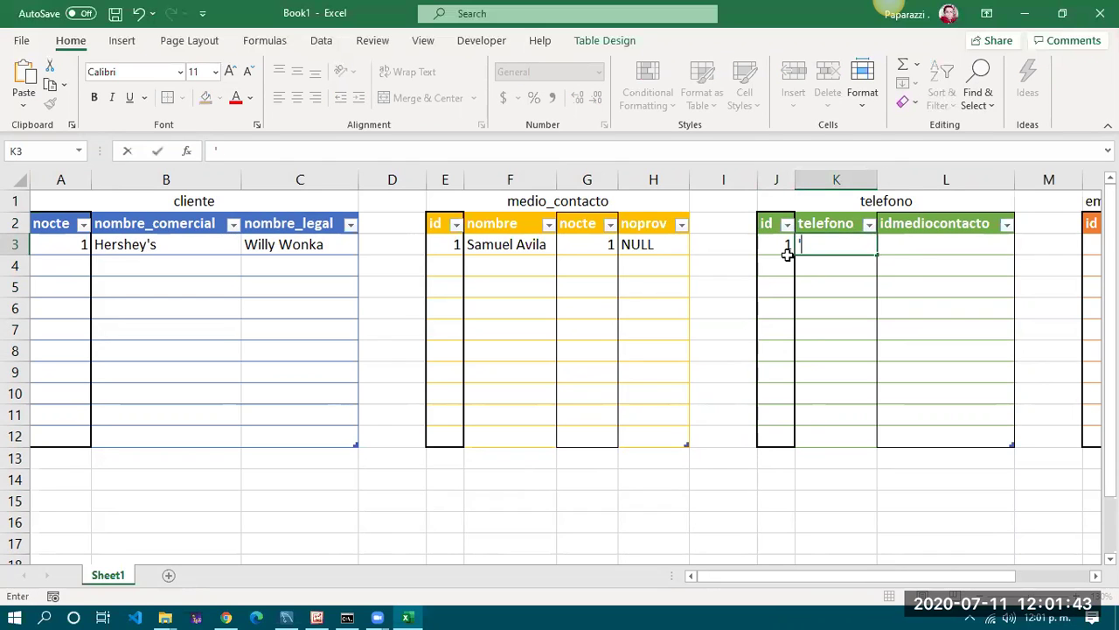
pyautogui.write('147852369')
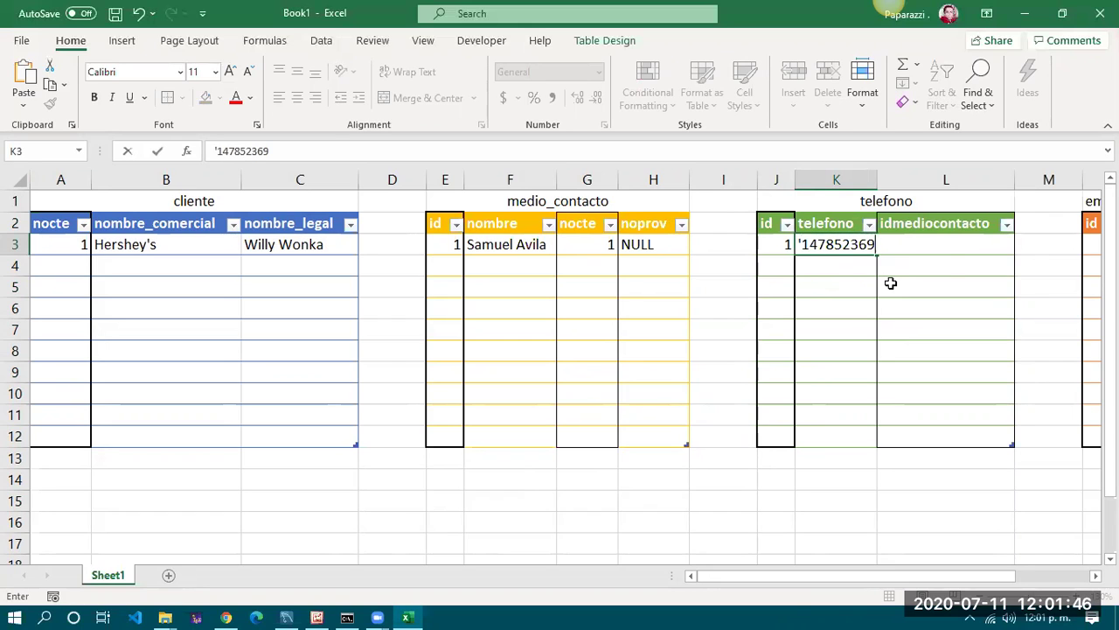
pyautogui.click(886, 284)
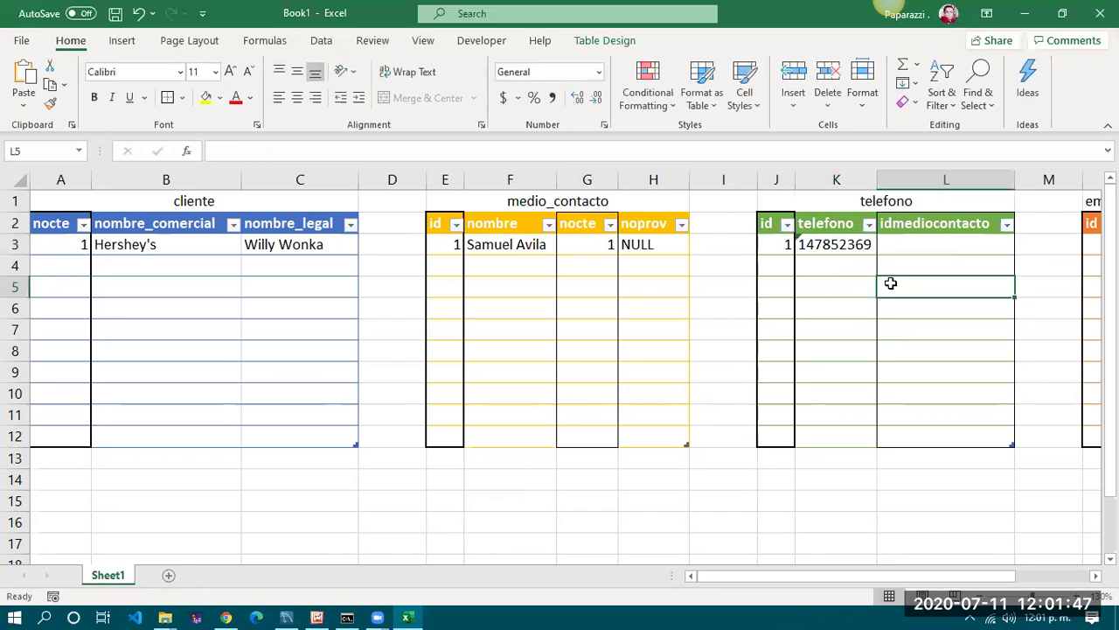
pyautogui.click(836, 244)
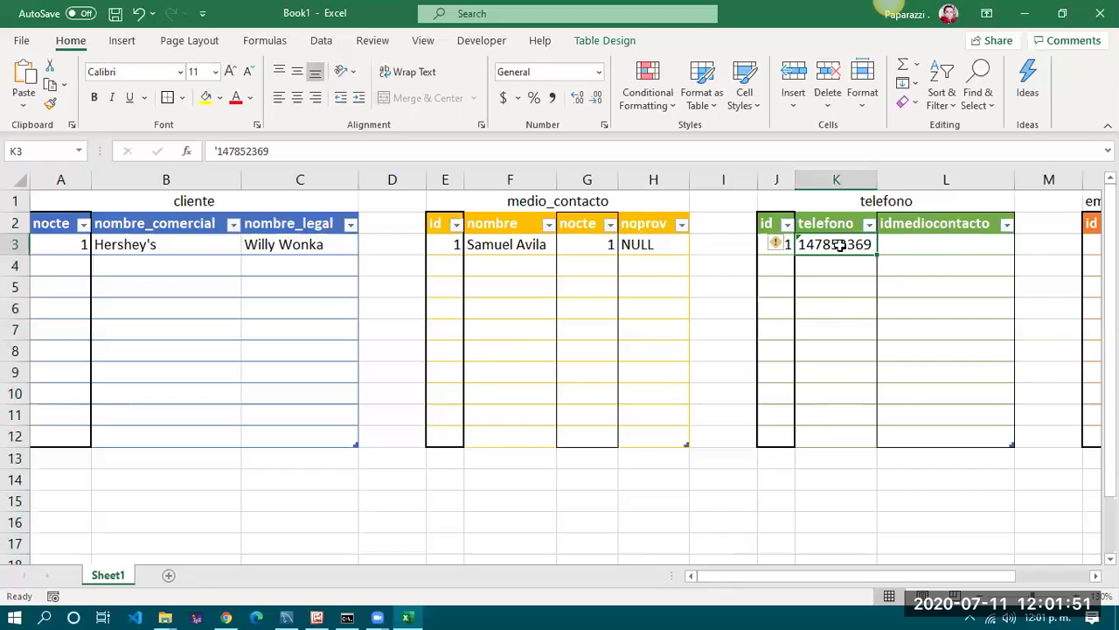
# Set the first phone's idmediocontacto to 1, referencing the contact with id 1
pyautogui.click(910, 244)
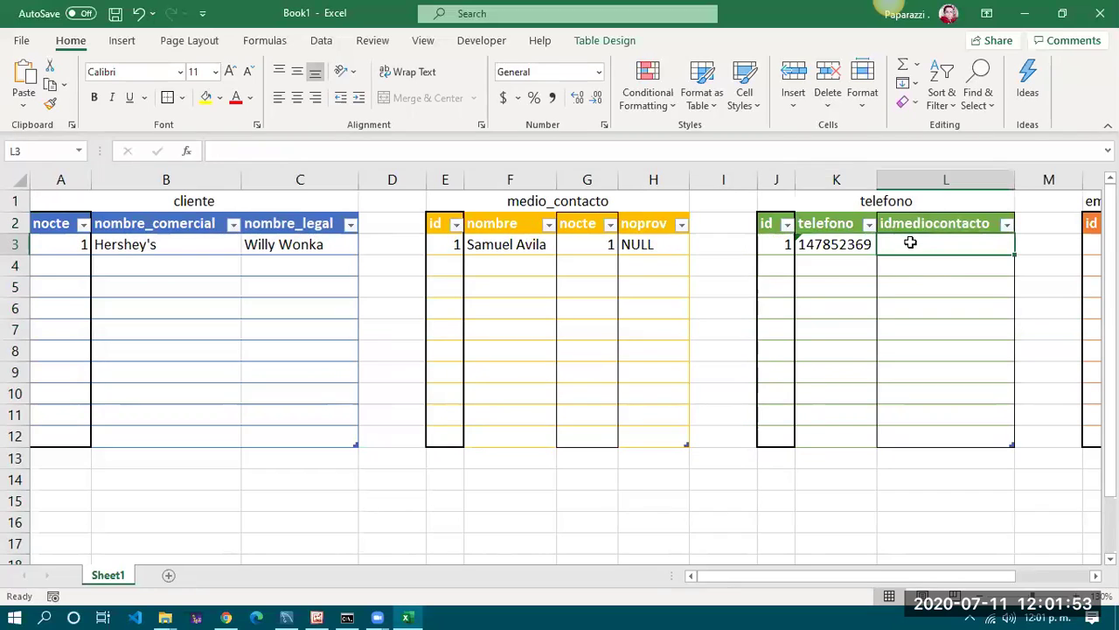
pyautogui.click(453, 245)
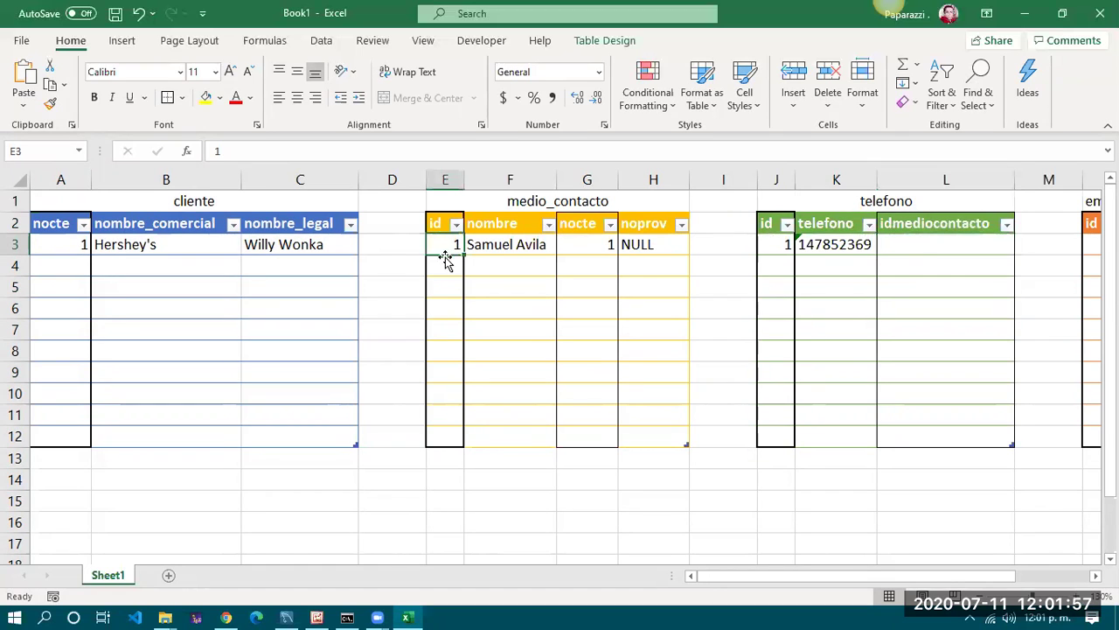
pyautogui.click(925, 248)
pyautogui.write('1')
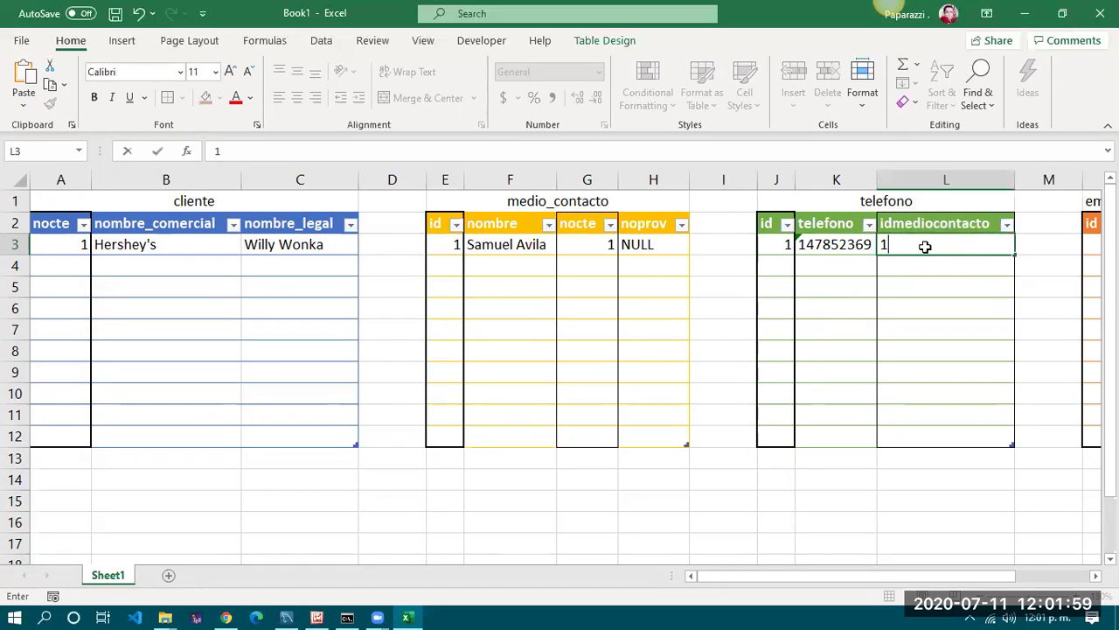
pyautogui.press('Tab')
pyautogui.click(925, 248)
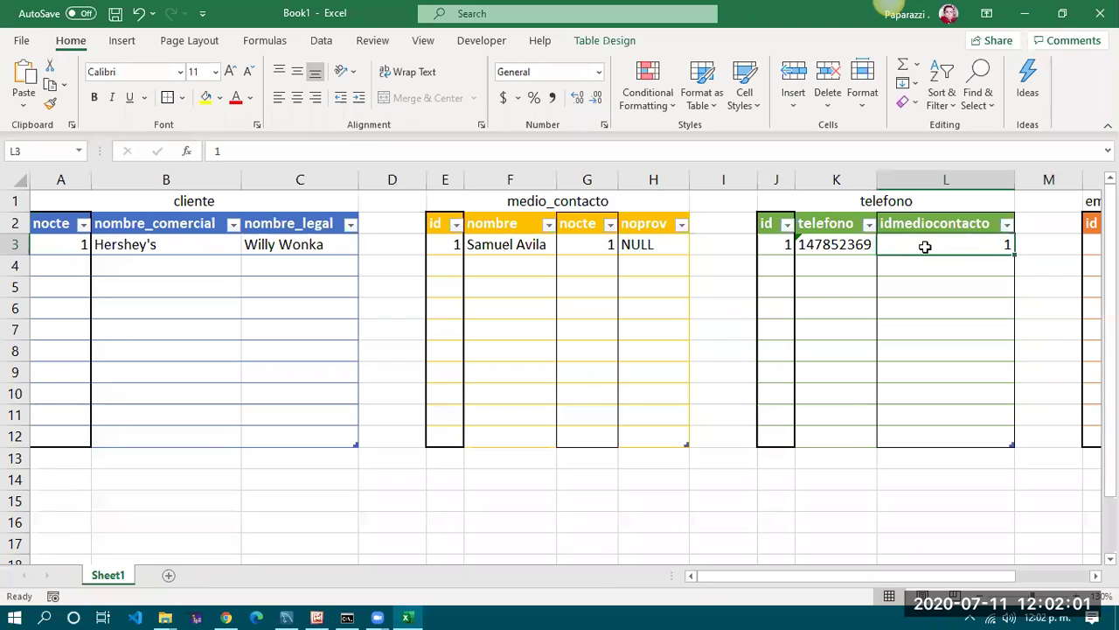
pyautogui.click(503, 241)
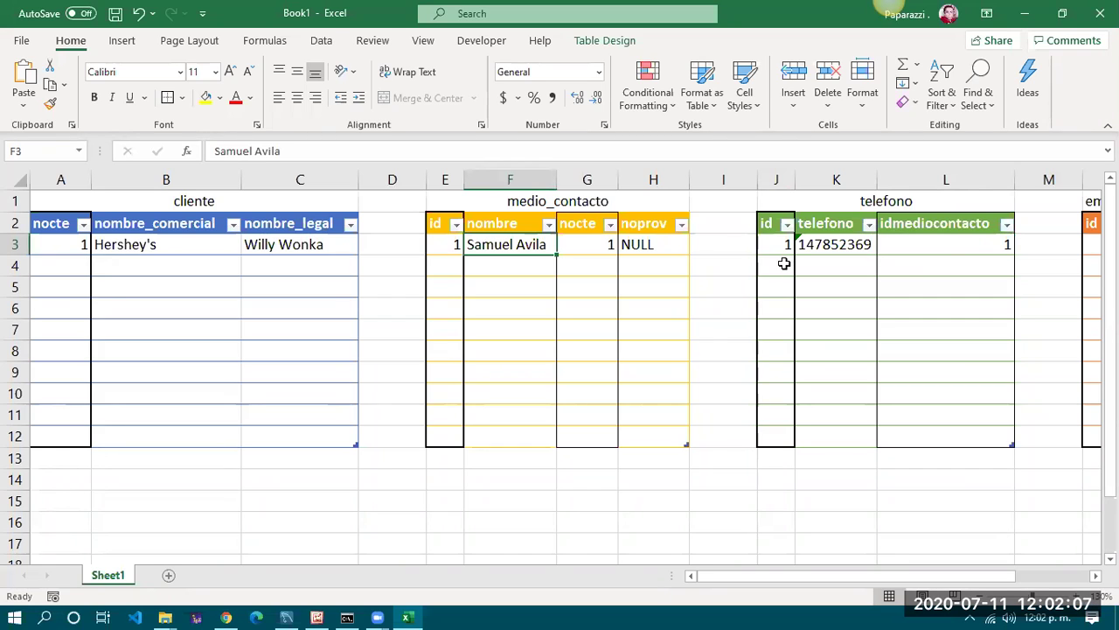
# Enter id 2 and a second phone number stored as text in telefono row 4
pyautogui.click(784, 264)
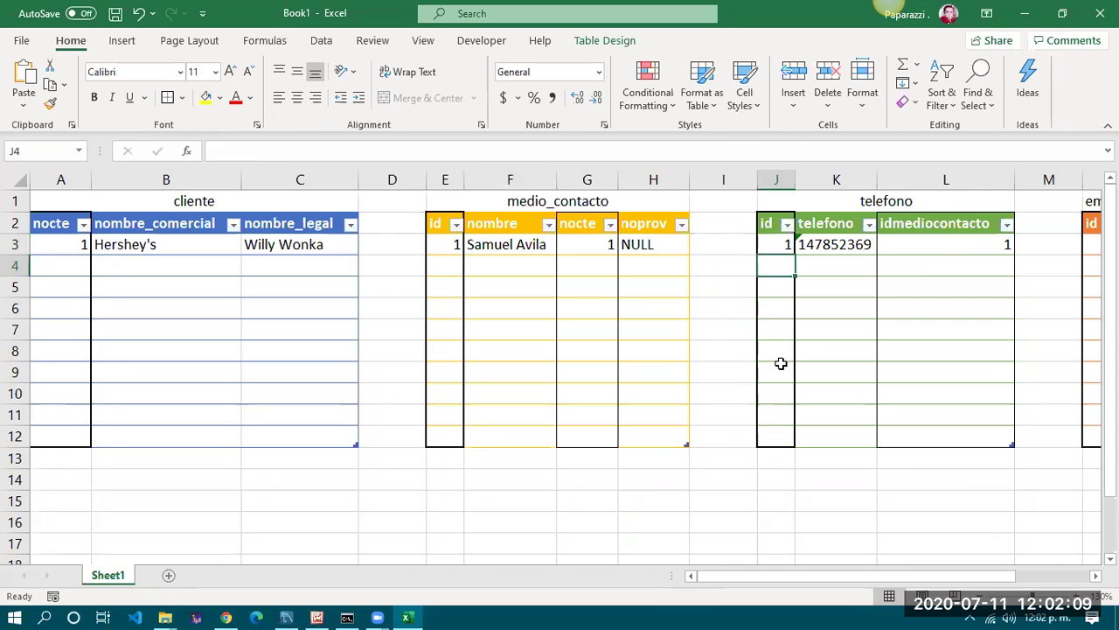
pyautogui.write('2')
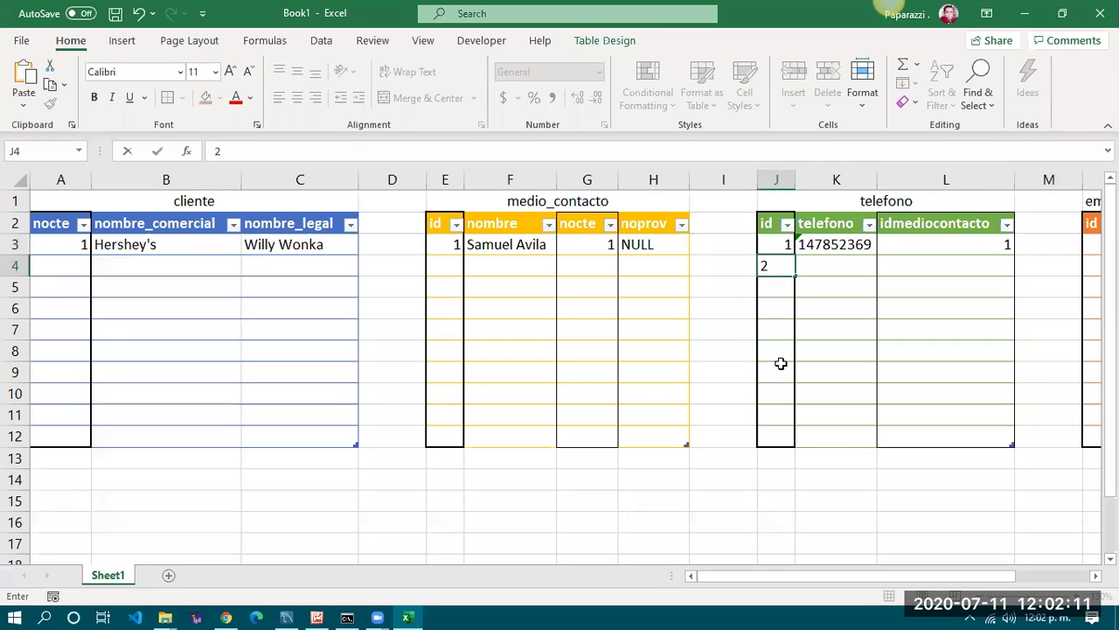
pyautogui.press('Tab')
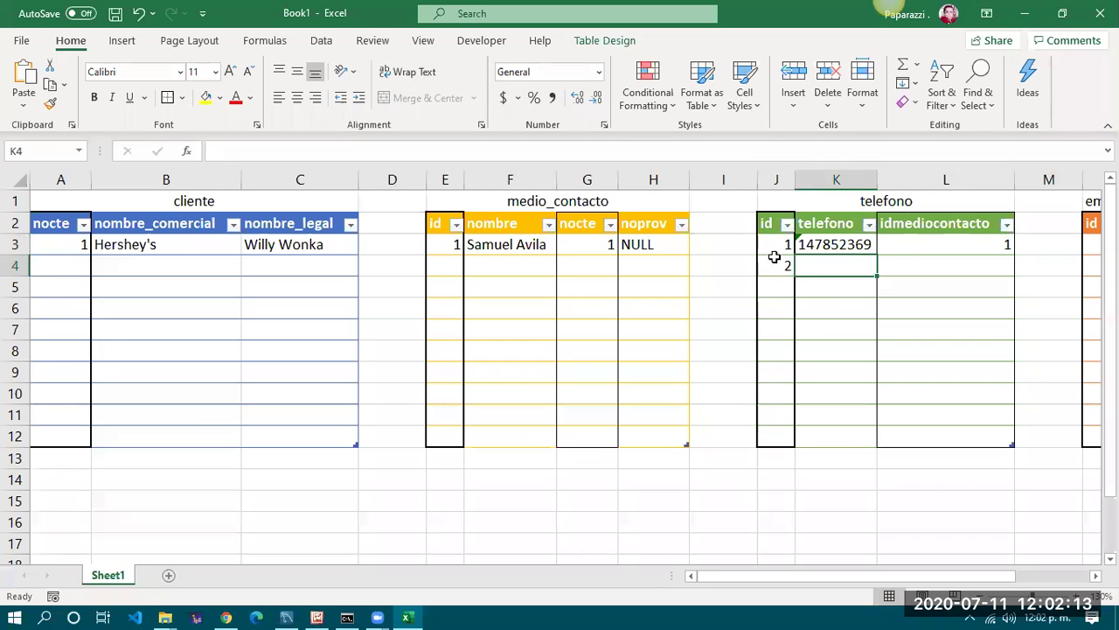
pyautogui.moveTo(777, 262); pyautogui.dragTo(969, 268)
pyautogui.click(839, 269)
pyautogui.write("'1")
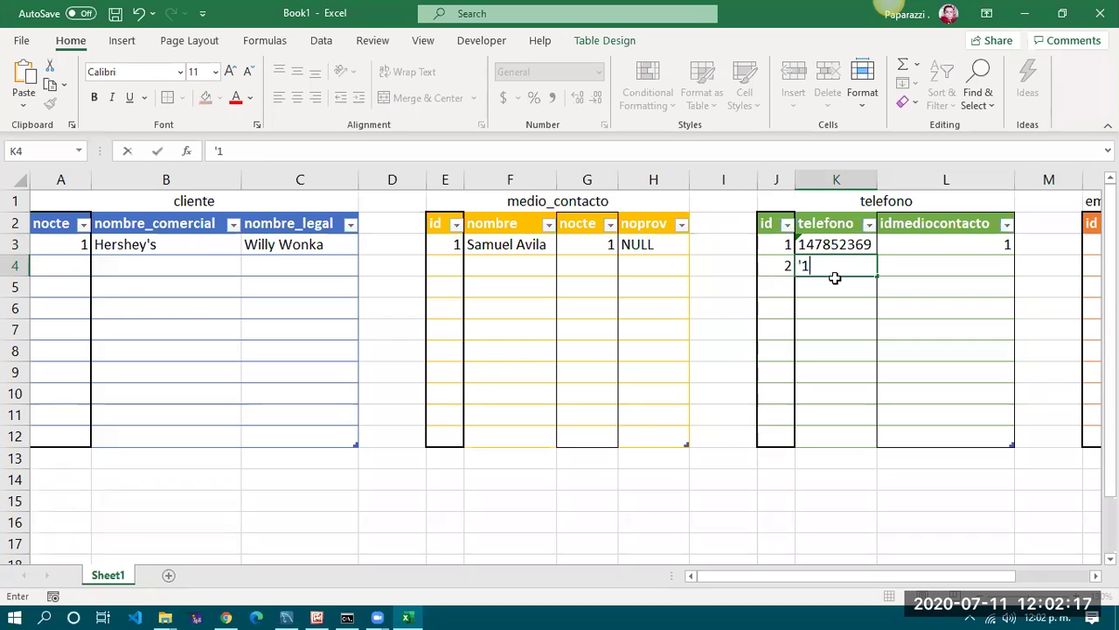
pyautogui.write('47852368')
pyautogui.press('Return')
# Set the second phone's idmediocontacto to 1 for the same contact
pyautogui.press('Up')
pyautogui.press('Tab')
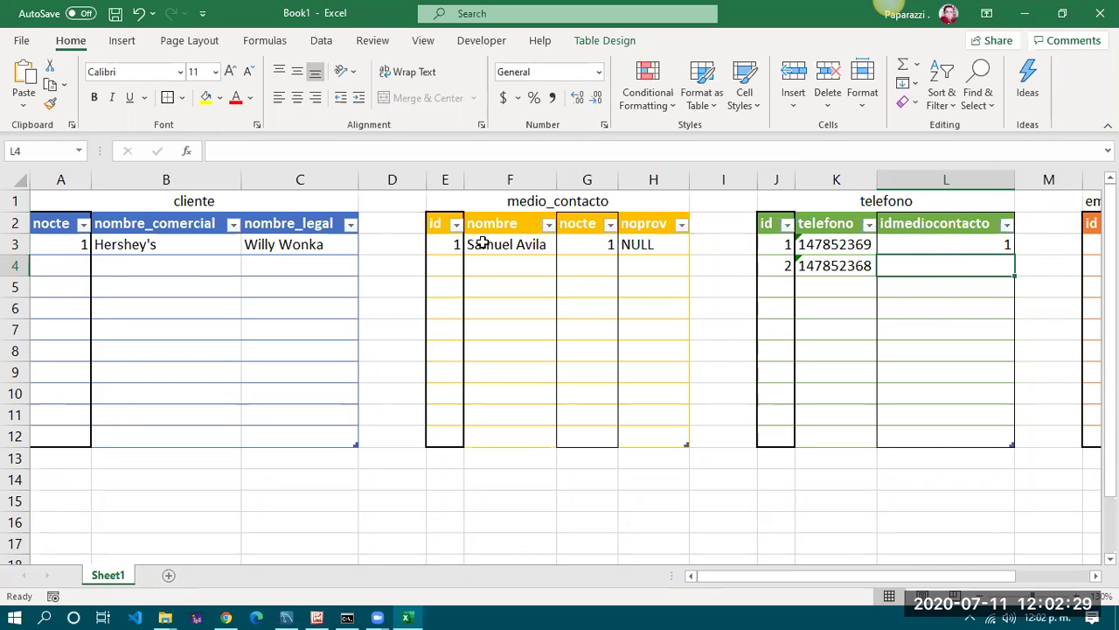
pyautogui.write('1')
pyautogui.press('Tab')
pyautogui.press('Left')
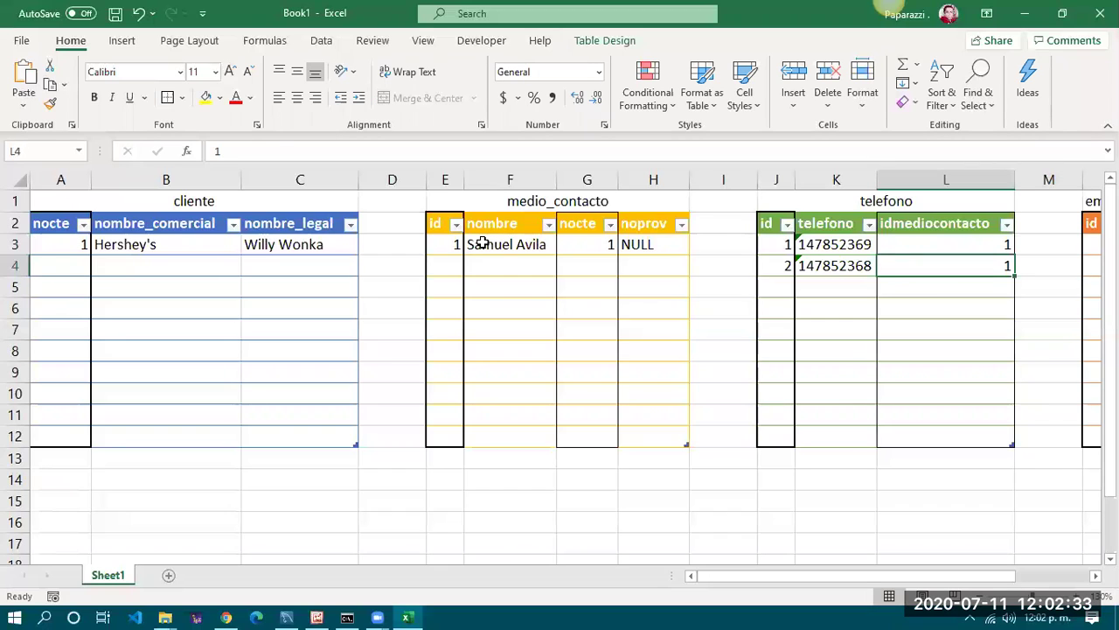
pyautogui.click(483, 244)
pyautogui.moveTo(774, 575); pyautogui.dragTo(862, 577)
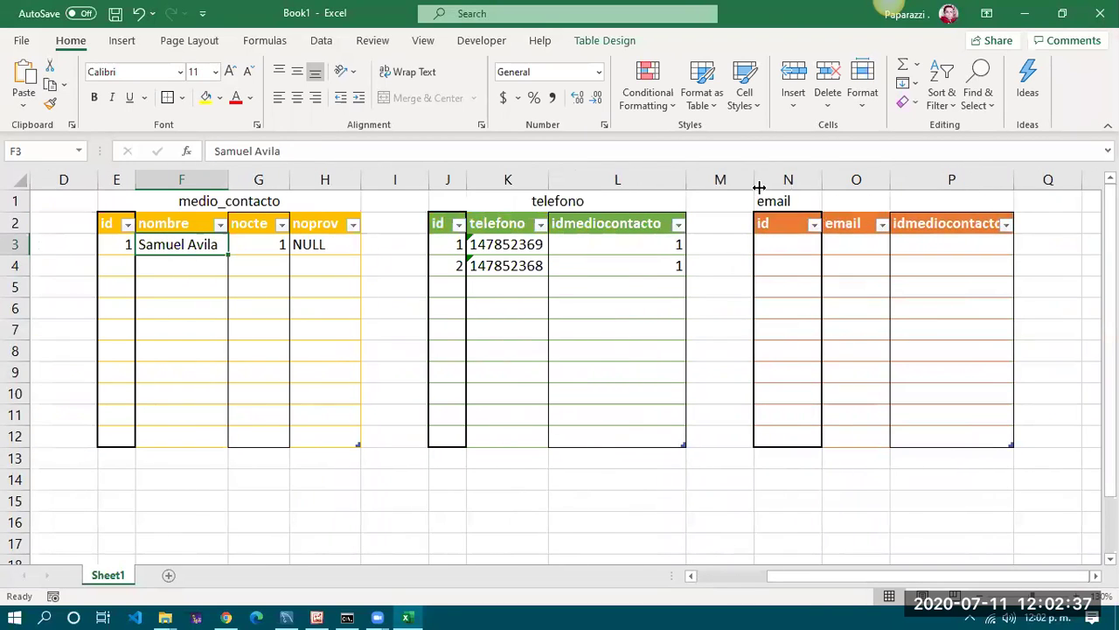
# Enter id 1 and the contact's e-mail address as plain text, without a hyperlink
pyautogui.click(777, 245)
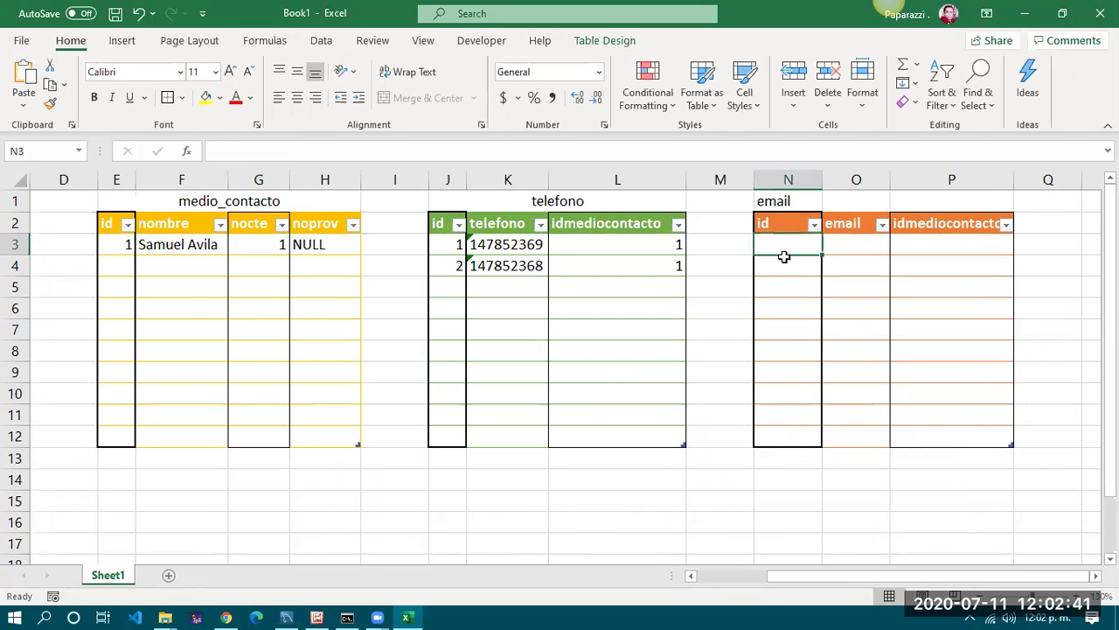
pyautogui.write('1')
pyautogui.press('Tab')
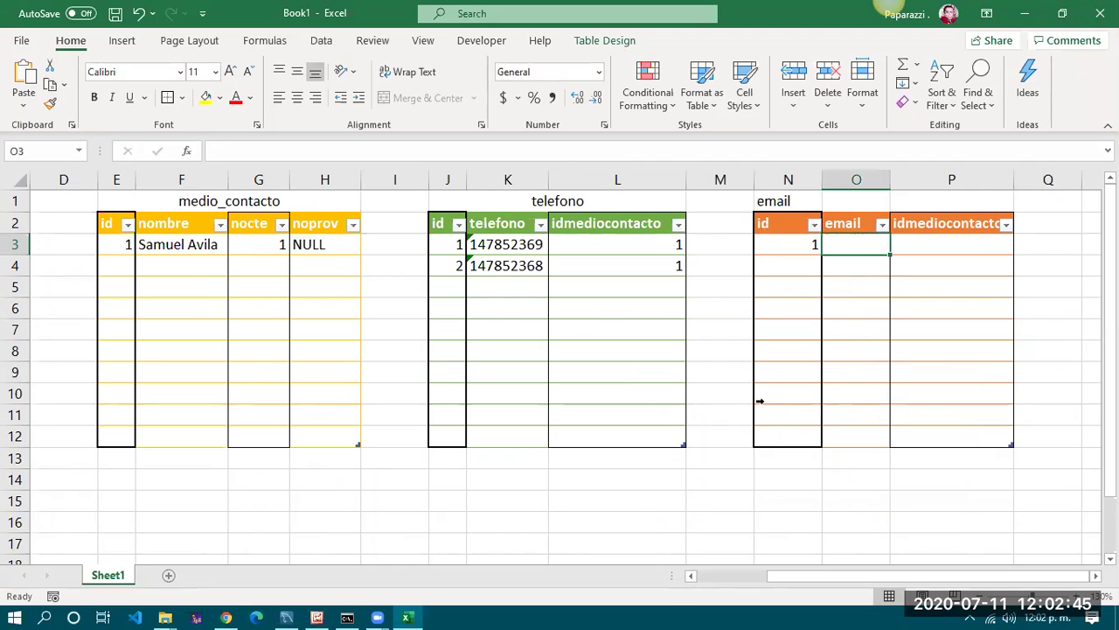
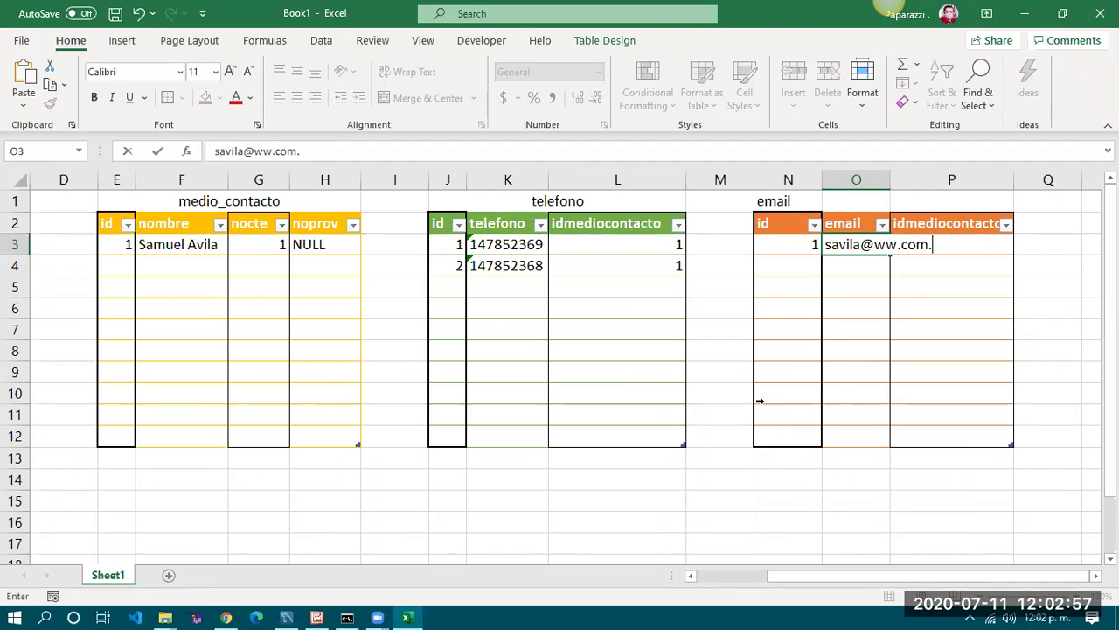
pyautogui.press('Return')
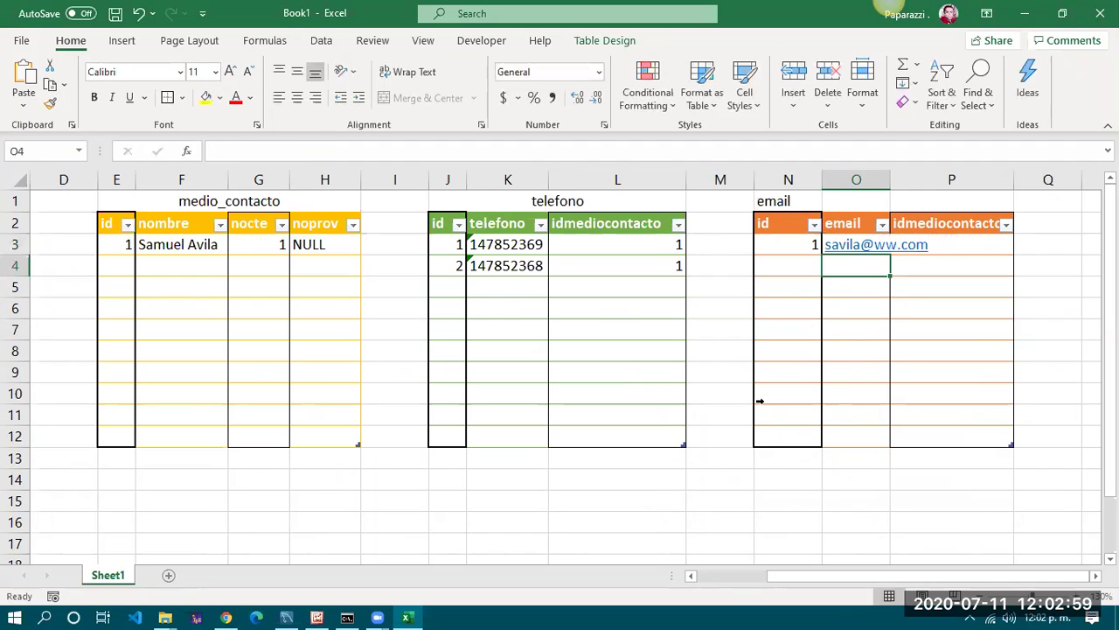
pyautogui.hotkey('ctrl', 'z')
pyautogui.press('Right')
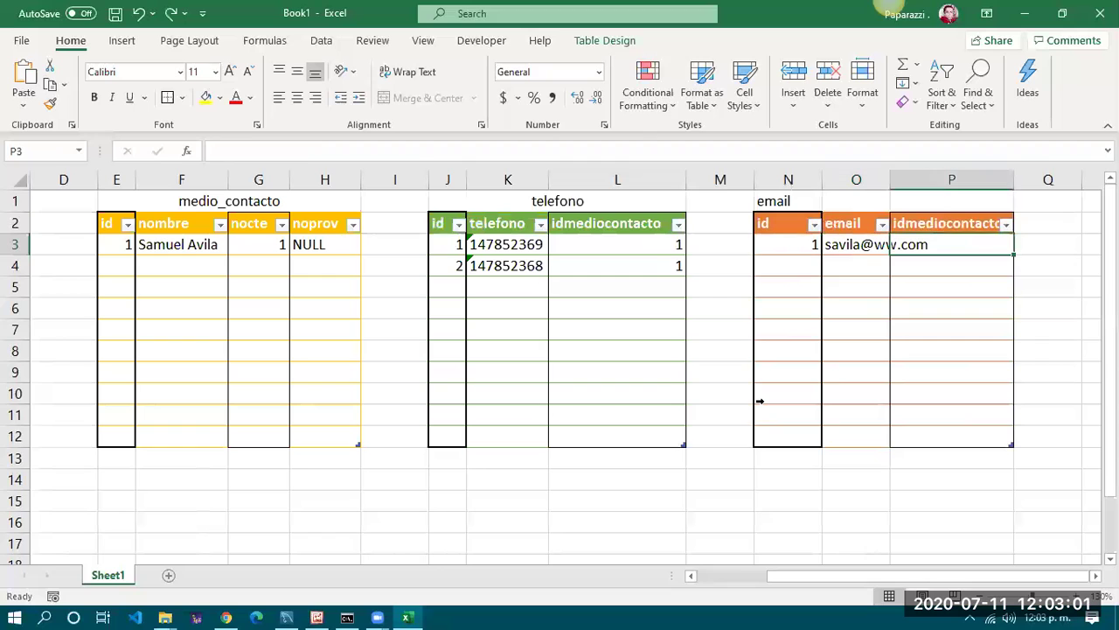
# AutoFit the email table's columns N–P and set idmediocontacto to 1
pyautogui.doubleClick(890, 179)
pyautogui.moveTo(797, 179); pyautogui.dragTo(1057, 177)
pyautogui.doubleClick(1057, 177)
pyautogui.click(976, 241)
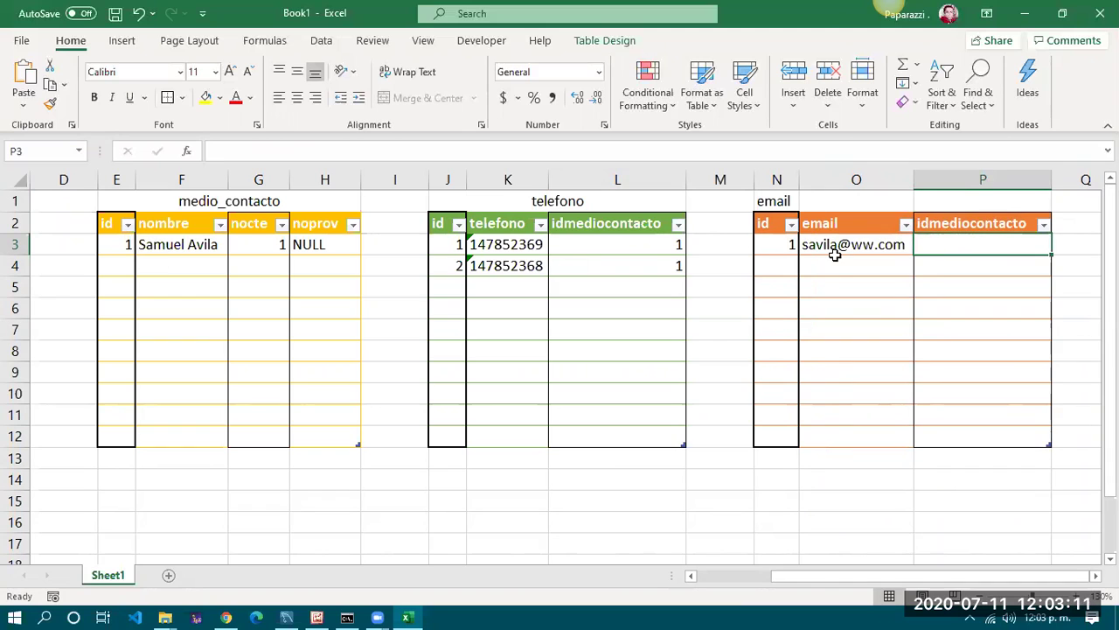
pyautogui.write('1')
pyautogui.press('Return')
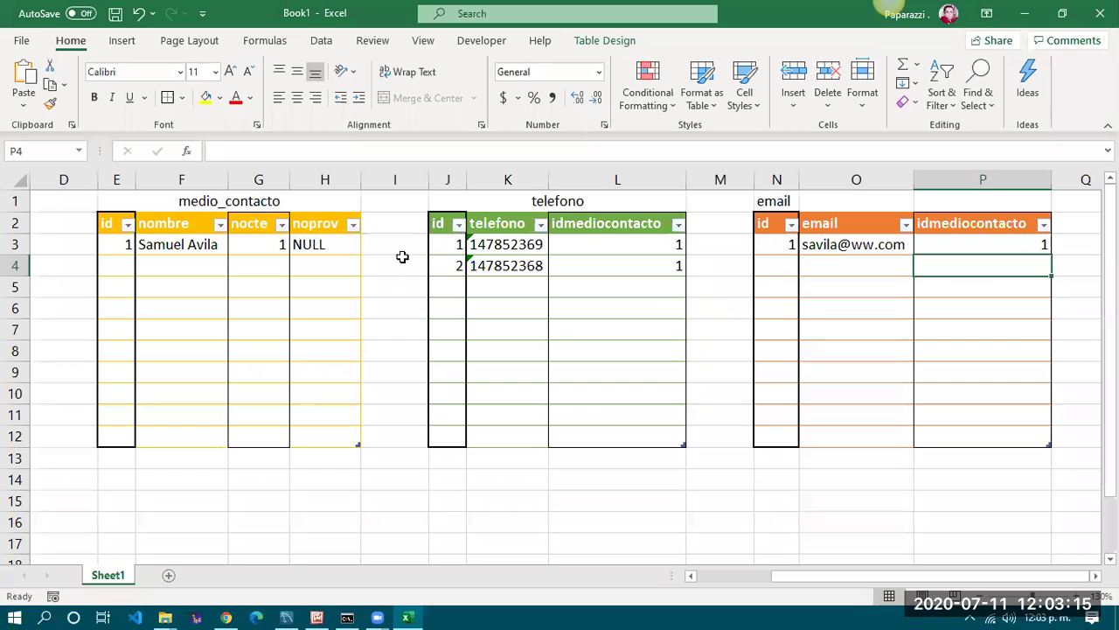
pyautogui.click(633, 247)
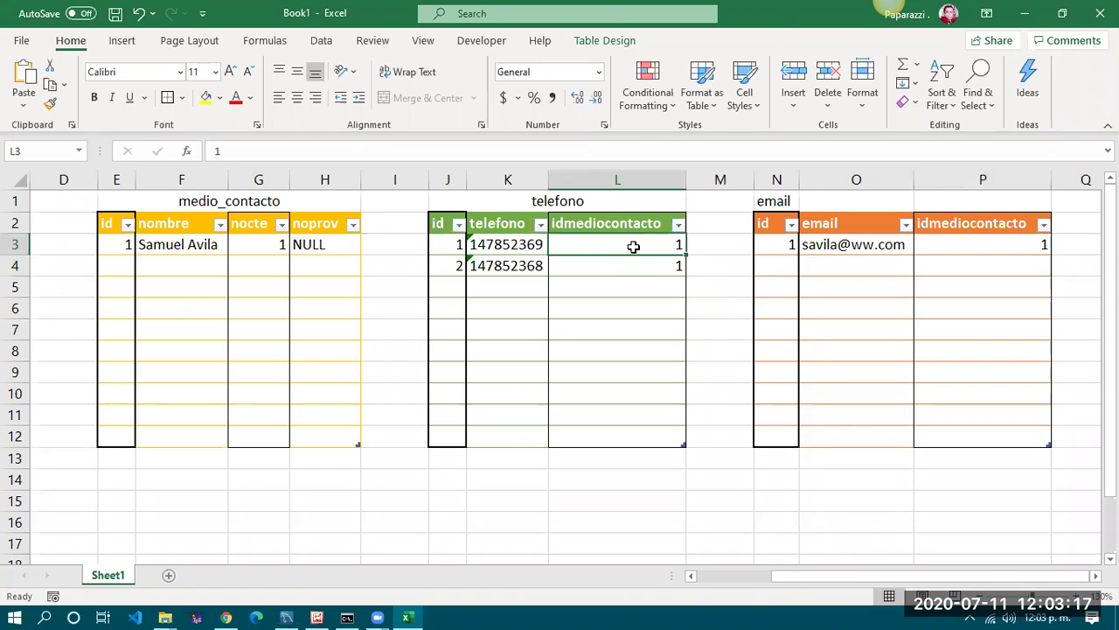
pyautogui.moveTo(633, 247); pyautogui.dragTo(633, 265)
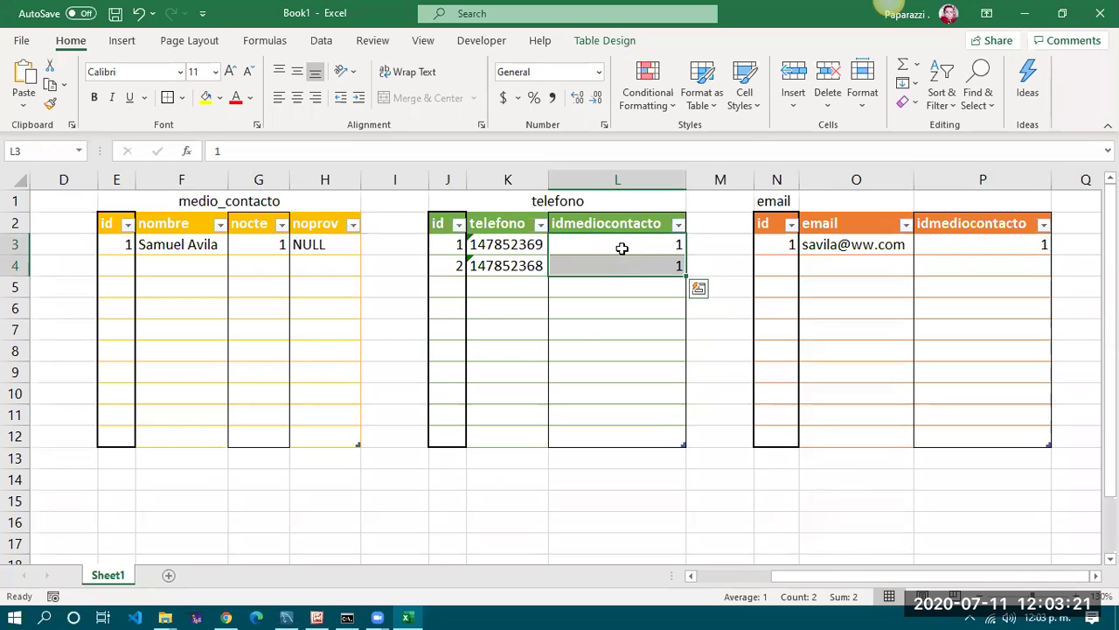
pyautogui.click(624, 265)
pyautogui.moveTo(623, 243); pyautogui.dragTo(625, 263)
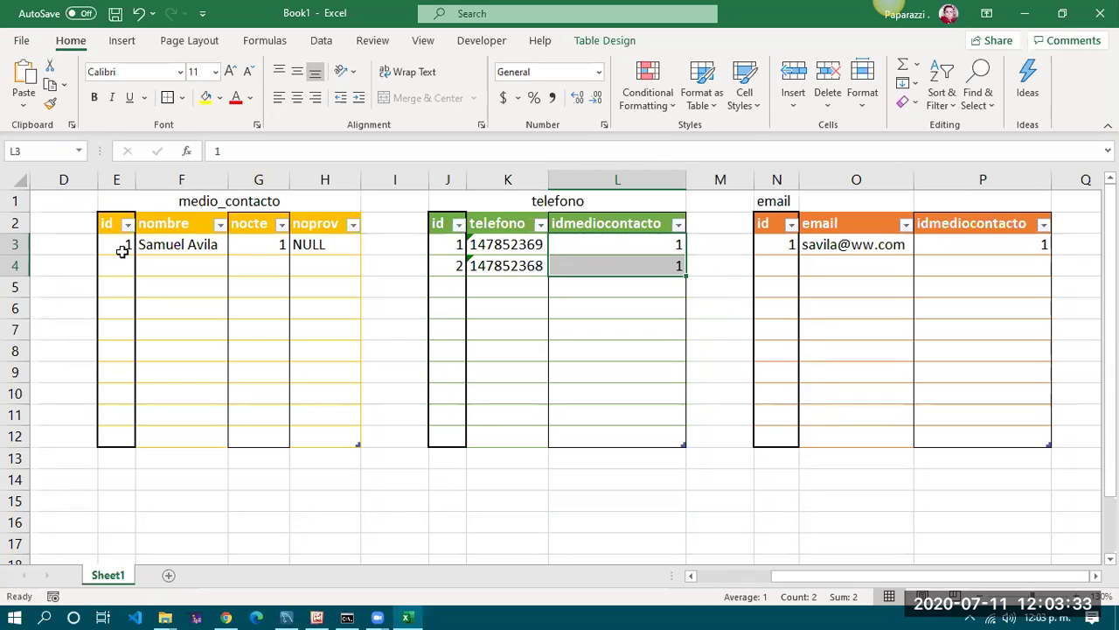
pyautogui.click(122, 250)
pyautogui.moveTo(603, 244); pyautogui.dragTo(609, 292)
pyautogui.click(607, 253)
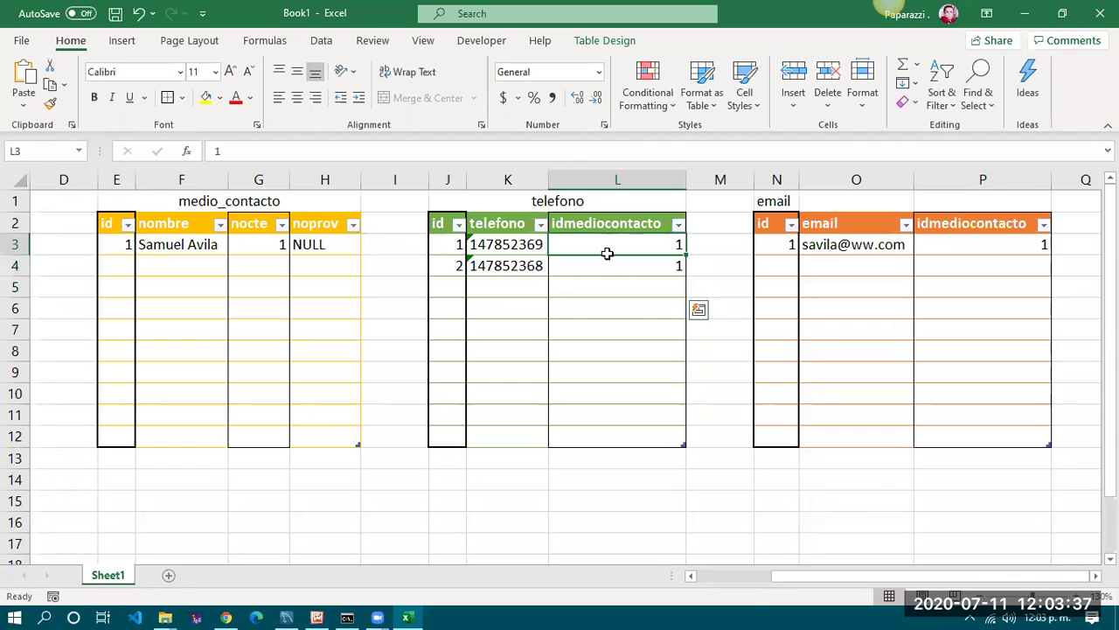
pyautogui.moveTo(607, 252); pyautogui.dragTo(605, 267)
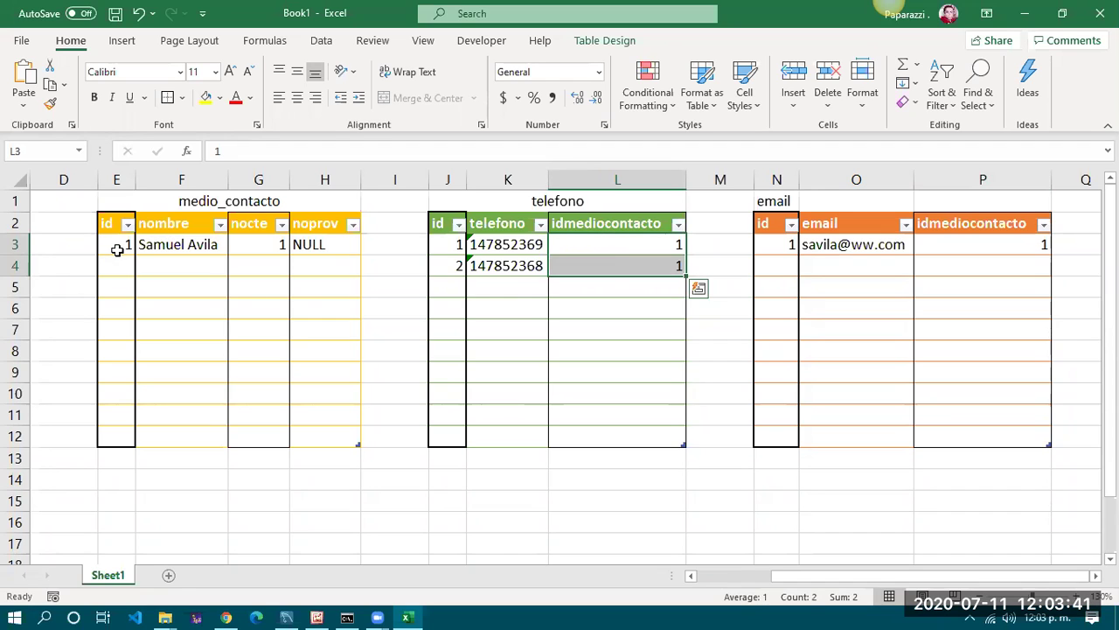
pyautogui.click(119, 250)
pyautogui.moveTo(633, 250); pyautogui.dragTo(632, 265)
pyautogui.click(612, 310)
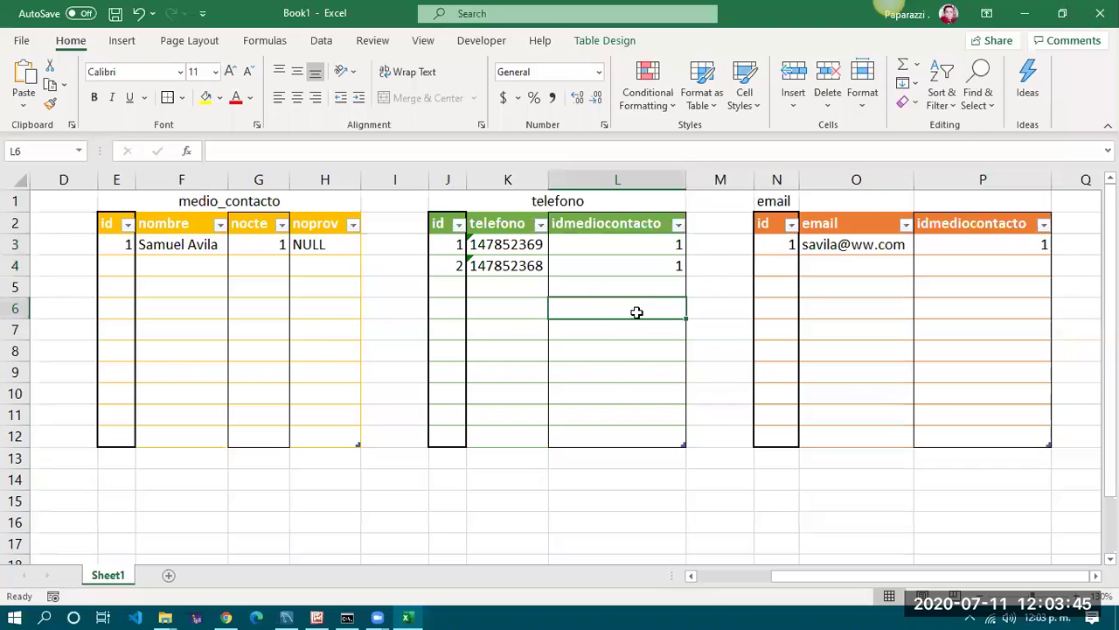
pyautogui.click(787, 244)
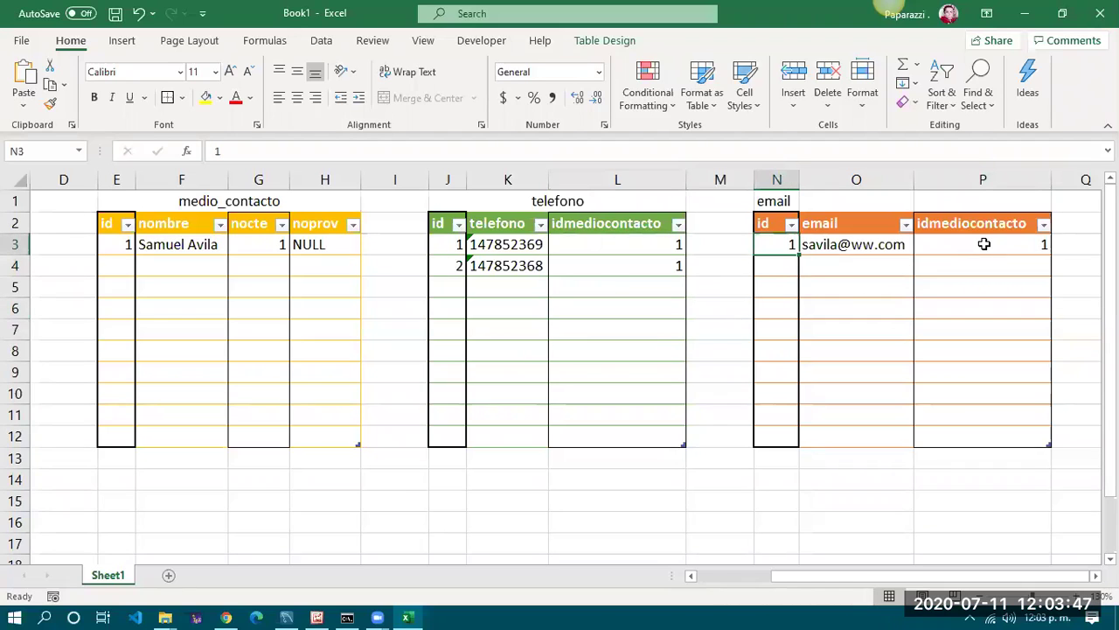
pyautogui.click(787, 290)
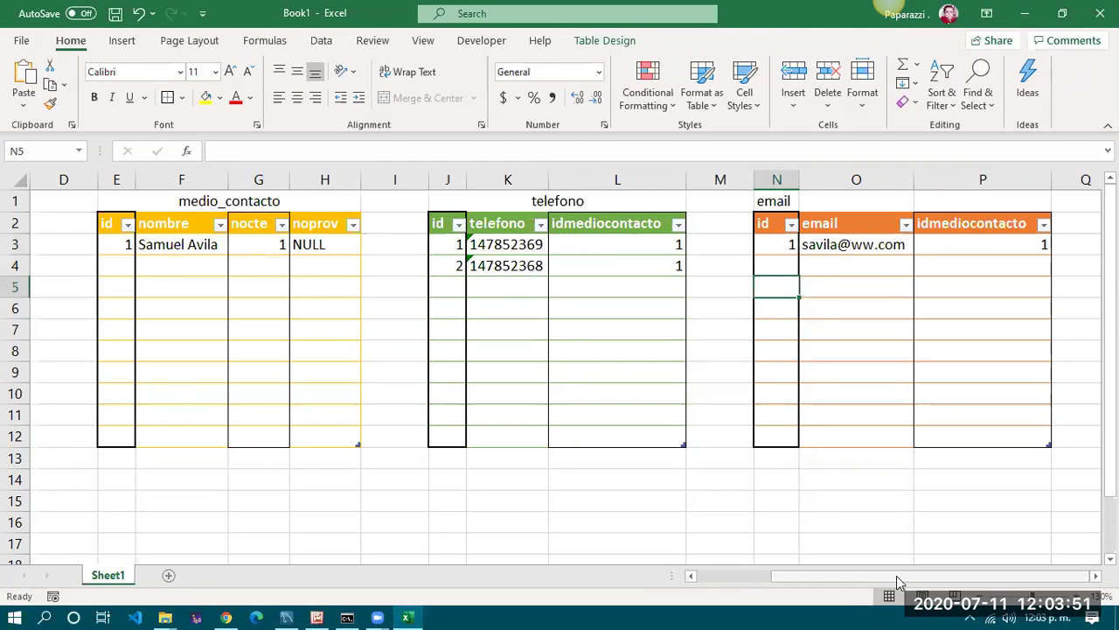
pyautogui.moveTo(895, 575); pyautogui.dragTo(835, 575)
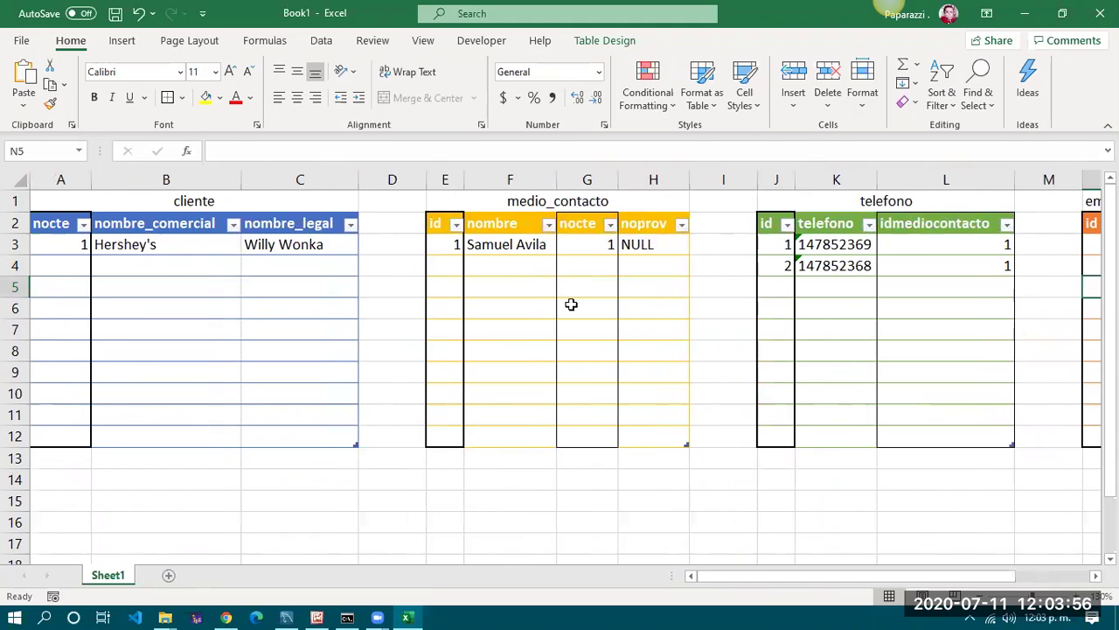
# Review the existing cliente and medio_contacto rows, then enter id 2 in medio_contacto row 4
pyautogui.click(82, 265)
pyautogui.click(114, 244)
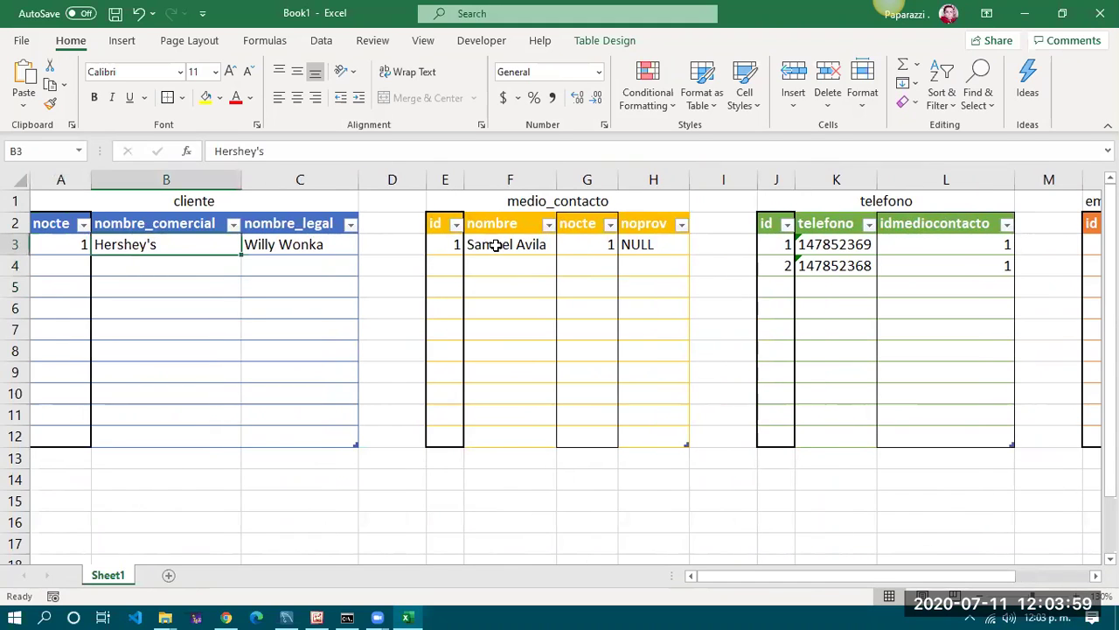
pyautogui.click(492, 249)
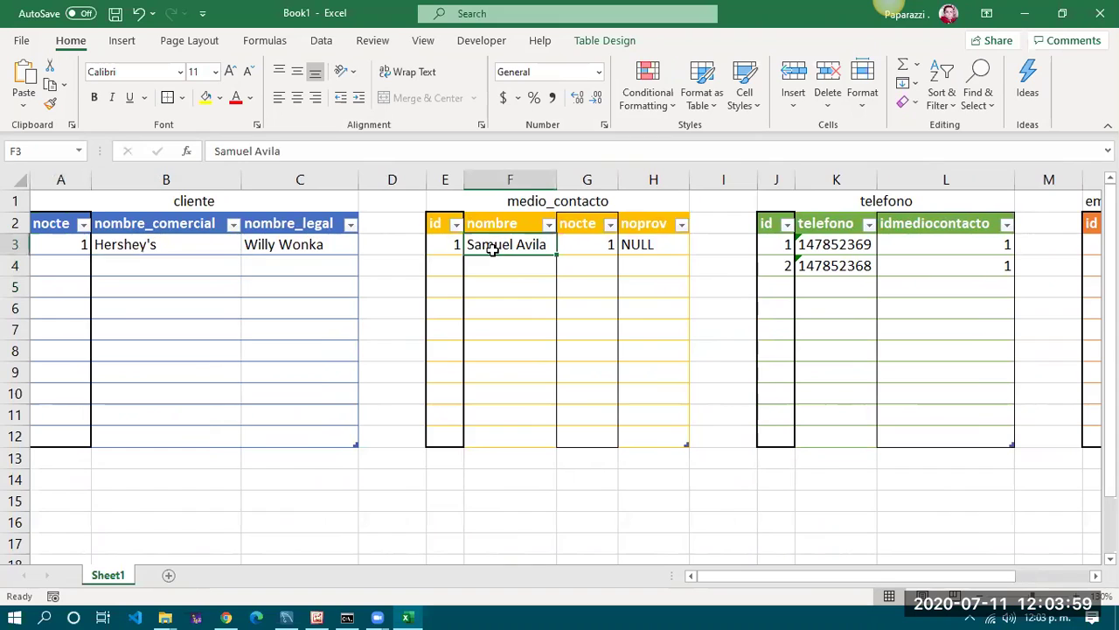
pyautogui.click(292, 244)
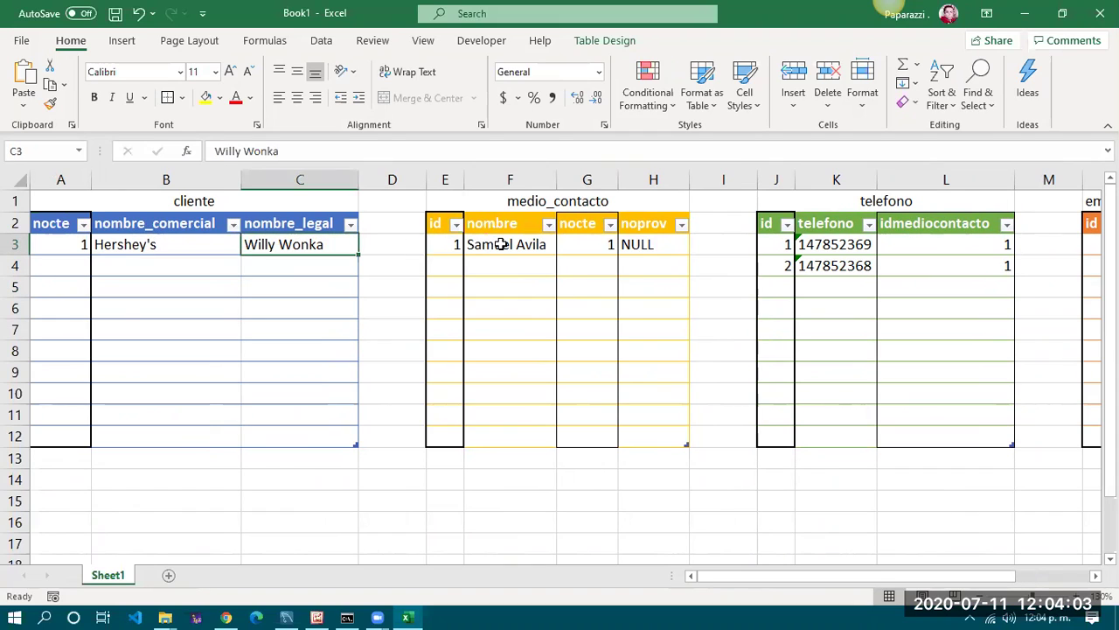
pyautogui.click(500, 244)
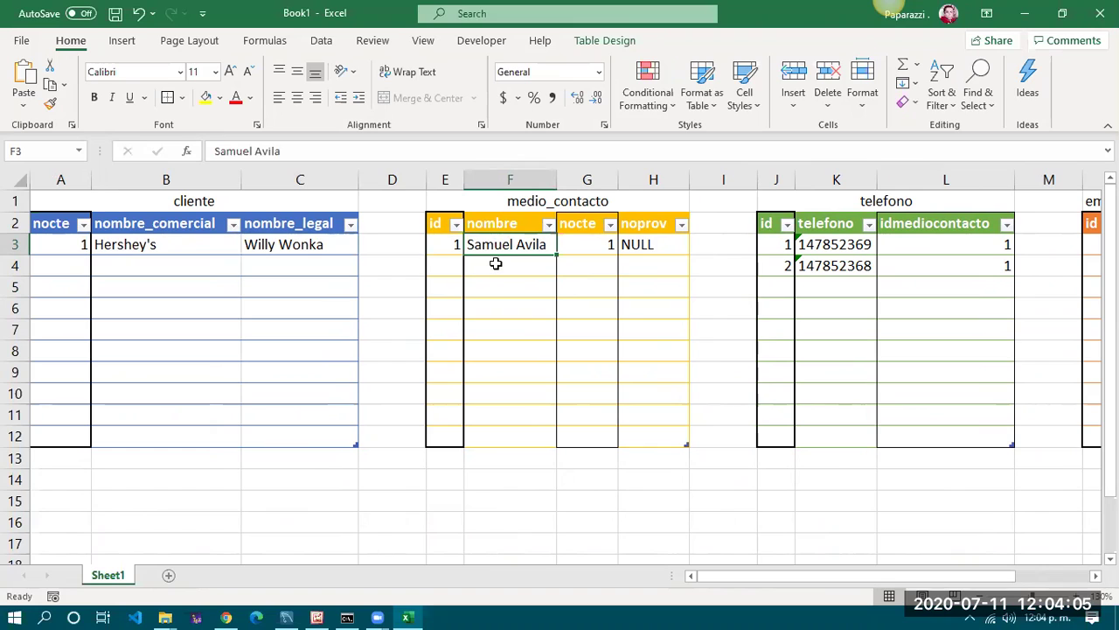
pyautogui.click(502, 265)
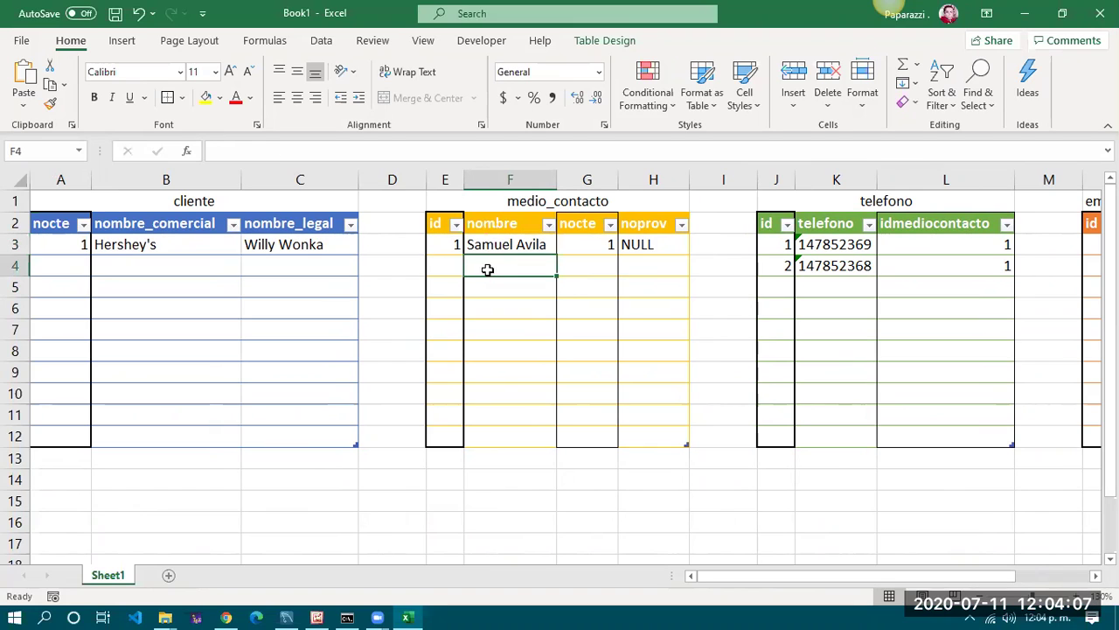
pyautogui.moveTo(442, 259); pyautogui.dragTo(662, 267)
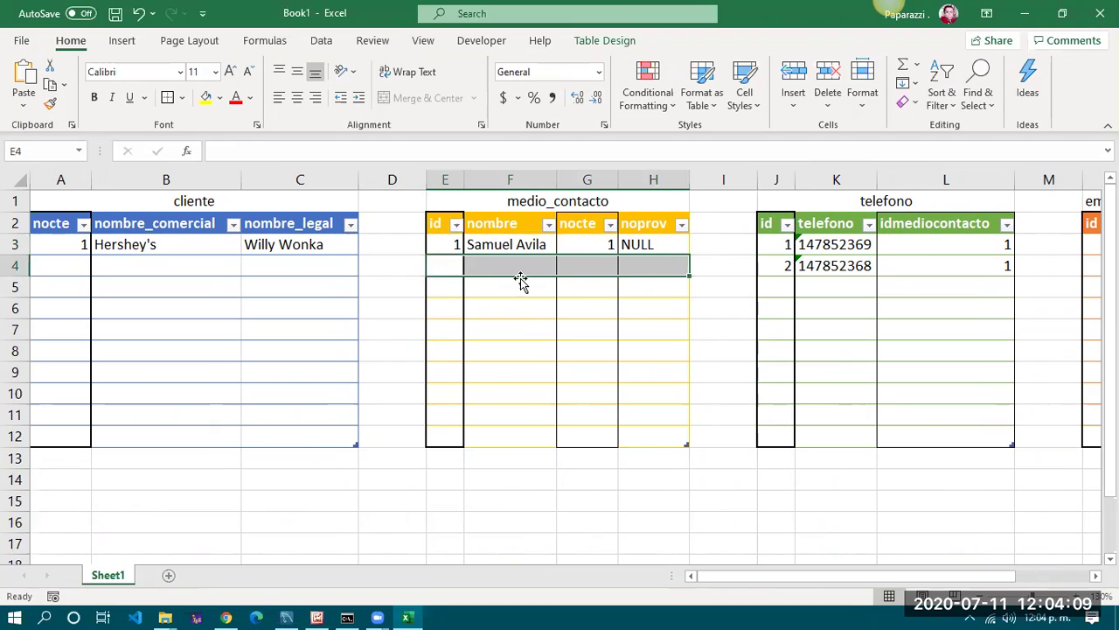
pyautogui.click(446, 265)
pyautogui.write('2')
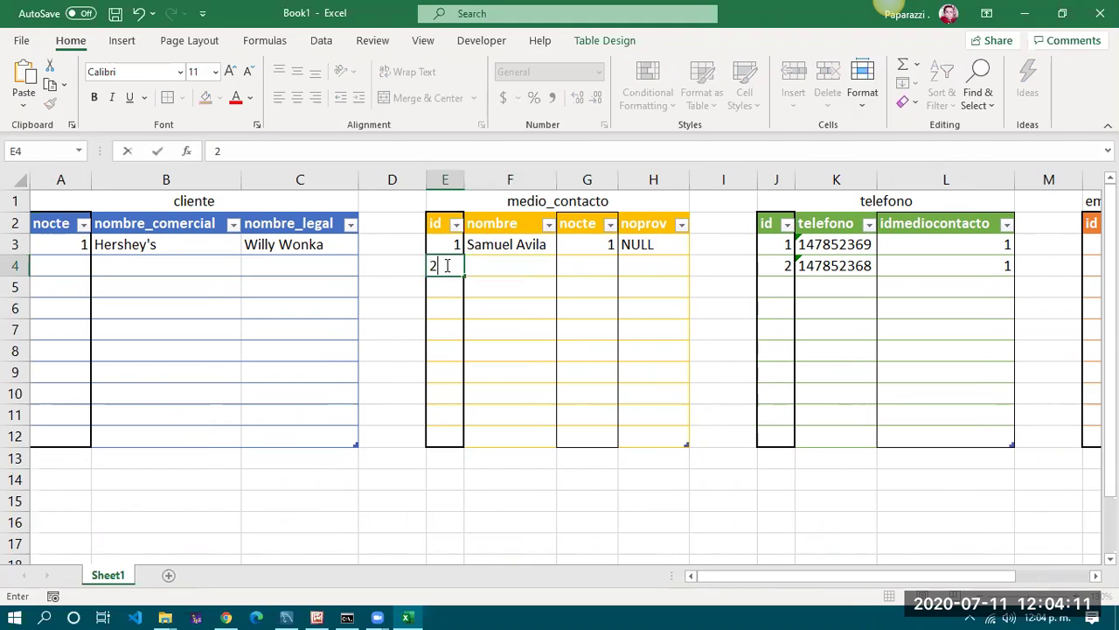
pyautogui.press('Tab')
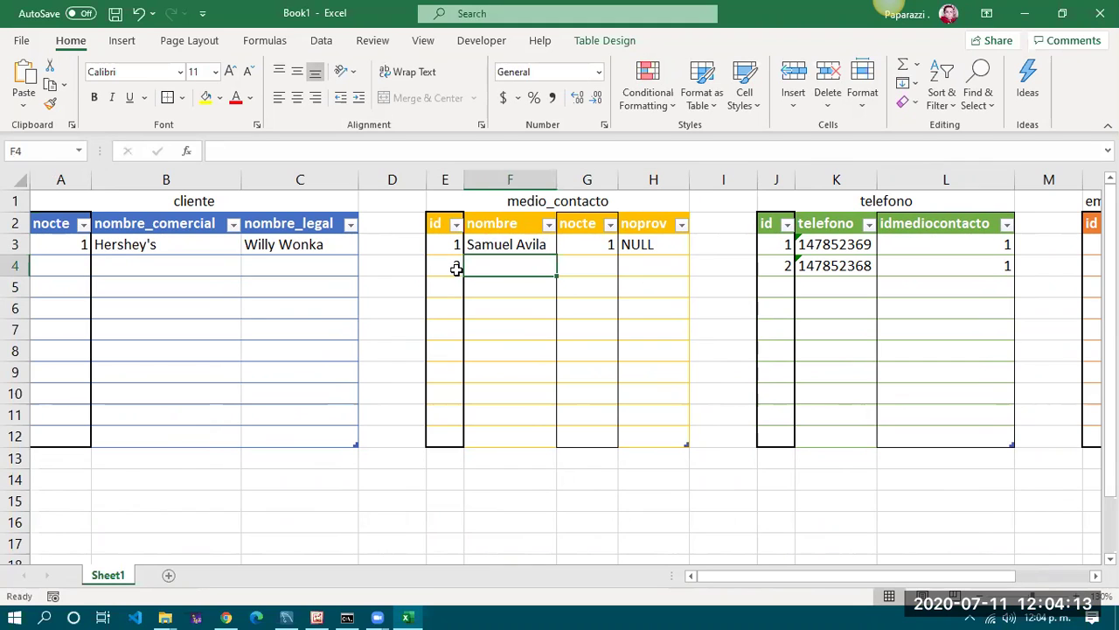
# Fill in the second contact's name, nocte 1 and noprov NULL in row 4
pyautogui.click(509, 246)
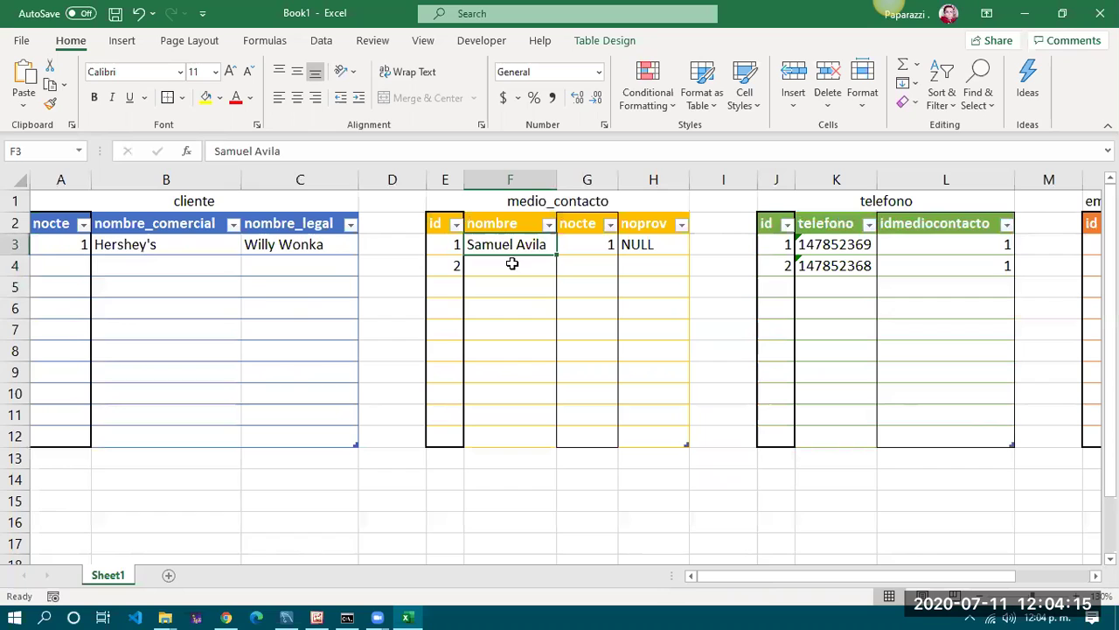
pyautogui.click(511, 263)
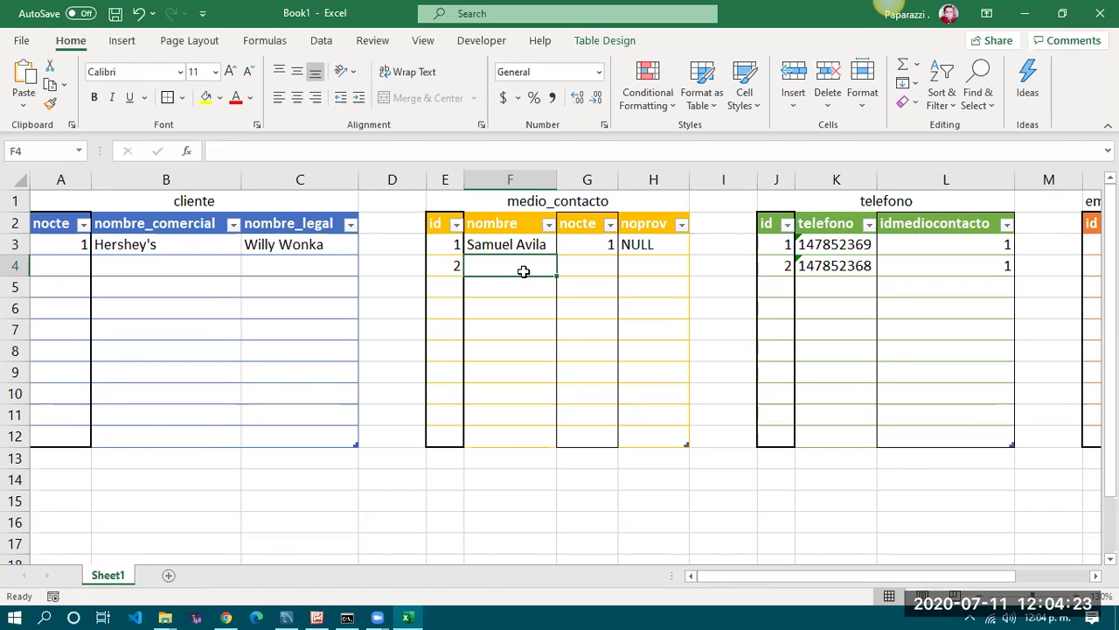
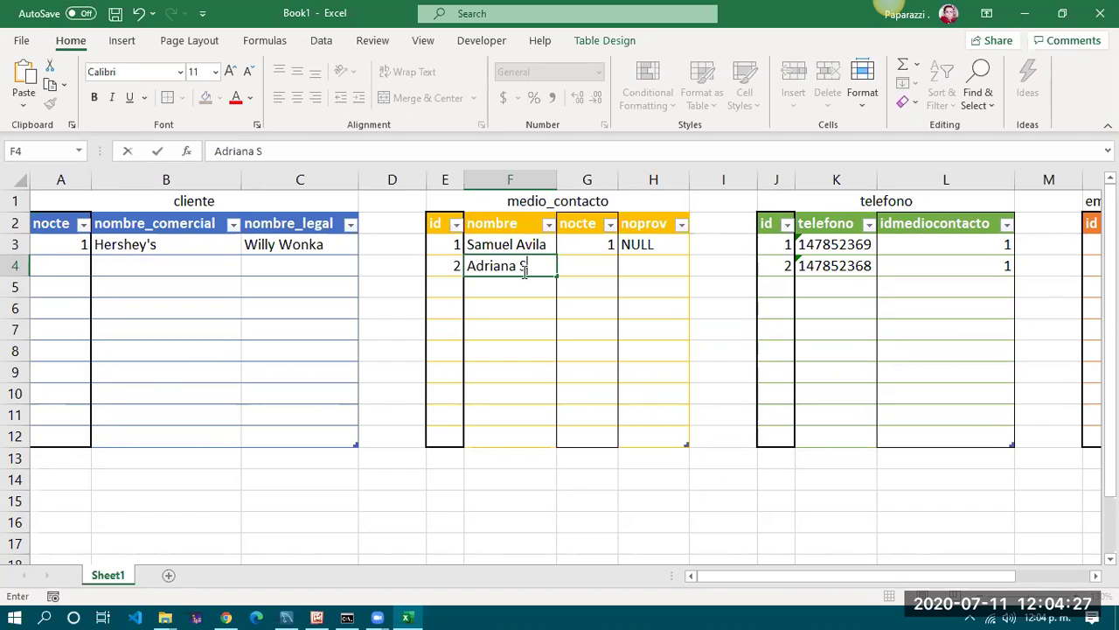
pyautogui.press('Tab')
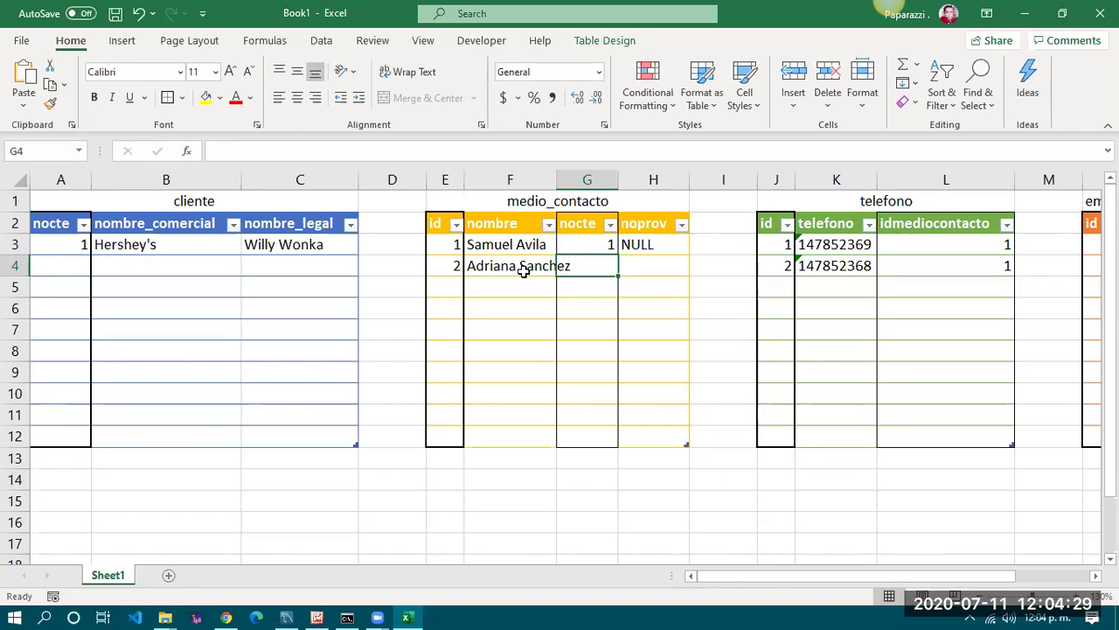
pyautogui.click(588, 225)
pyautogui.keyDown('shift'); pyautogui.click(586, 267); pyautogui.keyUp('shift')
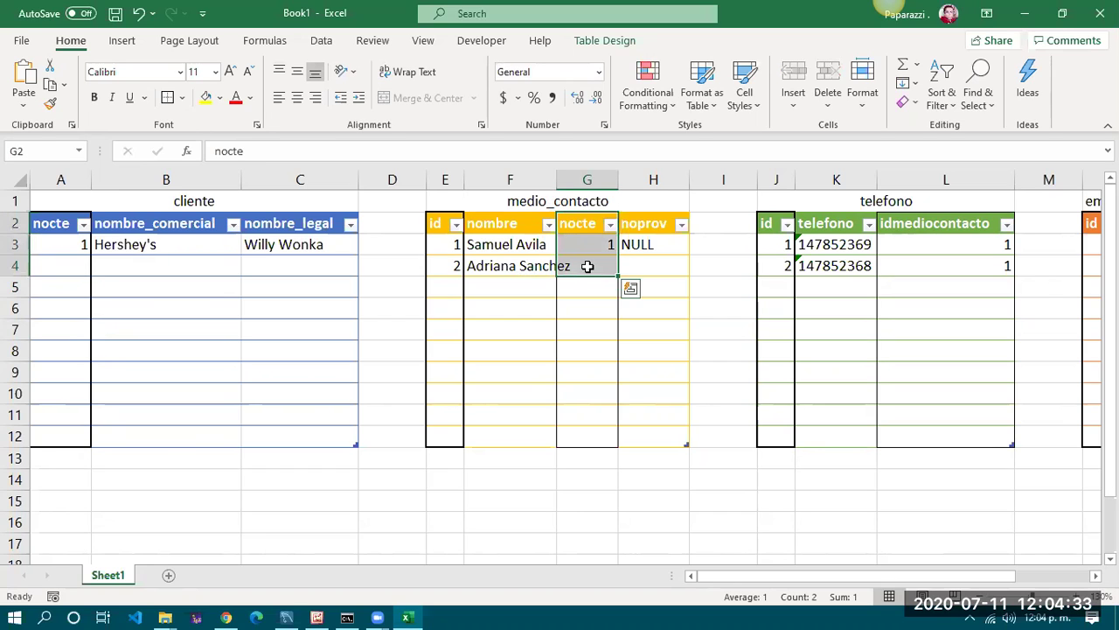
pyautogui.click(65, 244)
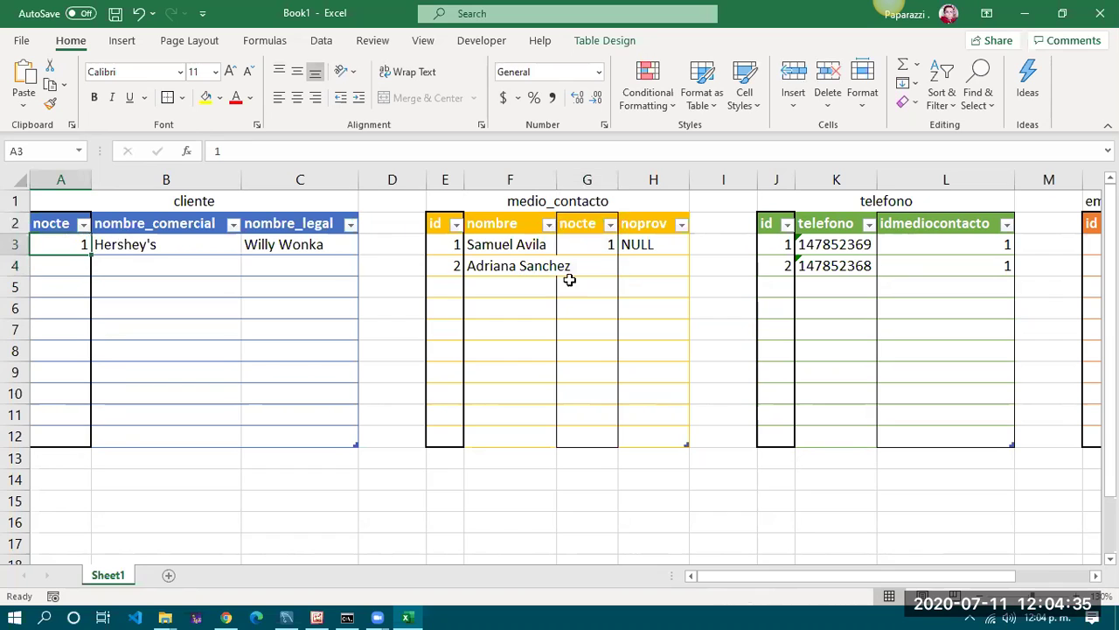
pyautogui.click(599, 267)
pyautogui.write('1')
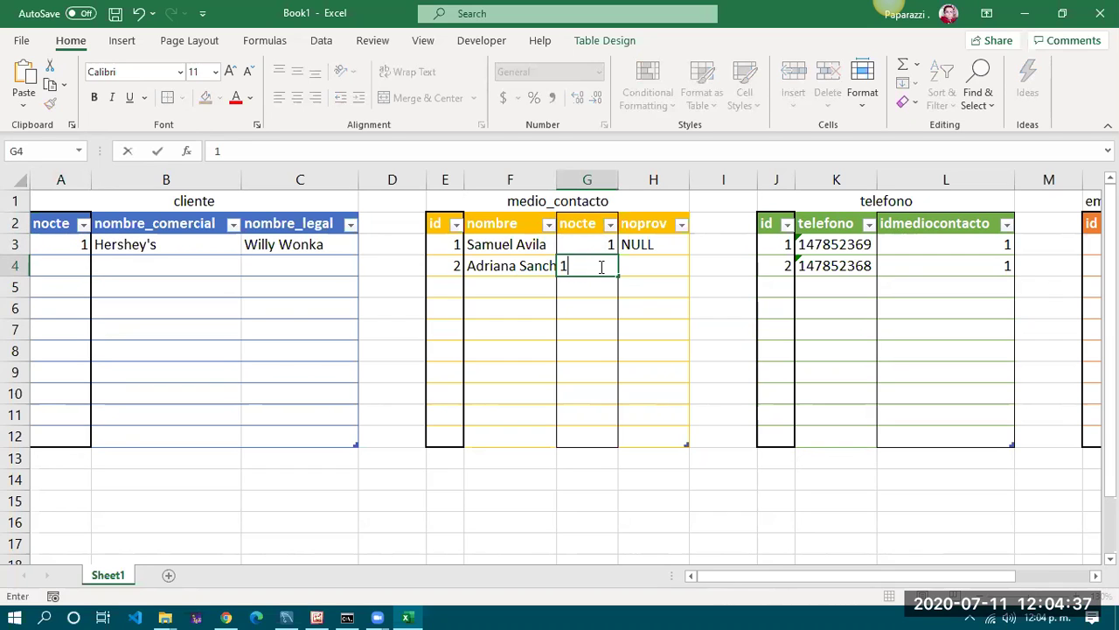
pyautogui.press('Tab')
pyautogui.write('NULL')
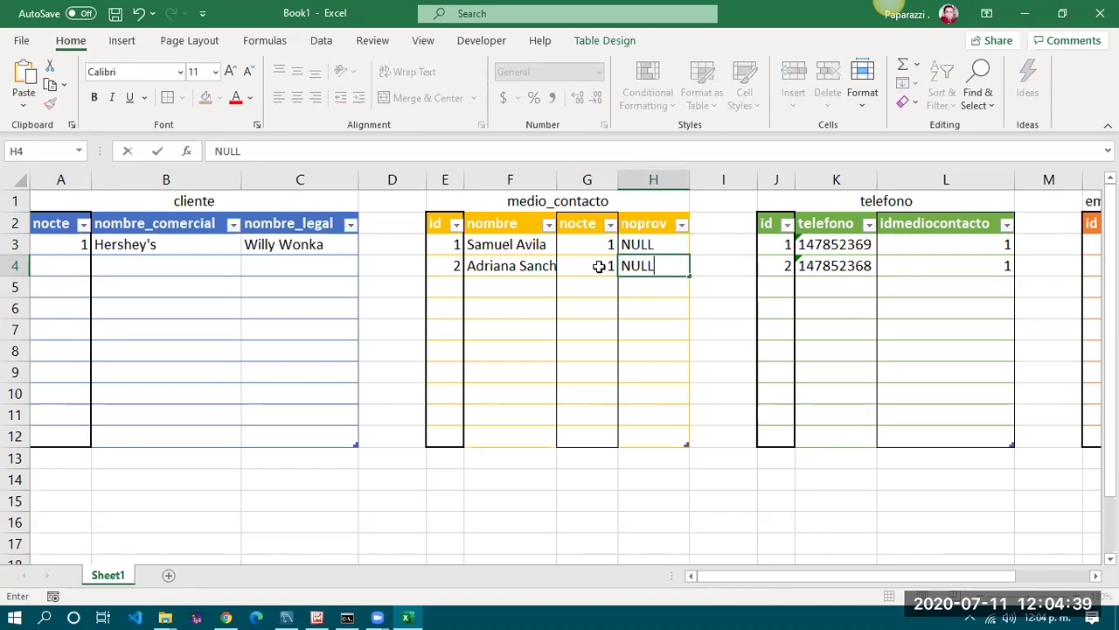
pyautogui.press('Tab')
pyautogui.click(599, 267)
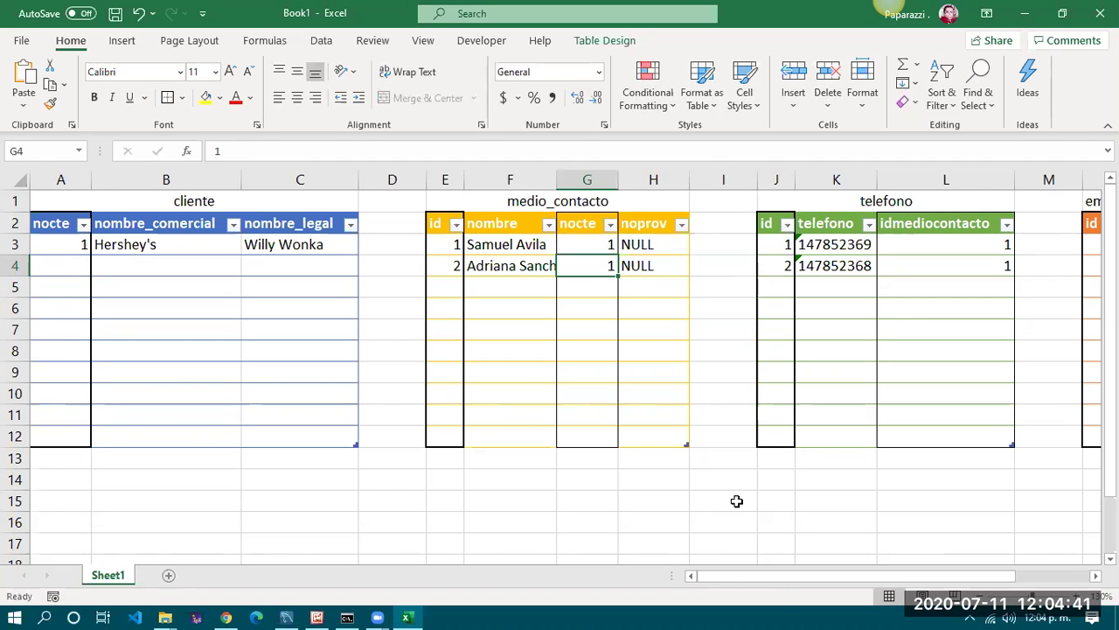
pyautogui.moveTo(778, 575); pyautogui.dragTo(802, 576)
# Enter telefono id 3, a new phone number stored as text, and idmediocontacto 2
pyautogui.click(183, 265)
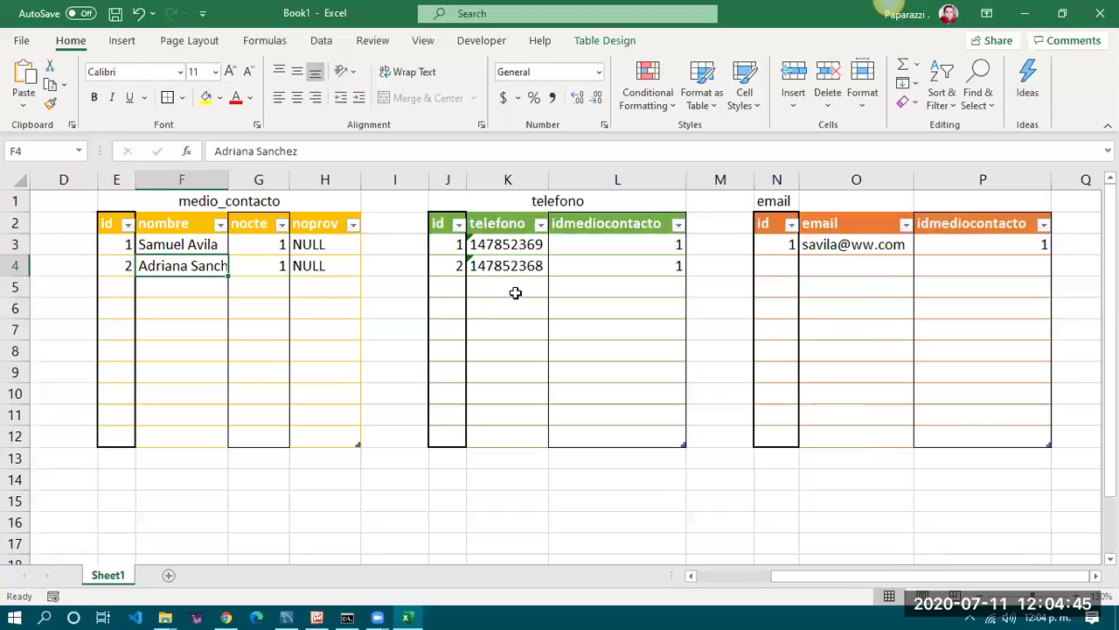
pyautogui.click(443, 287)
pyautogui.write('3')
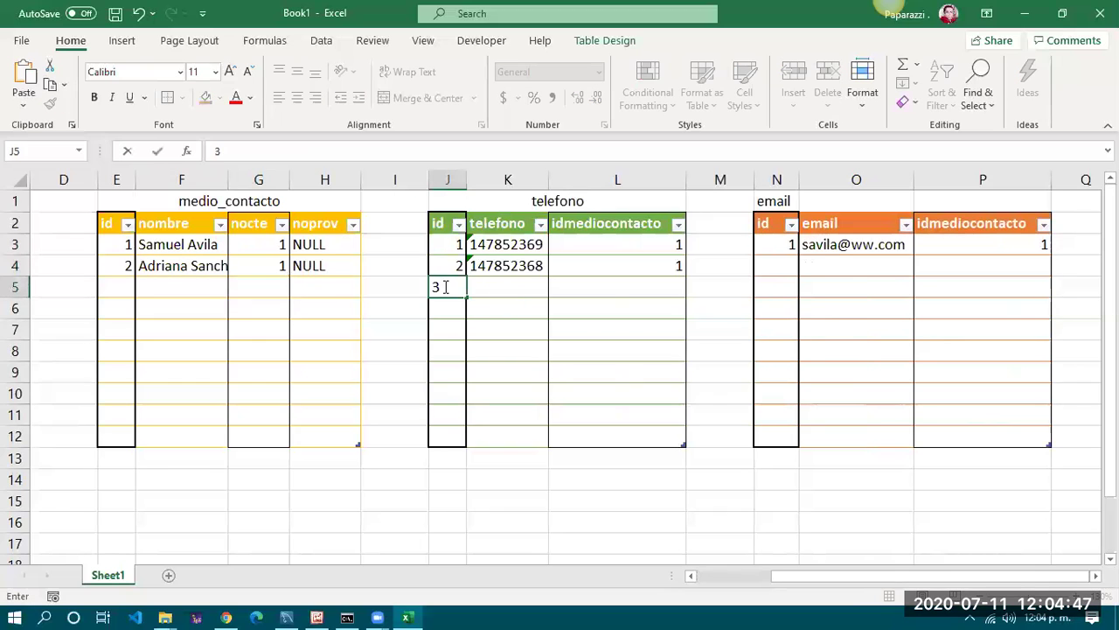
pyautogui.press('Tab')
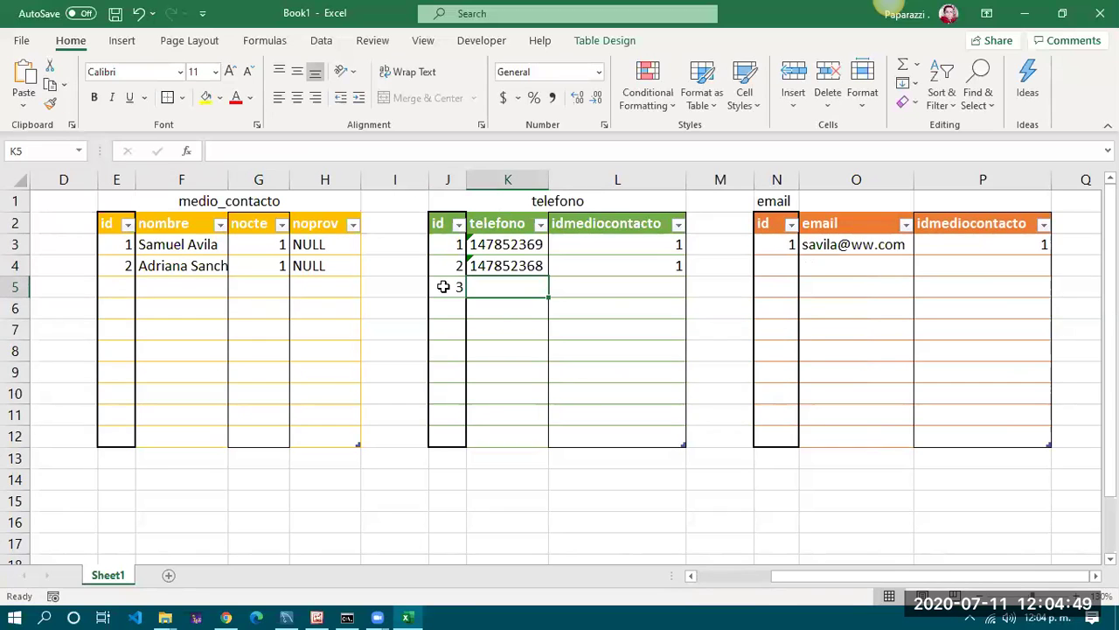
pyautogui.write("'")
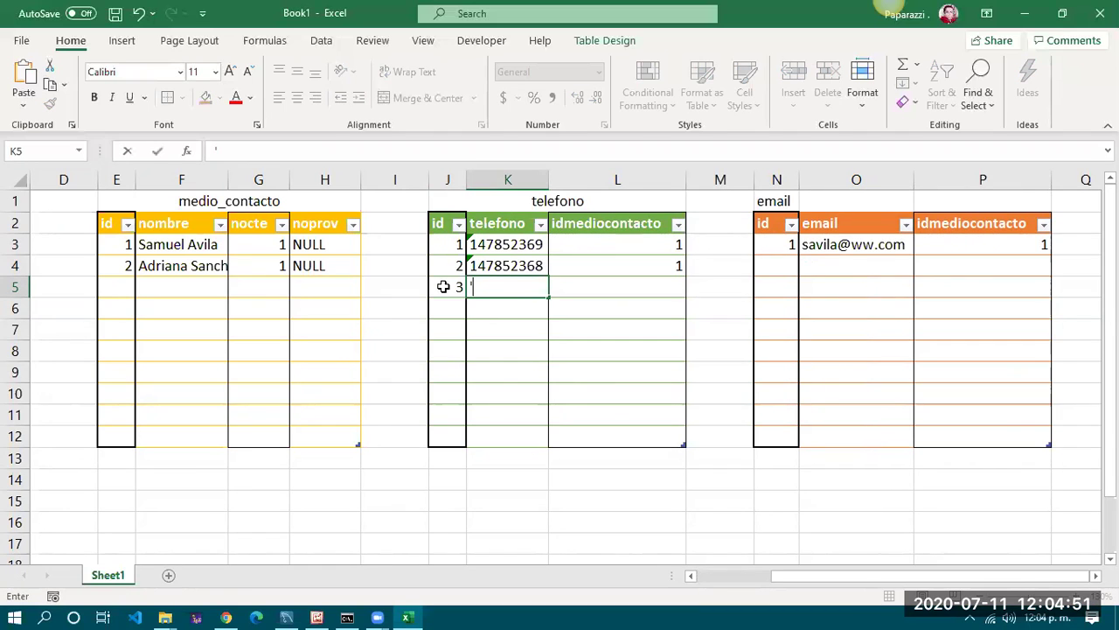
pyautogui.write('123456')
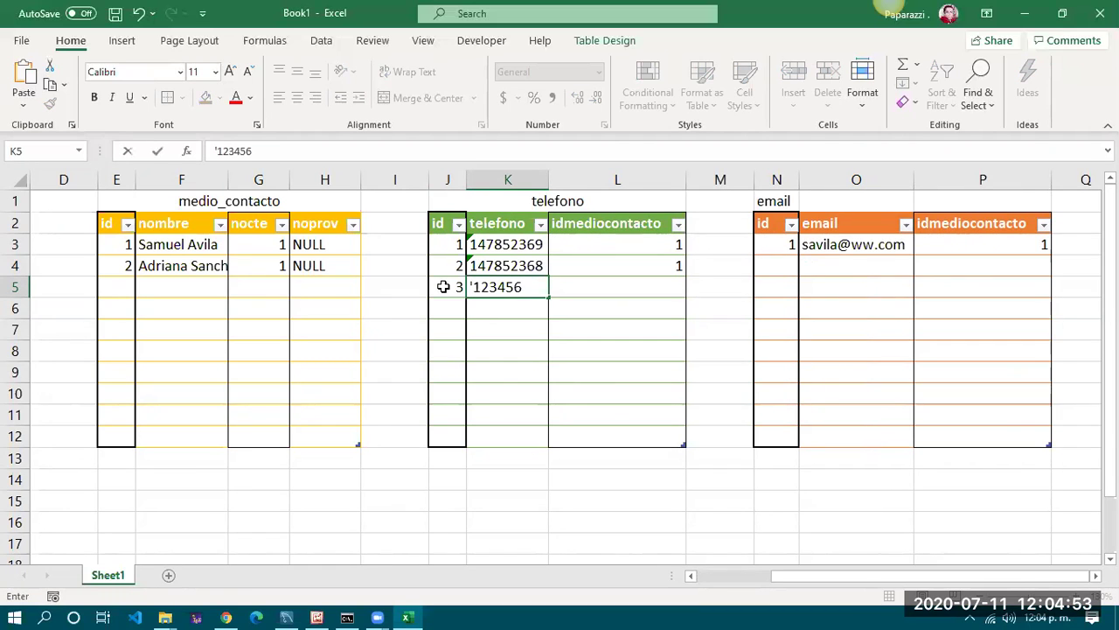
pyautogui.write('789')
pyautogui.press('Tab')
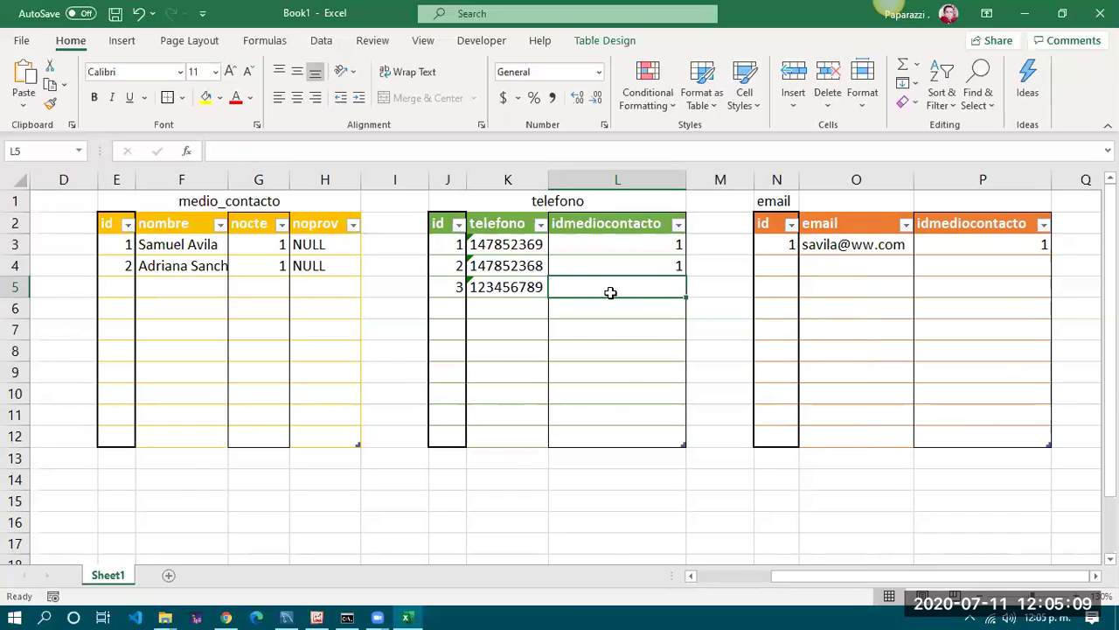
pyautogui.write('2')
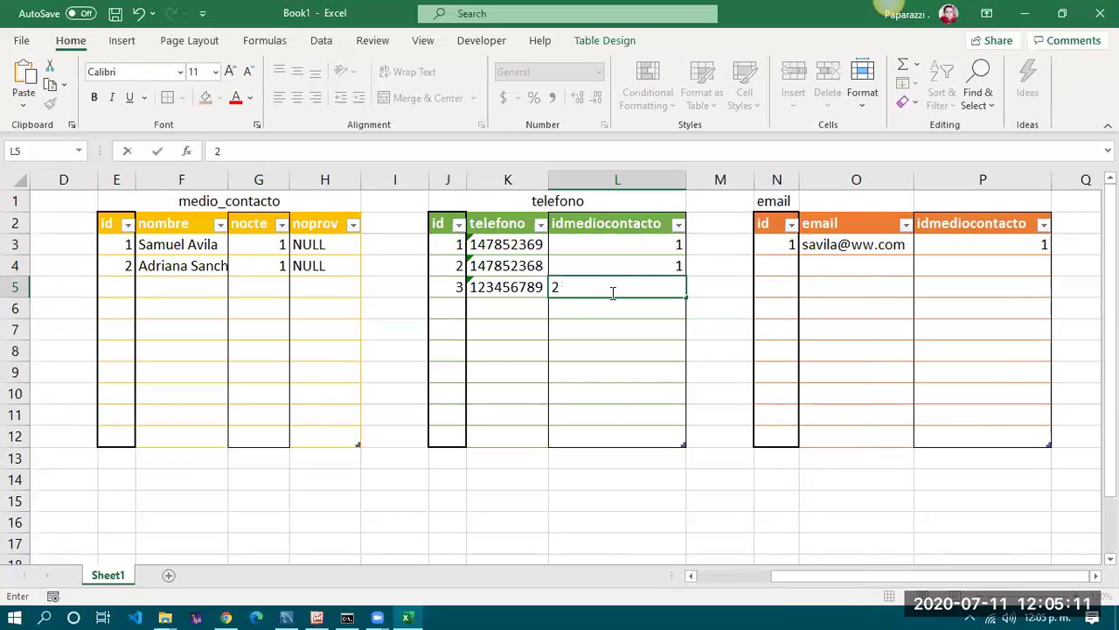
pyautogui.press('Return')
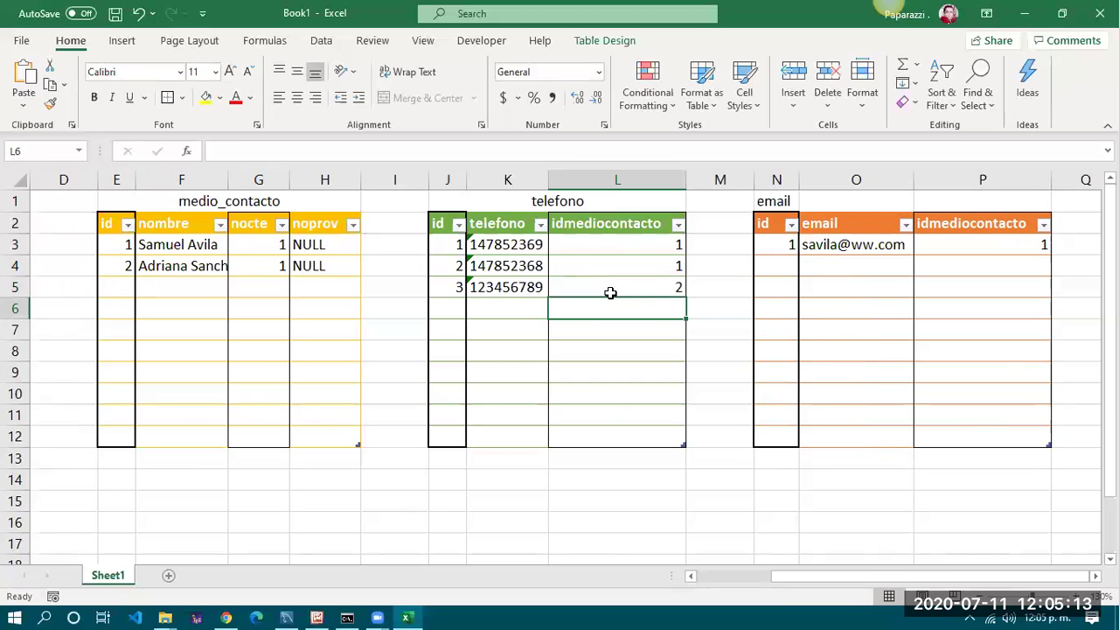
pyautogui.click(787, 266)
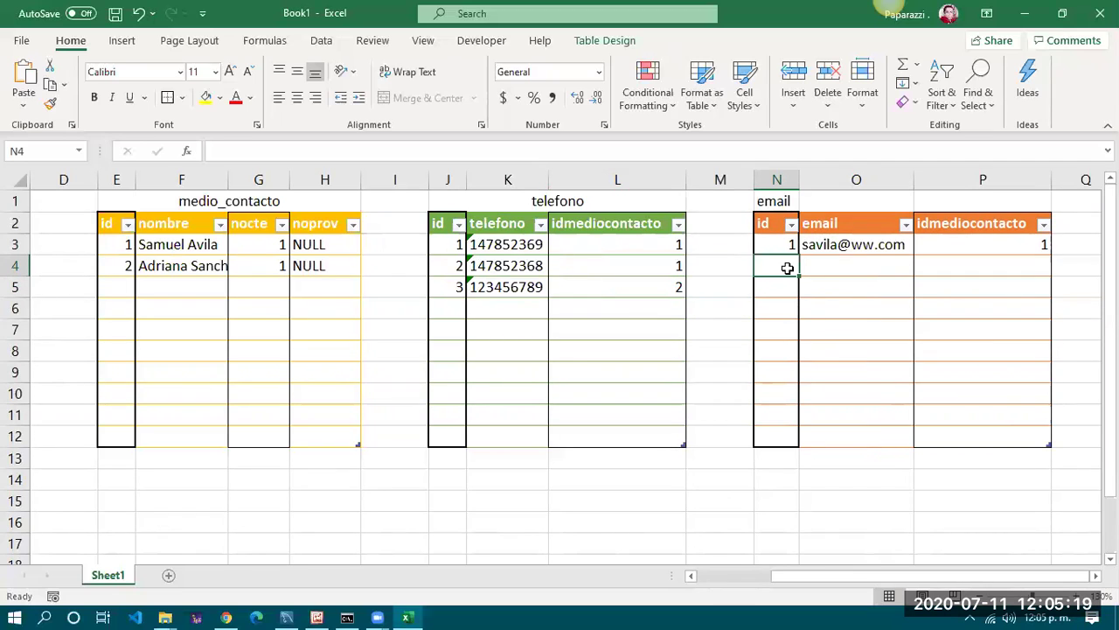
# Fill email row 2 with id 2, the second contact's address without a hyperlink, and contact id 2
pyautogui.write('2')
pyautogui.press('Tab')
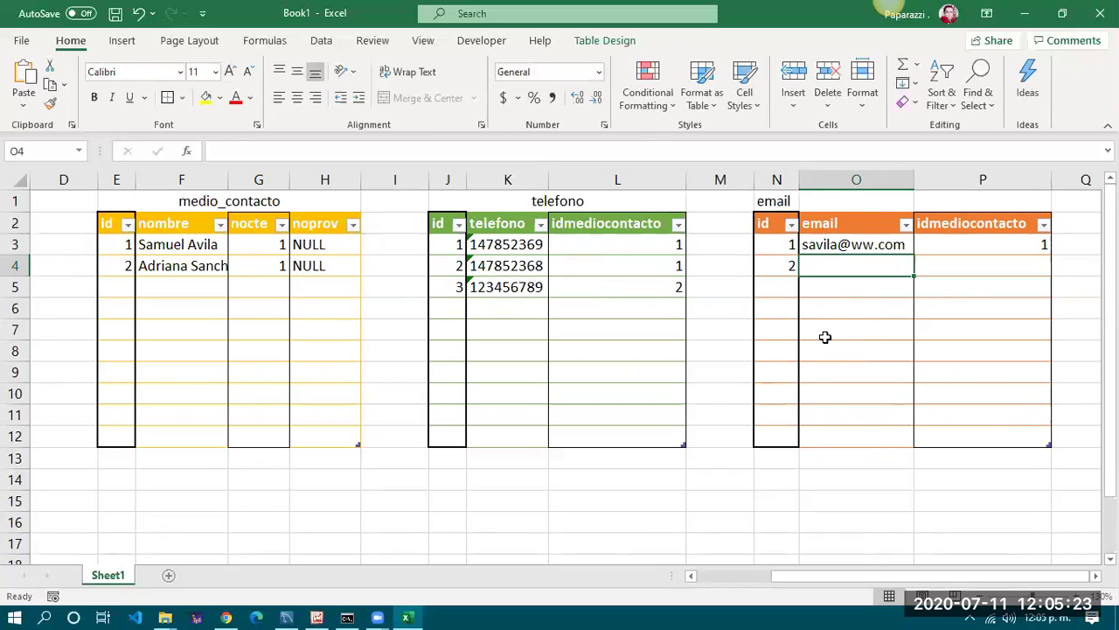
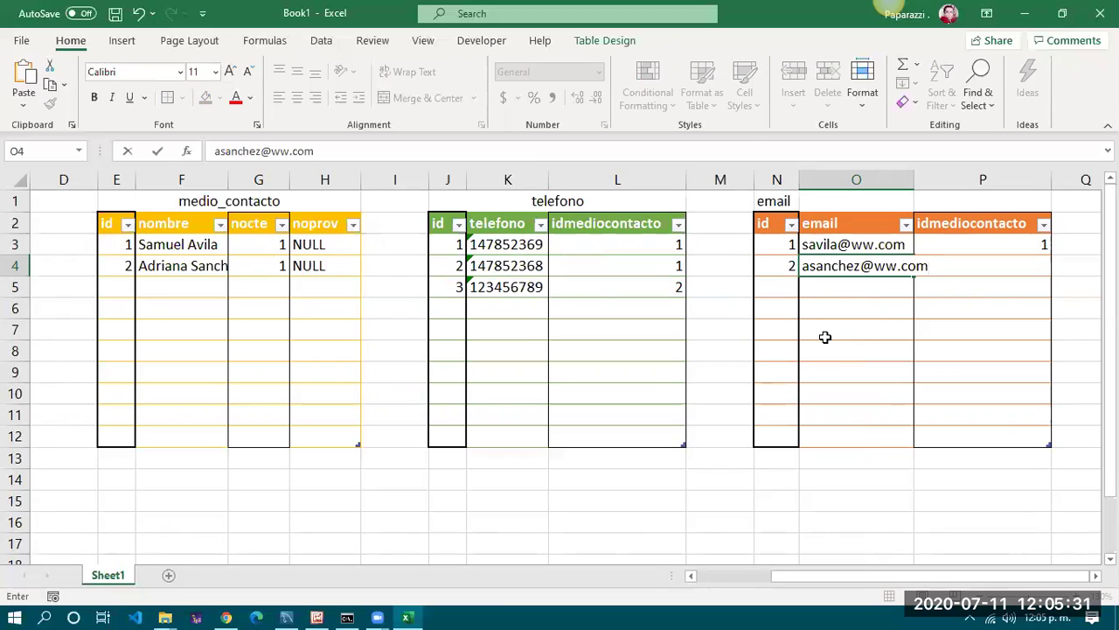
pyautogui.press('Return')
pyautogui.hotkey('ctrl', 'z')
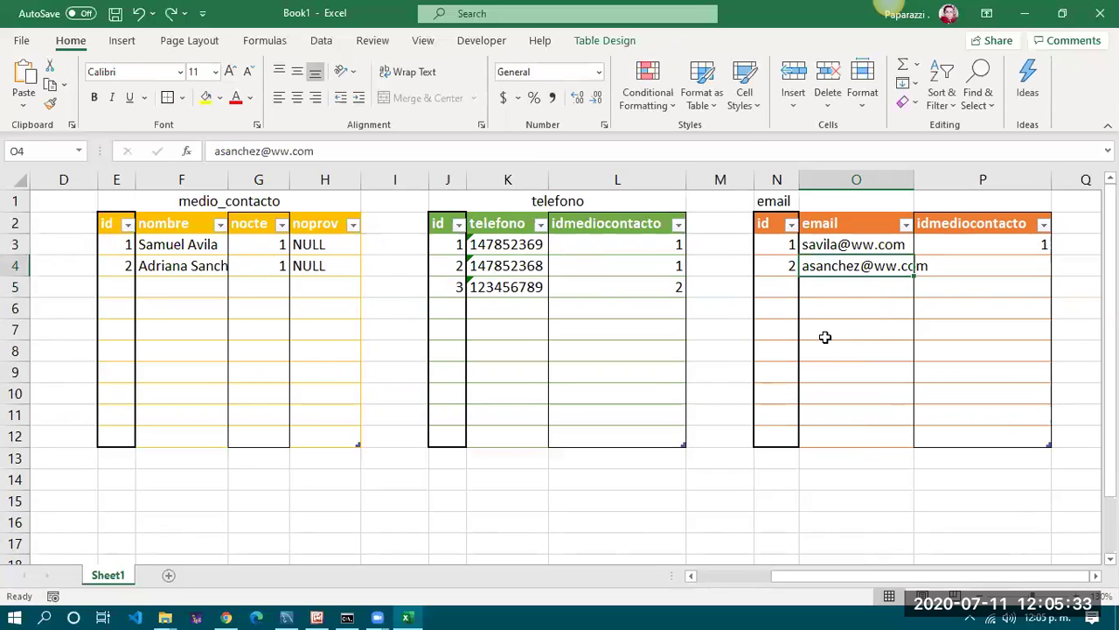
pyautogui.press('Right')
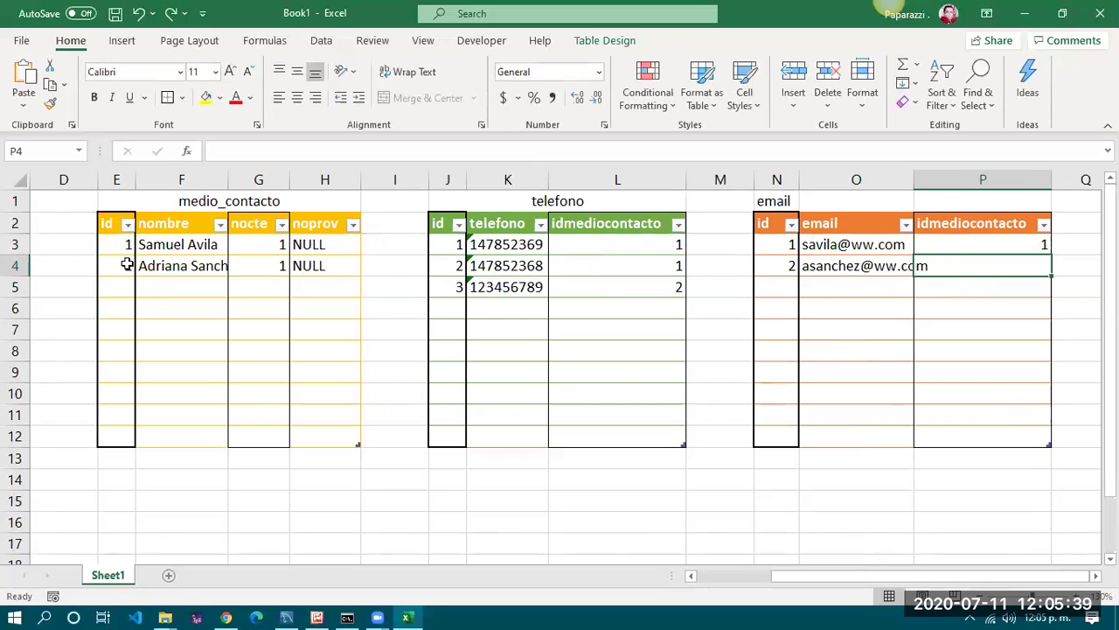
pyautogui.write('2')
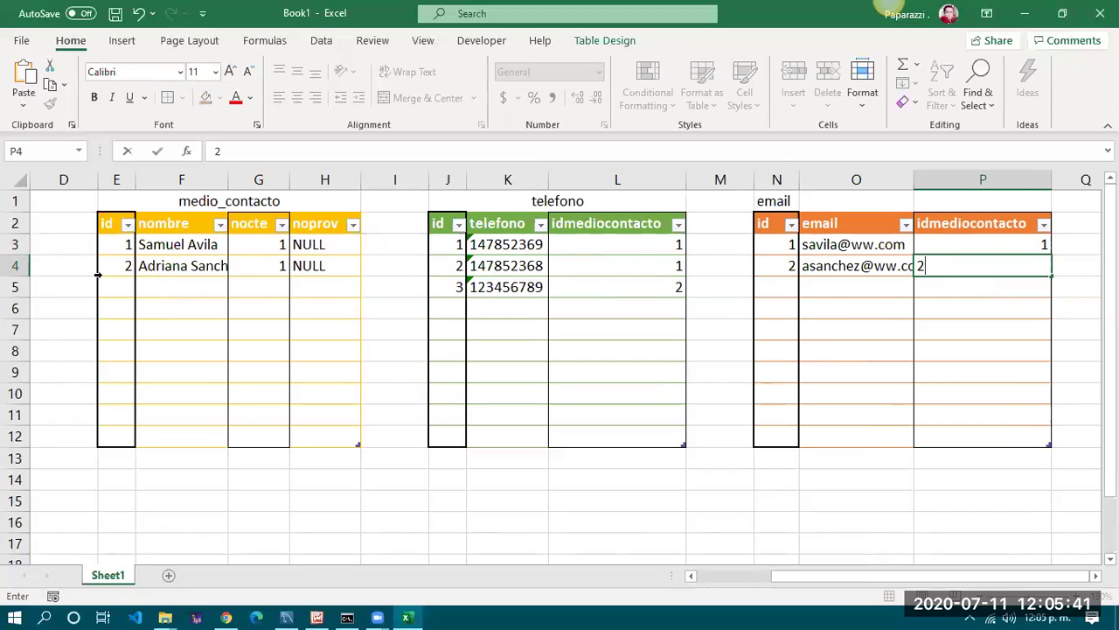
pyautogui.press('Return')
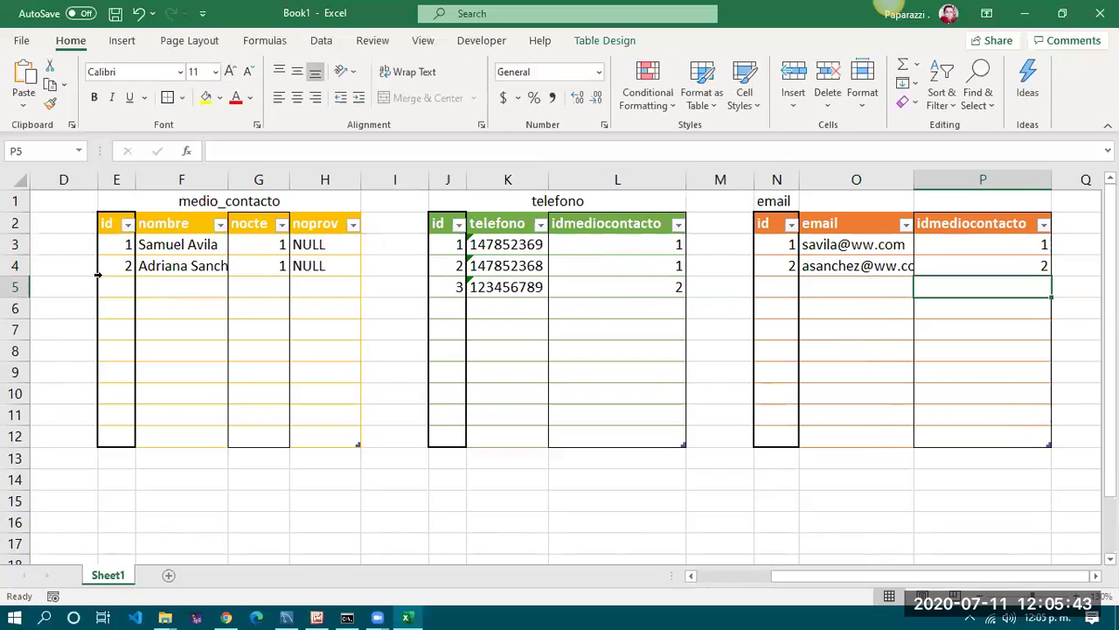
# Add email row 3: id 3, another address for contact 2 with its hyperlink removed
pyautogui.press('Left')
pyautogui.press('Left')
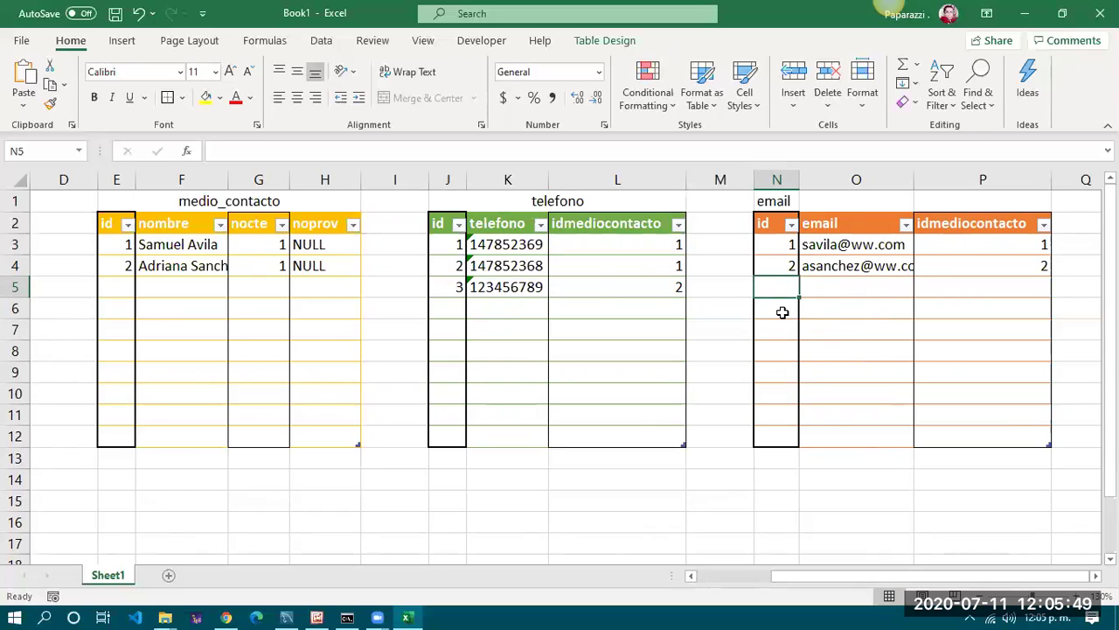
pyautogui.write('3')
pyautogui.press('Tab')
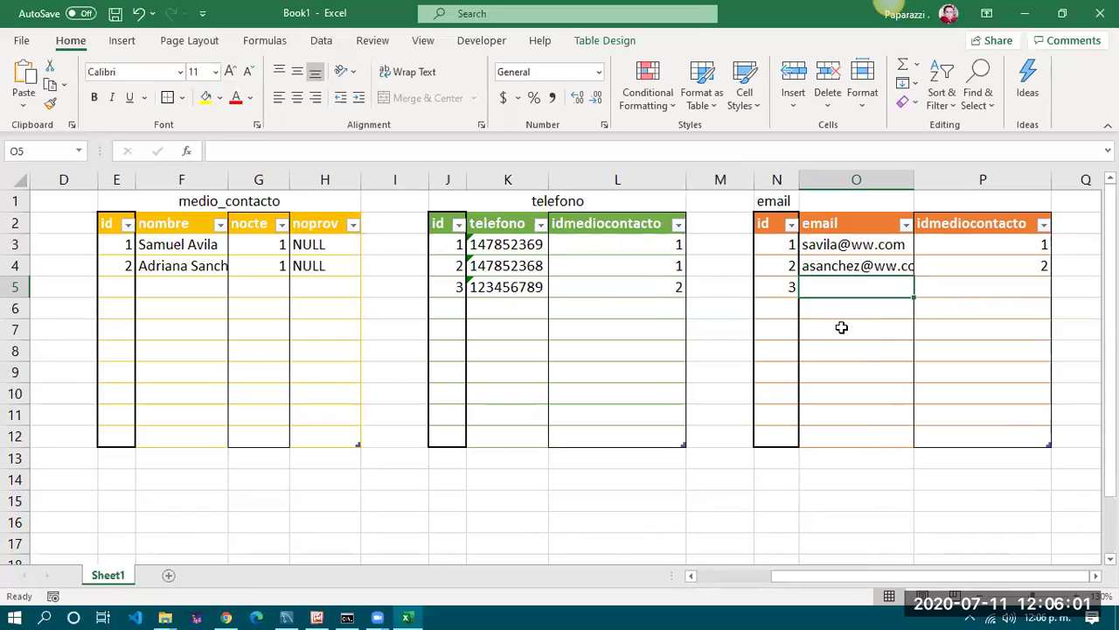
pyautogui.write('ani')
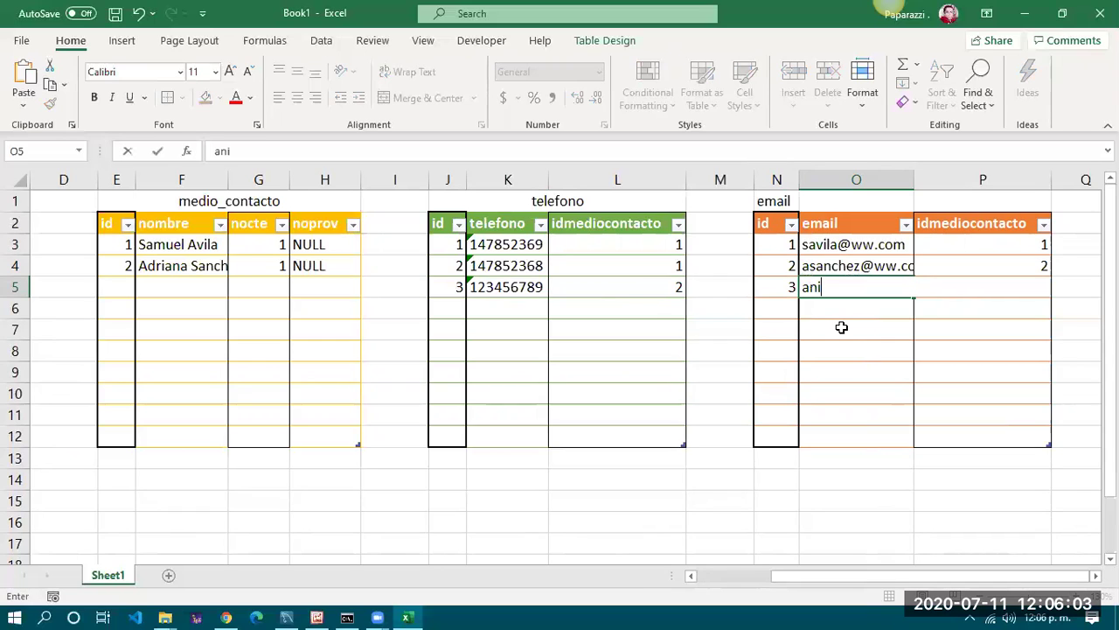
pyautogui.press('BackSpace')
pyautogui.press('BackSpace')
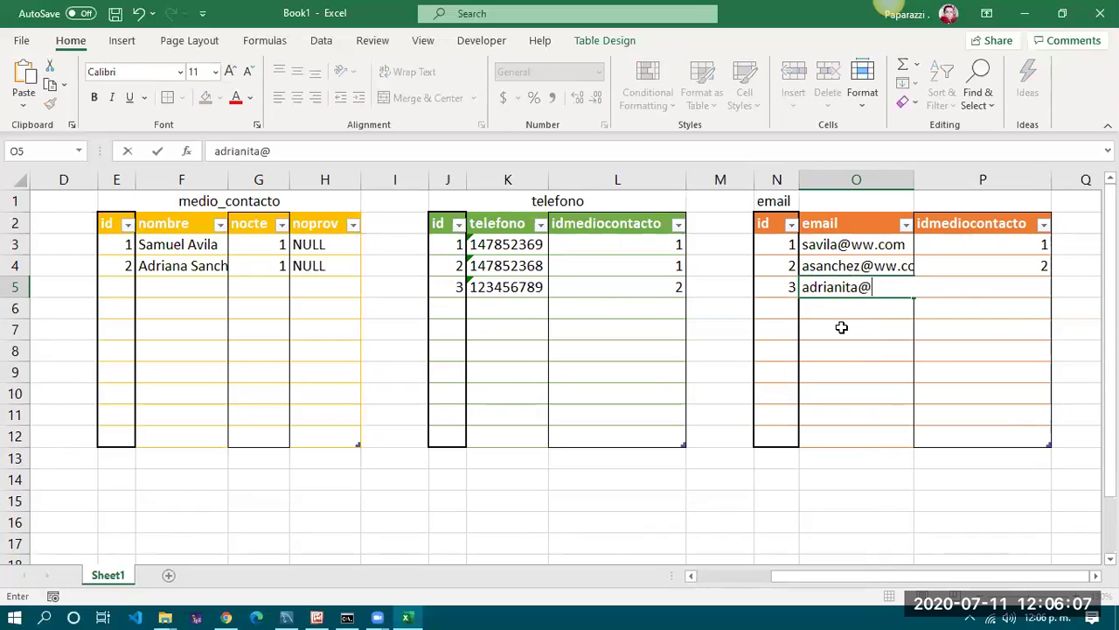
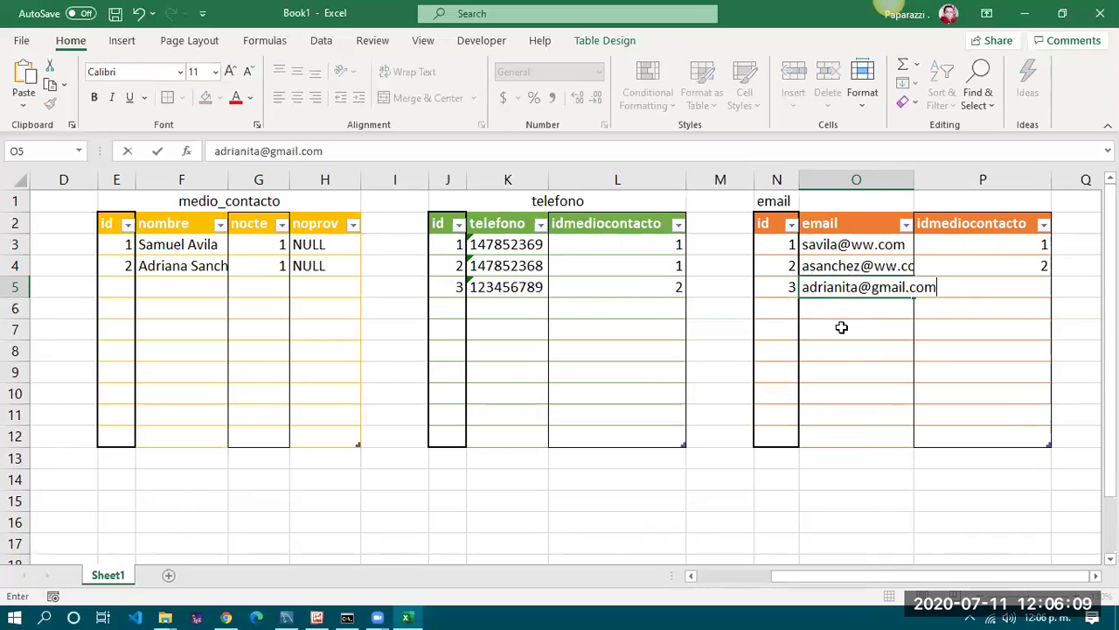
pyautogui.press('Return')
pyautogui.press('Up')
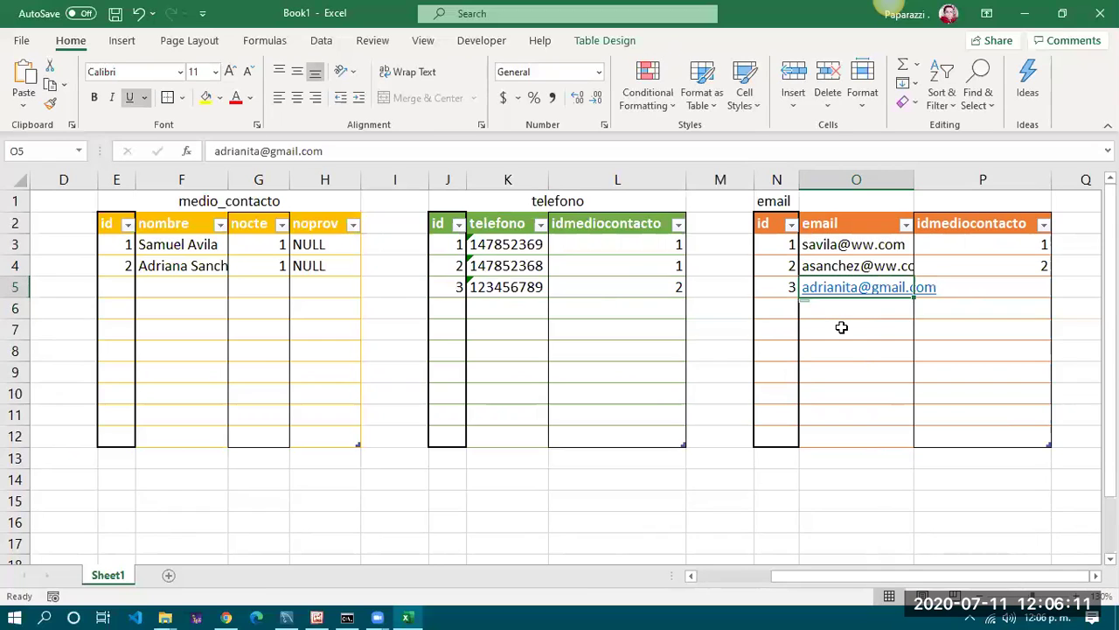
pyautogui.hotkey('ctrl', 'z')
pyautogui.press('Tab')
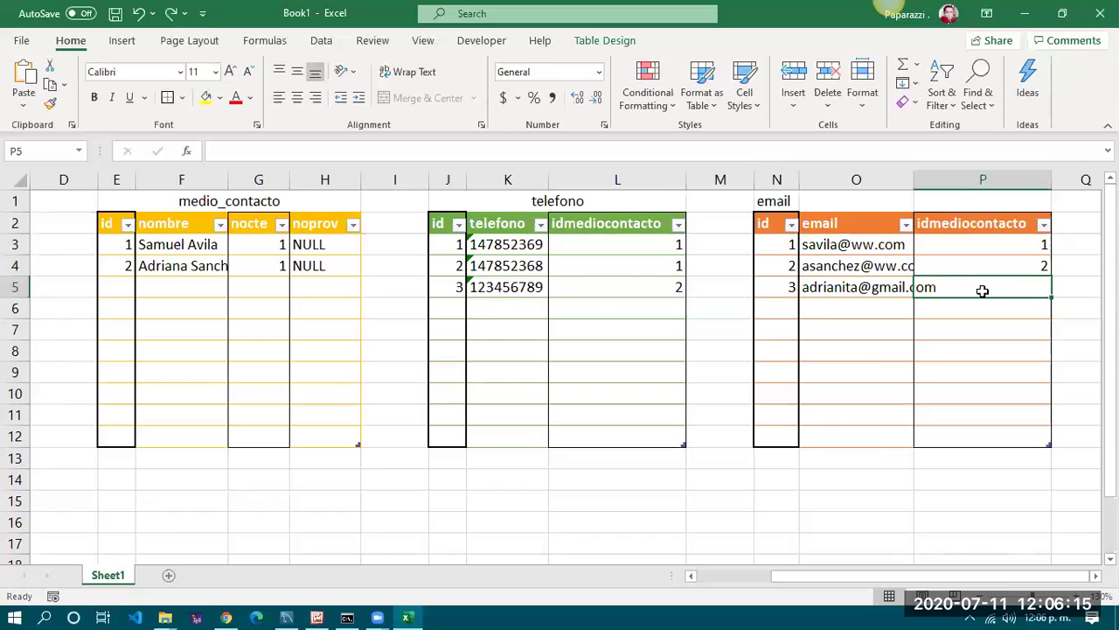
pyautogui.write('2')
pyautogui.press('Return')
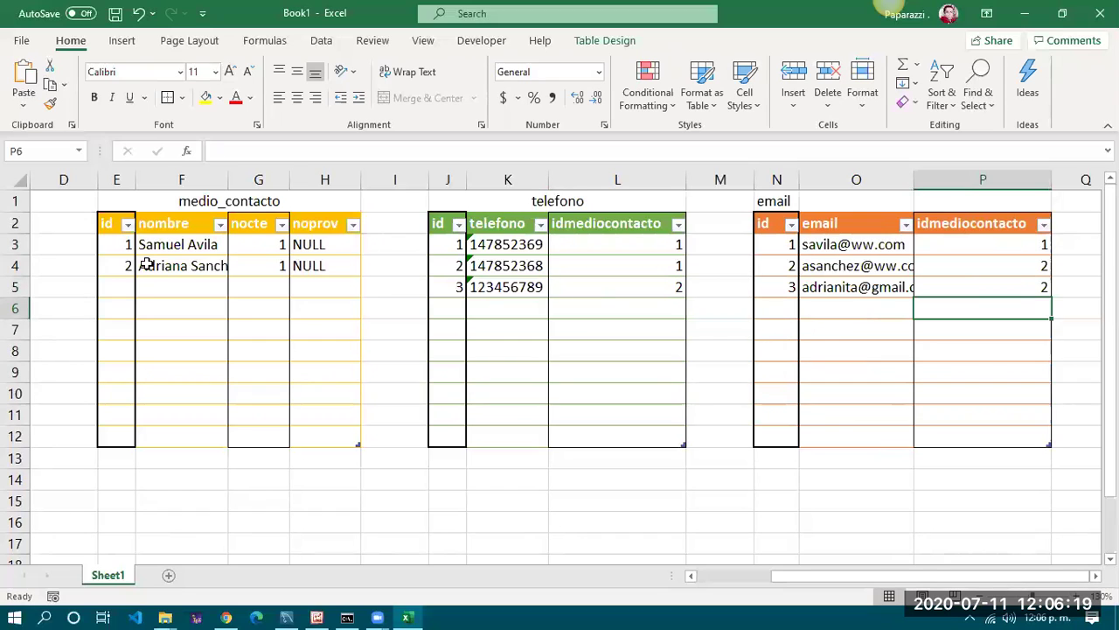
pyautogui.click(146, 265)
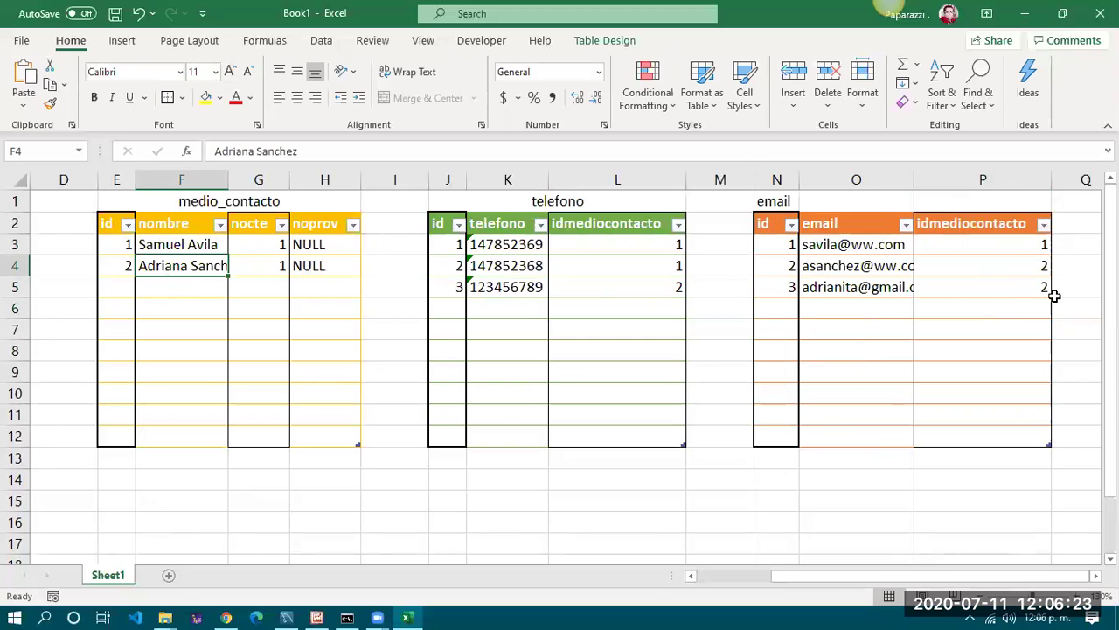
# In cliente row 4, enter nocte 2, commercial name Jose Cuervo and legal name JC SA de CV
pyautogui.hscroll(-3, 887, 586)
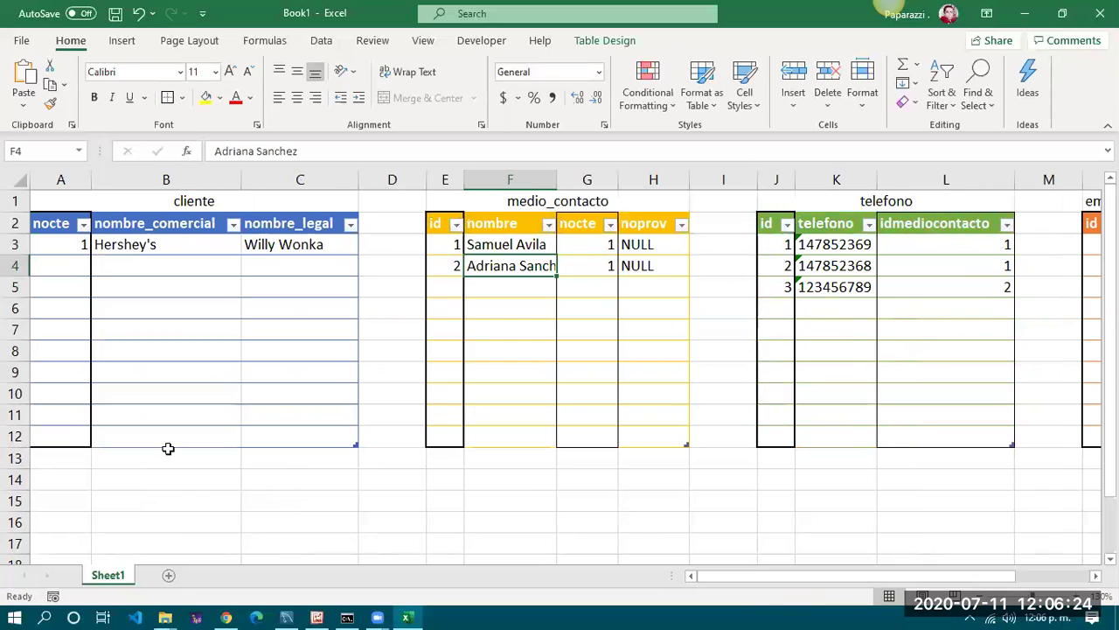
pyautogui.click(72, 261)
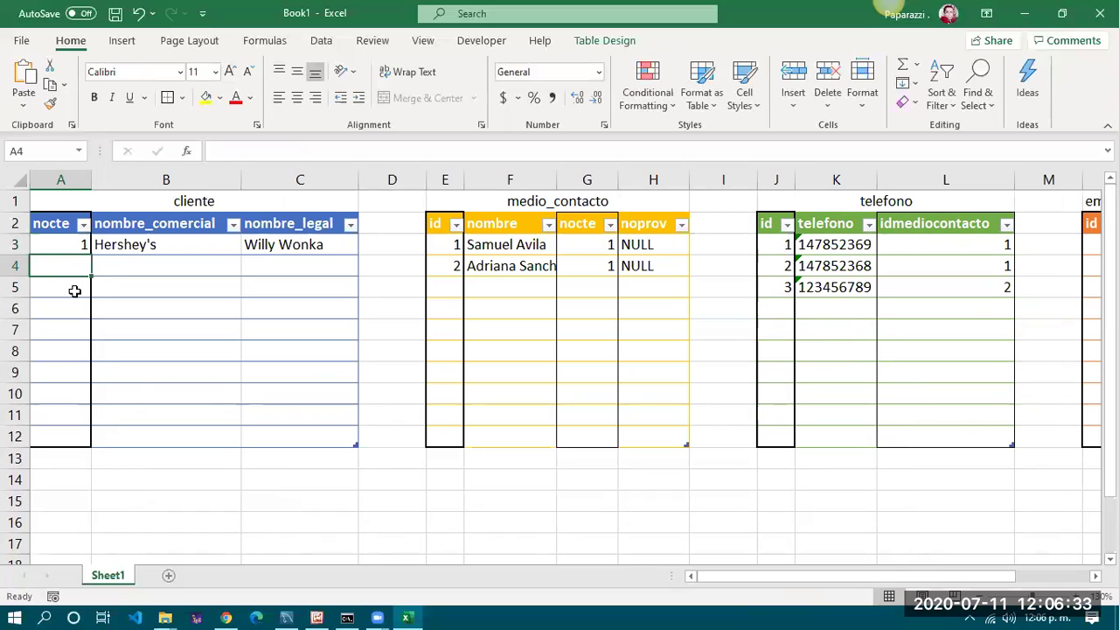
pyautogui.write('Te')
pyautogui.press('BackSpace')
pyautogui.press('BackSpace')
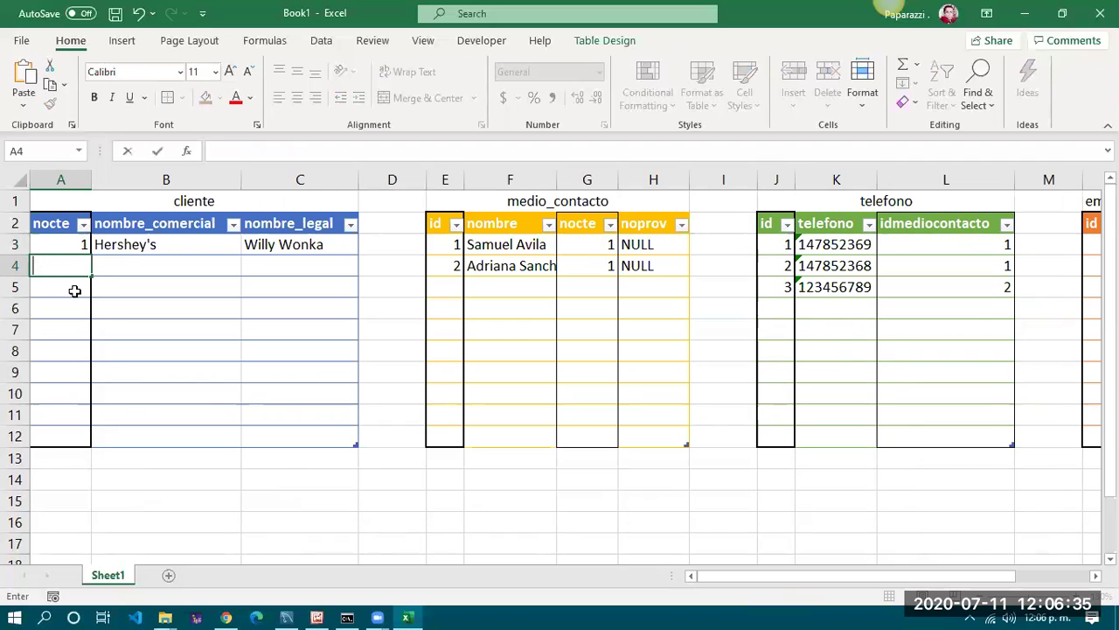
pyautogui.write('2')
pyautogui.press('Tab')
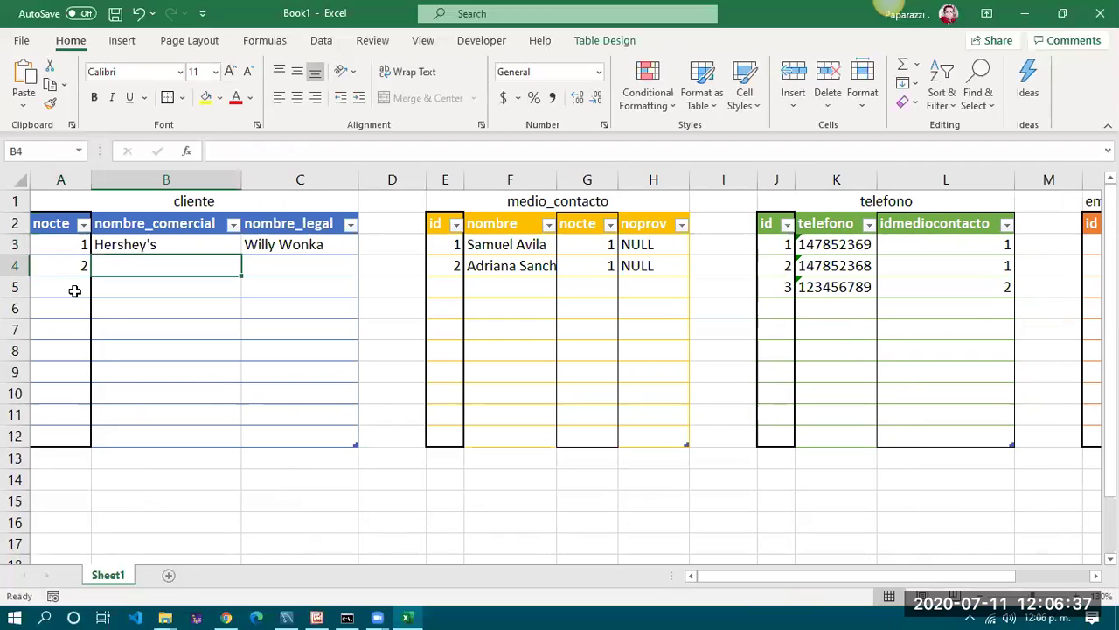
pyautogui.write('Jose C')
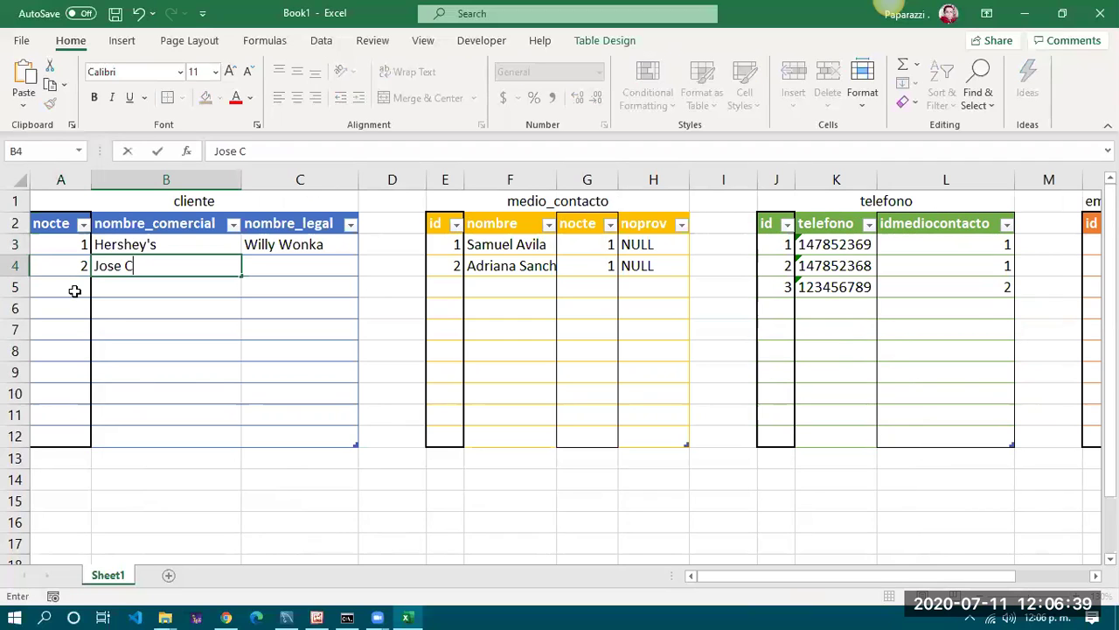
pyautogui.write('uervo')
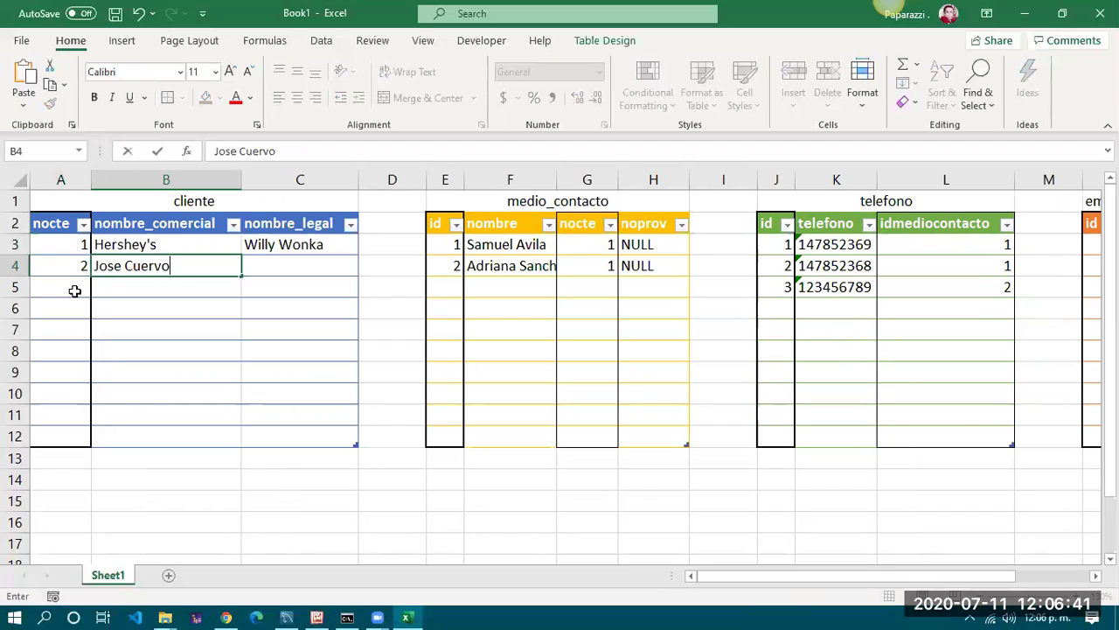
pyautogui.press('Tab')
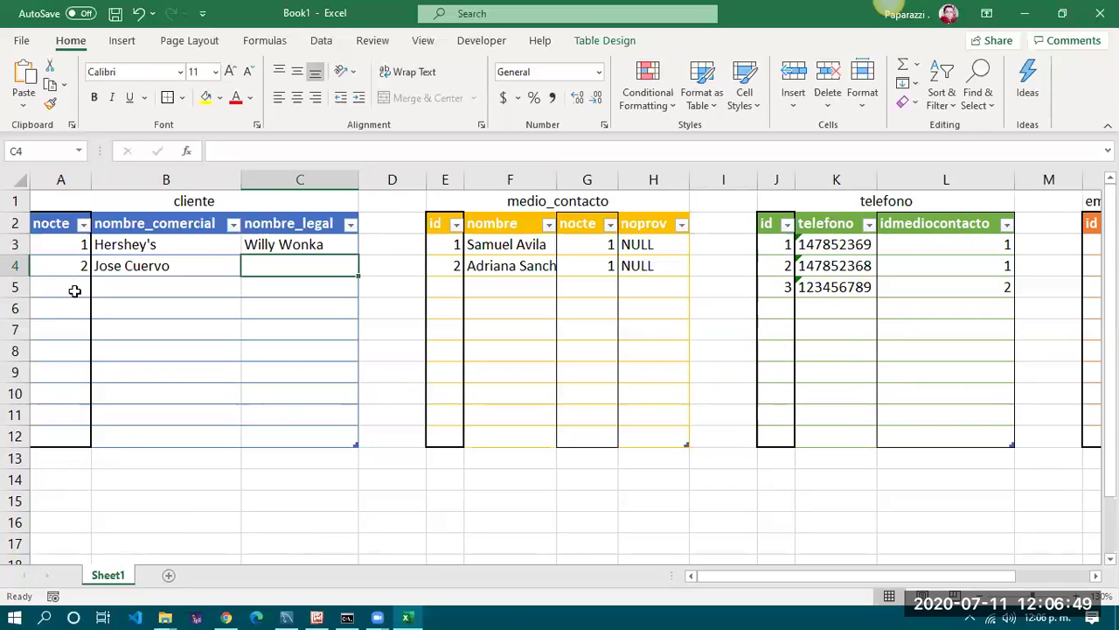
pyautogui.write('JC S')
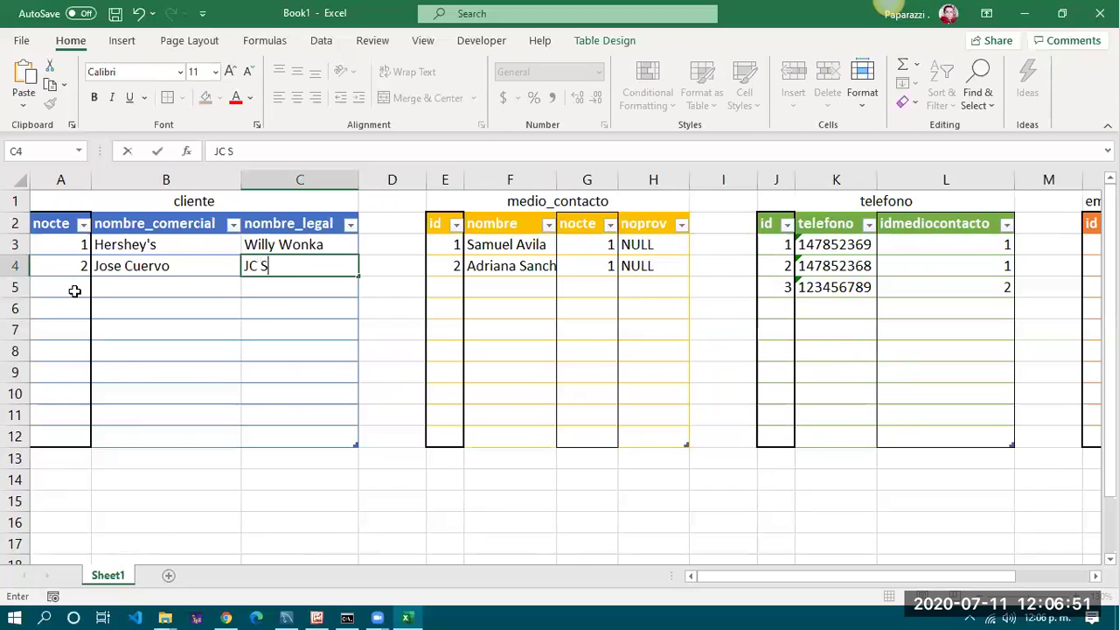
pyautogui.write('A de CV')
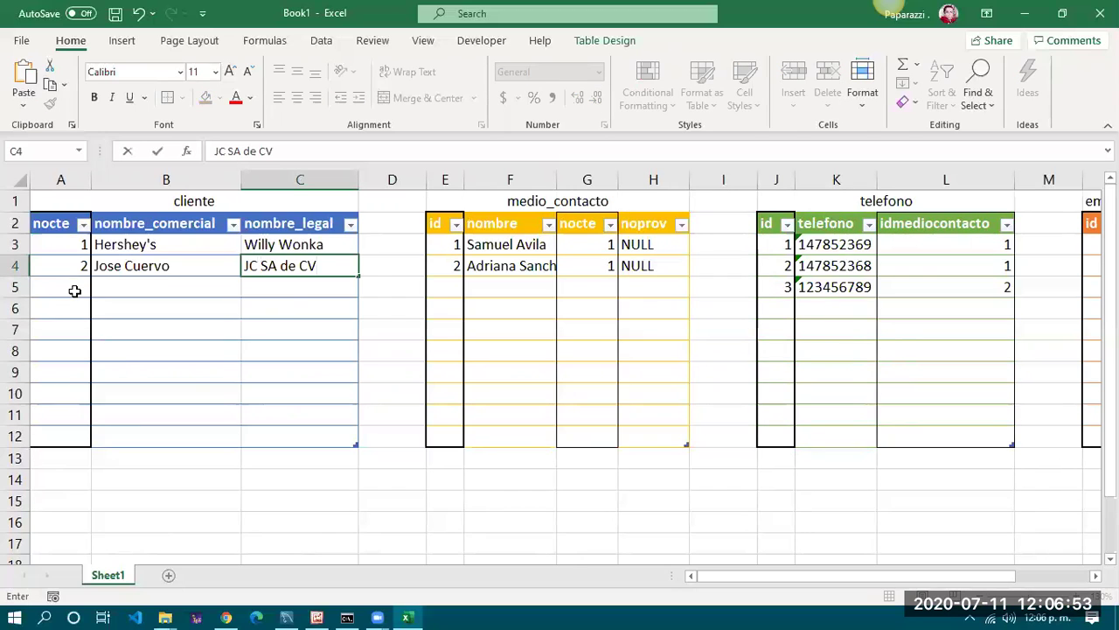
pyautogui.press('Tab')
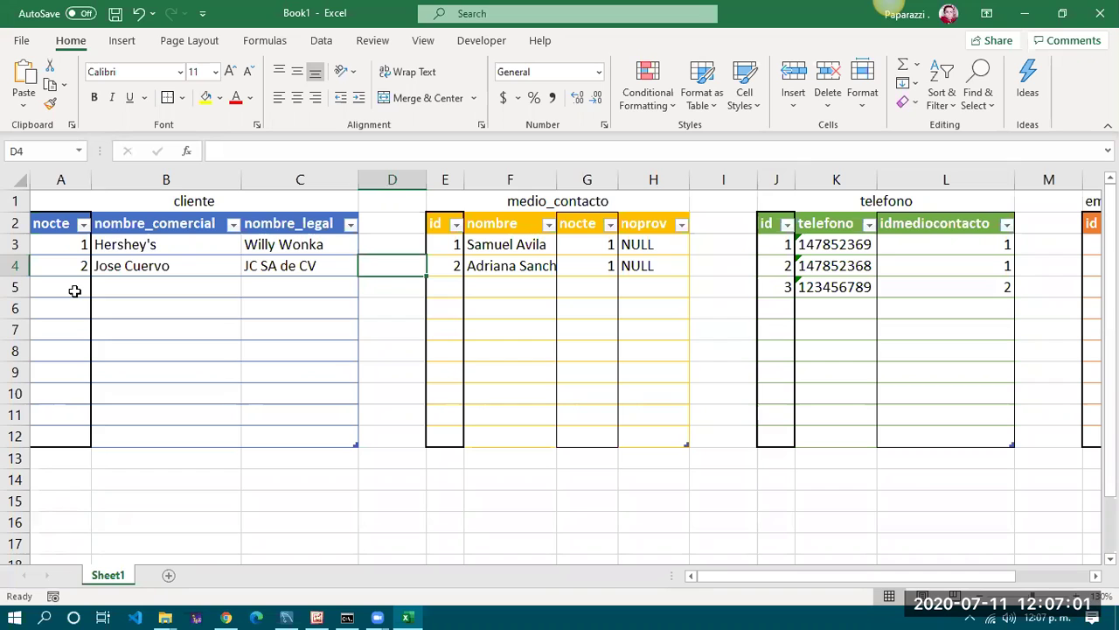
pyautogui.press('Down')
pyautogui.press('Right')
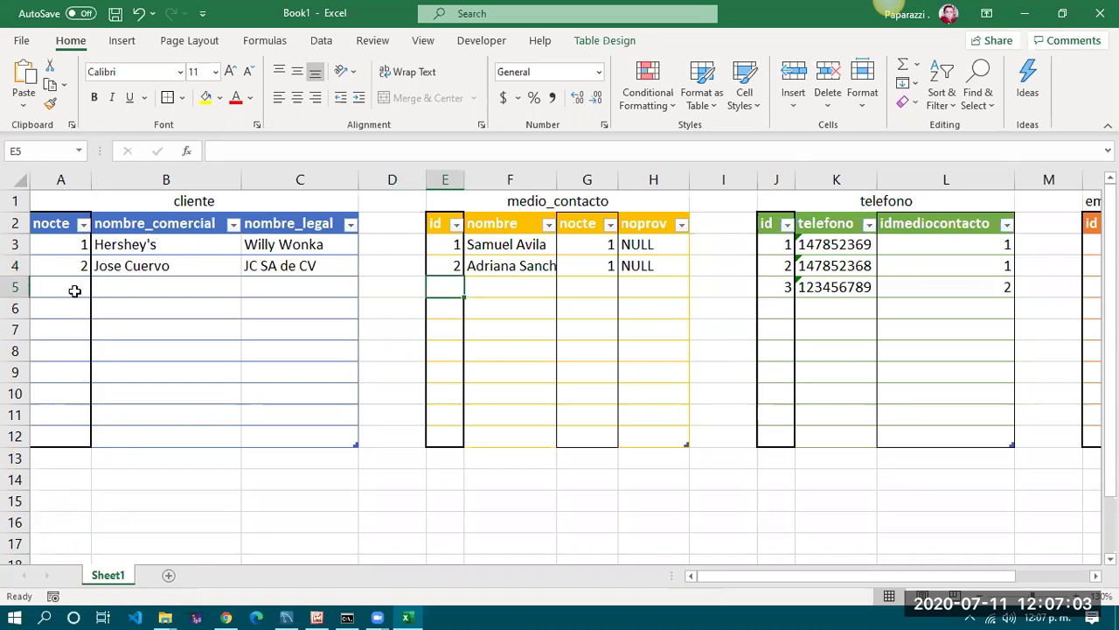
# Start medio_contacto row 3 with id 3 and the third contact's name
pyautogui.write('3')
pyautogui.press('Tab')
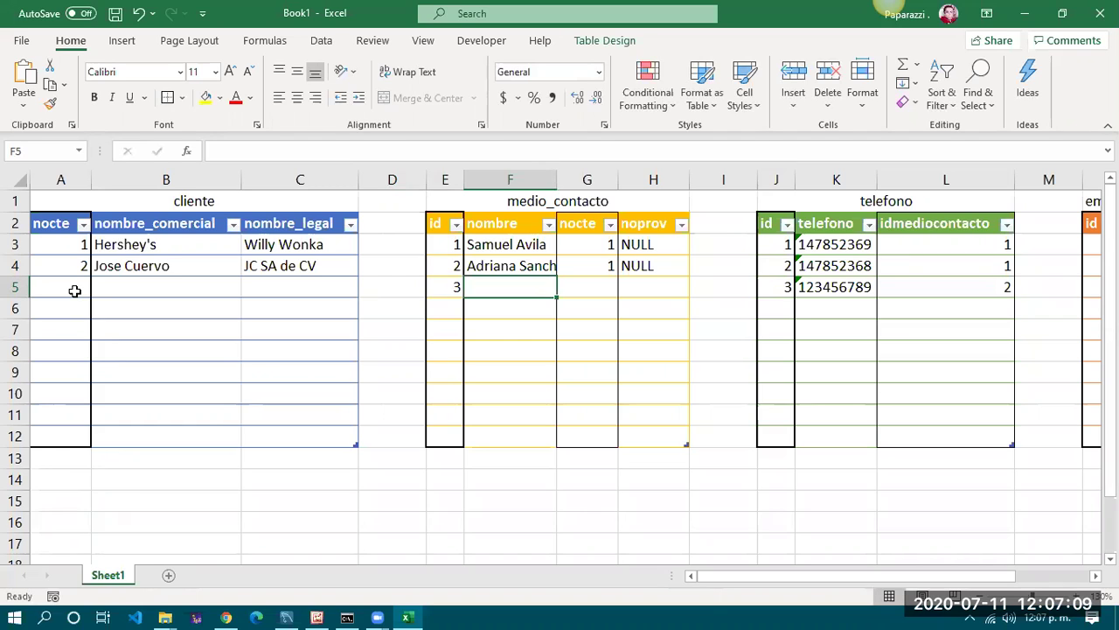
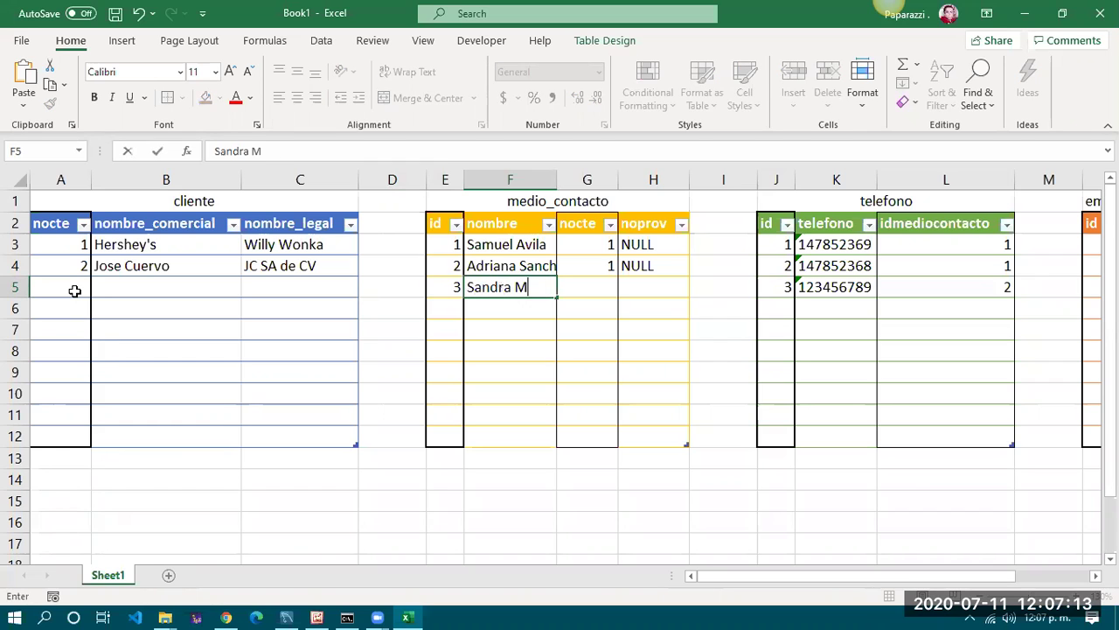
pyautogui.press('Tab')
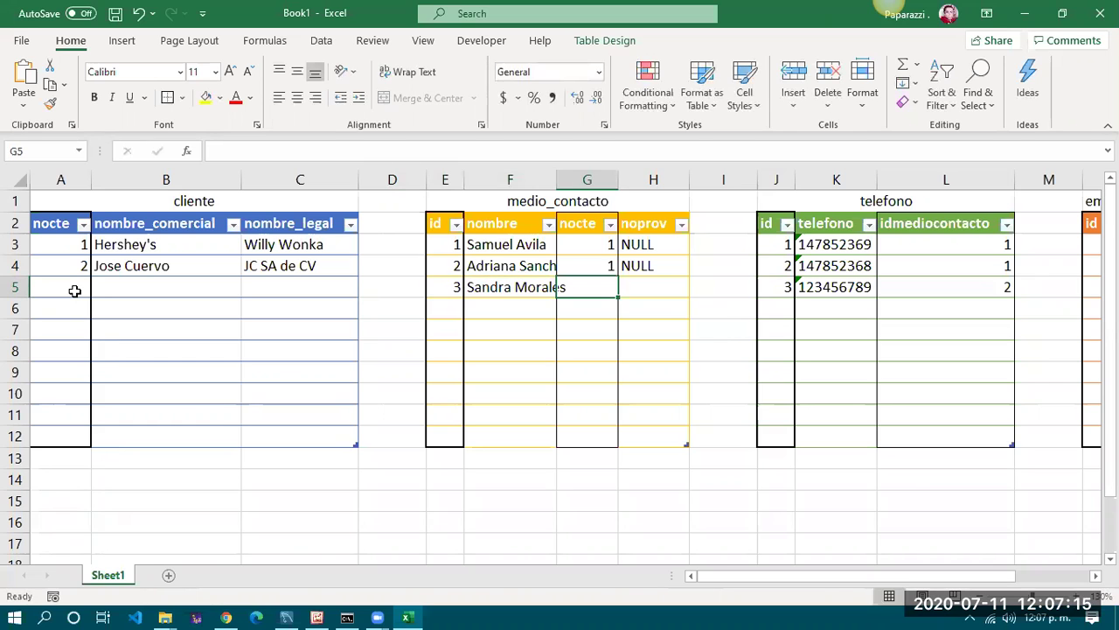
# Set the third contact's nocte to 2, linking to Jose Cuervo, and noprov to NULL
pyautogui.click(518, 284)
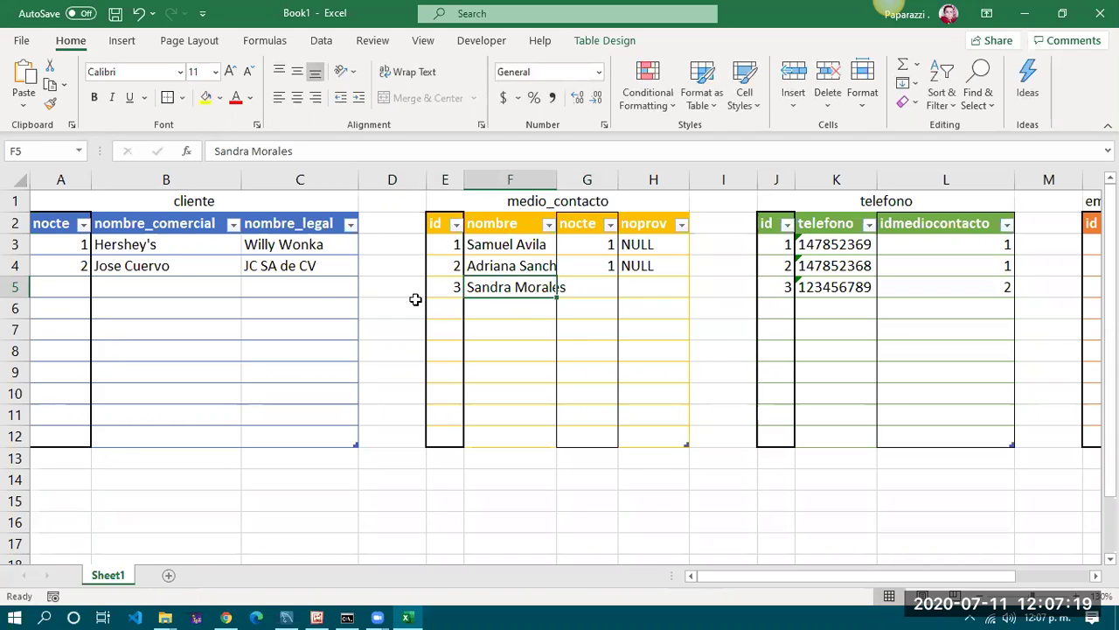
pyautogui.click(68, 264)
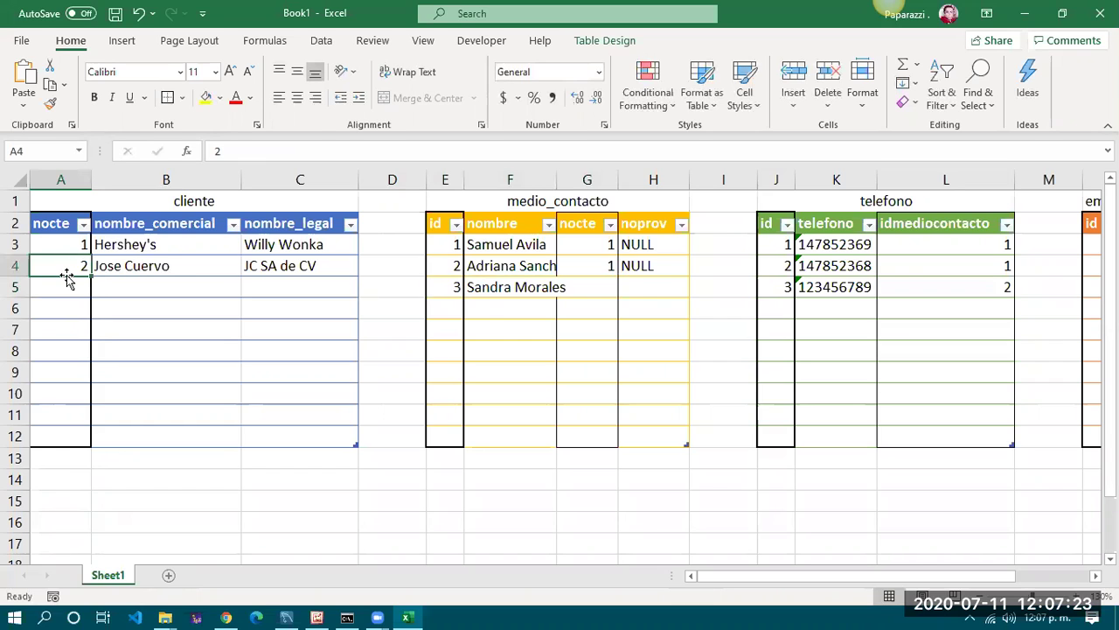
pyautogui.click(592, 295)
pyautogui.write('2')
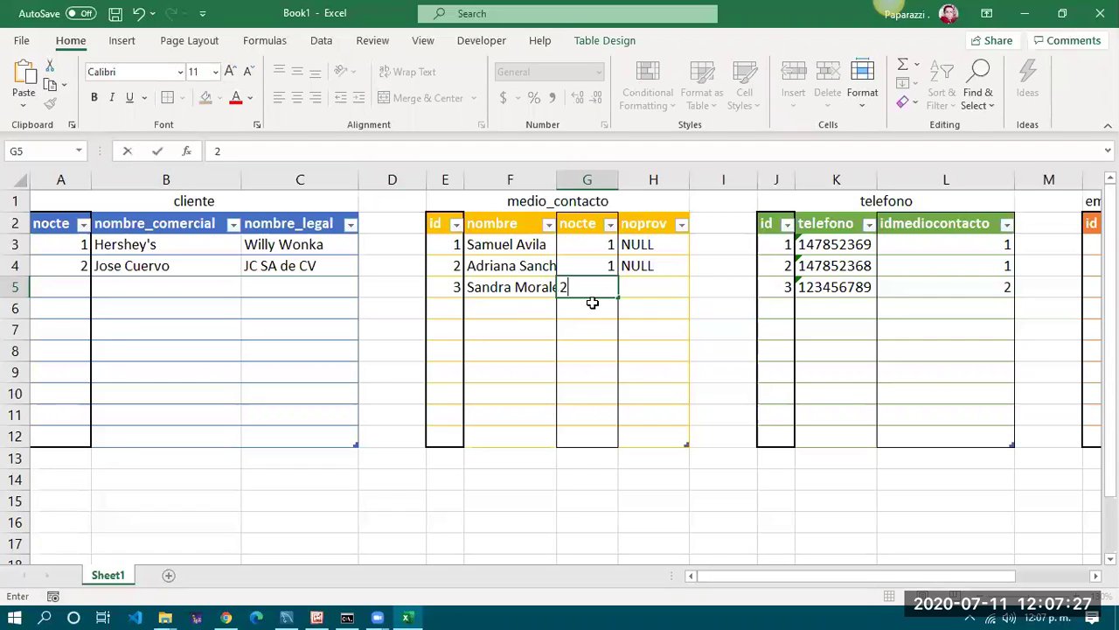
pyautogui.click(644, 295)
pyautogui.write('NULL')
pyautogui.press('Tab')
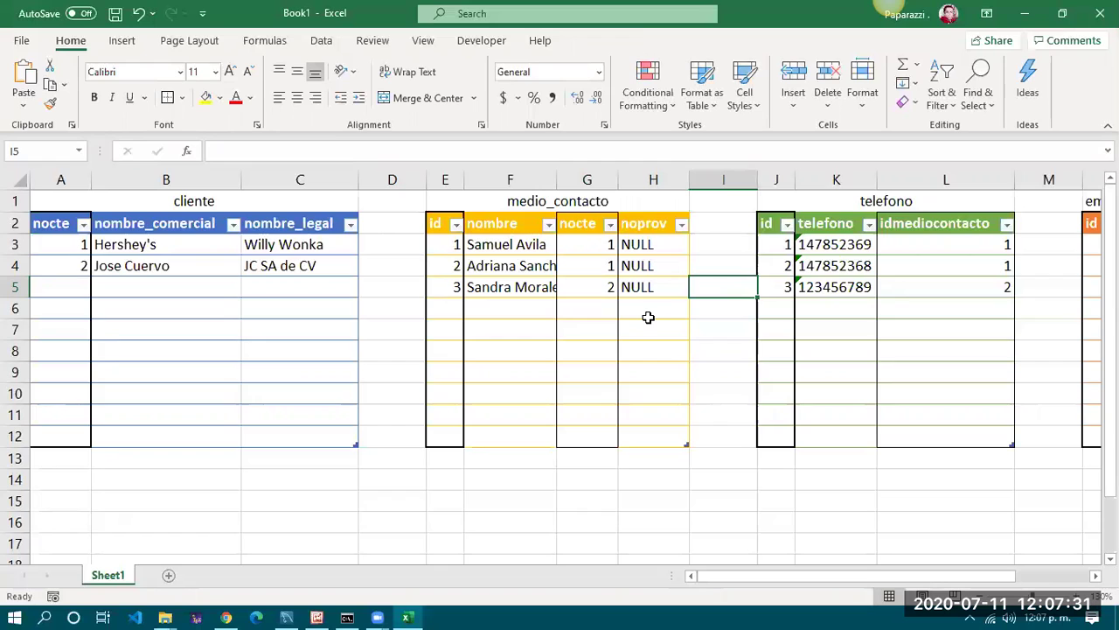
pyautogui.click(499, 289)
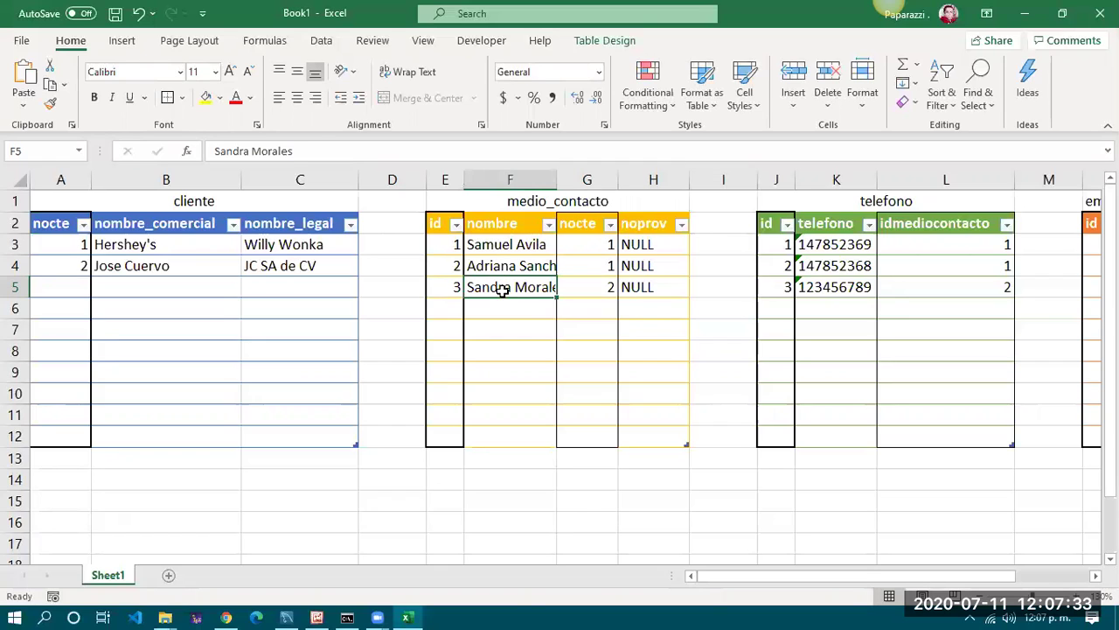
pyautogui.click(786, 307)
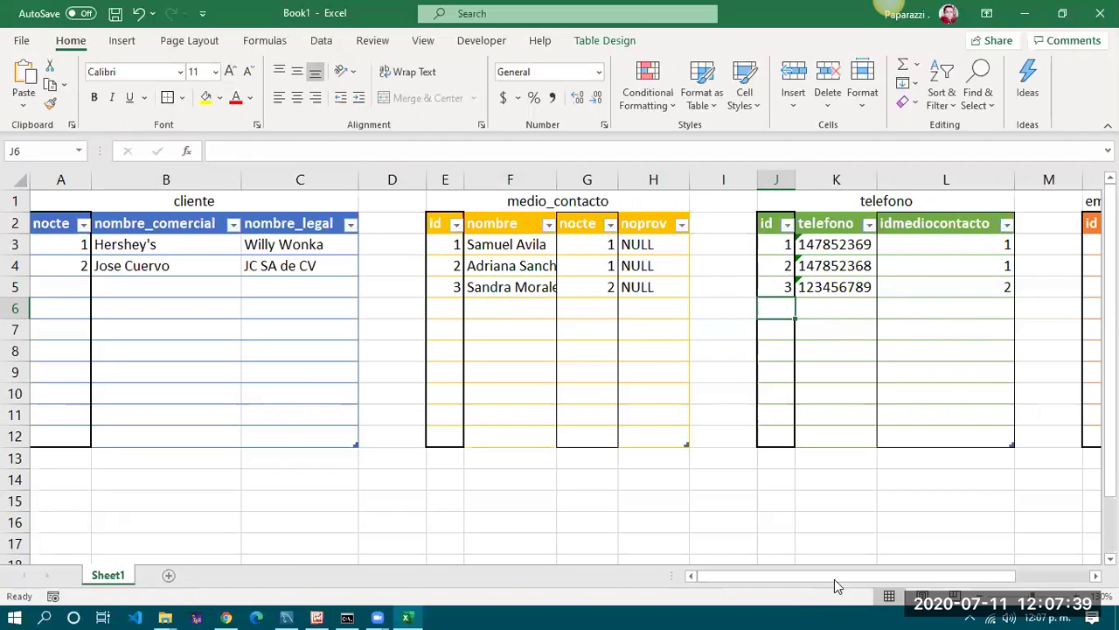
# Enter email id 4, the third contact's address without a hyperlink, and idmediocontacto 3
pyautogui.hscroll(3, 835, 575)
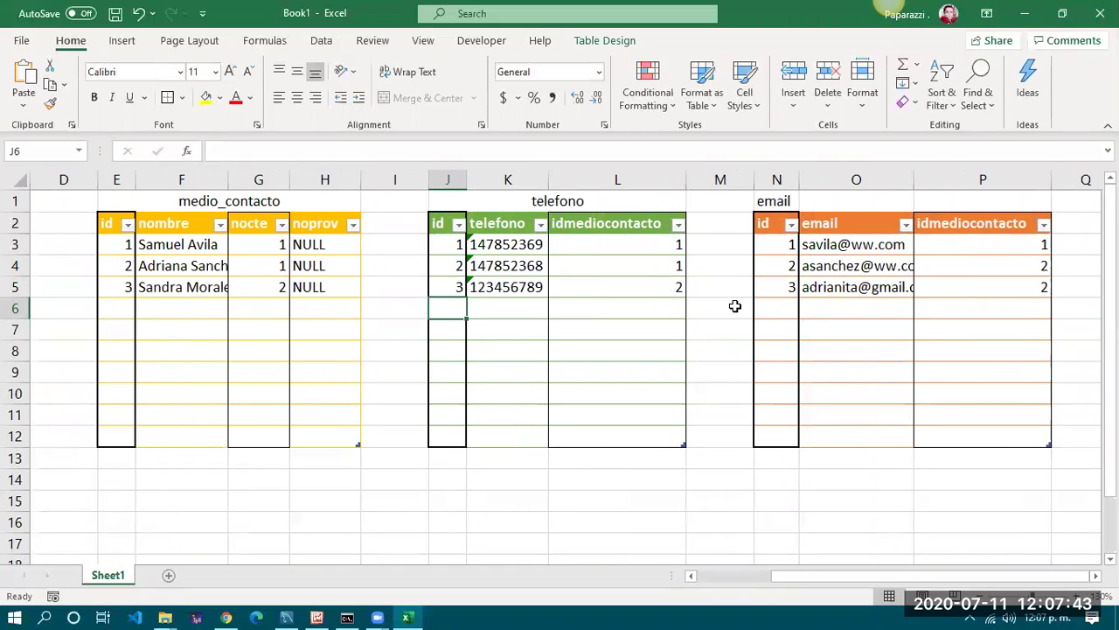
pyautogui.click(778, 306)
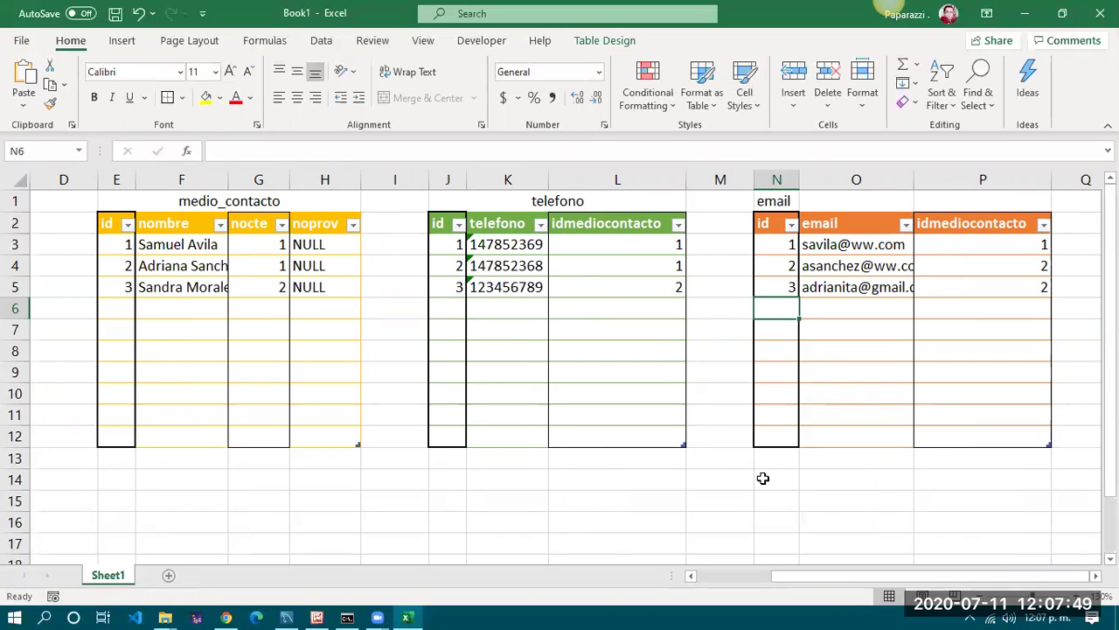
pyautogui.write('4')
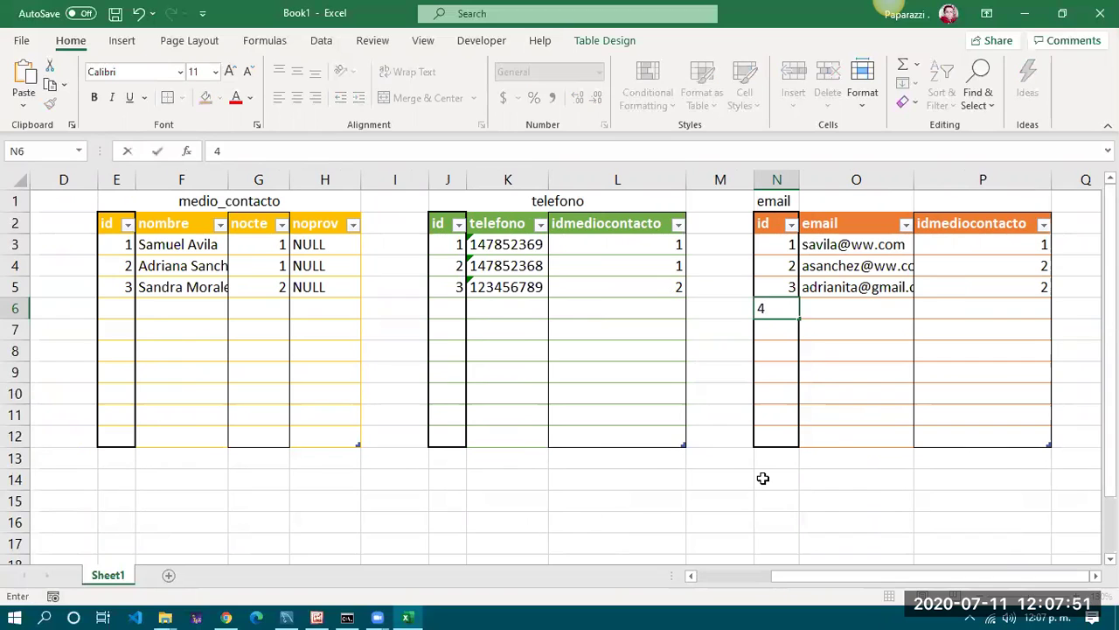
pyautogui.press('Tab')
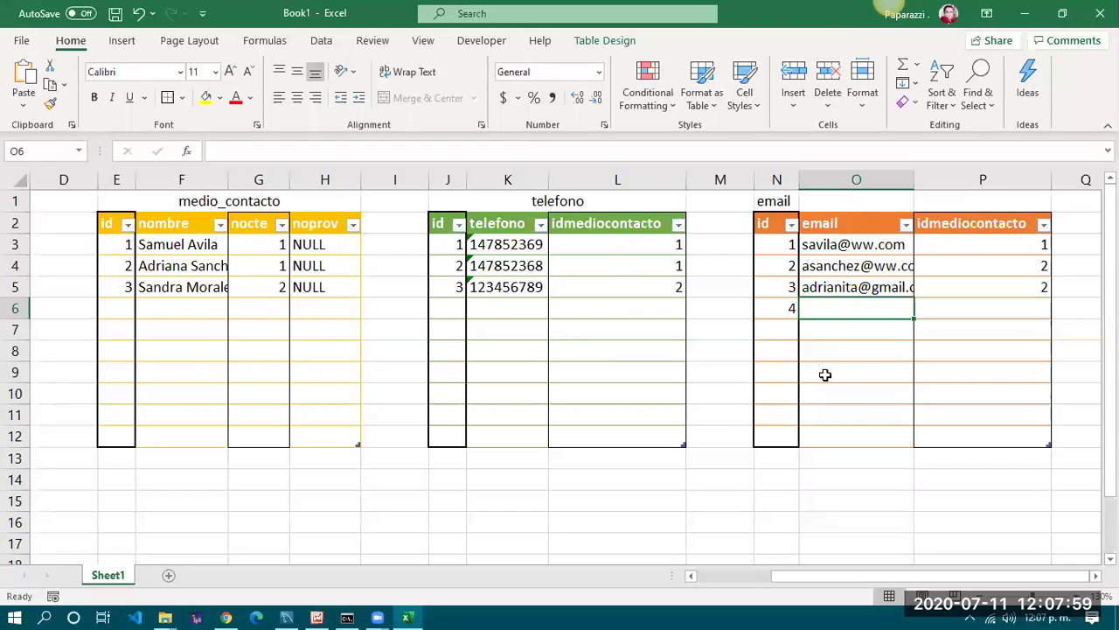
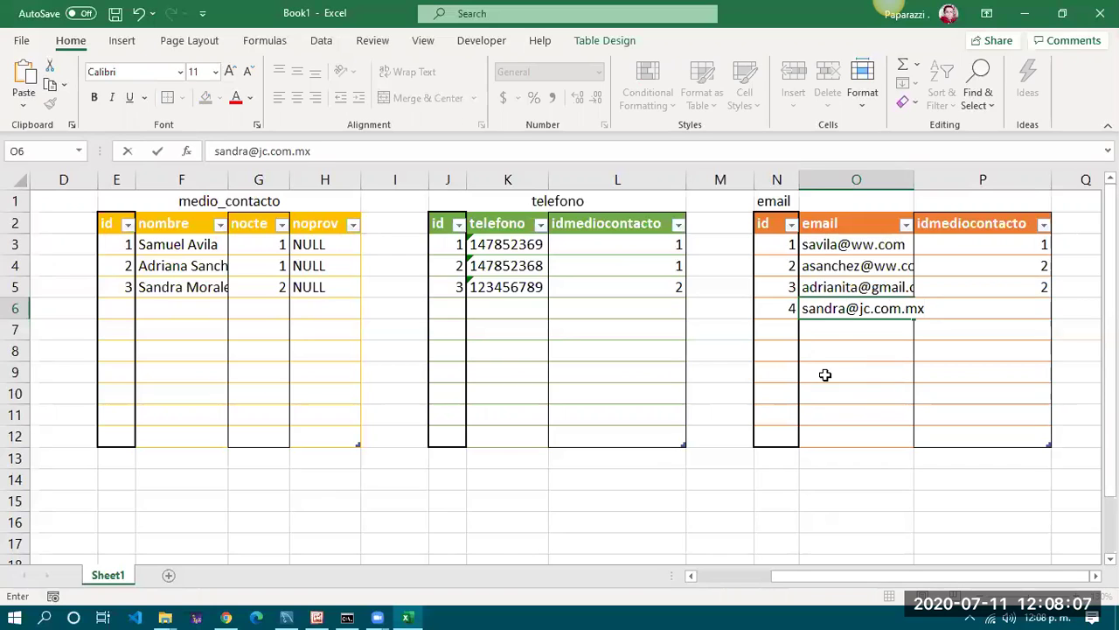
pyautogui.press('Return')
pyautogui.hotkey('ctrl', 'z')
pyautogui.press('Tab')
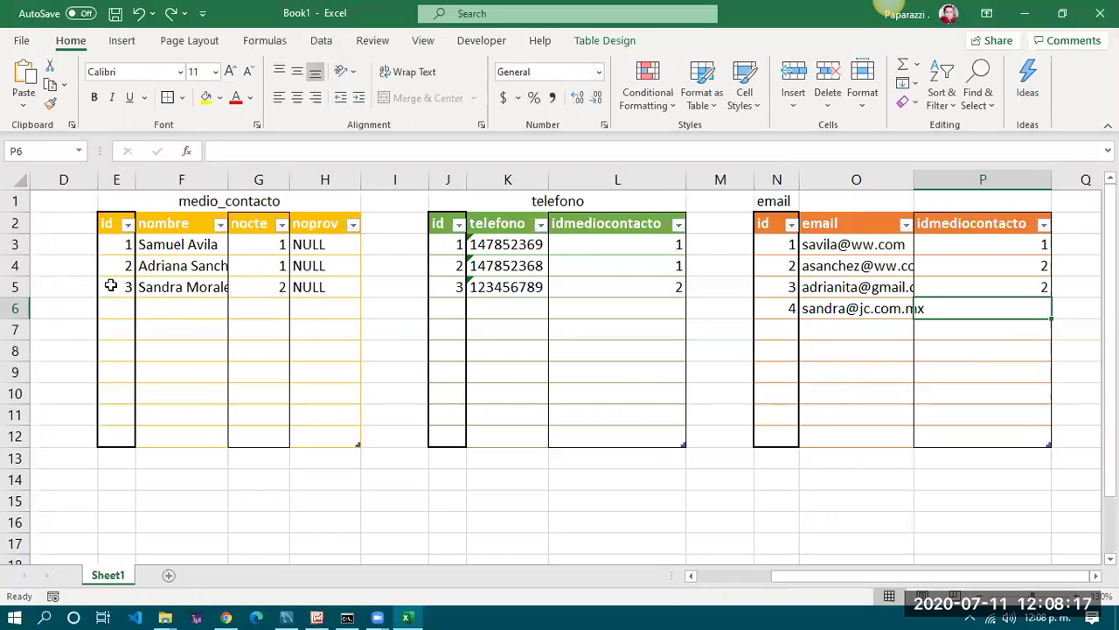
pyautogui.write('3')
pyautogui.press('Return')
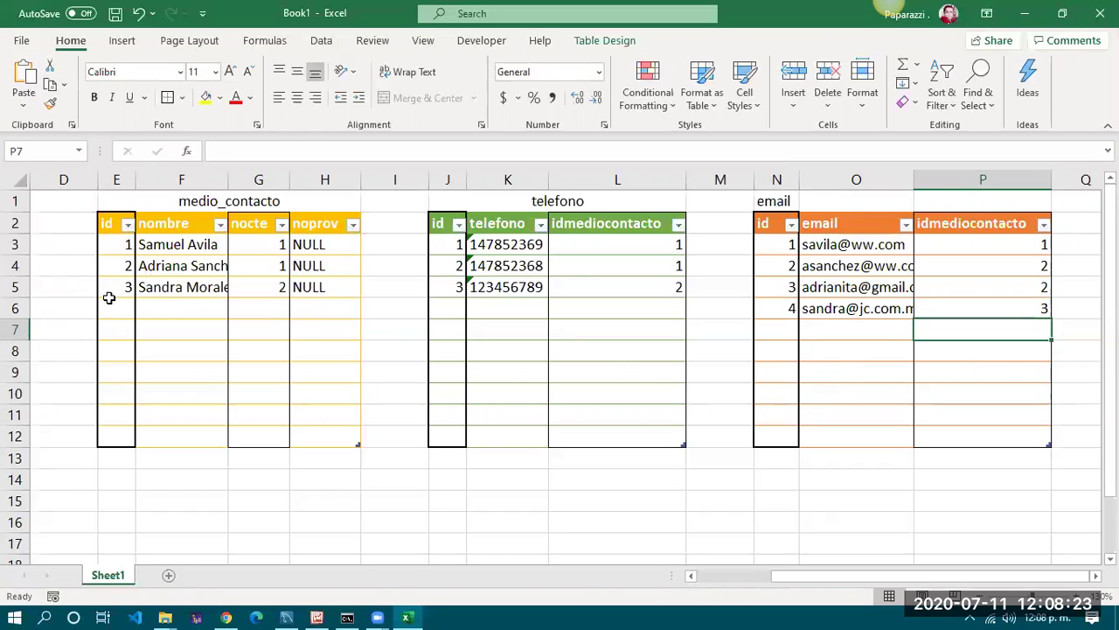
pyautogui.moveTo(847, 575); pyautogui.dragTo(775, 575)
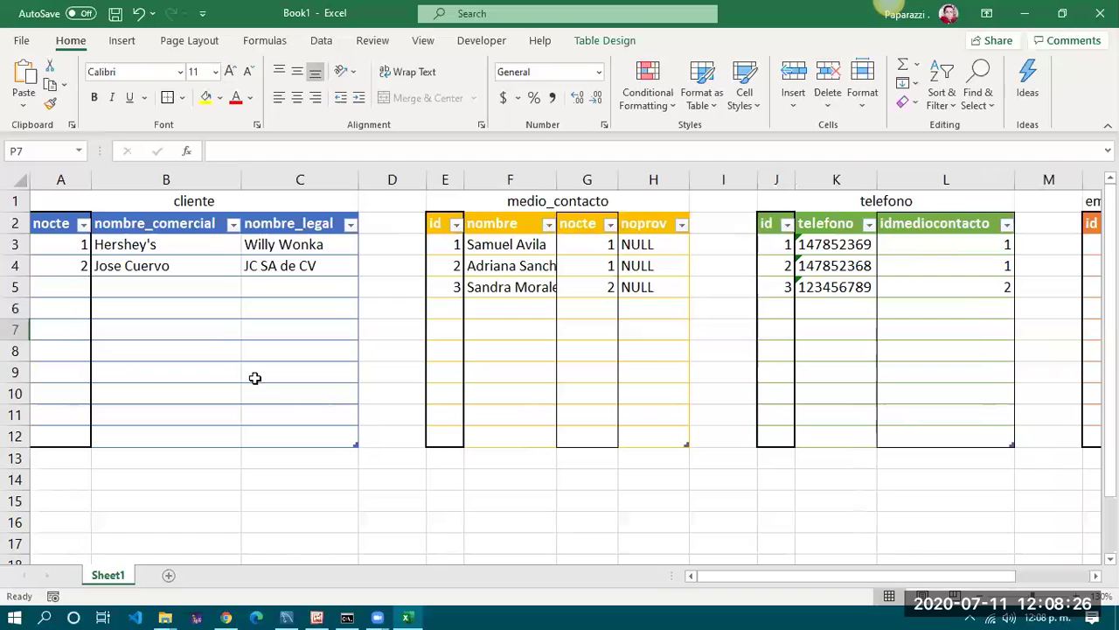
# Enter id 4 in the new medio_contacto row and auto-fit columns E to H
pyautogui.click(53, 266)
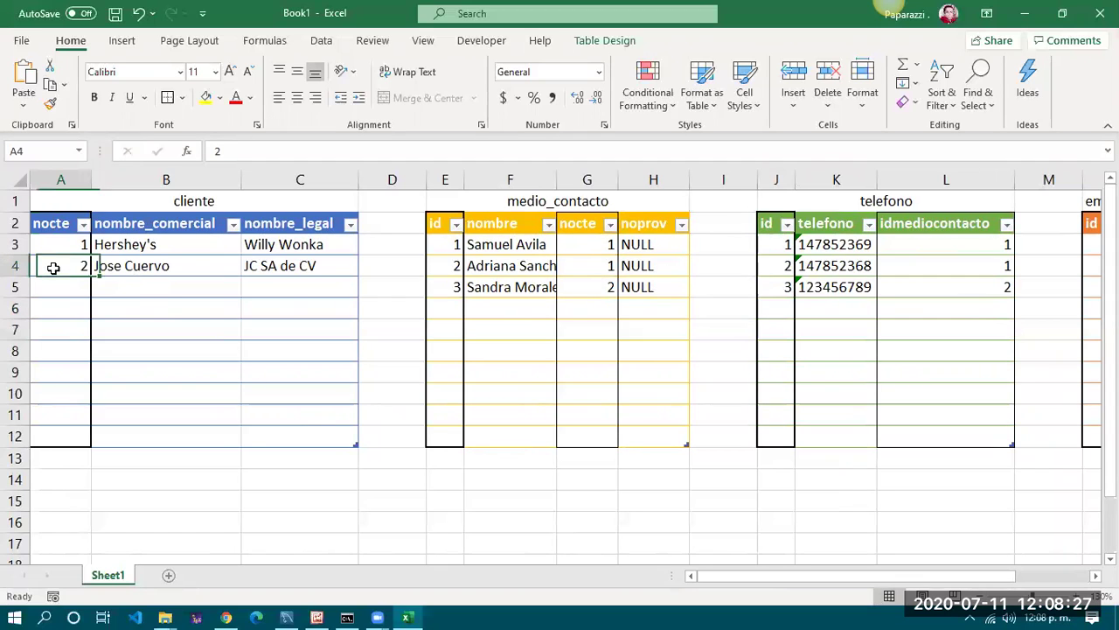
pyautogui.click(449, 306)
pyautogui.write('4')
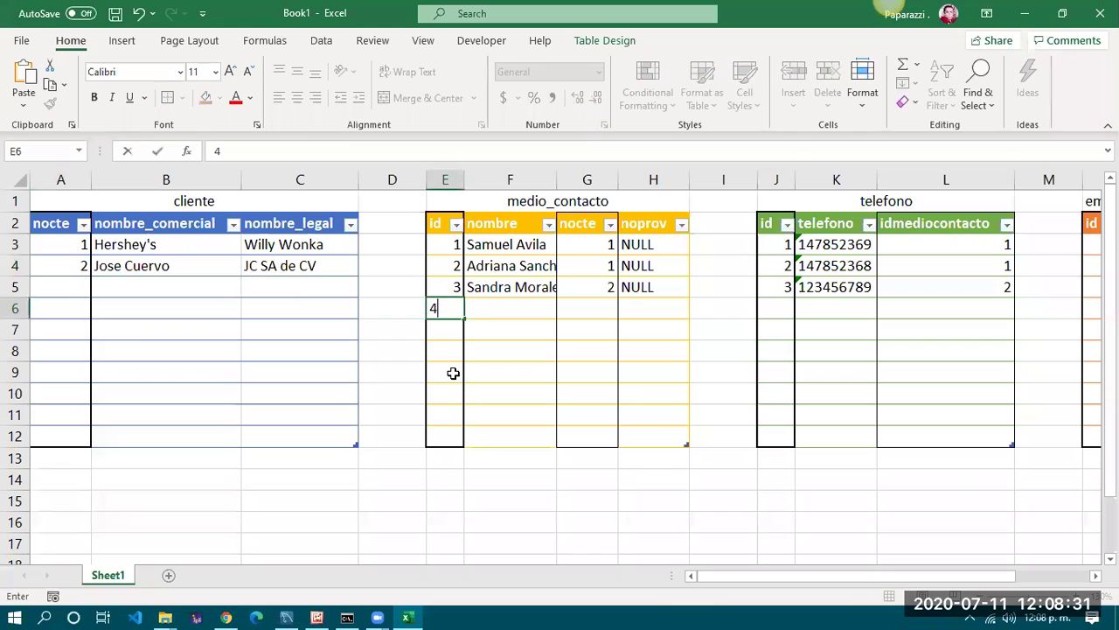
pyautogui.press('Tab')
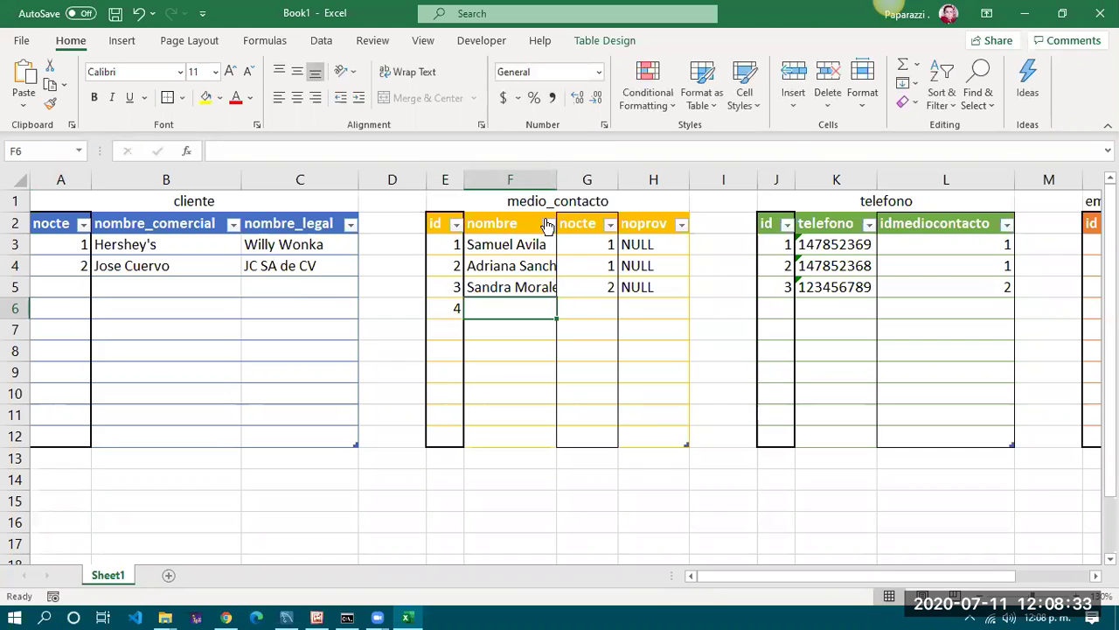
pyautogui.moveTo(513, 171)
pyautogui.mouseDown()
pyautogui.moveTo(449, 178)
pyautogui.moveTo(687, 181)
pyautogui.mouseUp()
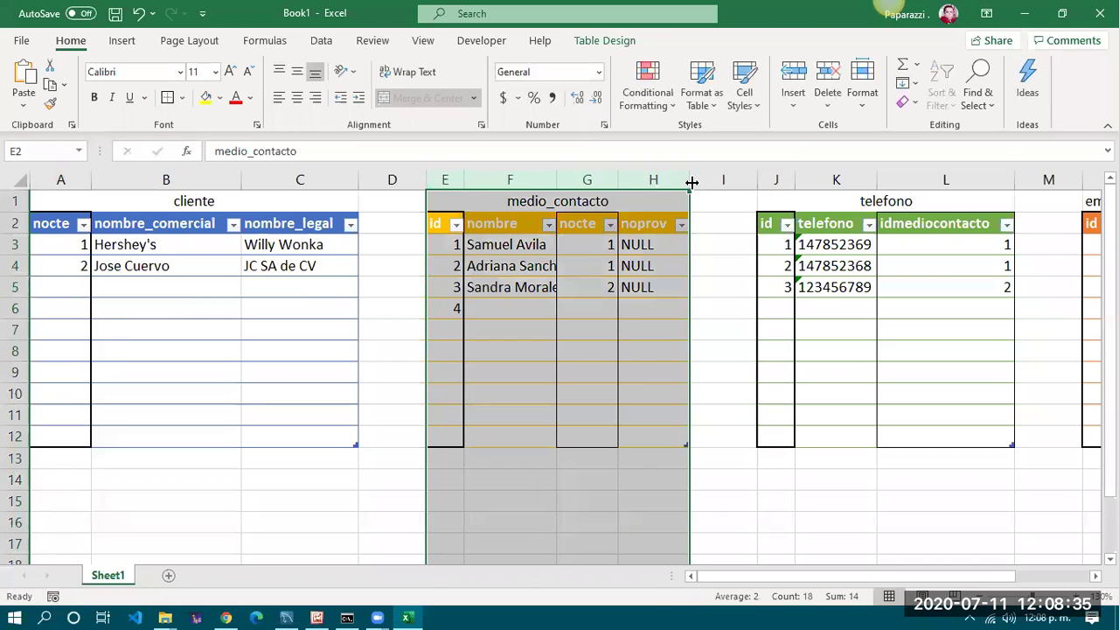
pyautogui.doubleClick(688, 179)
# Fill the row with the second contact's name via AutoComplete, nocte 2 and noprov NULL
pyautogui.click(527, 308)
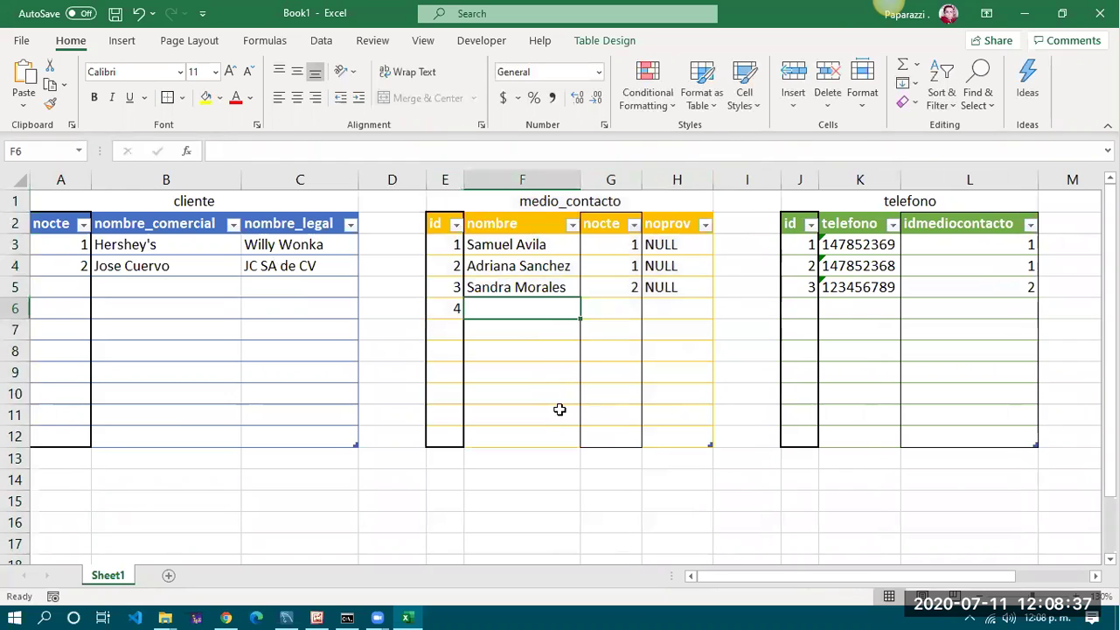
pyautogui.write('Adri')
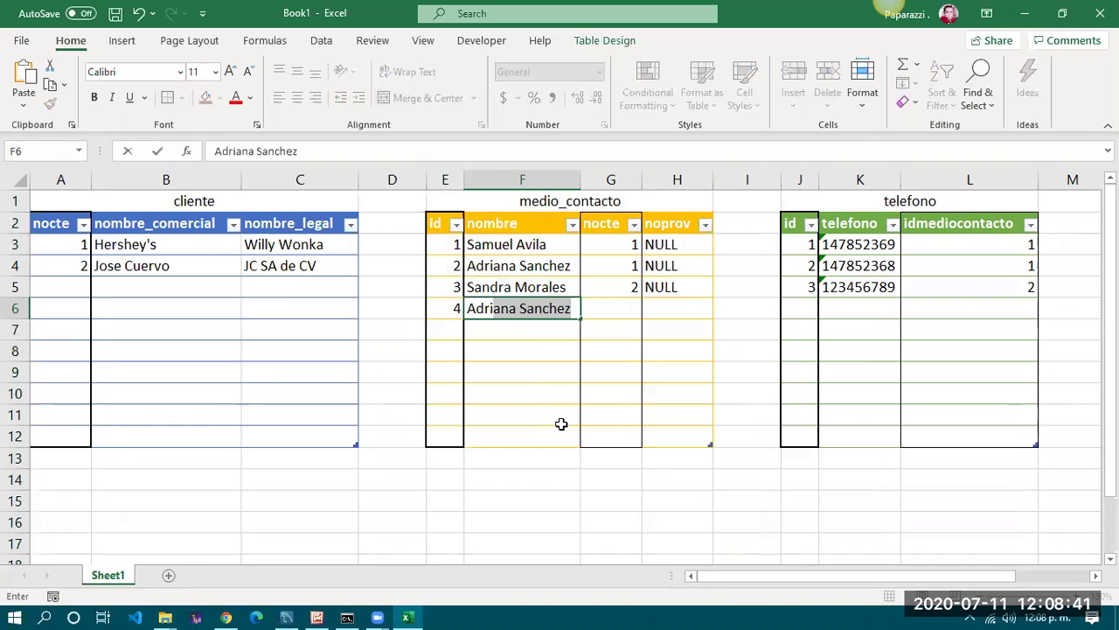
pyautogui.press('Return')
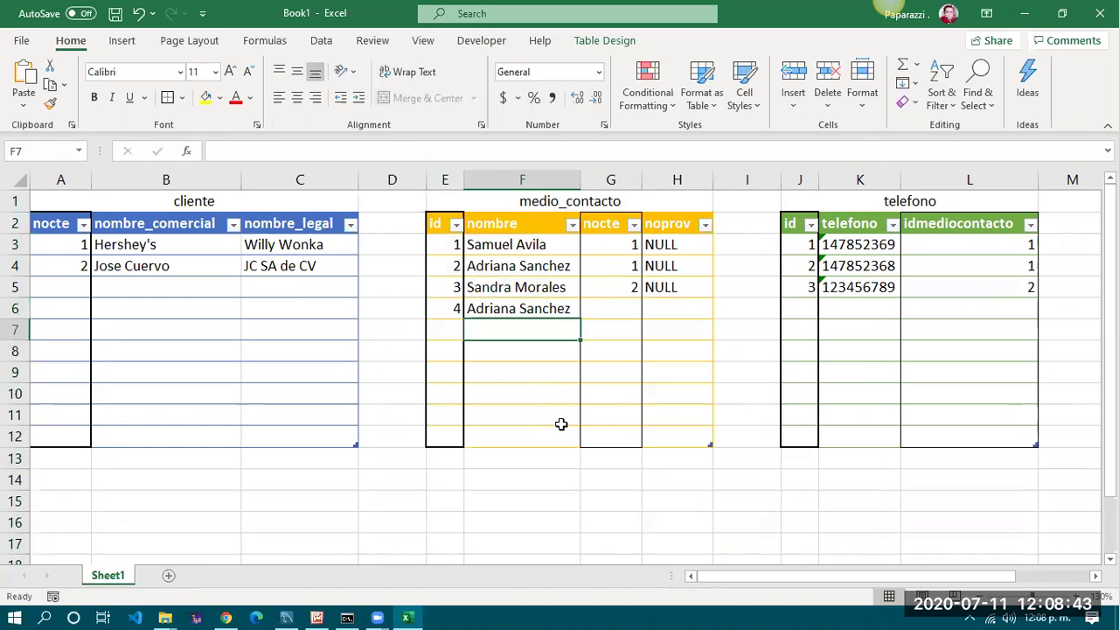
pyautogui.click(560, 310)
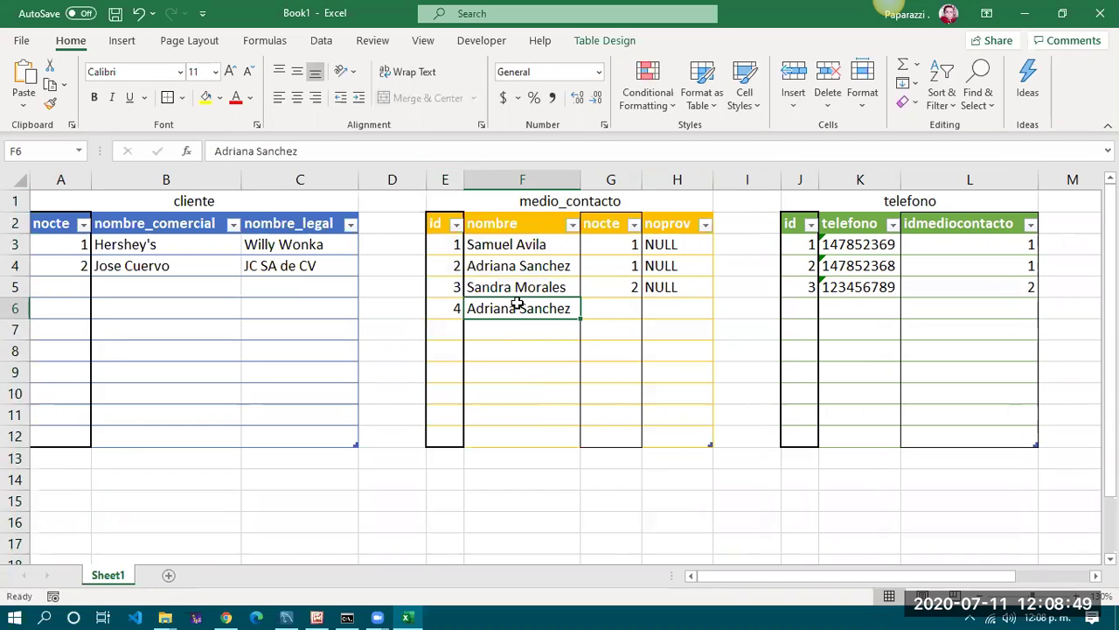
pyautogui.click(609, 310)
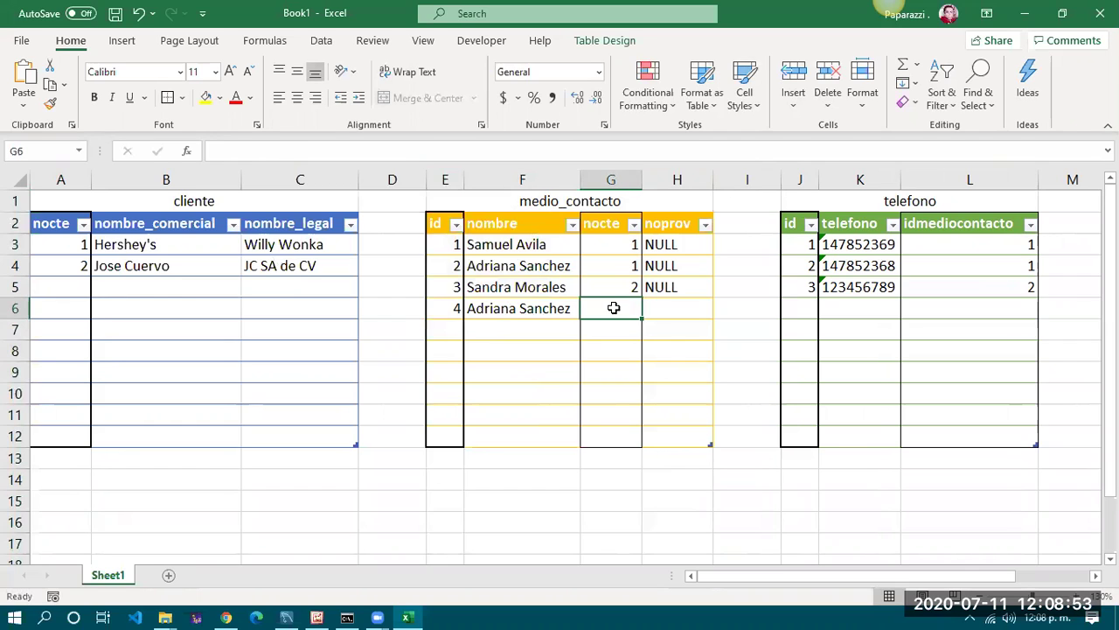
pyautogui.write('2')
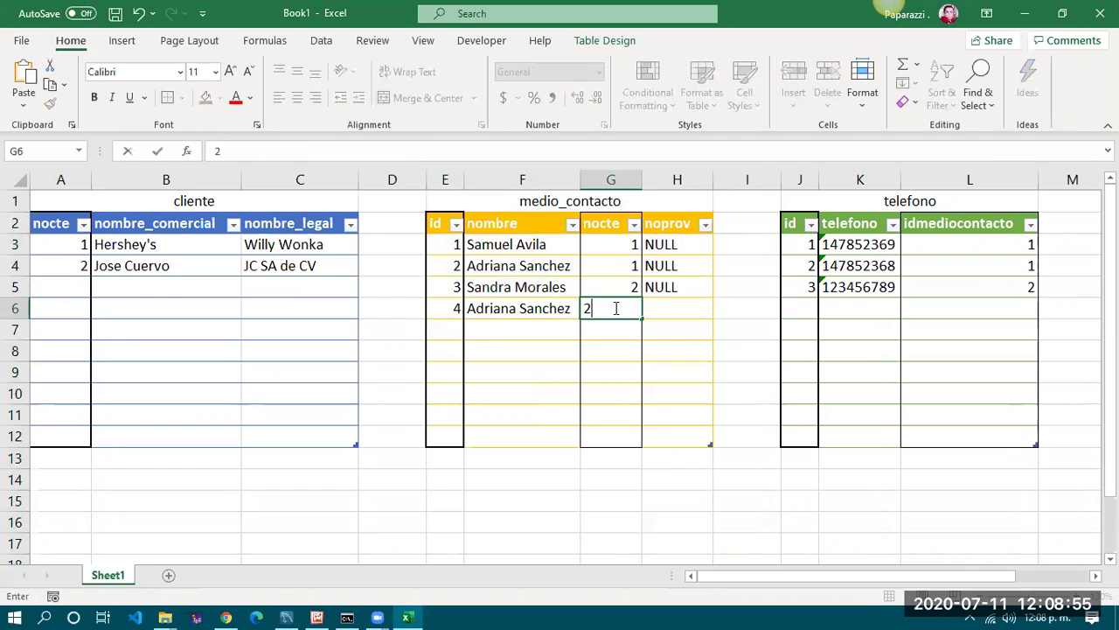
pyautogui.press('Tab')
pyautogui.write('NULL')
pyautogui.press('Right')
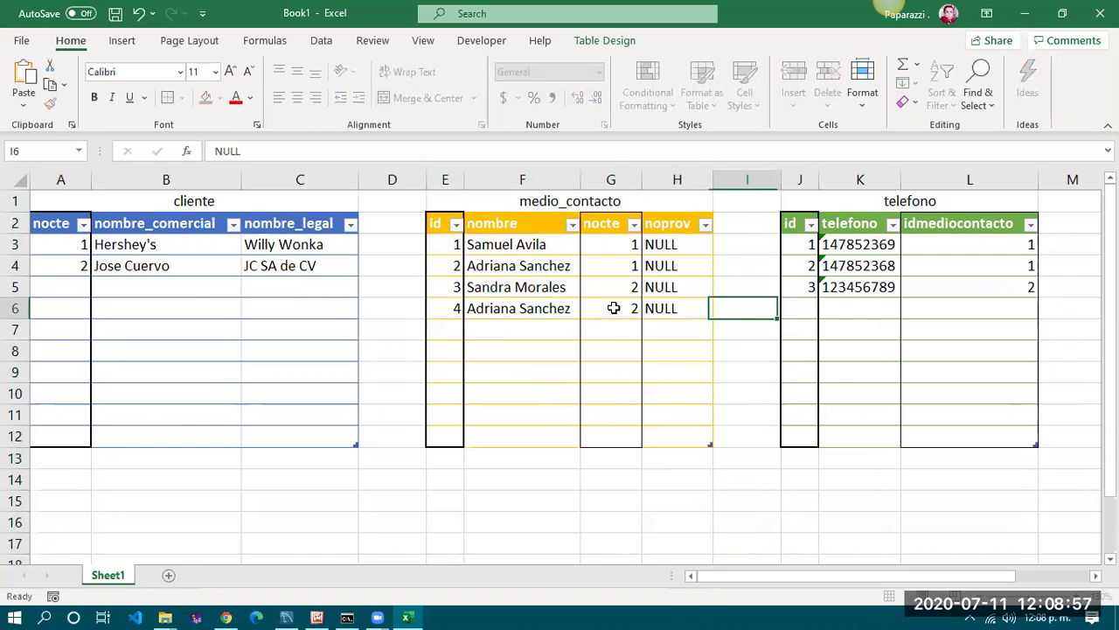
pyautogui.click(614, 308)
pyautogui.press('Left')
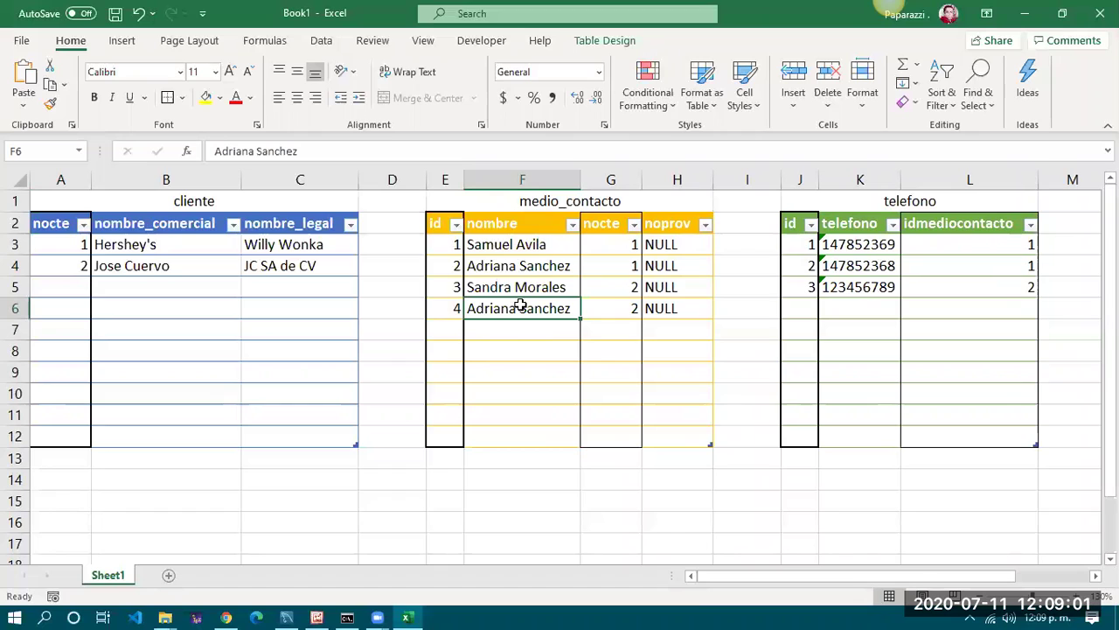
pyautogui.click(763, 302)
# Enter telefono id 4, a new phone number stored as text, and idmediocontacto 4
pyautogui.click(803, 305)
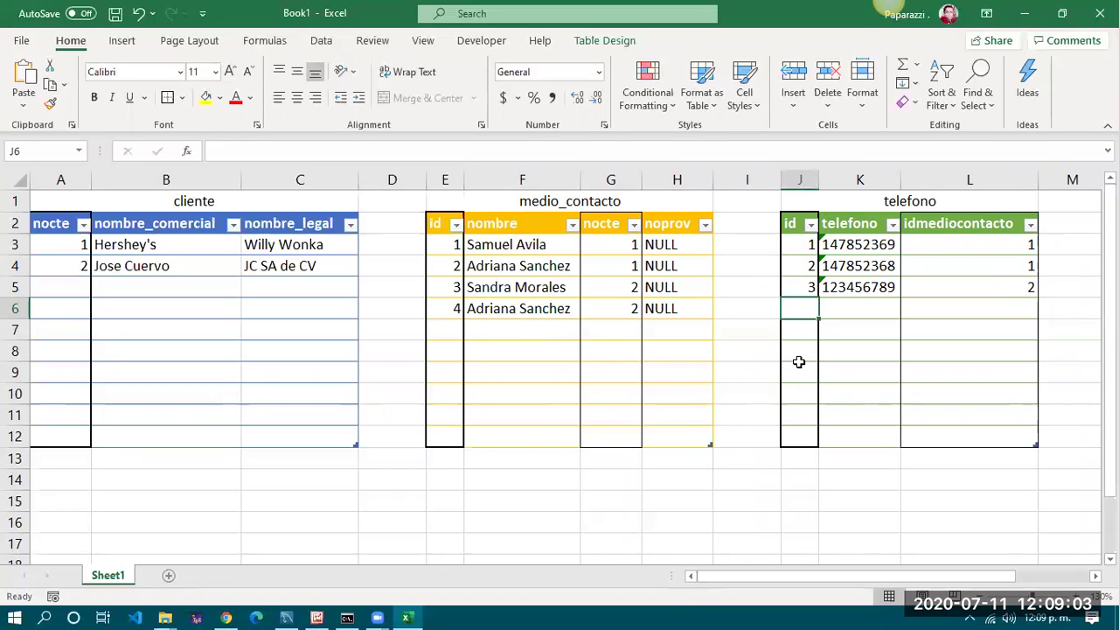
pyautogui.write('4')
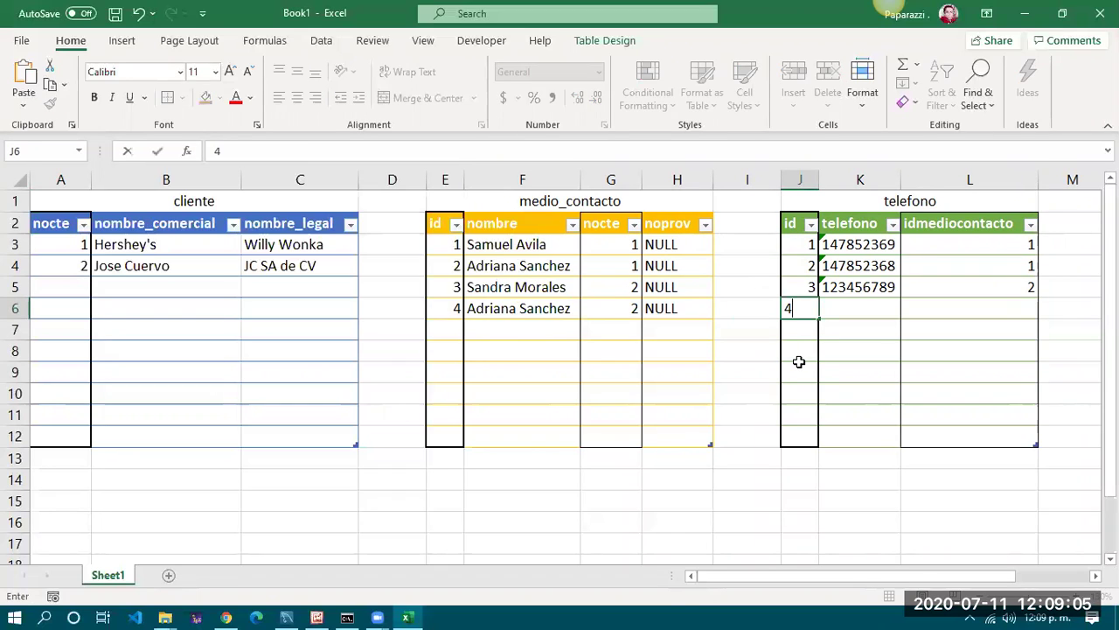
pyautogui.press('Tab')
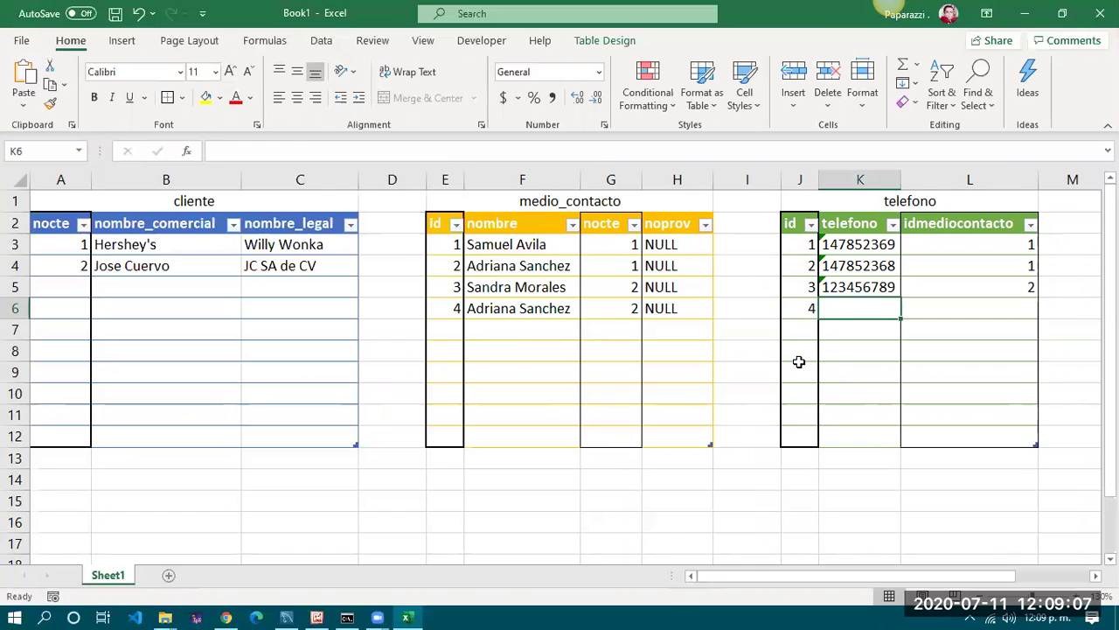
pyautogui.write("'987456321")
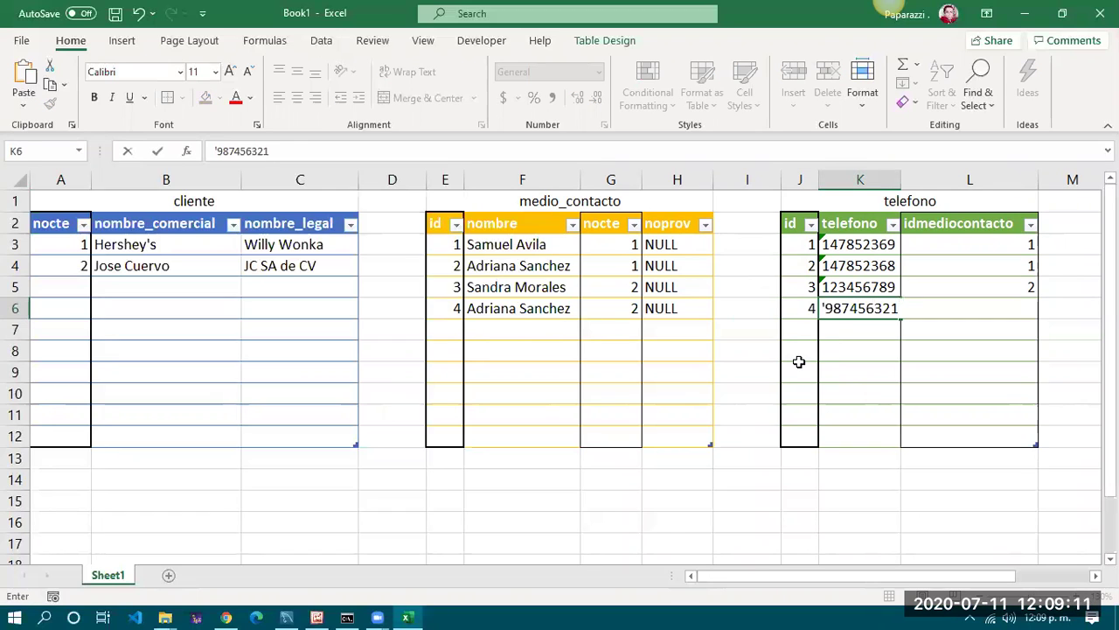
pyautogui.press('Tab')
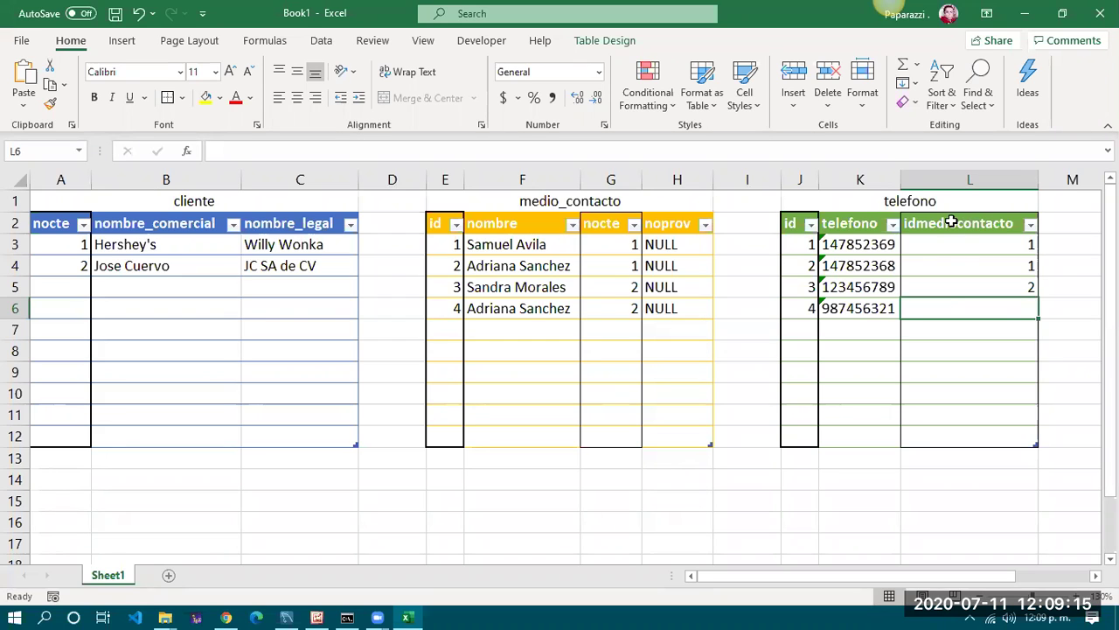
pyautogui.click(437, 308)
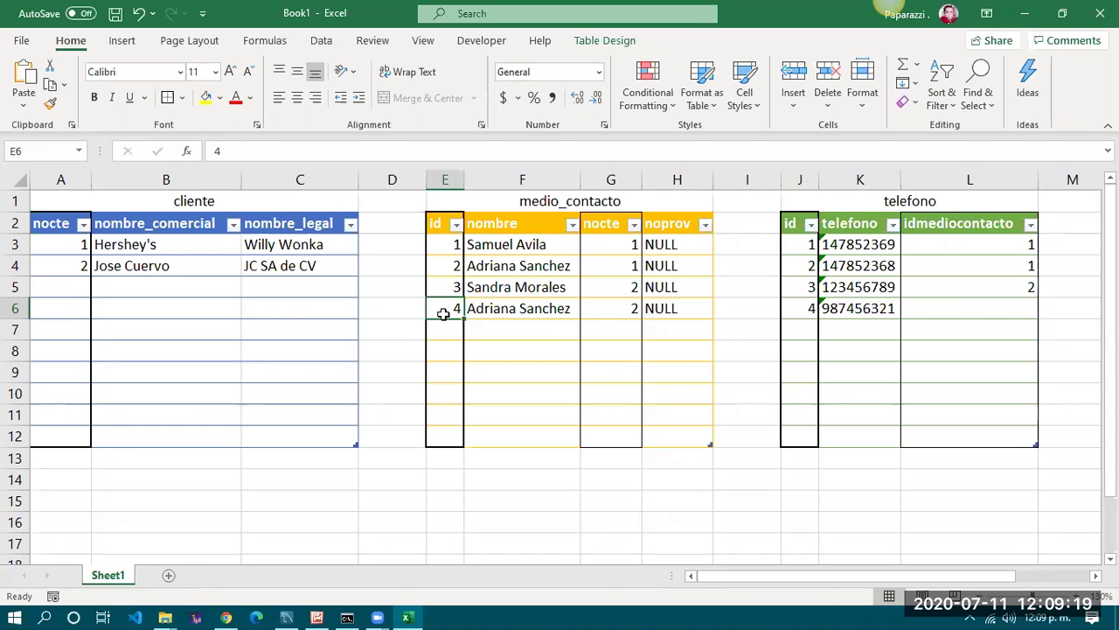
pyautogui.click(997, 308)
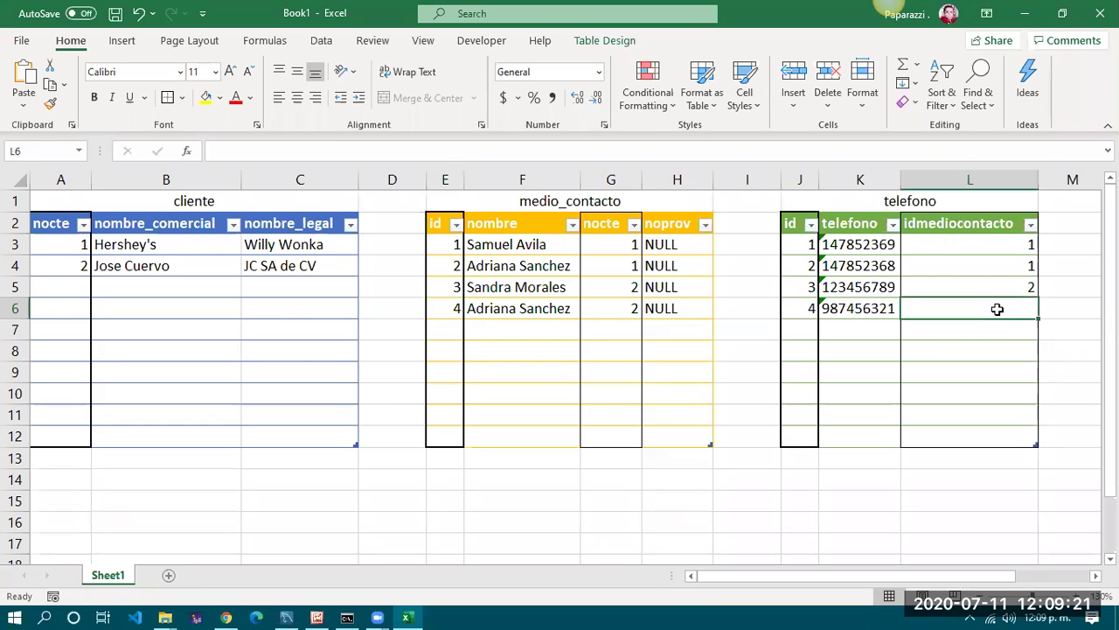
pyautogui.write('4')
pyautogui.press('Right')
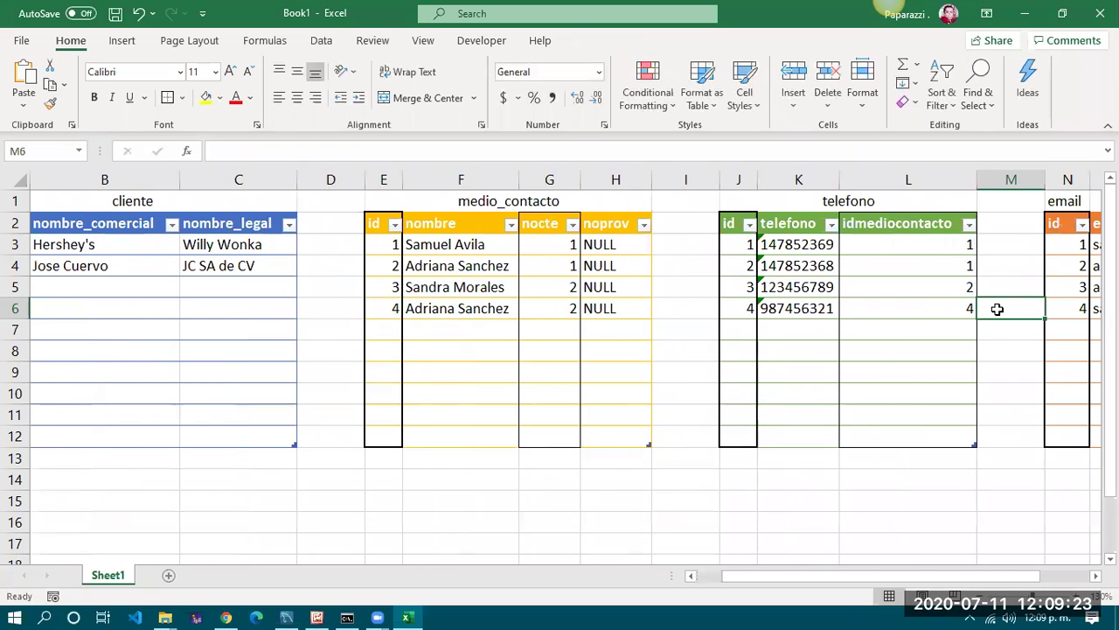
pyautogui.hscroll(3, 921, 327)
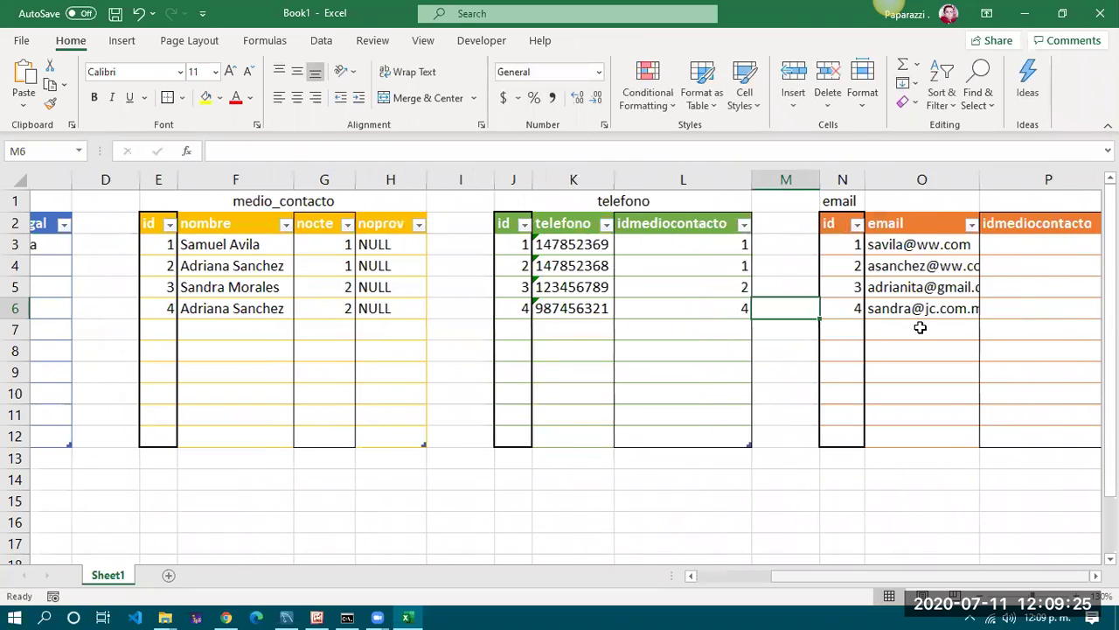
pyautogui.hscroll(1, 921, 327)
pyautogui.click(884, 327)
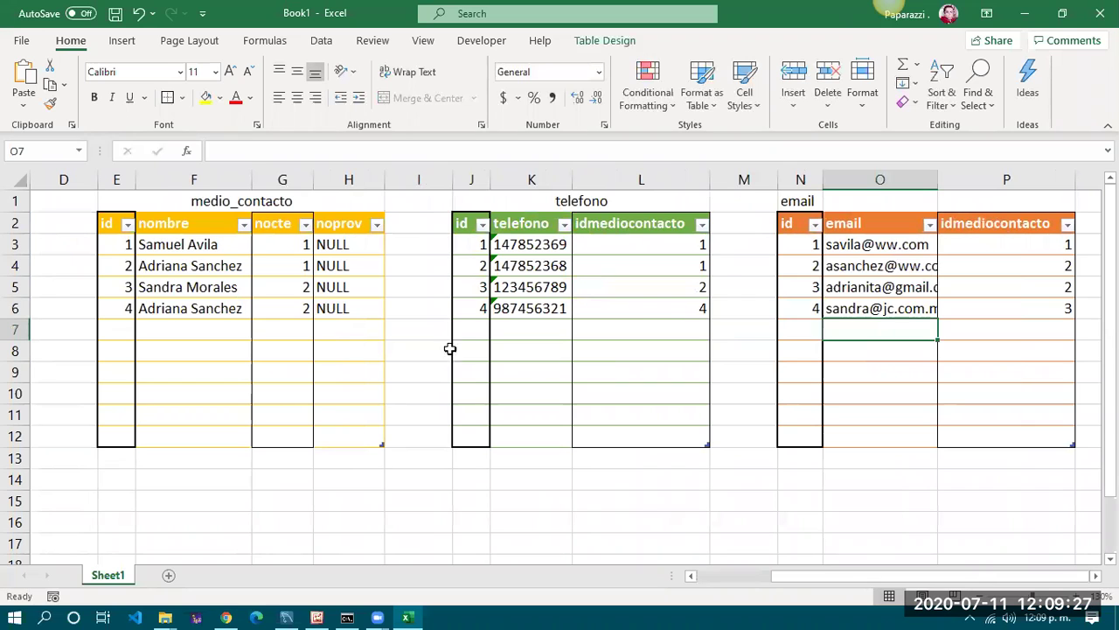
pyautogui.click(466, 327)
pyautogui.moveTo(986, 580); pyautogui.dragTo(868, 584)
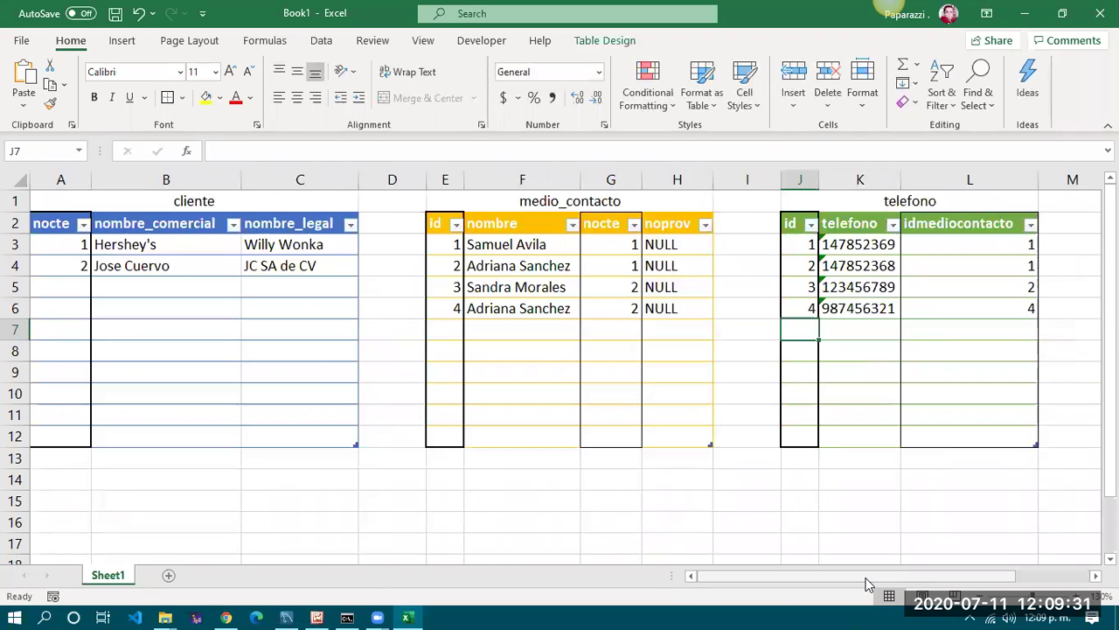
# Enter ids 5 and 6 in the next two telefono rows
pyautogui.write('5')
pyautogui.press('Return')
pyautogui.write('6')
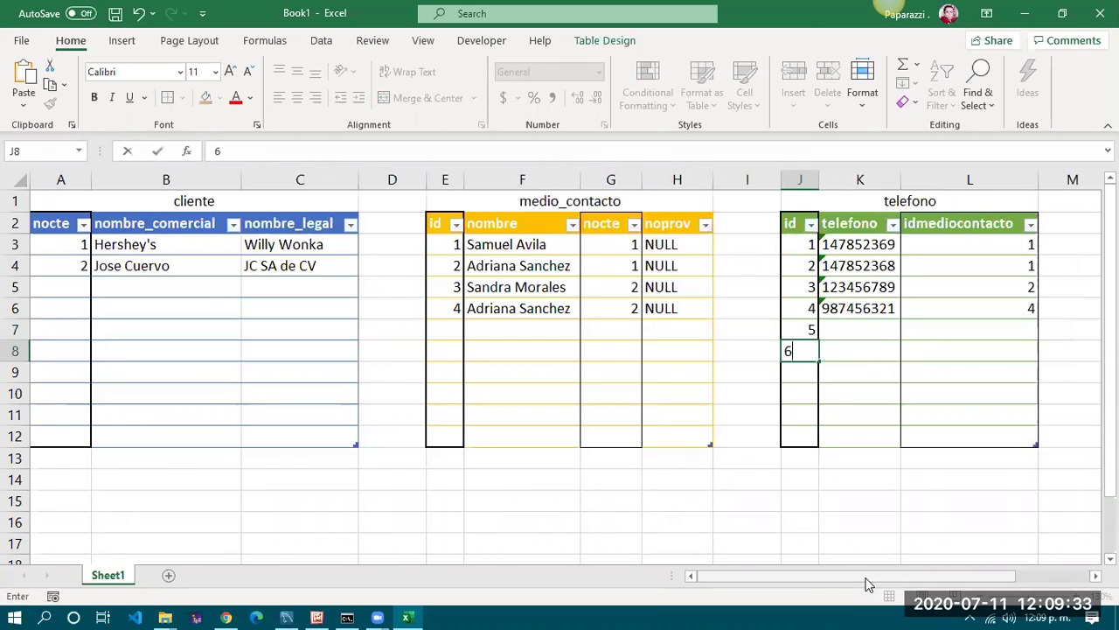
pyautogui.press('Up')
pyautogui.press('Right')
# Add the two new phone numbers as text, each linked to idmediocontacto 4
pyautogui.write("'")
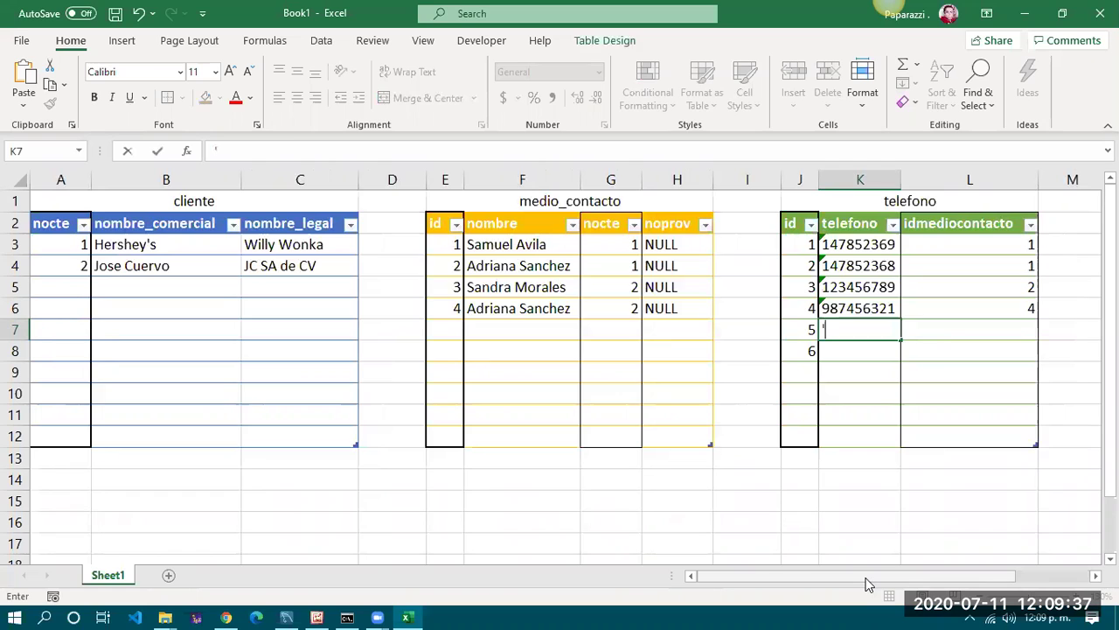
pyautogui.write('98')
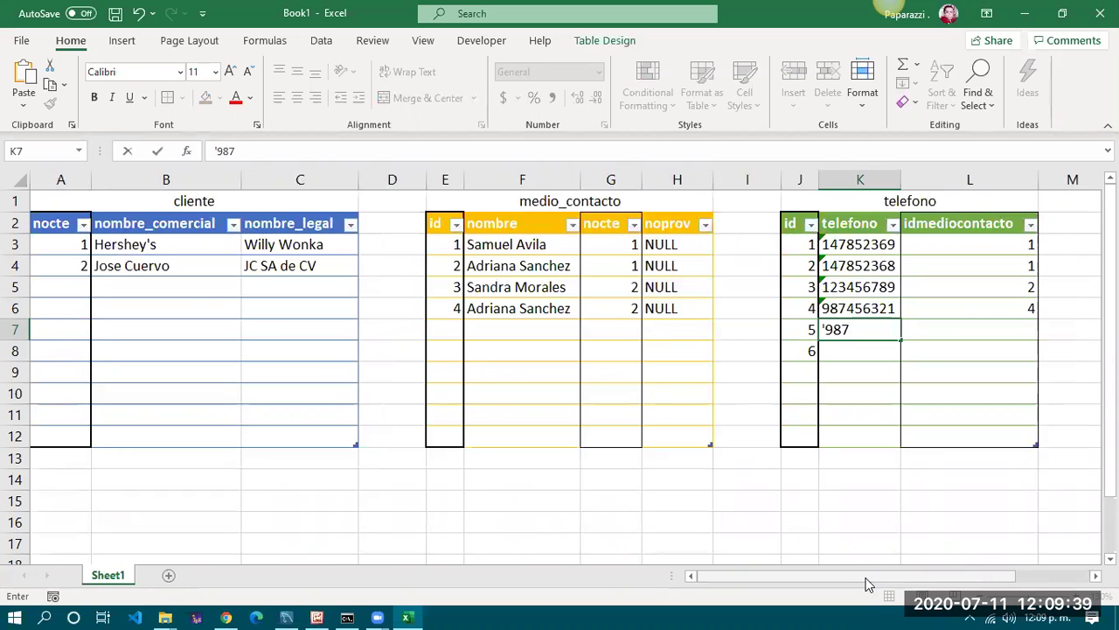
pyautogui.write('7456')
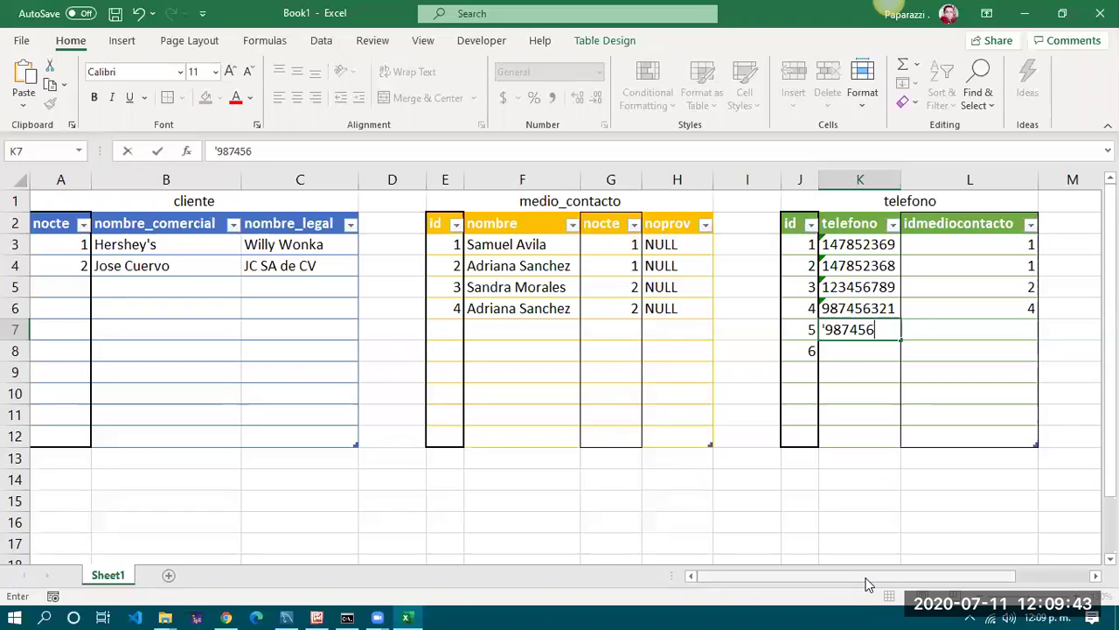
pyautogui.write('322')
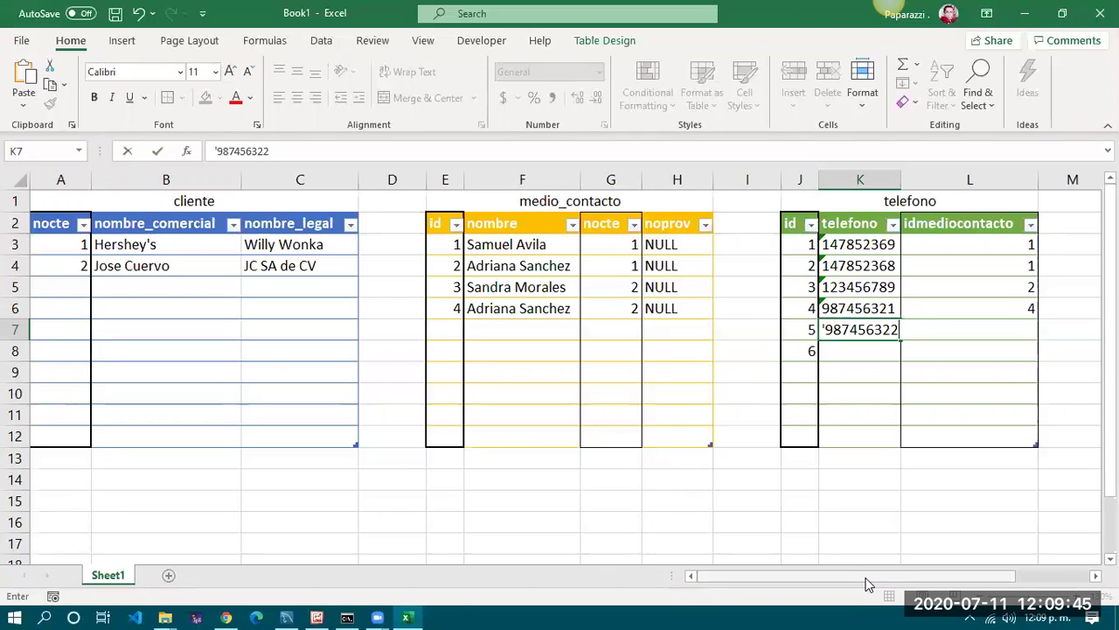
pyautogui.click(980, 330)
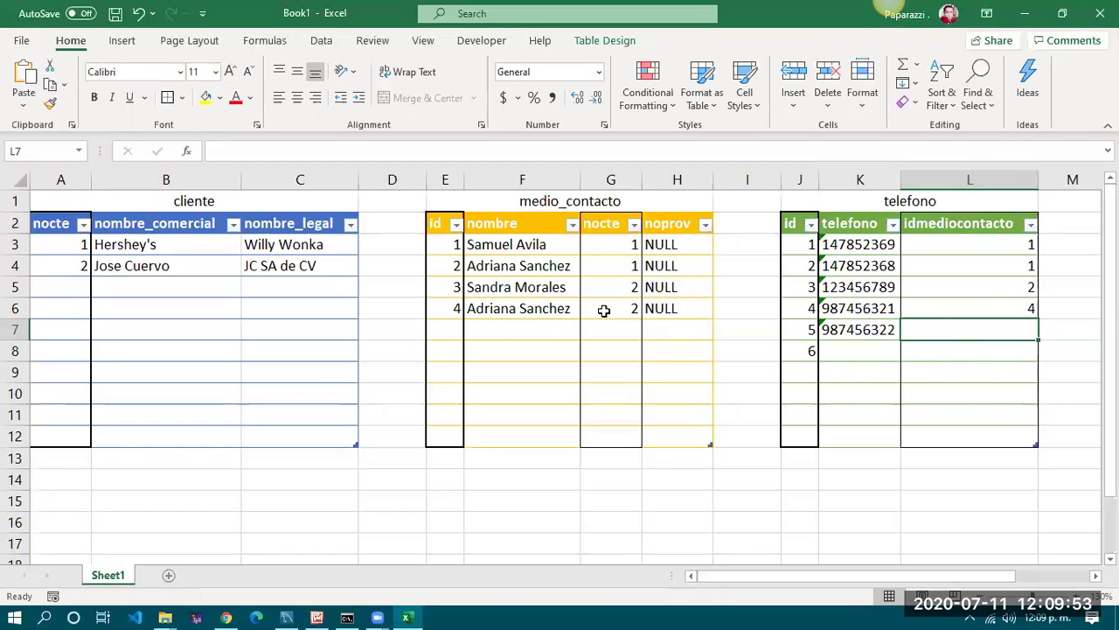
pyautogui.write('4')
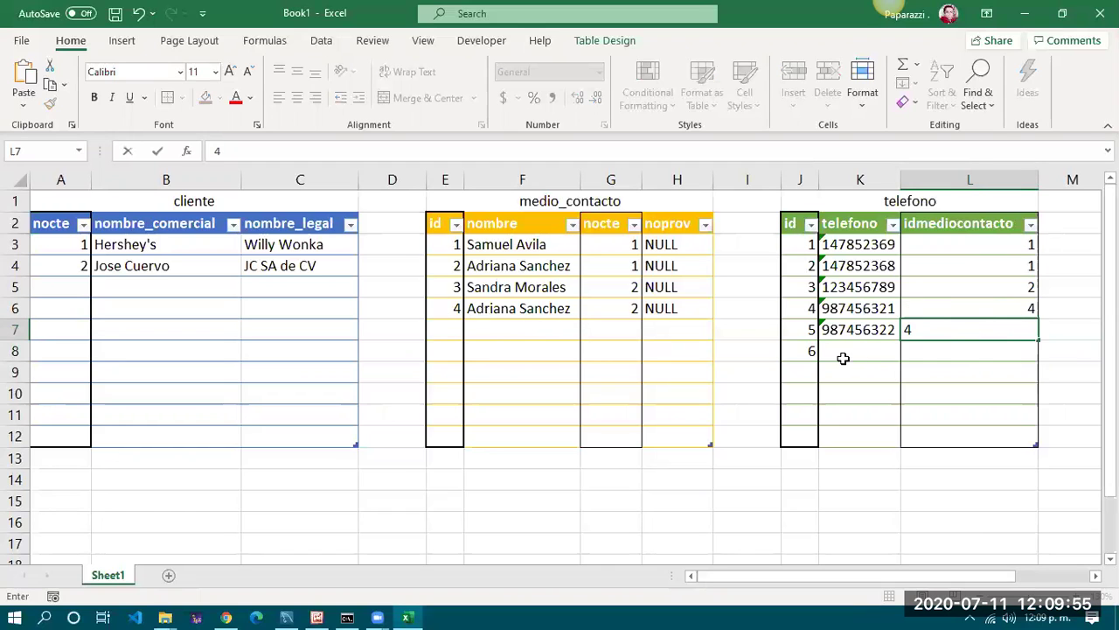
pyautogui.click(843, 354)
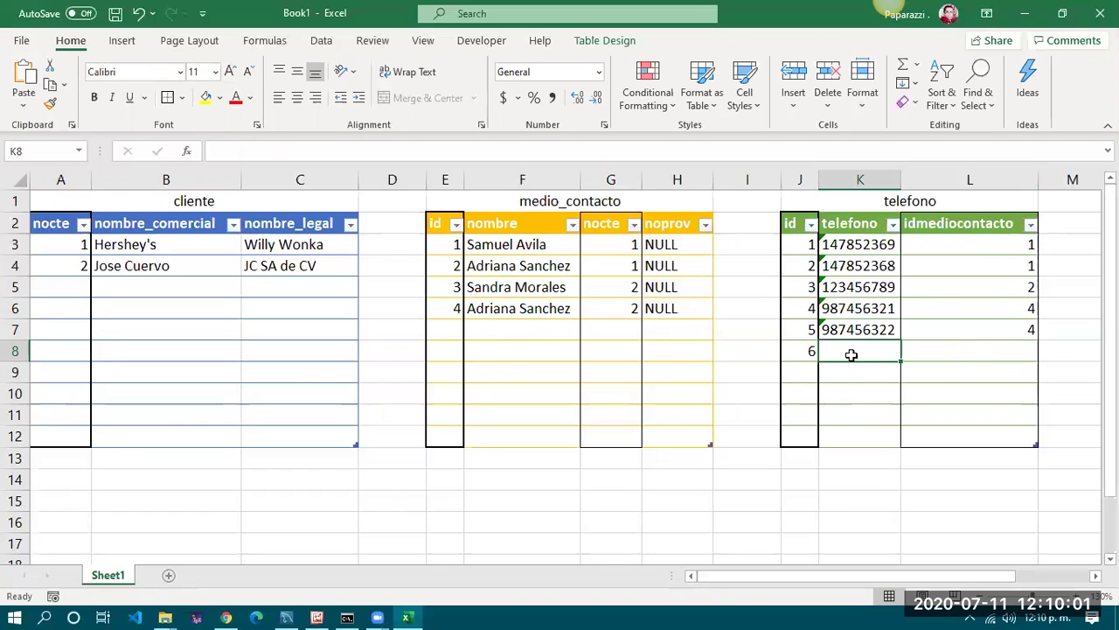
pyautogui.write("'")
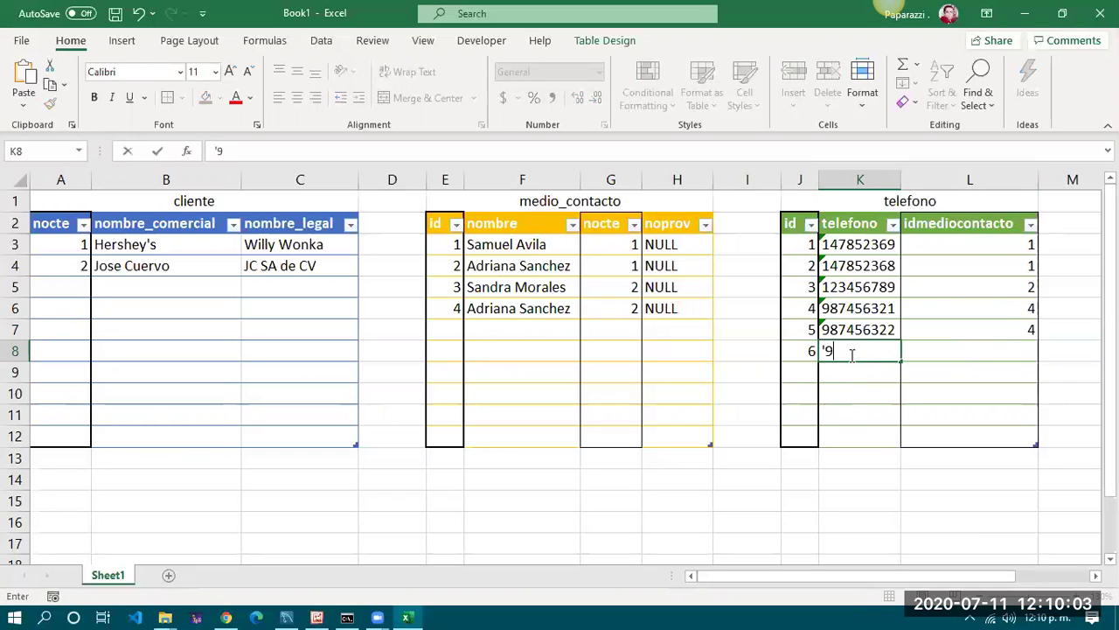
pyautogui.write('987123456')
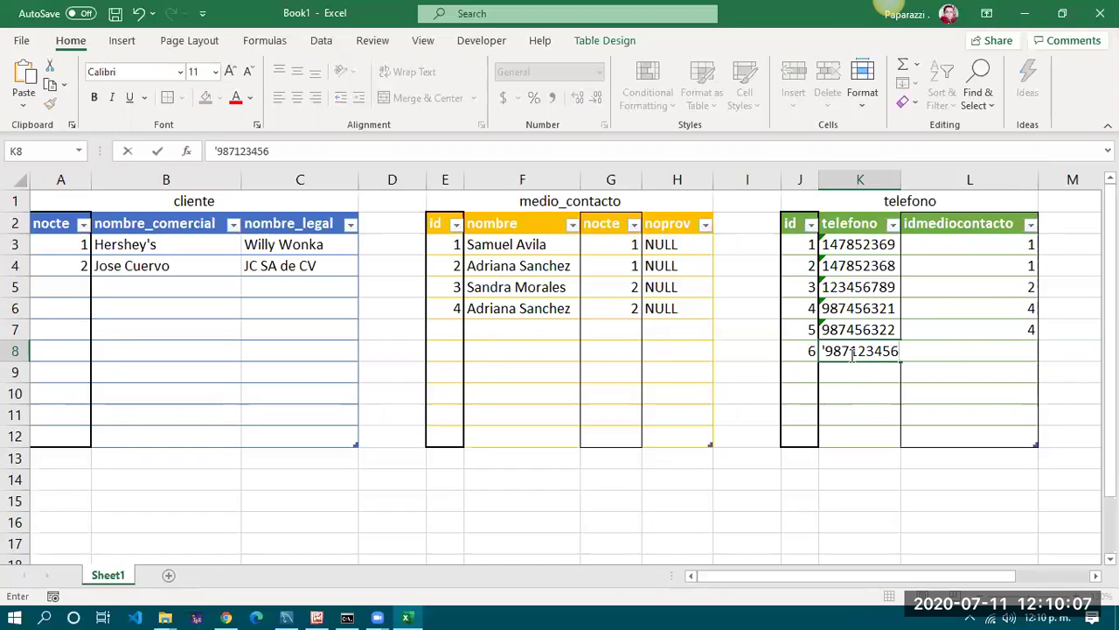
pyautogui.press('Tab')
pyautogui.write('4')
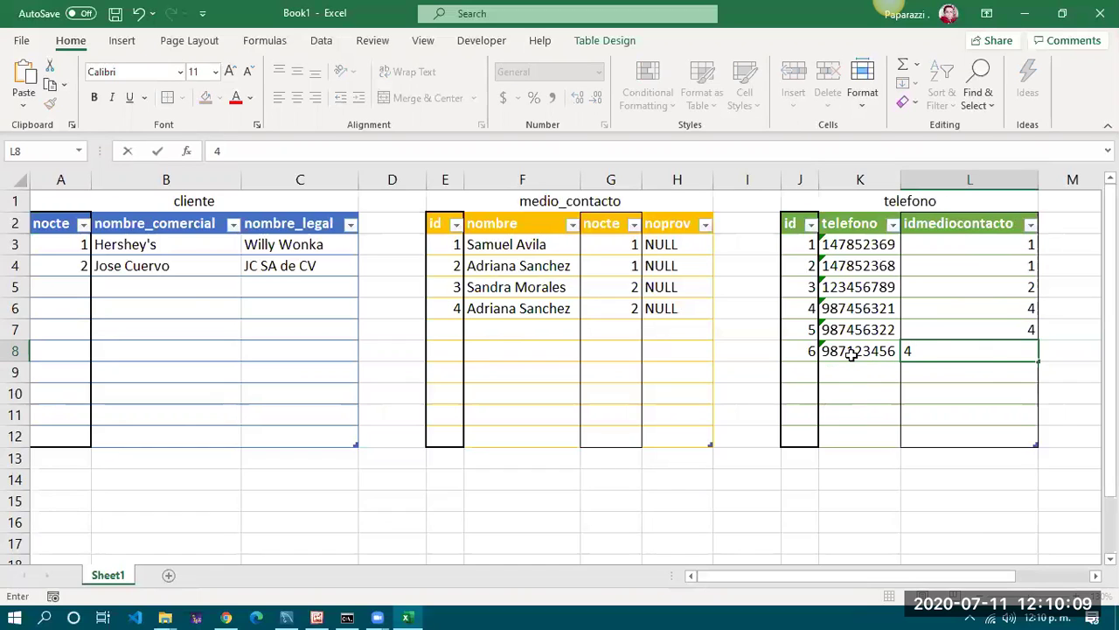
pyautogui.click(989, 382)
pyautogui.click(989, 348)
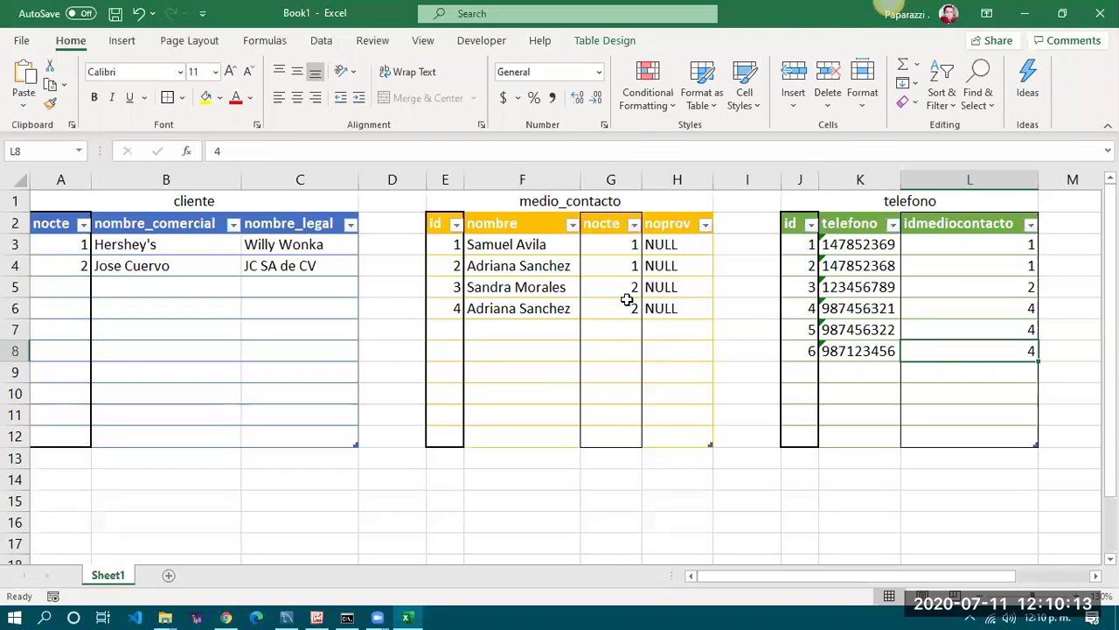
pyautogui.click(531, 226)
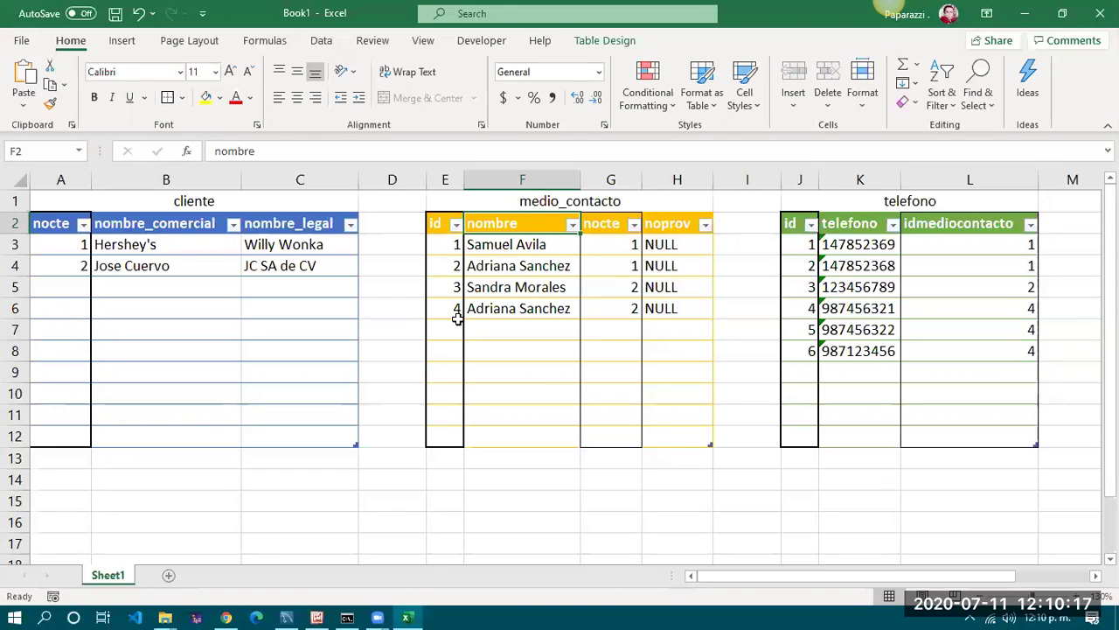
pyautogui.click(544, 265)
pyautogui.press('Down')
pyautogui.press('Down')
pyautogui.click(545, 267)
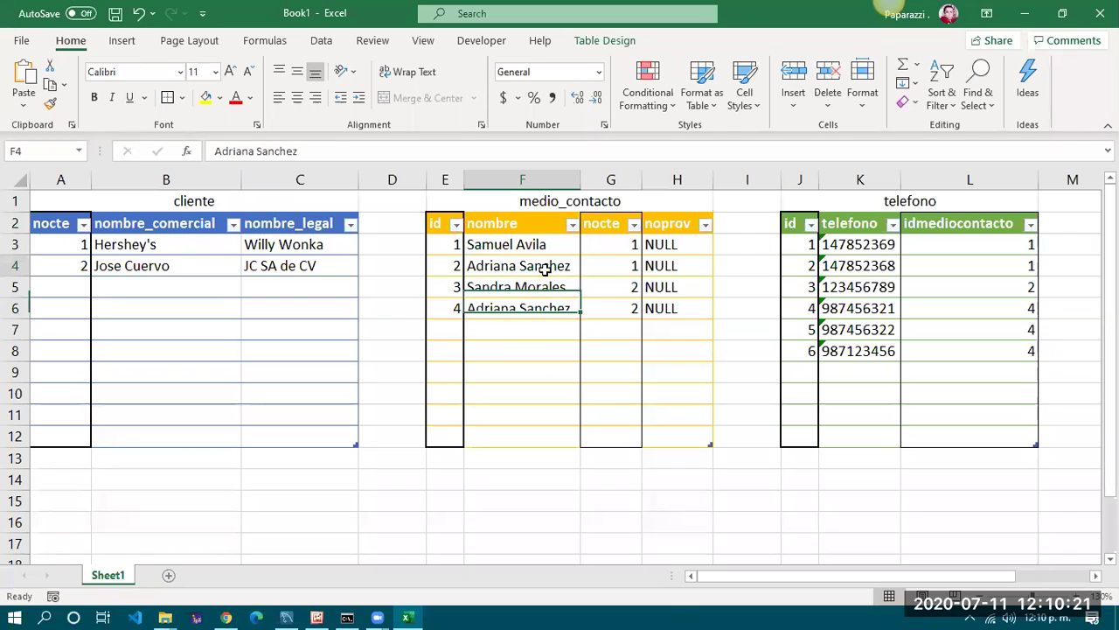
pyautogui.moveTo(492, 265); pyautogui.dragTo(704, 267)
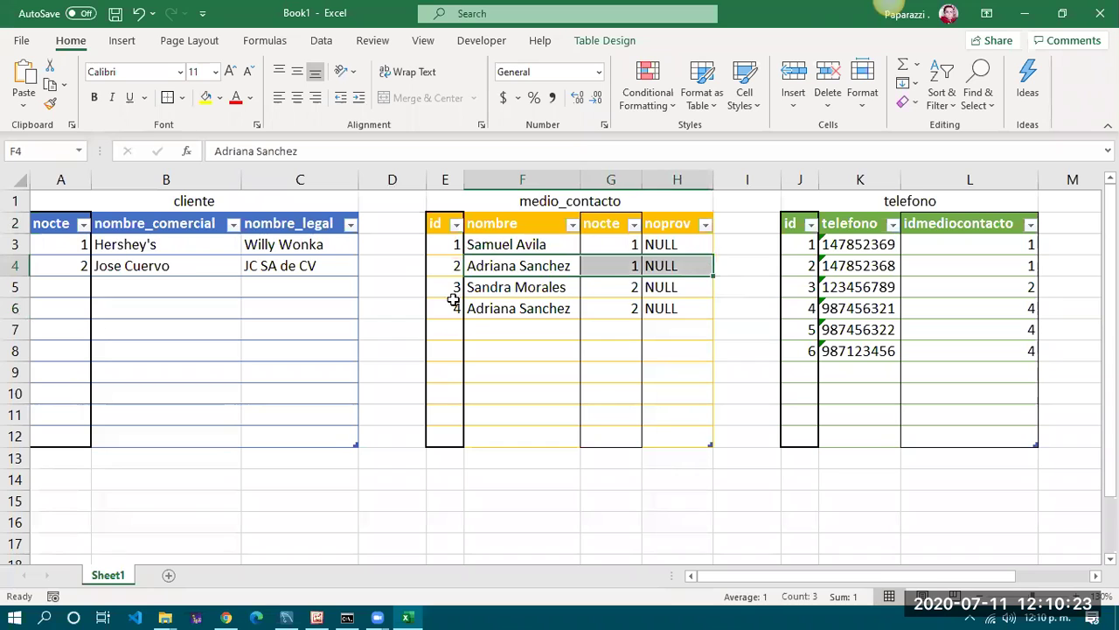
pyautogui.moveTo(482, 308); pyautogui.dragTo(647, 309)
pyautogui.hotkey('ctrl', 'v')
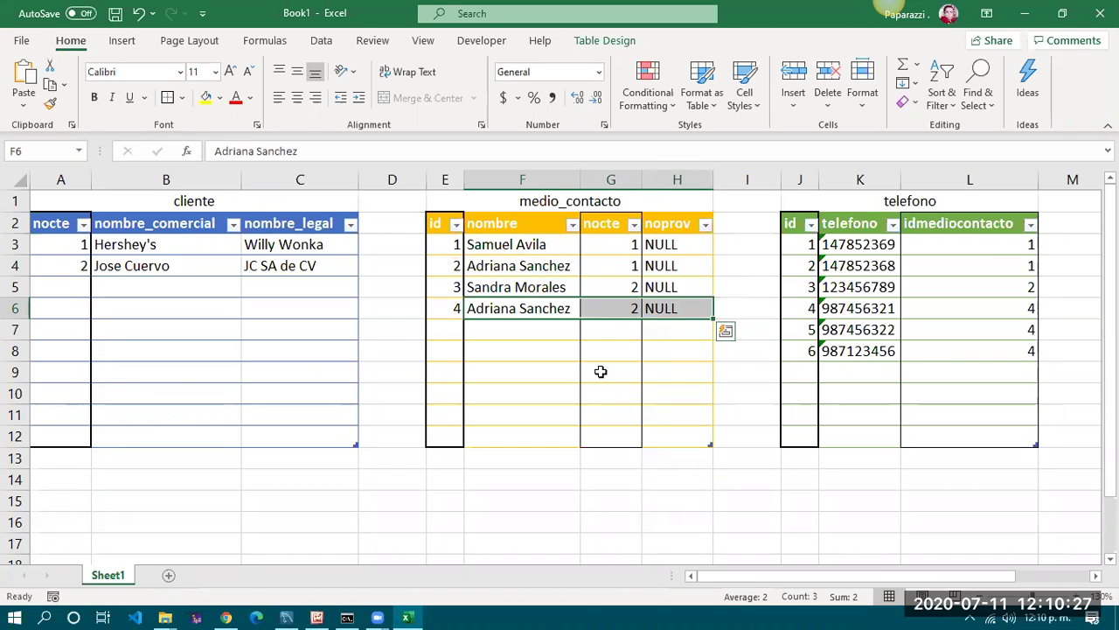
pyautogui.click(854, 307)
pyautogui.moveTo(854, 308); pyautogui.dragTo(857, 350)
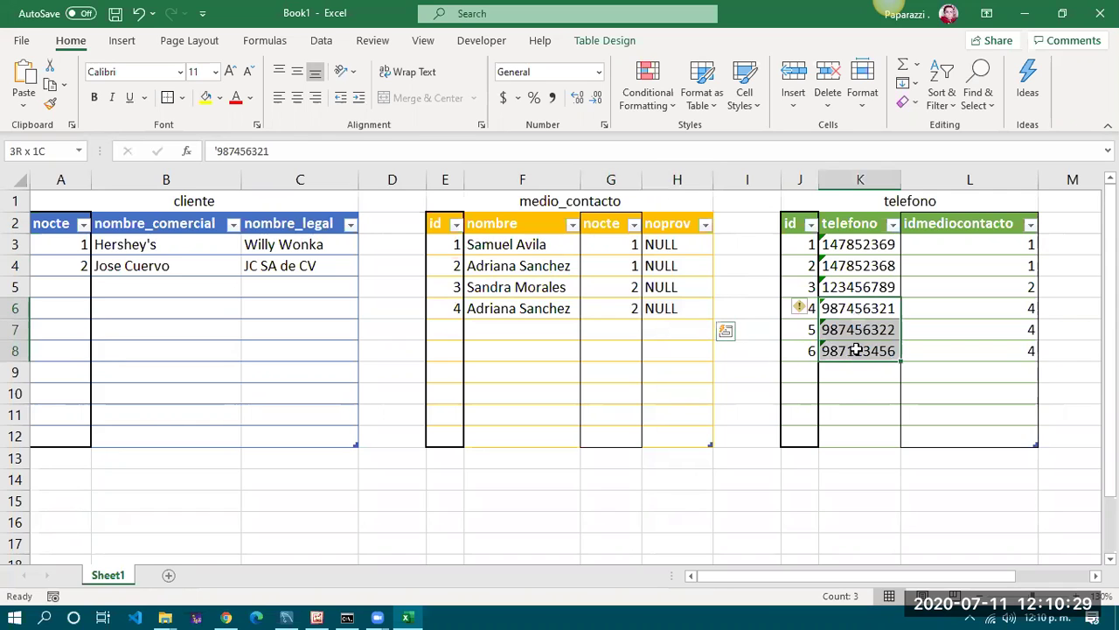
pyautogui.hotkey('ctrl', 'v')
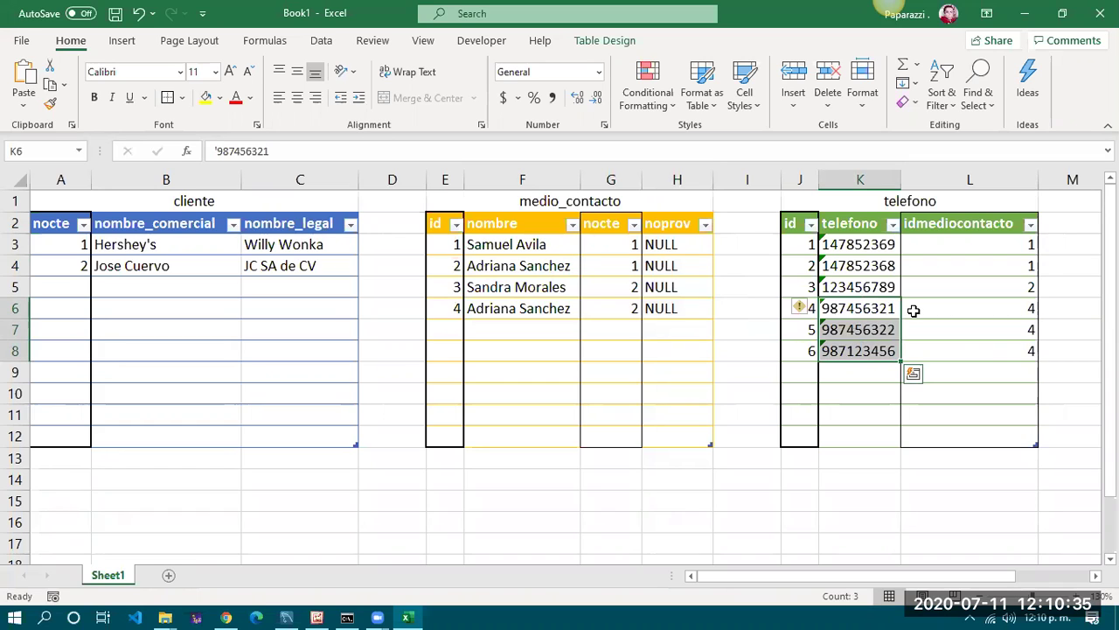
pyautogui.press('Escape')
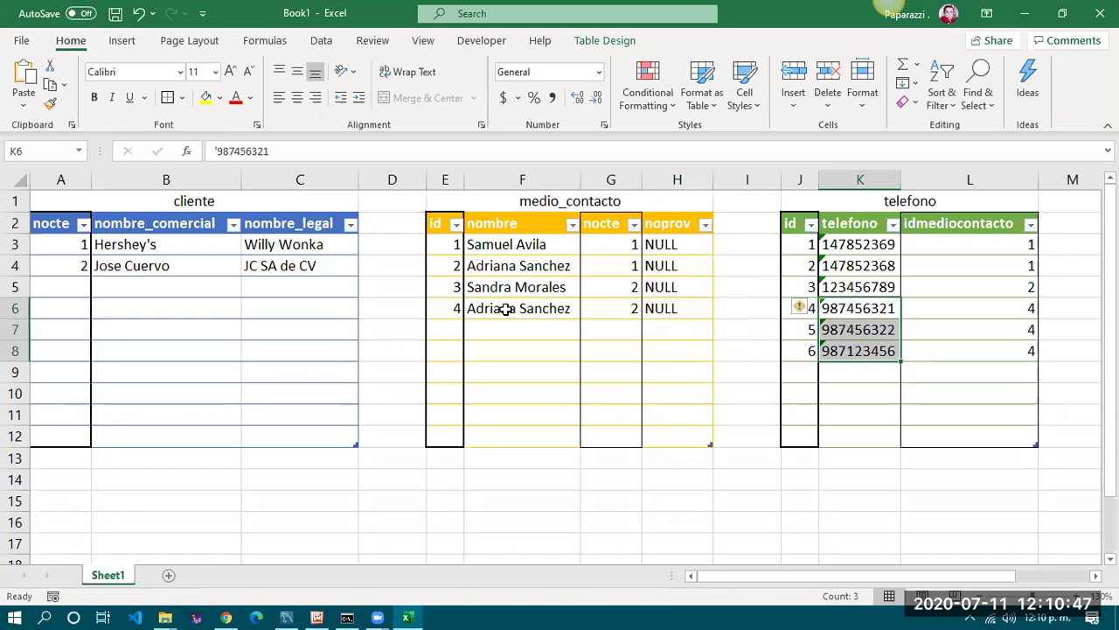
pyautogui.click(508, 309)
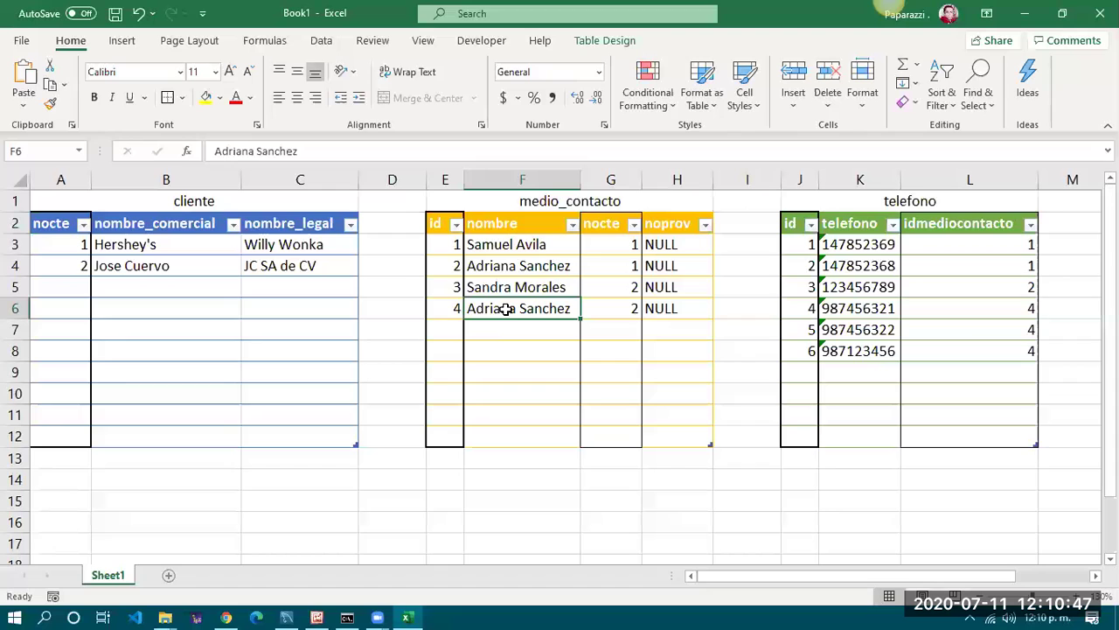
pyautogui.click(518, 264)
pyautogui.moveTo(856, 308); pyautogui.dragTo(857, 350)
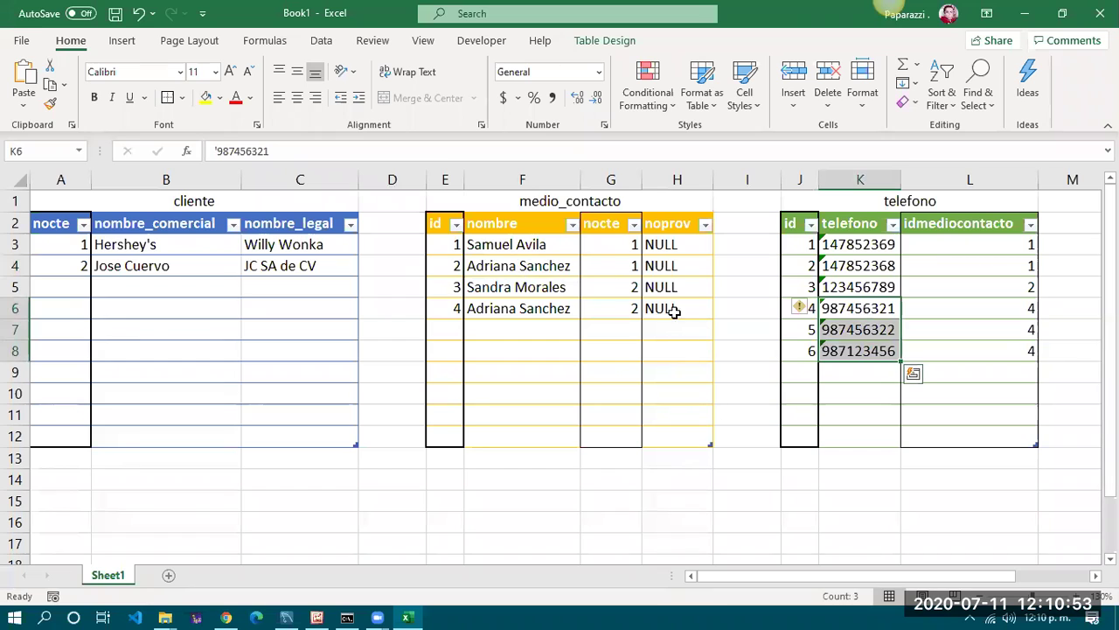
pyautogui.click(453, 267)
pyautogui.click(453, 305)
pyautogui.click(452, 266)
pyautogui.click(452, 303)
pyautogui.click(452, 272)
pyautogui.click(452, 299)
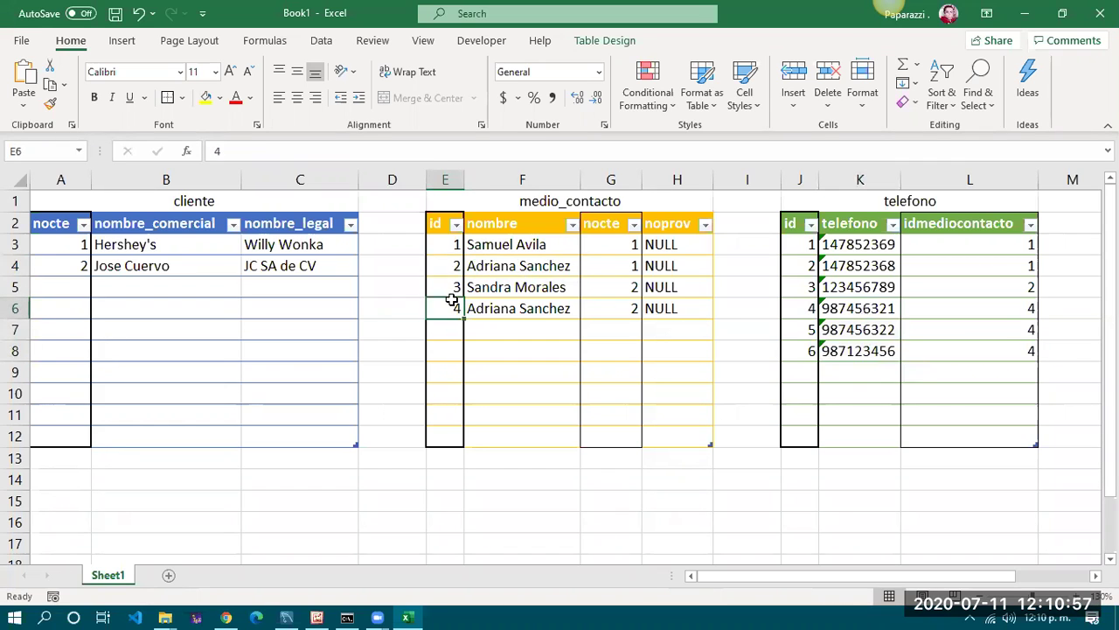
# Highlight the telefono rows with idmediocontacto 4 and the matching medio_contacto row
pyautogui.click(1007, 313)
pyautogui.moveTo(1011, 322); pyautogui.dragTo(1012, 342)
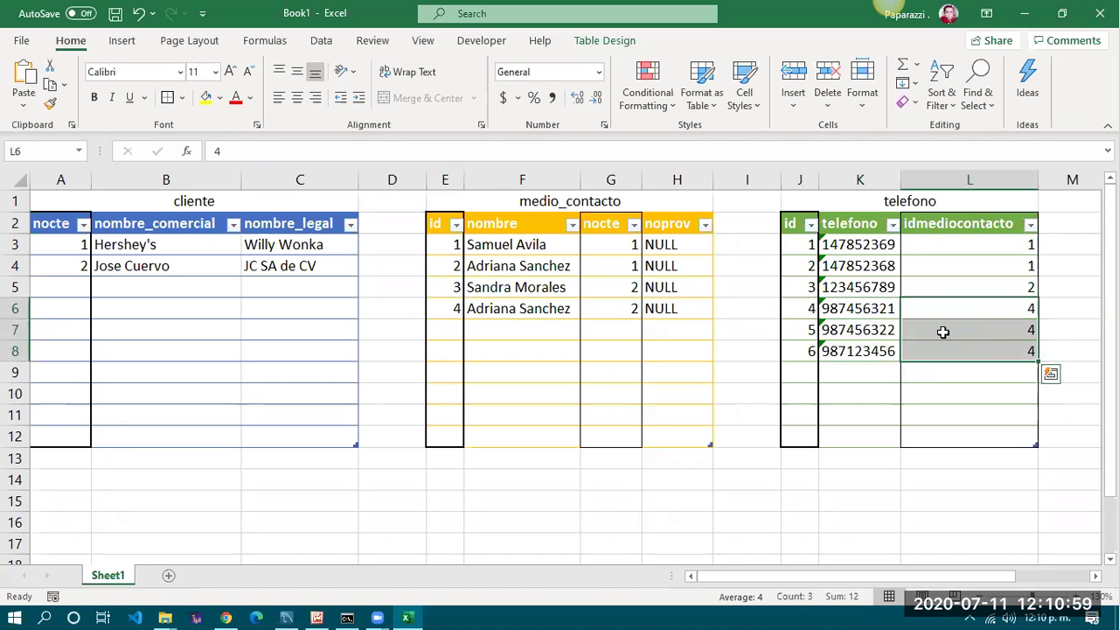
pyautogui.moveTo(852, 307); pyautogui.dragTo(861, 347)
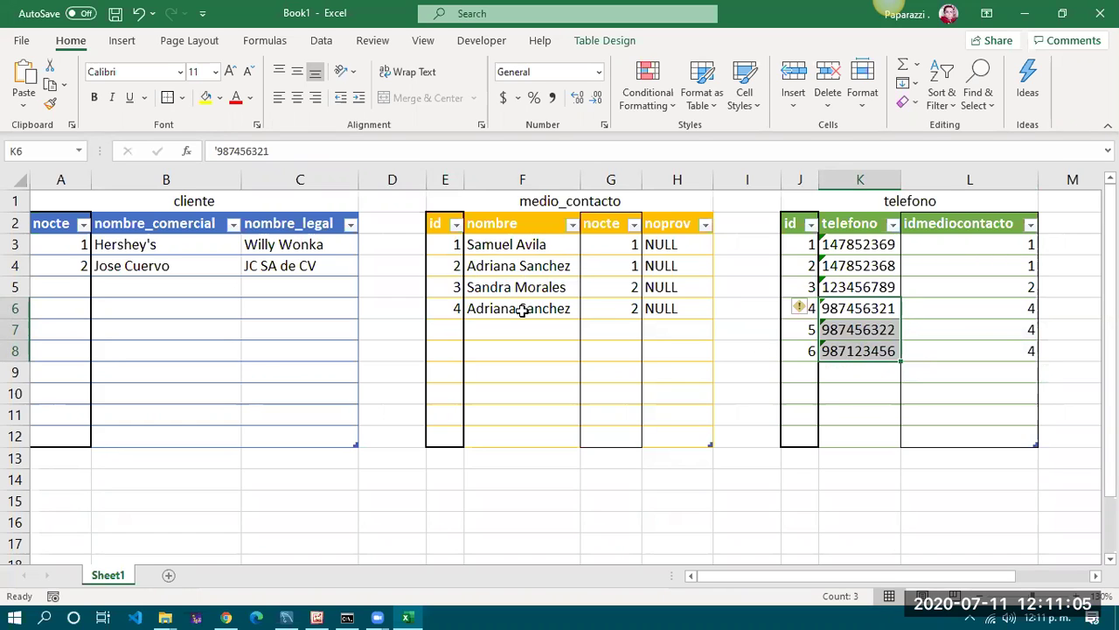
pyautogui.moveTo(446, 308); pyautogui.dragTo(670, 307)
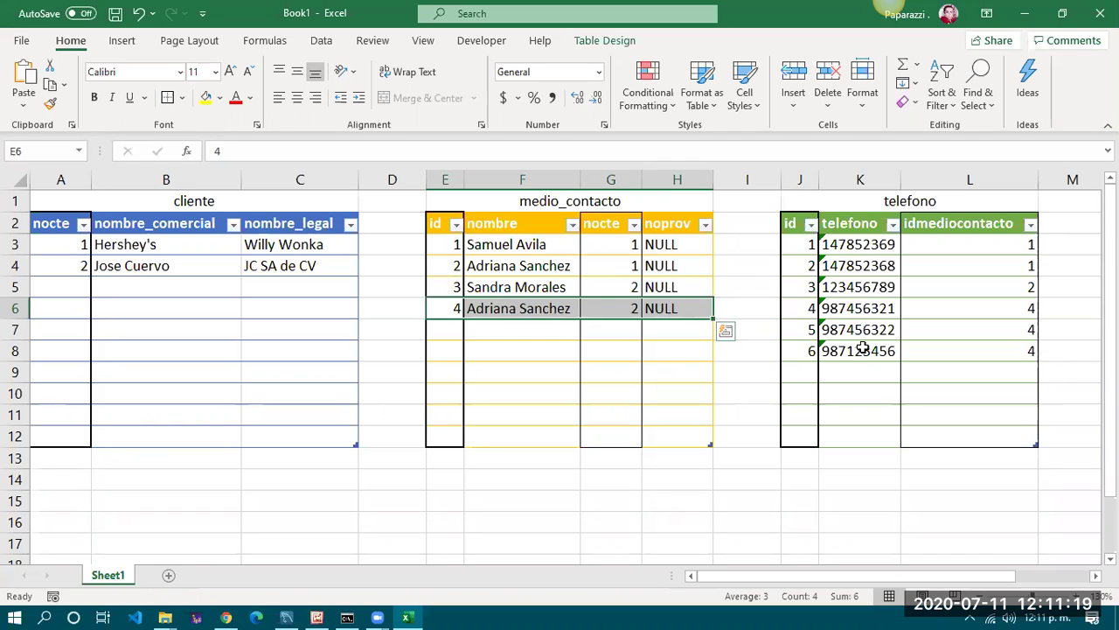
# Scroll right to show columns D–P, mark medio_contacto's nocte values, then switch to MySQL Workbench
pyautogui.moveTo(875, 575); pyautogui.dragTo(852, 577)
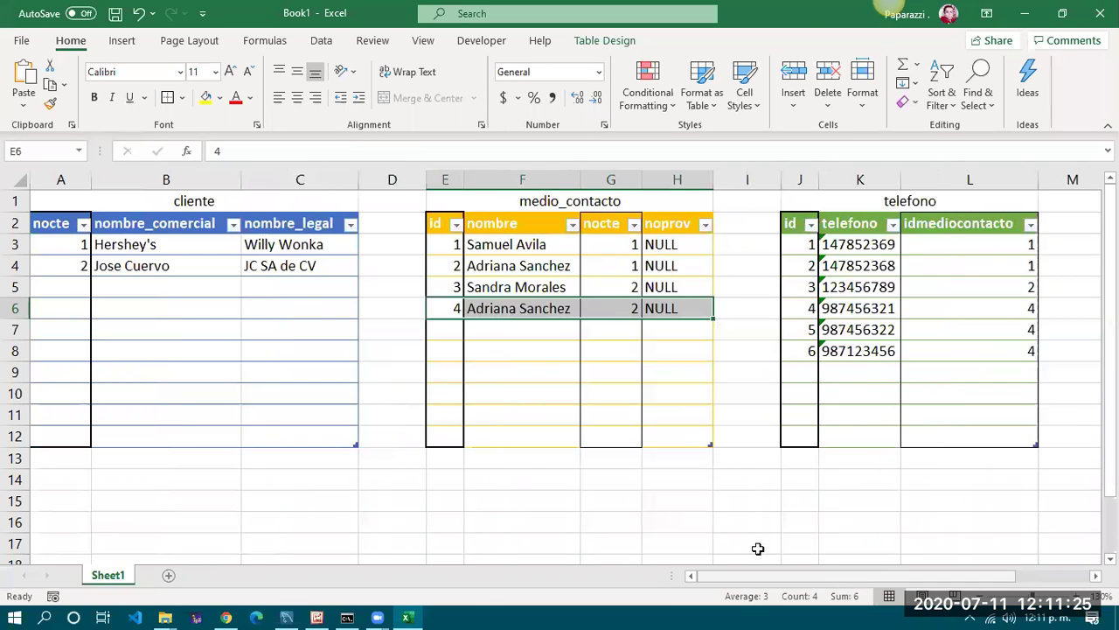
pyautogui.click(456, 481)
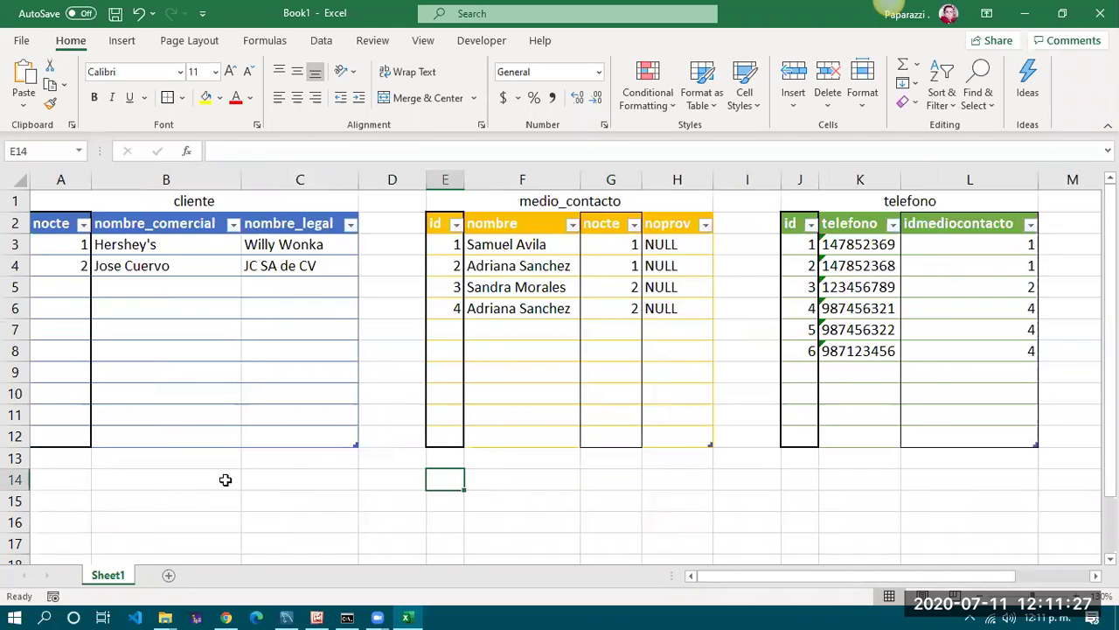
pyautogui.click(621, 500)
pyautogui.moveTo(739, 579); pyautogui.dragTo(857, 579)
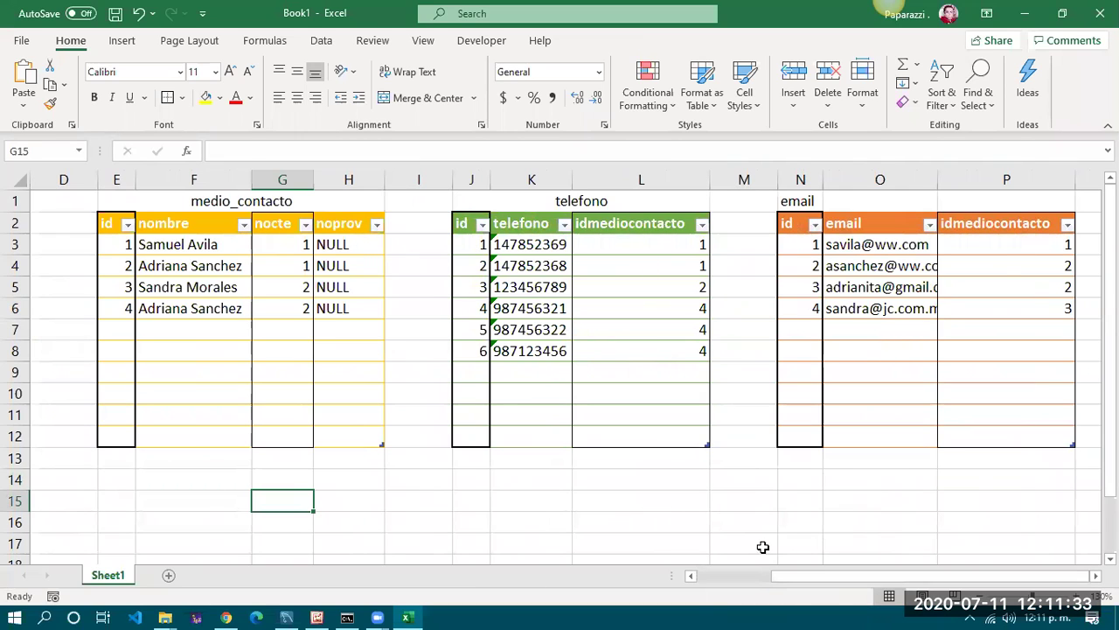
pyautogui.moveTo(294, 245); pyautogui.dragTo(293, 312)
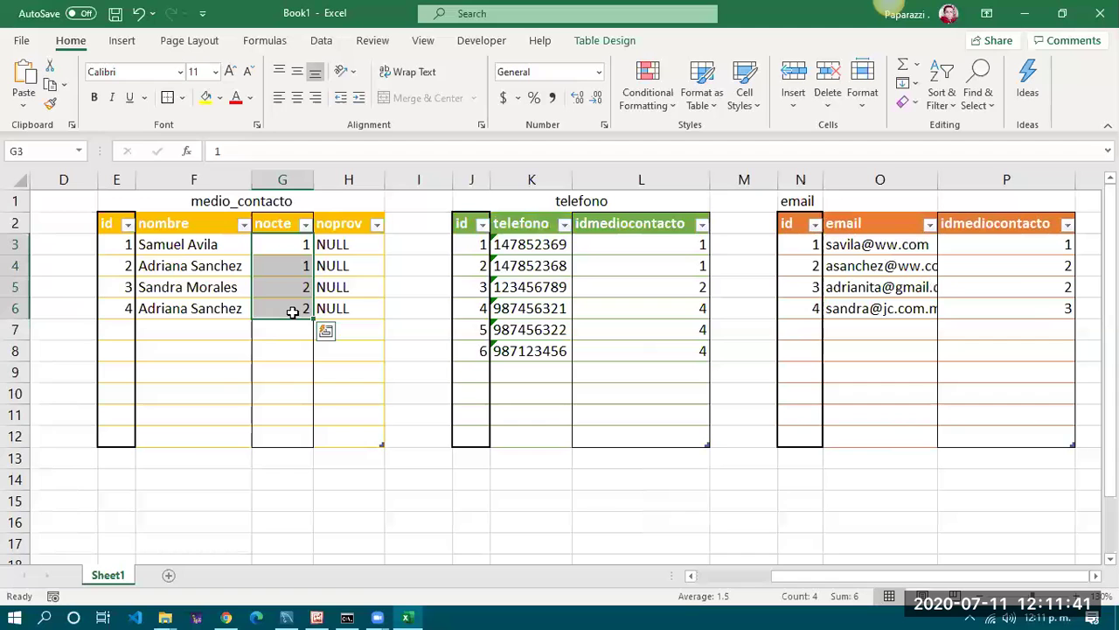
pyautogui.click(291, 612)
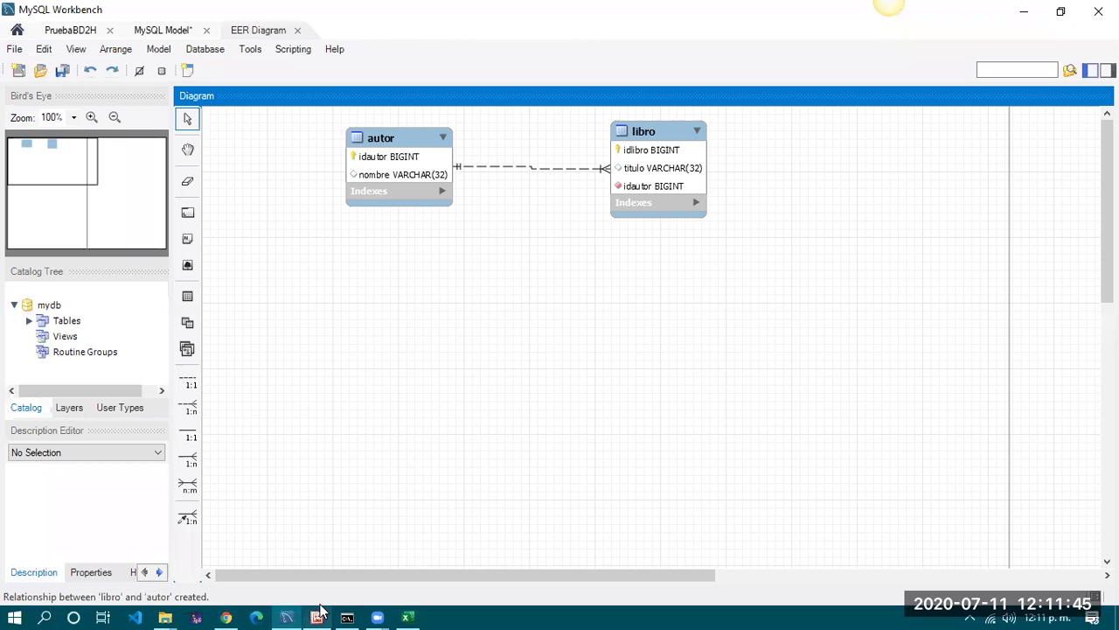
pyautogui.click(317, 617)
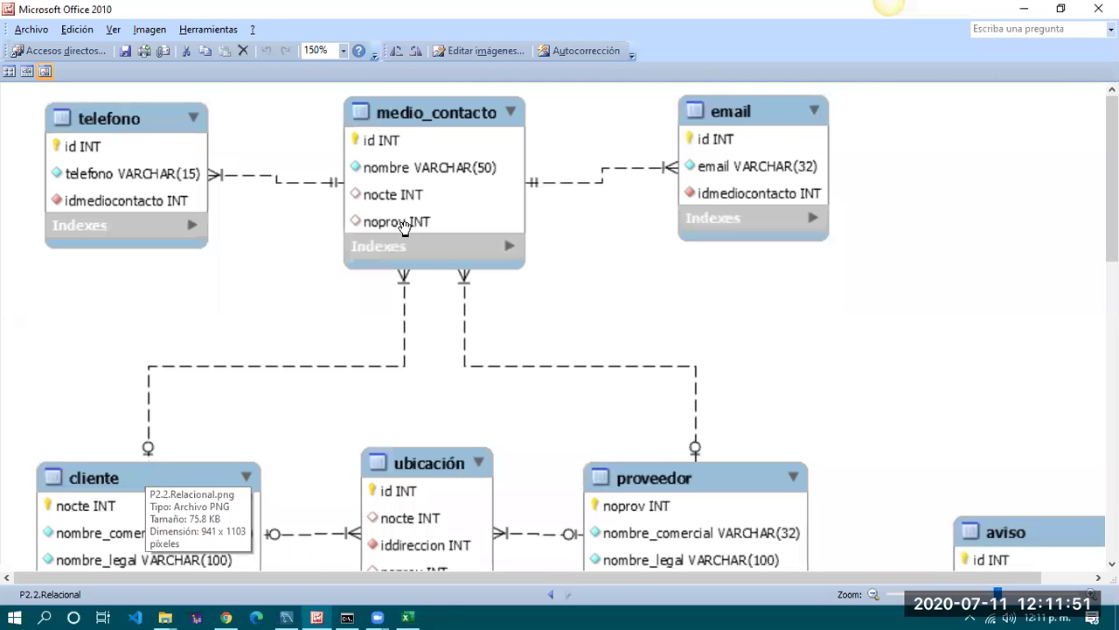
pyautogui.click(406, 618)
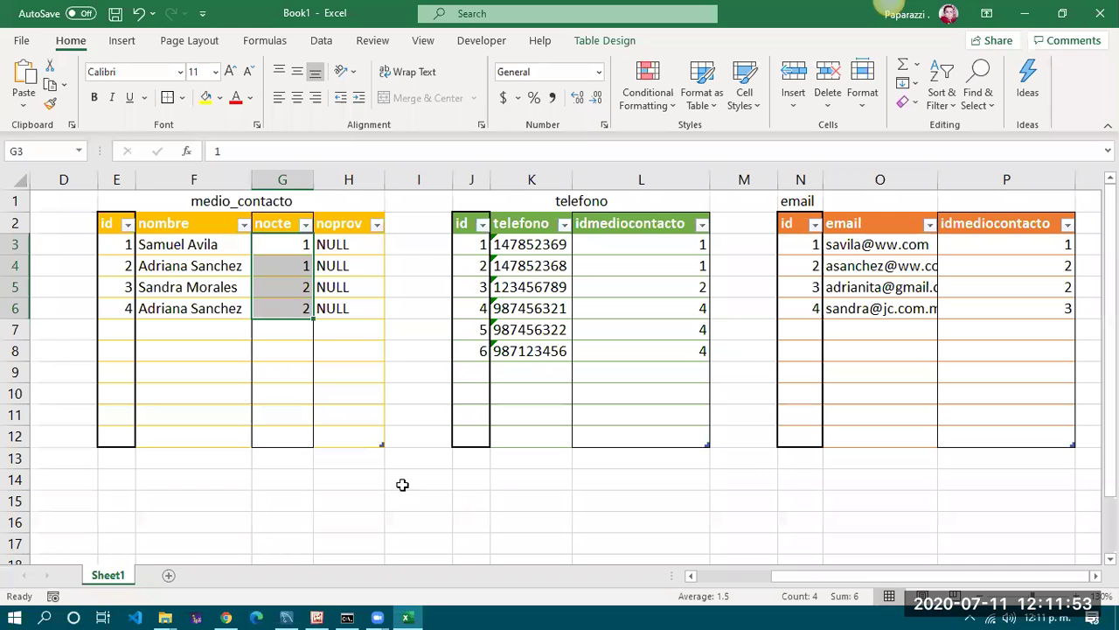
# Scroll back toward column A and select the medio_contacto nocte header
pyautogui.click(366, 315)
pyautogui.click(415, 354)
pyautogui.press('Down')
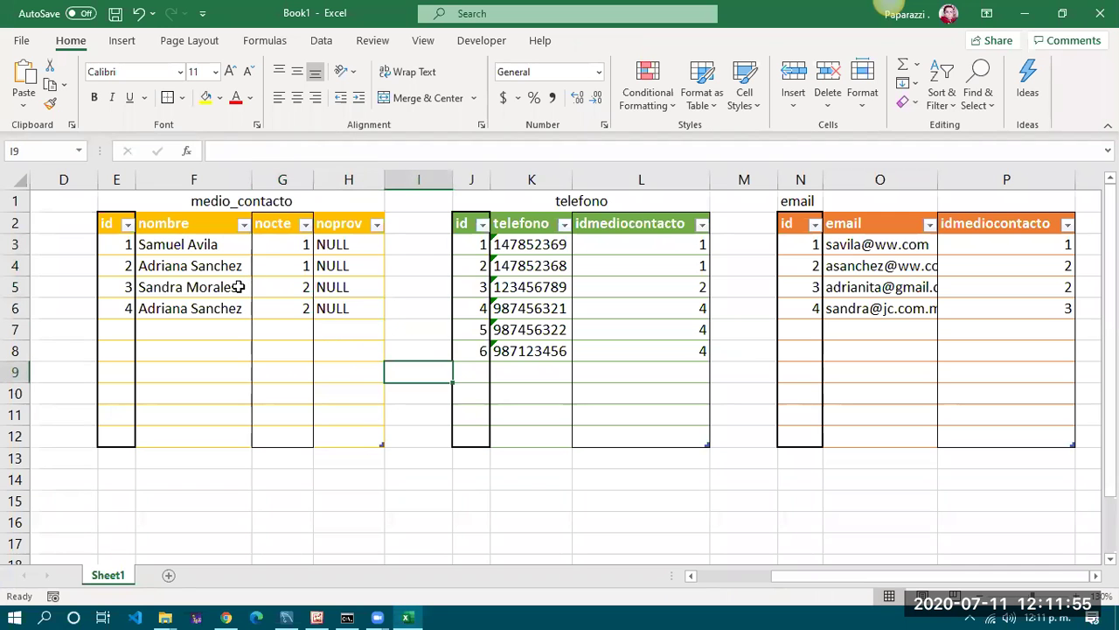
pyautogui.click(278, 225)
pyautogui.moveTo(781, 578); pyautogui.dragTo(687, 549)
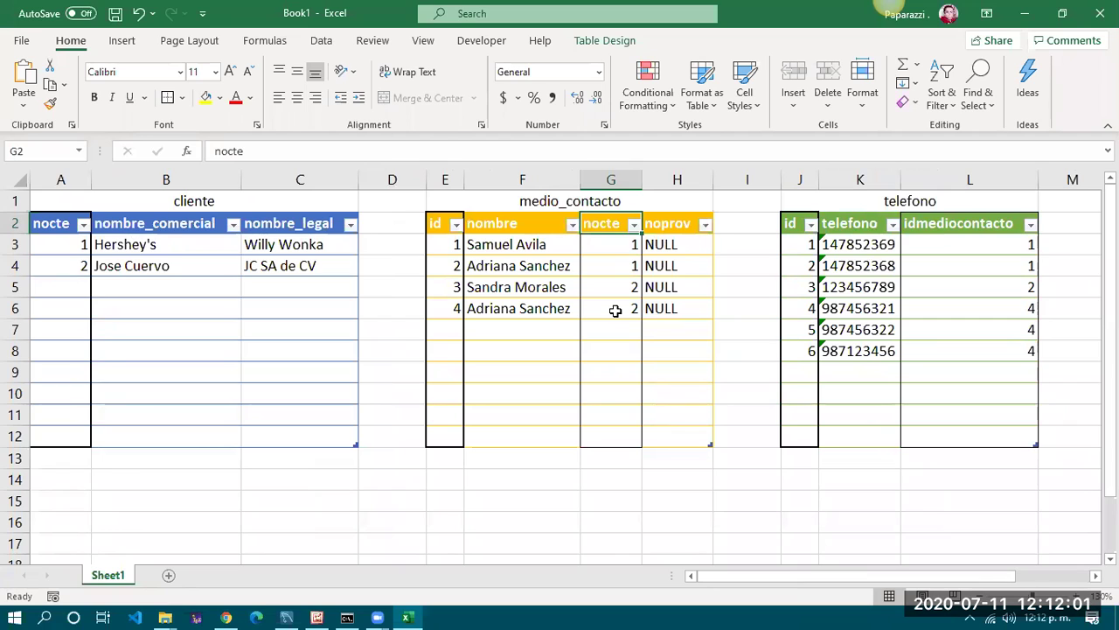
# Rename the medio_contacto nocte header to id_cliente and compare it with cliente's nocte column
pyautogui.doubleClick(618, 225)
pyautogui.hotkey('ctrl', 'c')
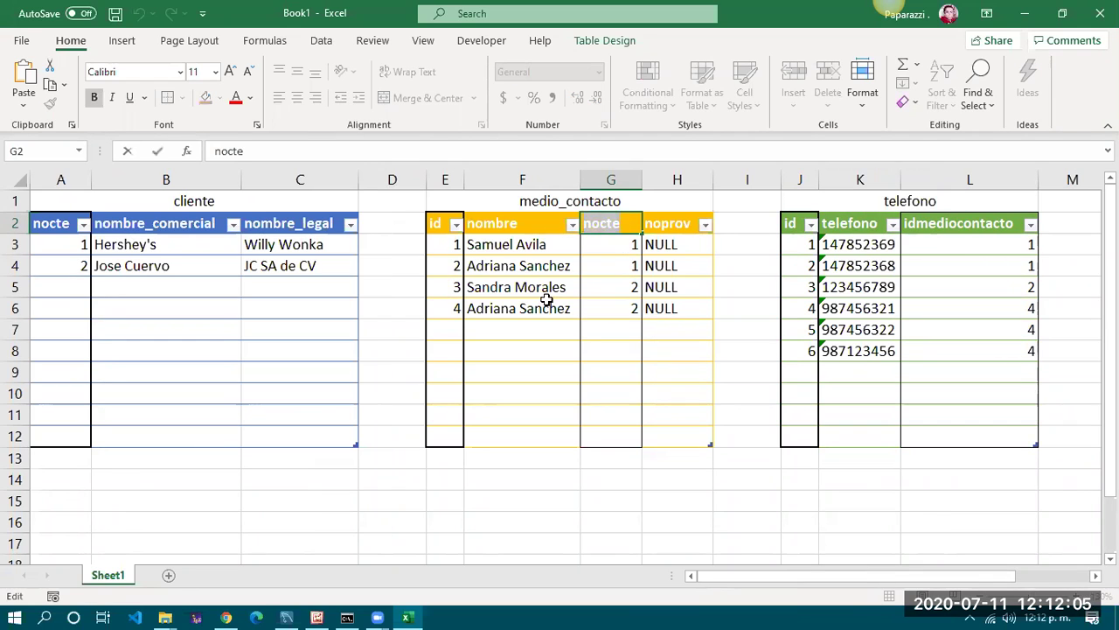
pyautogui.write('nu')
pyautogui.press('BackSpace')
pyautogui.press('BackSpace')
pyautogui.write('id_cliente')
pyautogui.press('Return')
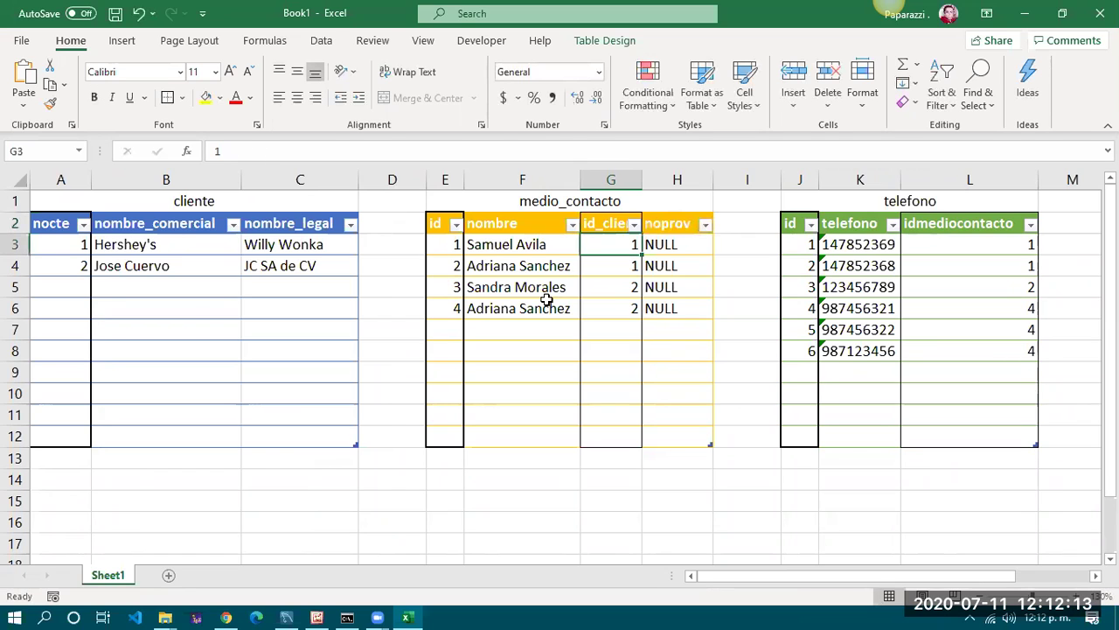
pyautogui.press('Up')
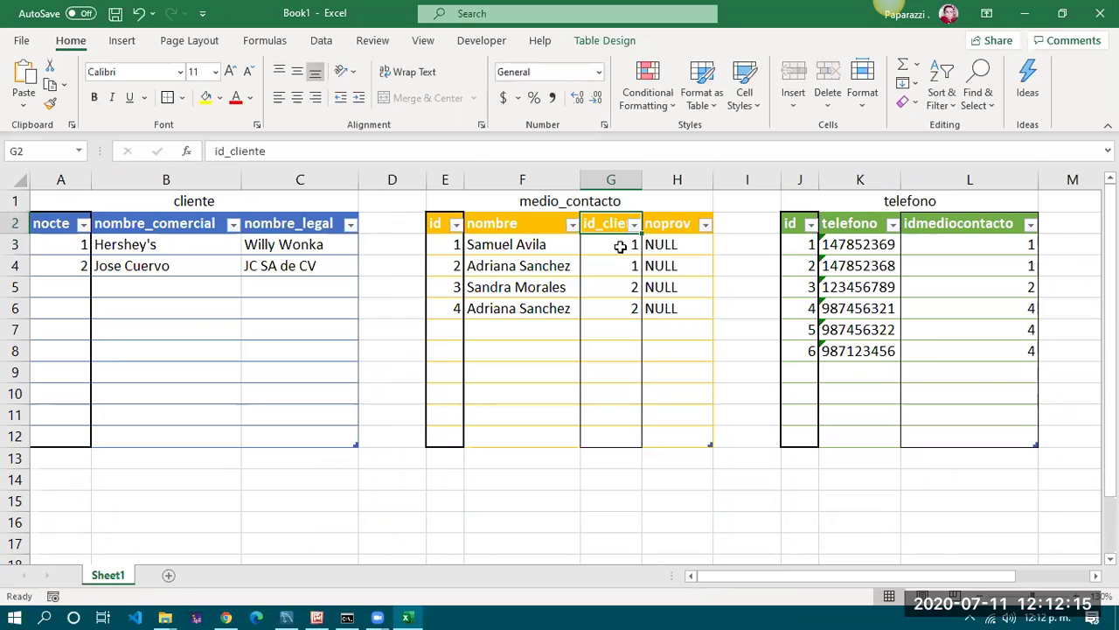
pyautogui.moveTo(52, 226); pyautogui.dragTo(52, 264)
# Revert the header to nocte and check it against the relational diagram
pyautogui.click(584, 227)
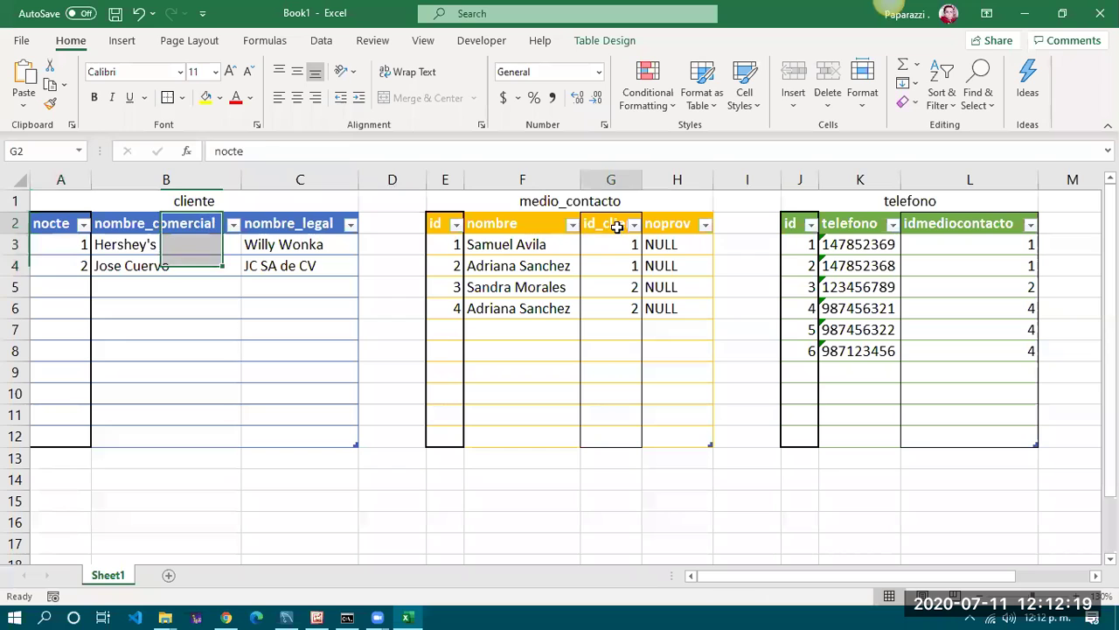
pyautogui.hotkey('ctrl', 'v')
pyautogui.click(605, 290)
pyautogui.click(620, 311)
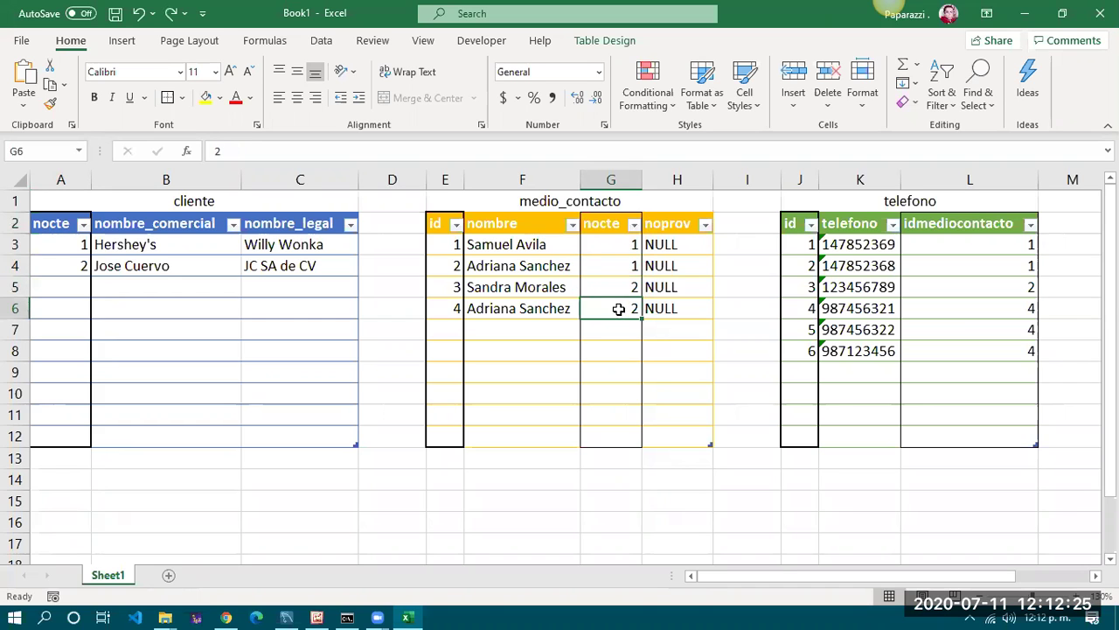
pyautogui.click(316, 617)
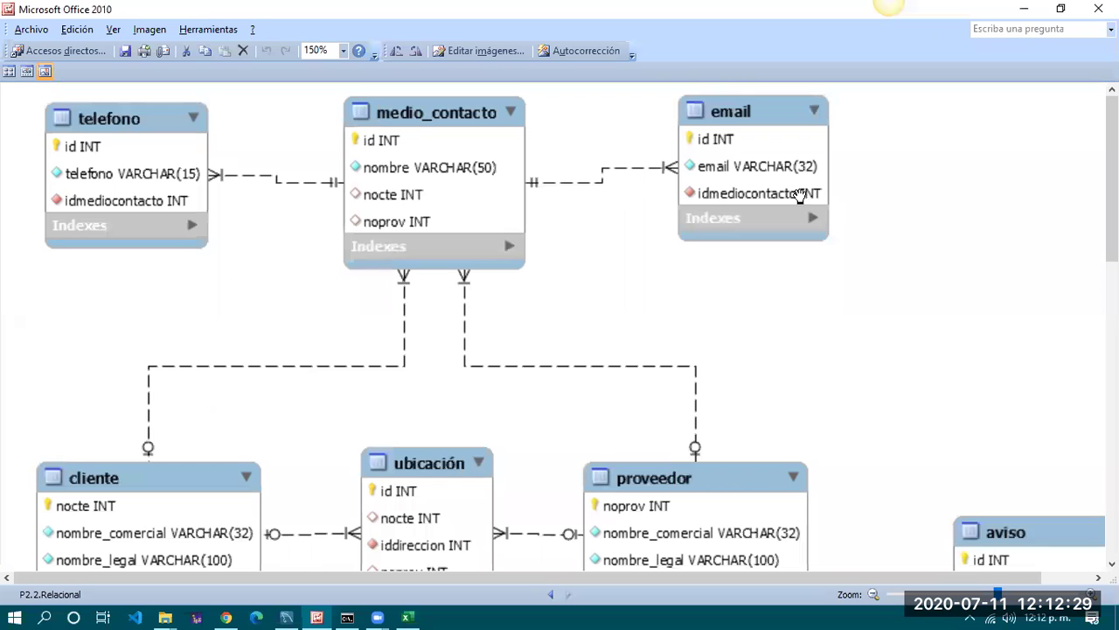
pyautogui.click(406, 617)
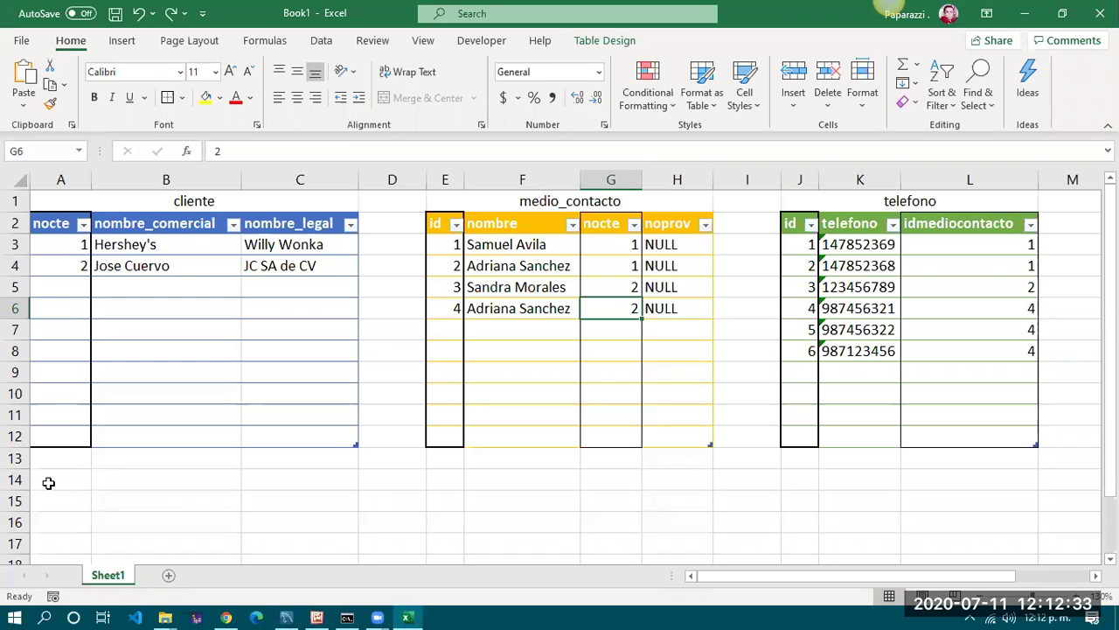
pyautogui.click(49, 483)
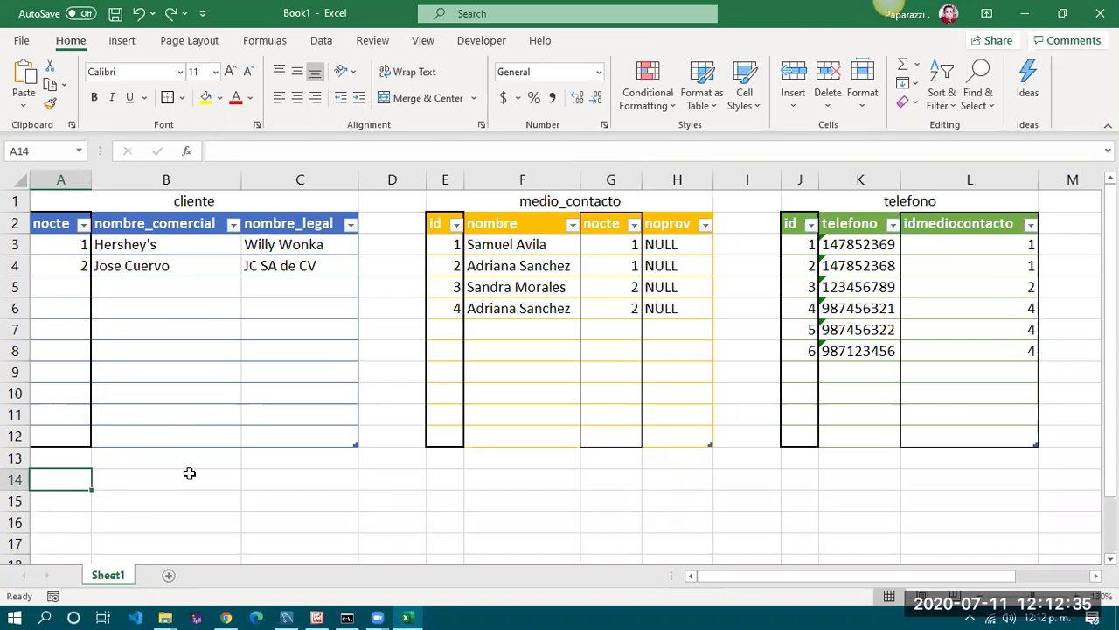
pyautogui.click(77, 243)
pyautogui.click(220, 244)
pyautogui.click(273, 248)
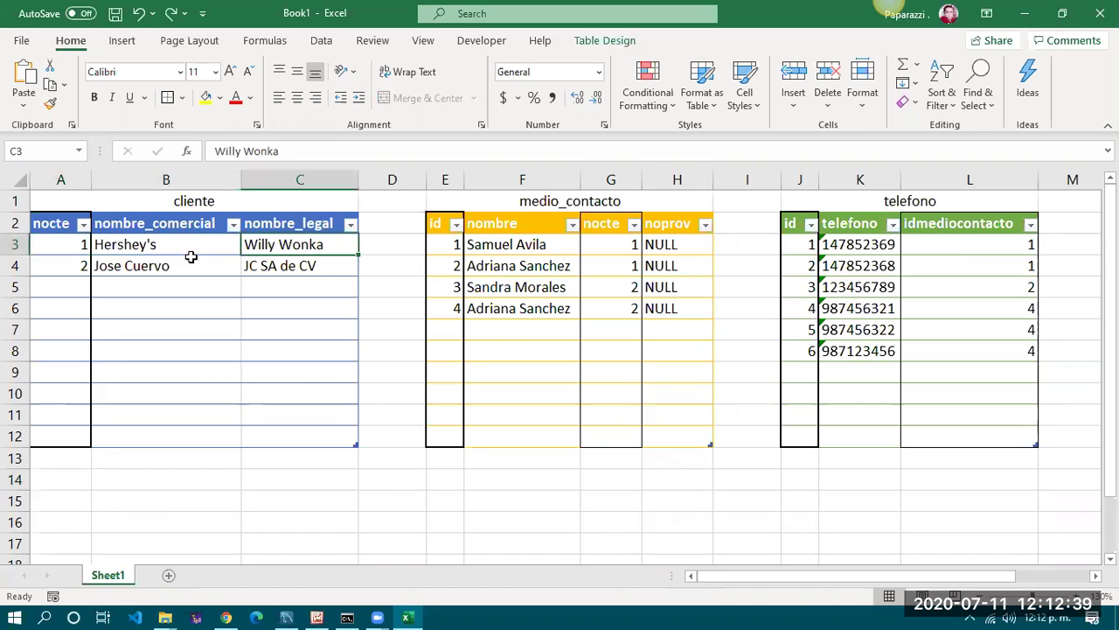
pyautogui.click(189, 257)
pyautogui.click(106, 245)
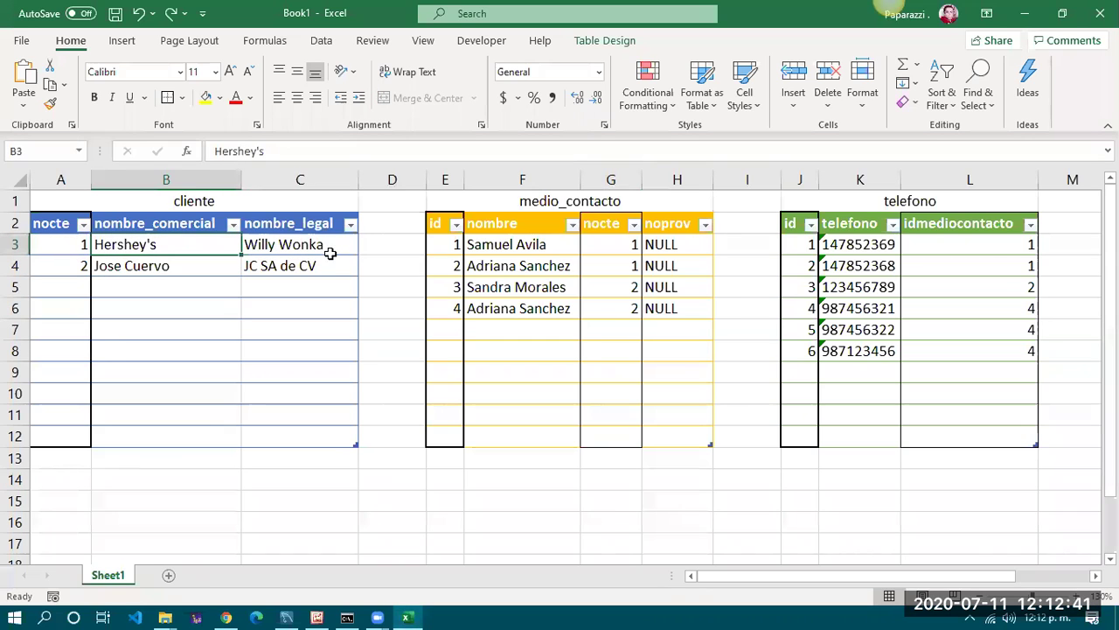
pyautogui.click(327, 250)
pyautogui.click(70, 483)
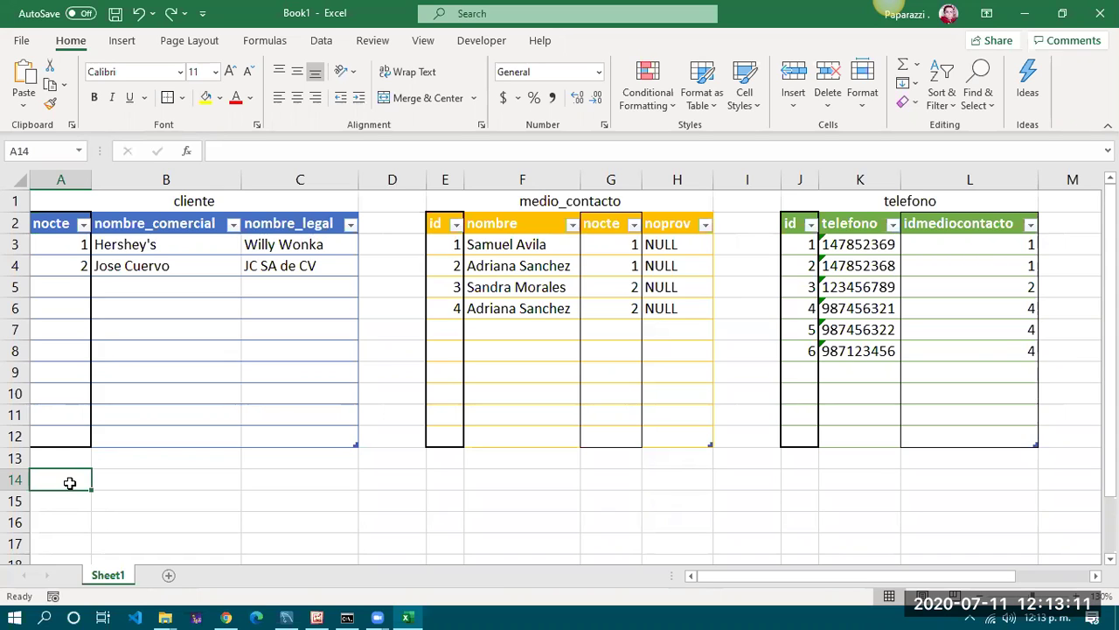
pyautogui.click(125, 244)
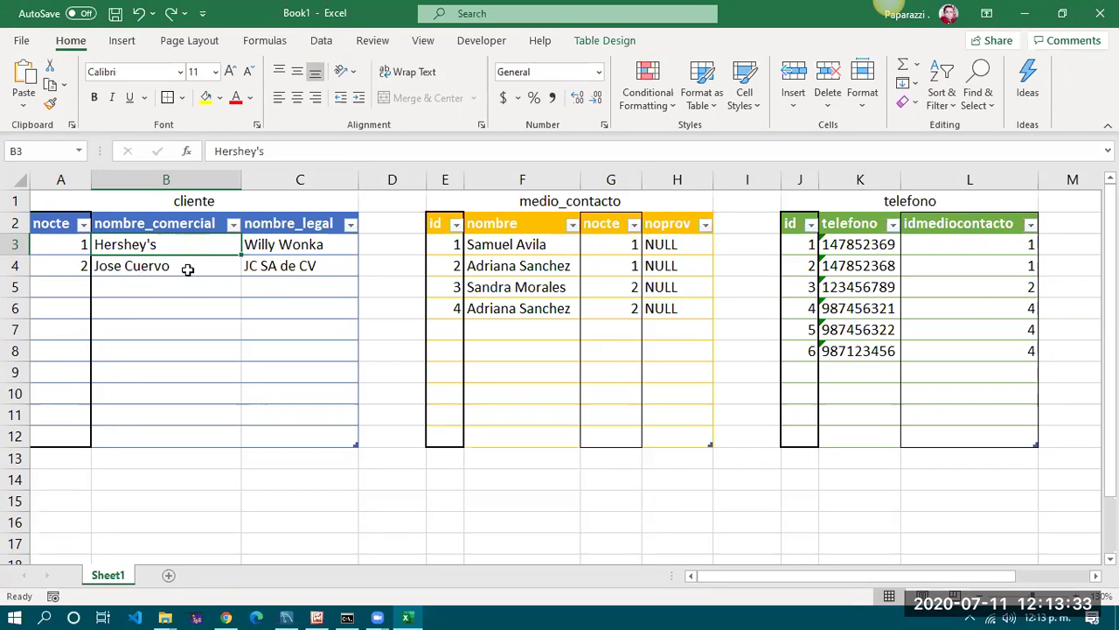
pyautogui.click(189, 268)
pyautogui.click(187, 244)
# Filter the cliente nombre_comercial column to show only Hershey's
pyautogui.click(233, 225)
pyautogui.click(98, 397)
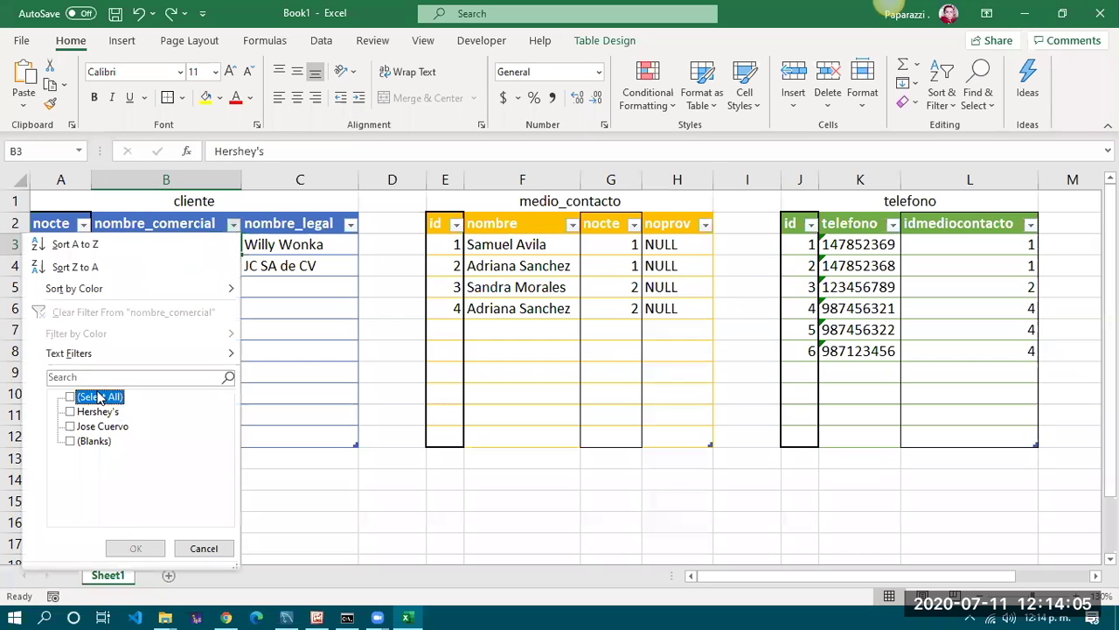
pyautogui.click(96, 412)
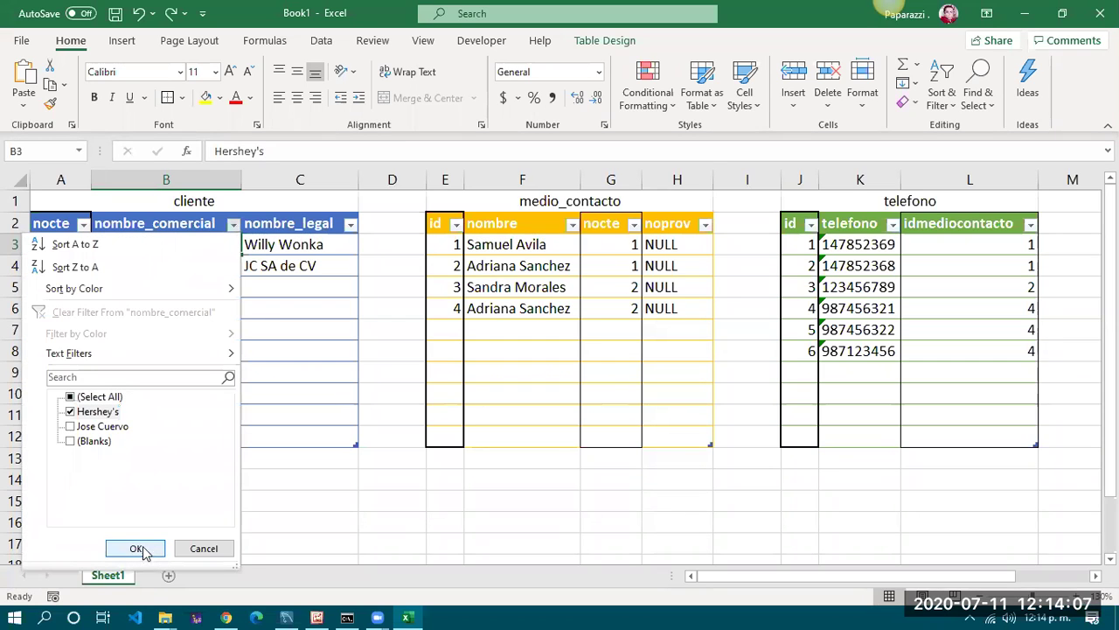
pyautogui.click(140, 548)
# Copy the cliente headers and Hershey's row (A2:C3) to A15
pyautogui.moveTo(50, 223); pyautogui.dragTo(317, 244)
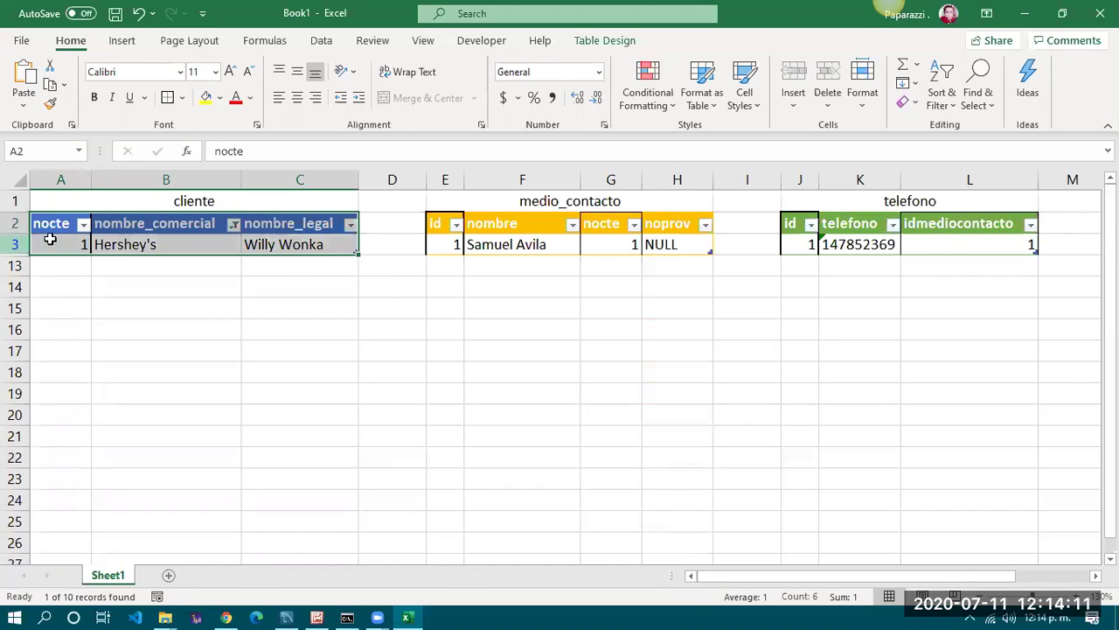
pyautogui.hotkey('ctrl', 'c')
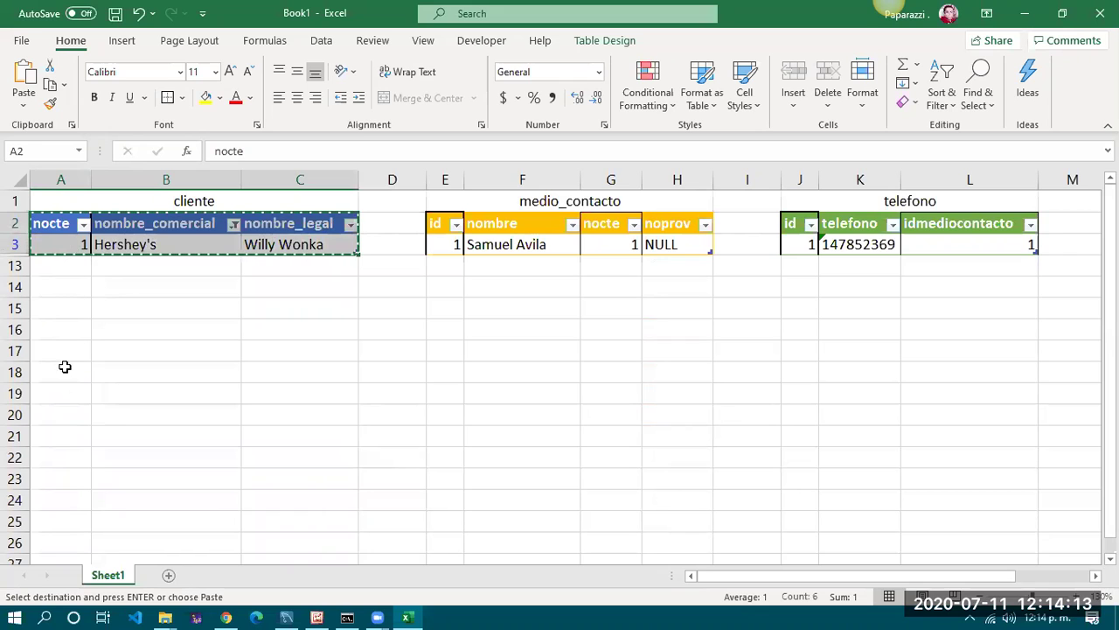
pyautogui.click(66, 311)
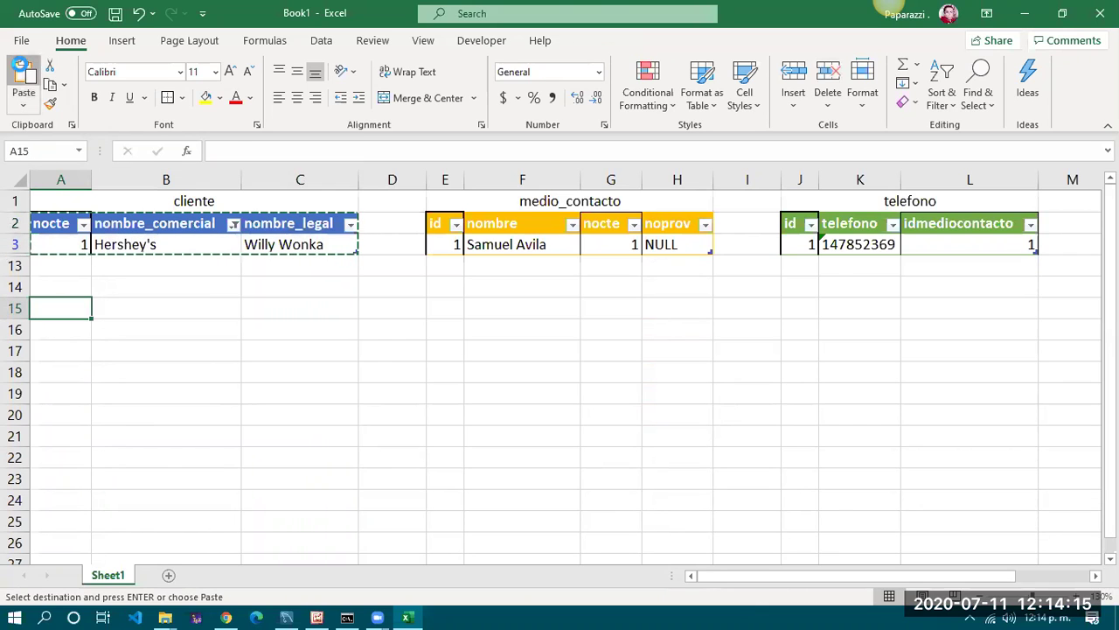
pyautogui.click(23, 83)
pyautogui.click(135, 369)
# Clear the nombre_comercial filter so all clients show, and check the pasted Hershey's row
pyautogui.click(84, 224)
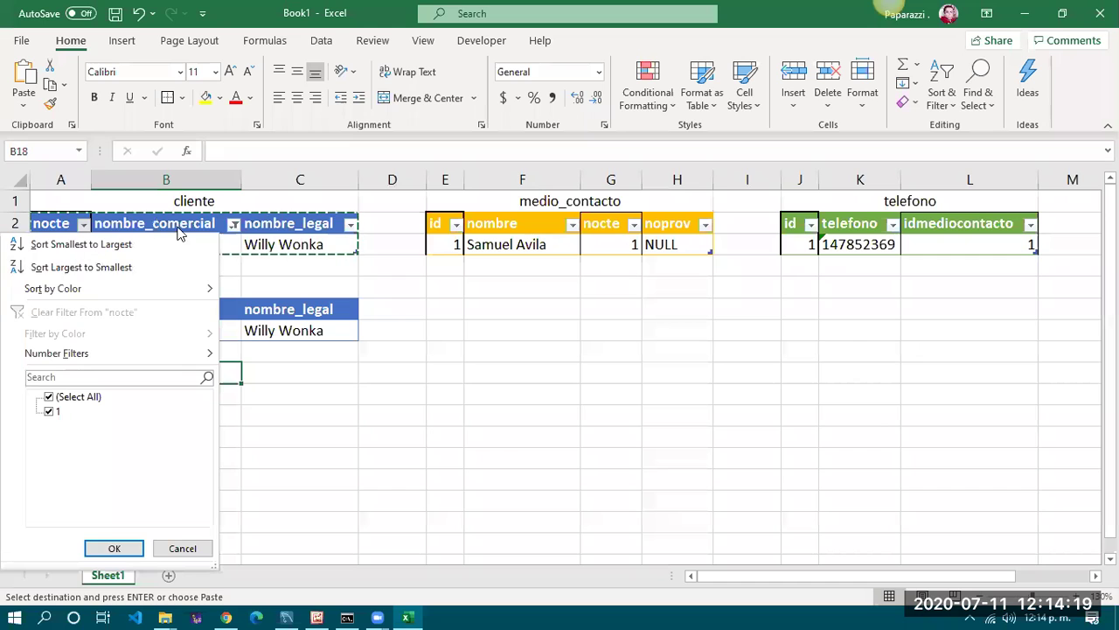
pyautogui.click(114, 548)
pyautogui.click(235, 226)
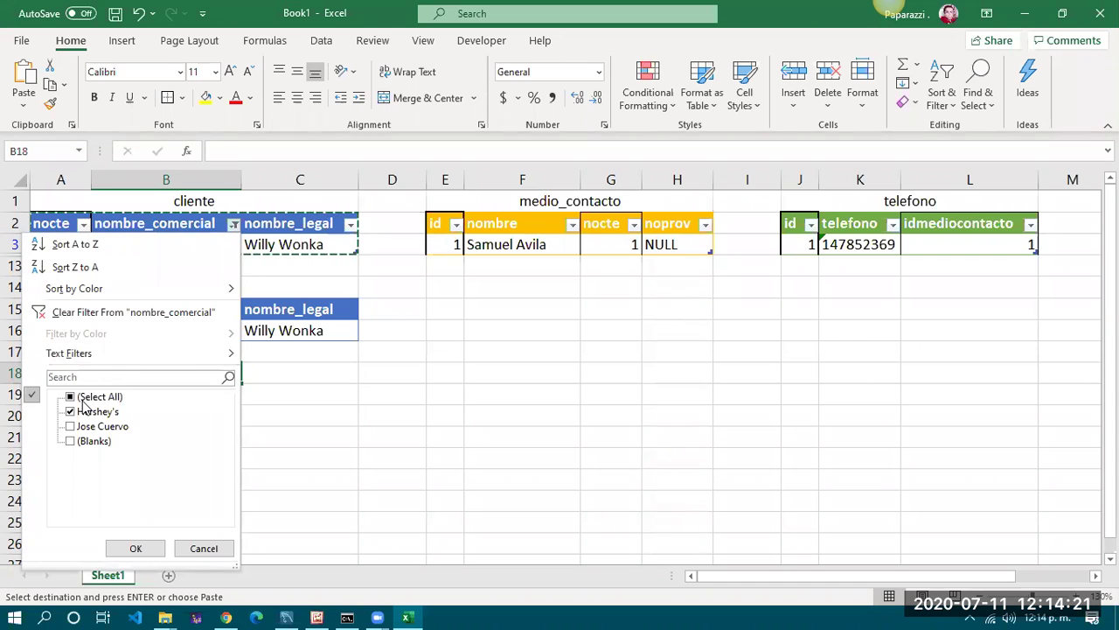
pyautogui.click(133, 548)
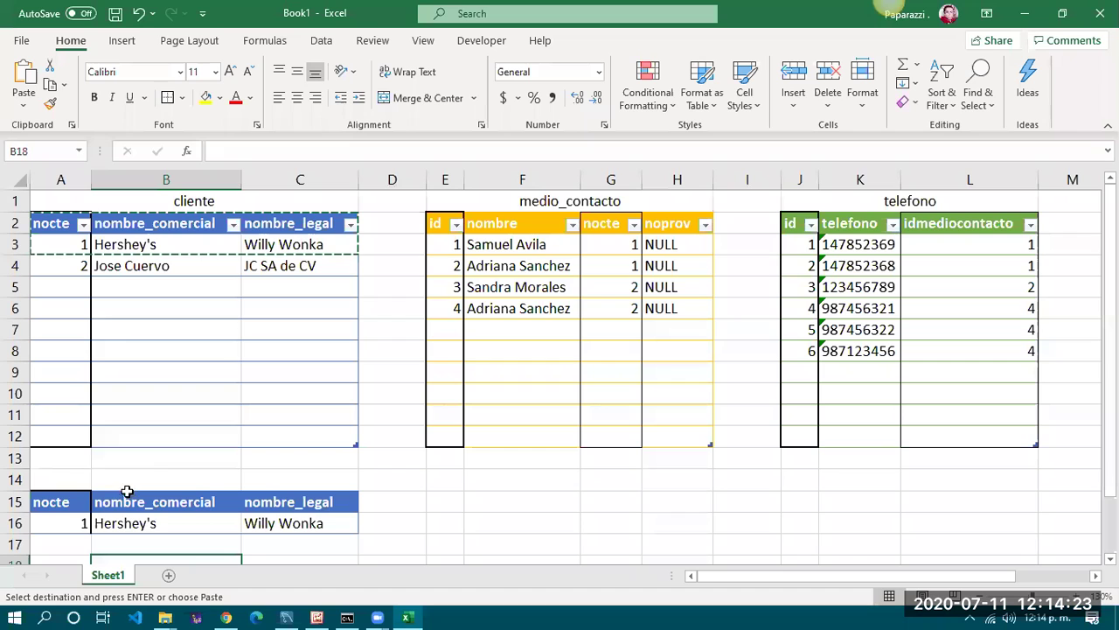
pyautogui.click(79, 525)
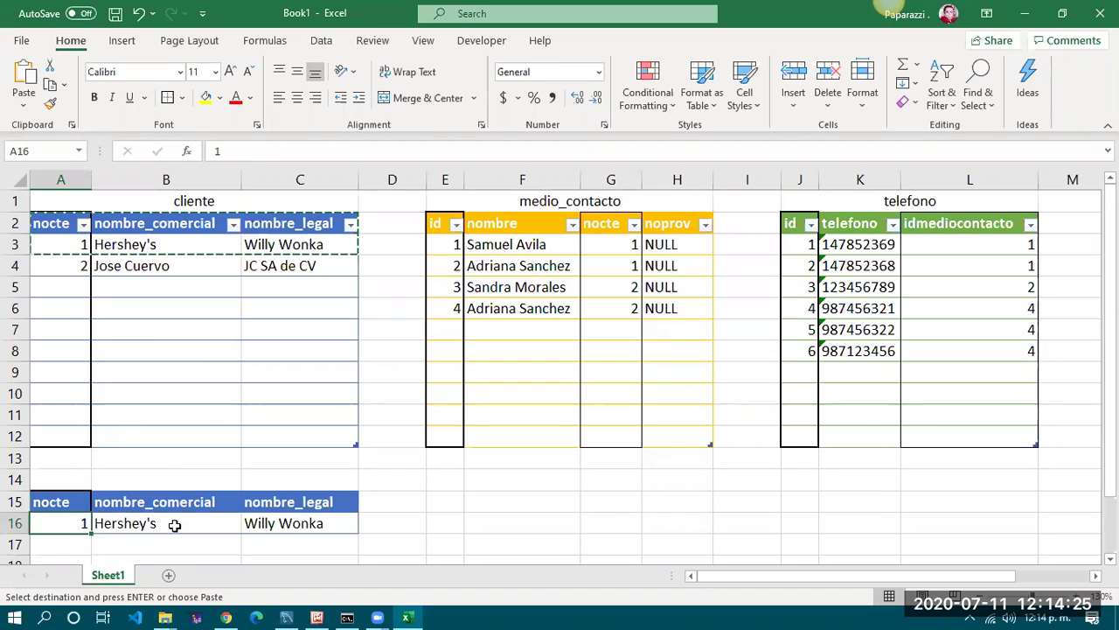
pyautogui.click(174, 523)
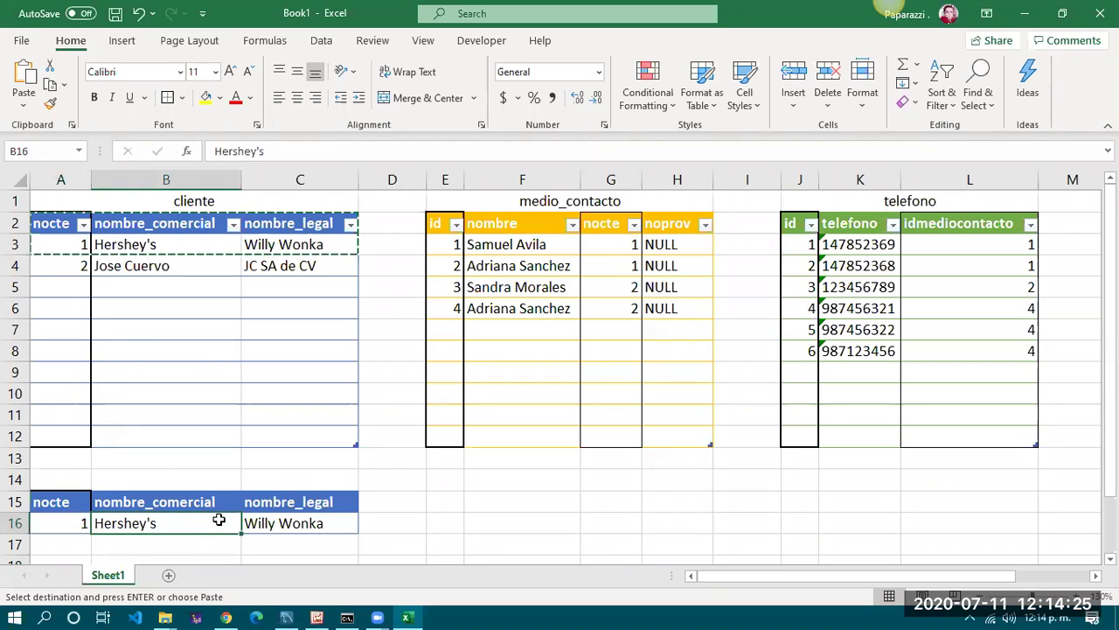
pyautogui.click(75, 523)
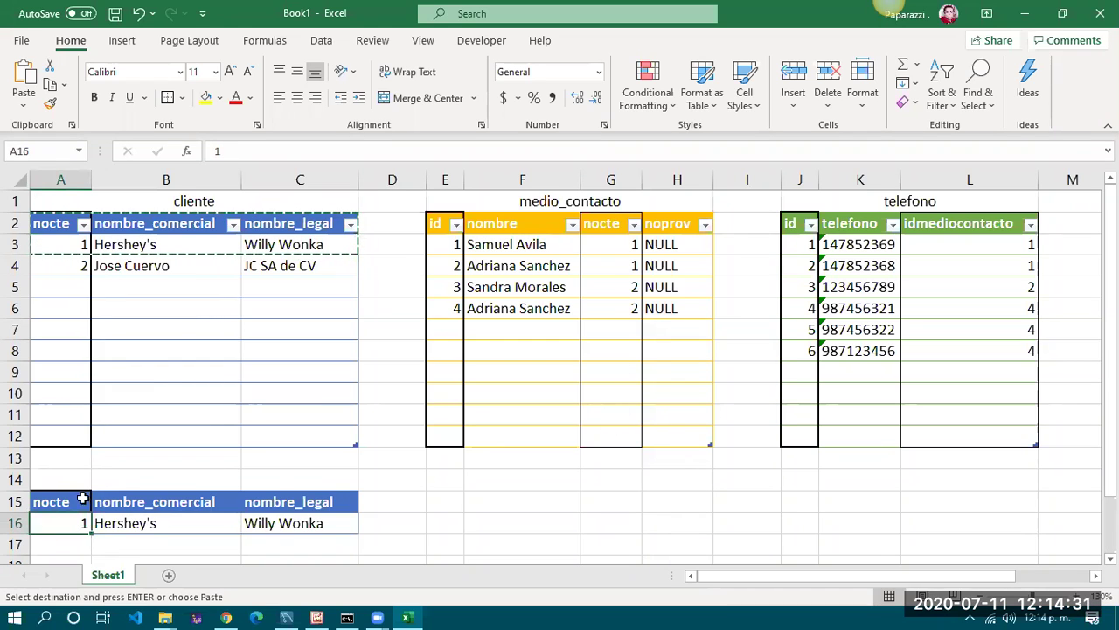
# Filter the medio_contacto nocte column to show only value 1
pyautogui.click(634, 224)
pyautogui.click(515, 399)
pyautogui.click(472, 411)
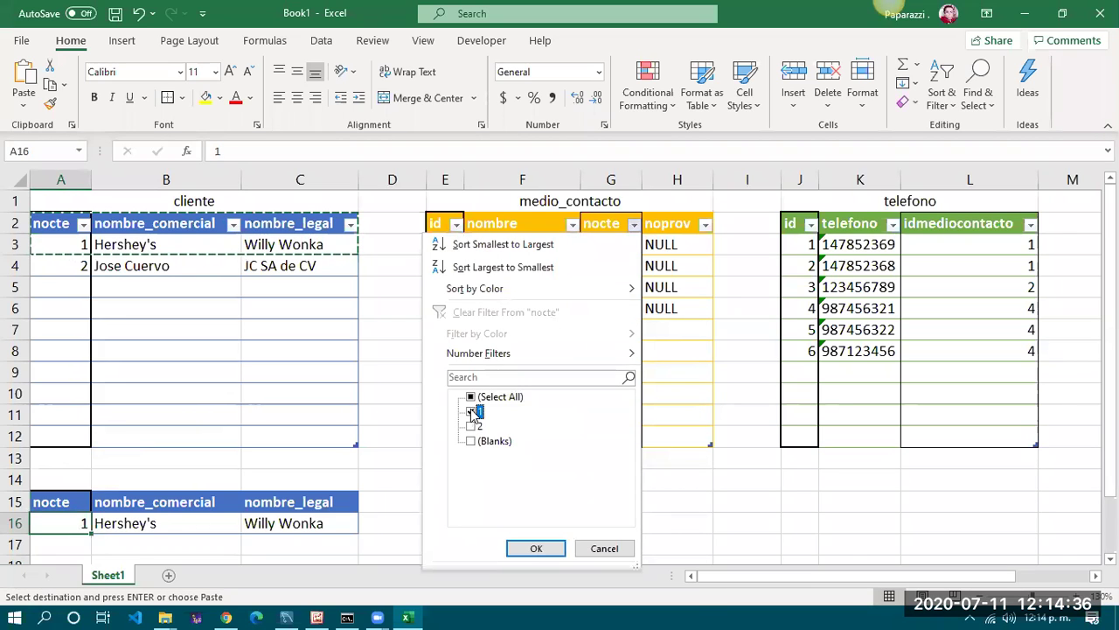
pyautogui.click(542, 549)
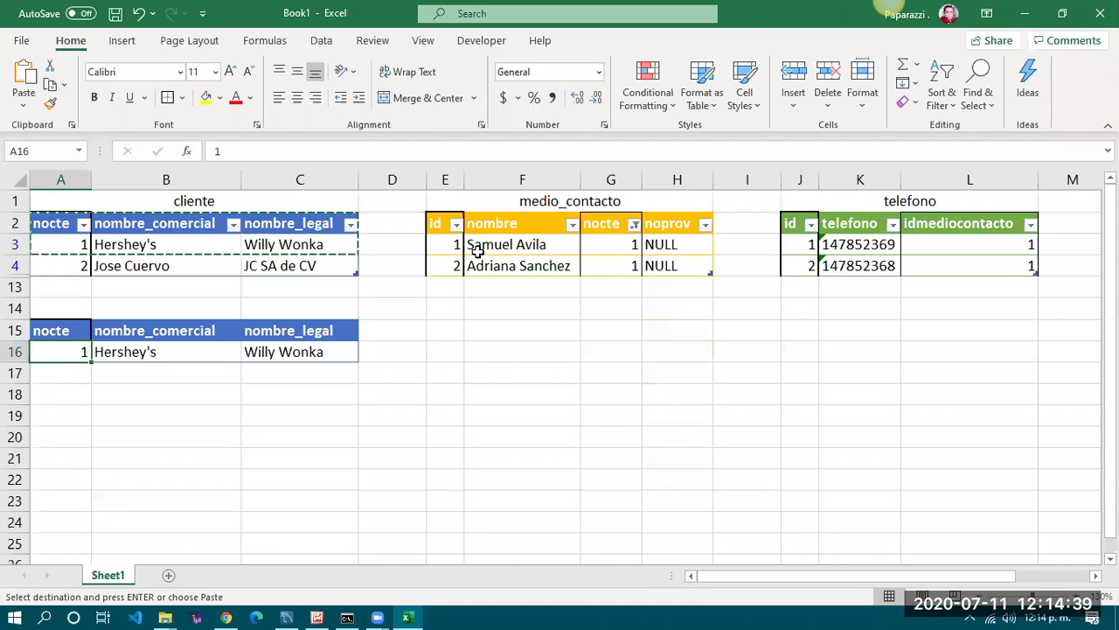
# Copy the filtered medio_contacto headers and rows (E2:H4) to D15 beside the client copy
pyautogui.moveTo(440, 222); pyautogui.dragTo(670, 281)
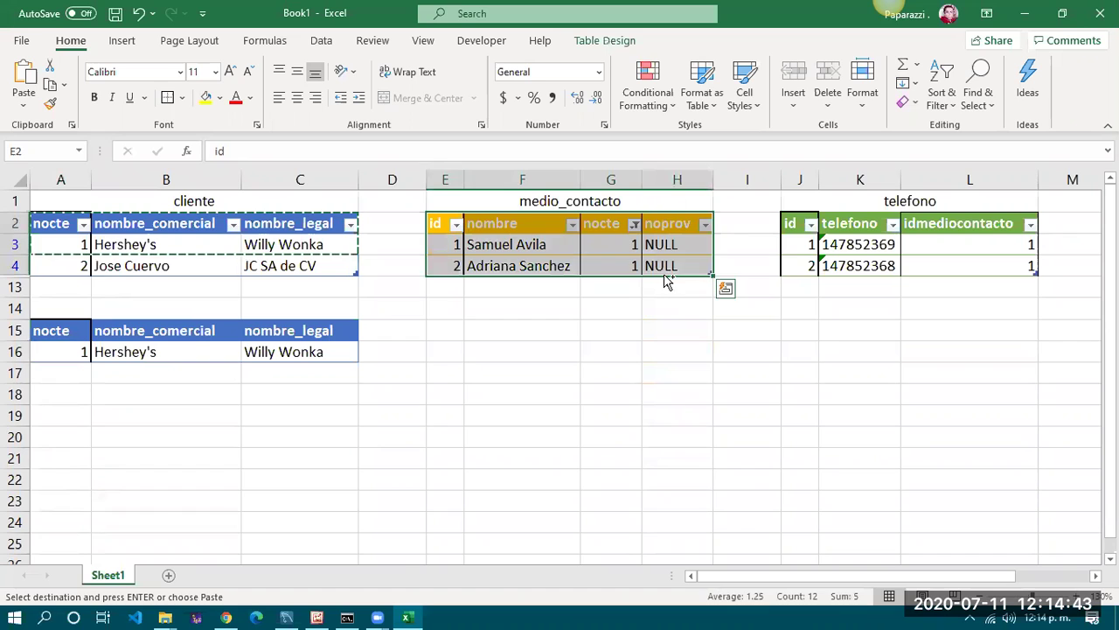
pyautogui.hotkey('ctrl', 'c')
pyautogui.click(395, 312)
pyautogui.click(393, 329)
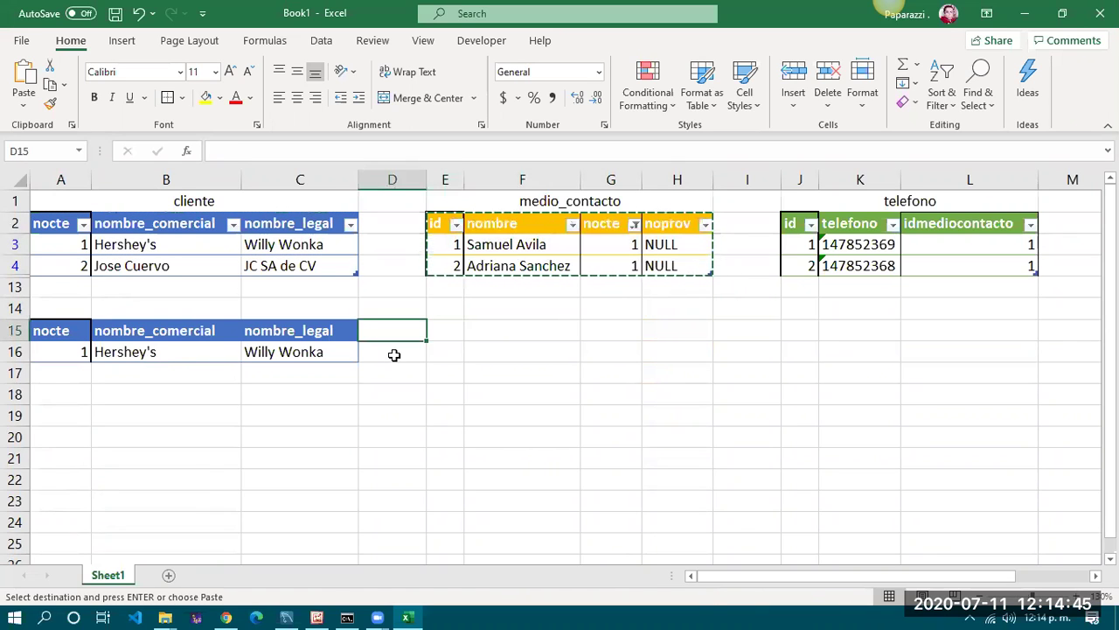
pyautogui.hotkey('ctrl', 'v')
pyautogui.click(543, 372)
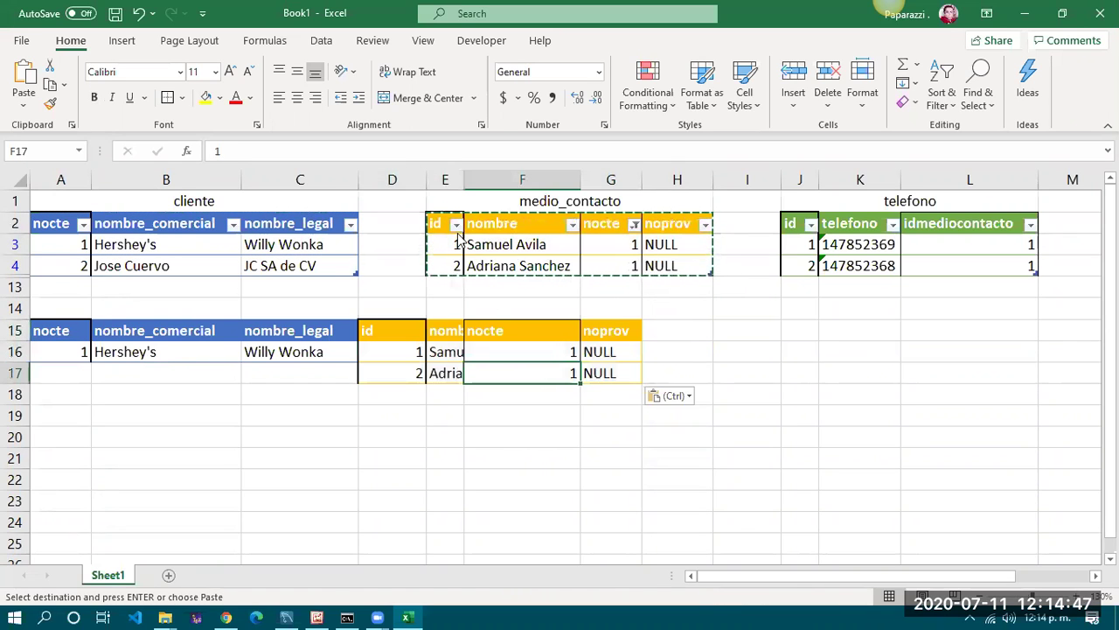
# Clear the nocte filter and fill the Hershey's client row down from row 16 to row 17
pyautogui.click(630, 224)
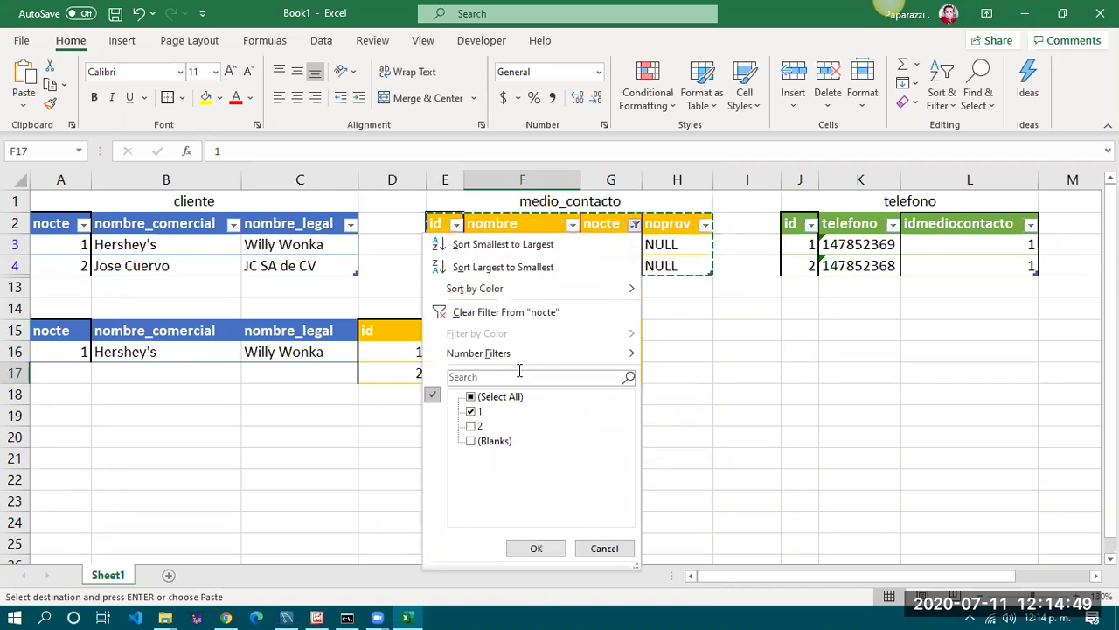
pyautogui.click(472, 397)
pyautogui.click(536, 549)
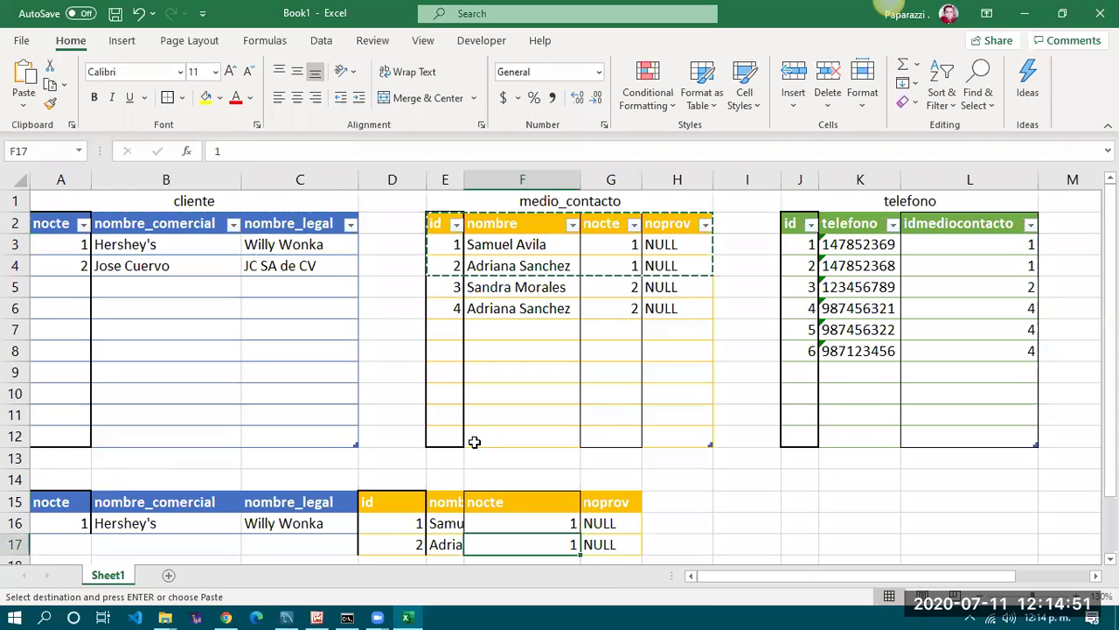
pyautogui.scroll(-2, 468, 434)
pyautogui.moveTo(60, 394); pyautogui.dragTo(355, 421)
pyautogui.click(411, 458)
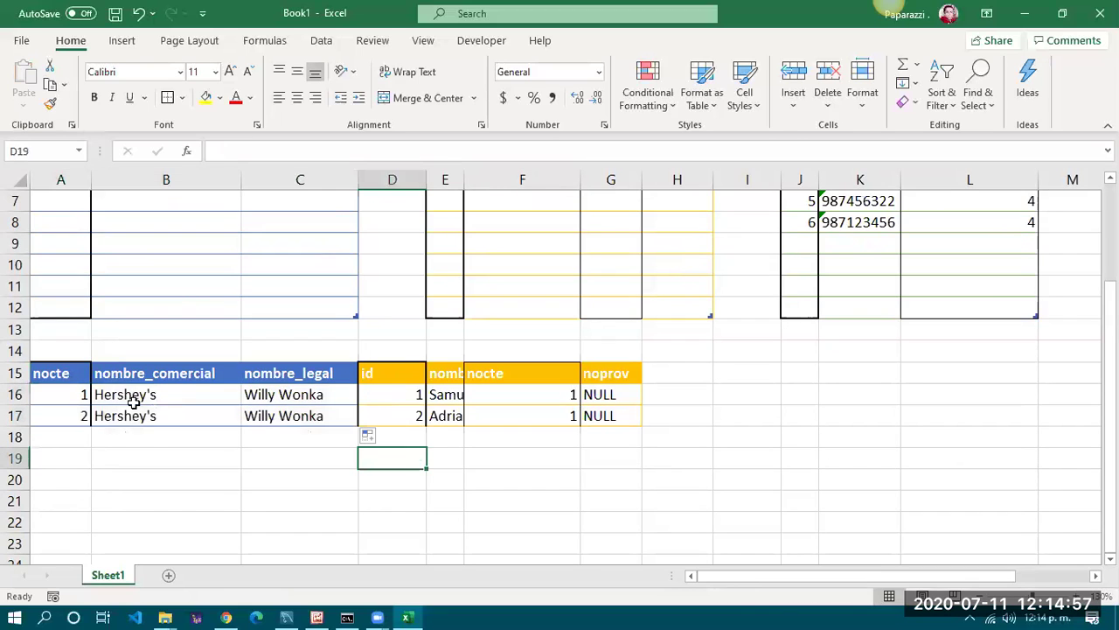
pyautogui.click(553, 400)
# Autofit columns A through L to their contents
pyautogui.moveTo(60, 179); pyautogui.dragTo(1009, 180)
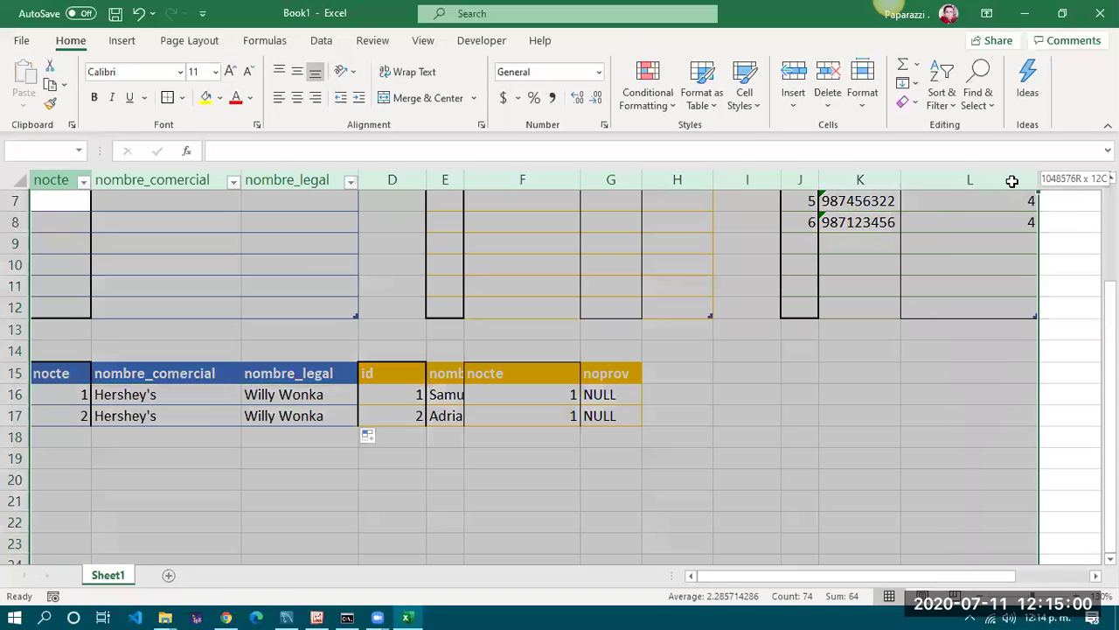
pyautogui.doubleClick(463, 179)
pyautogui.click(468, 396)
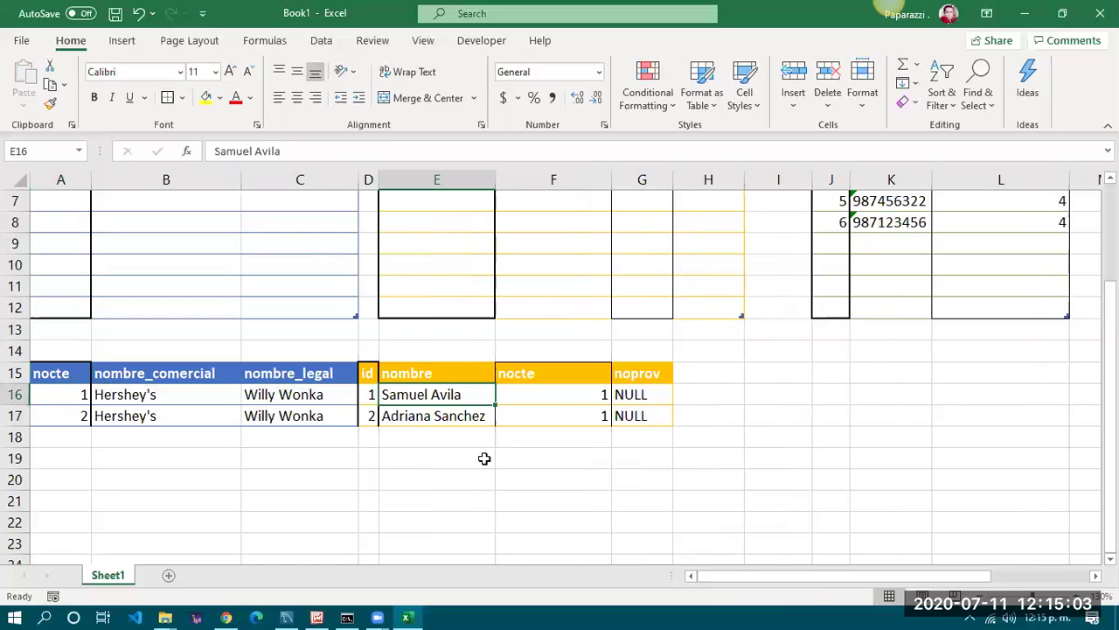
pyautogui.click(482, 458)
pyautogui.scroll(2, 852, 467)
pyautogui.scroll(-1, 852, 467)
pyautogui.scroll(-1, 852, 466)
pyautogui.moveTo(791, 576); pyautogui.dragTo(895, 577)
pyautogui.scroll(1, 569, 470)
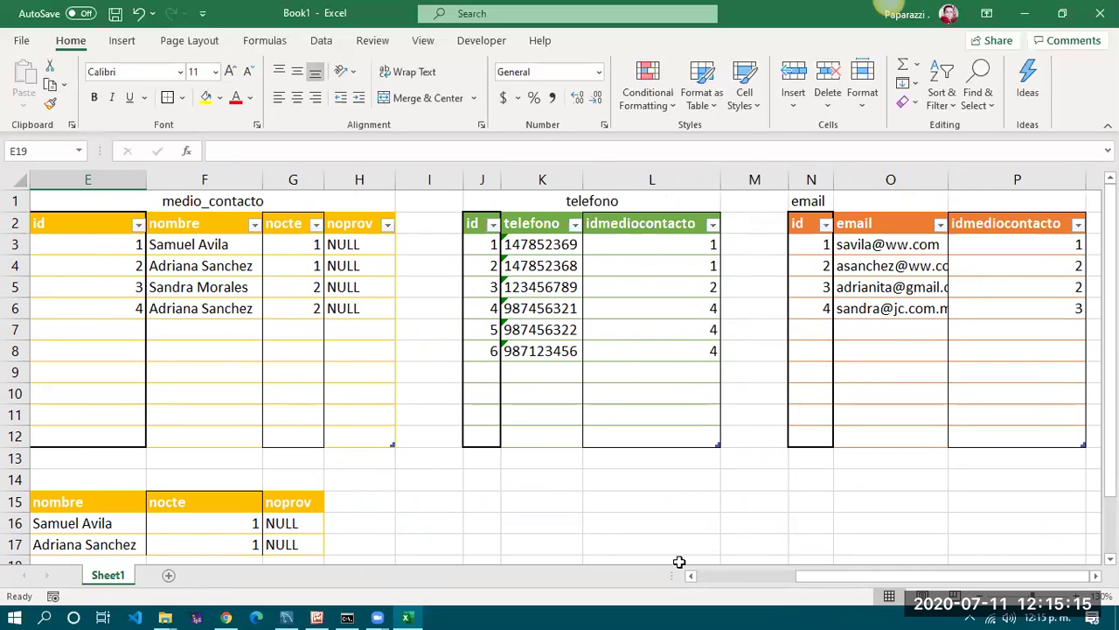
# Filter the telefono idmediocontacto column to show only contact 1's phones
pyautogui.moveTo(902, 577); pyautogui.dragTo(507, 554)
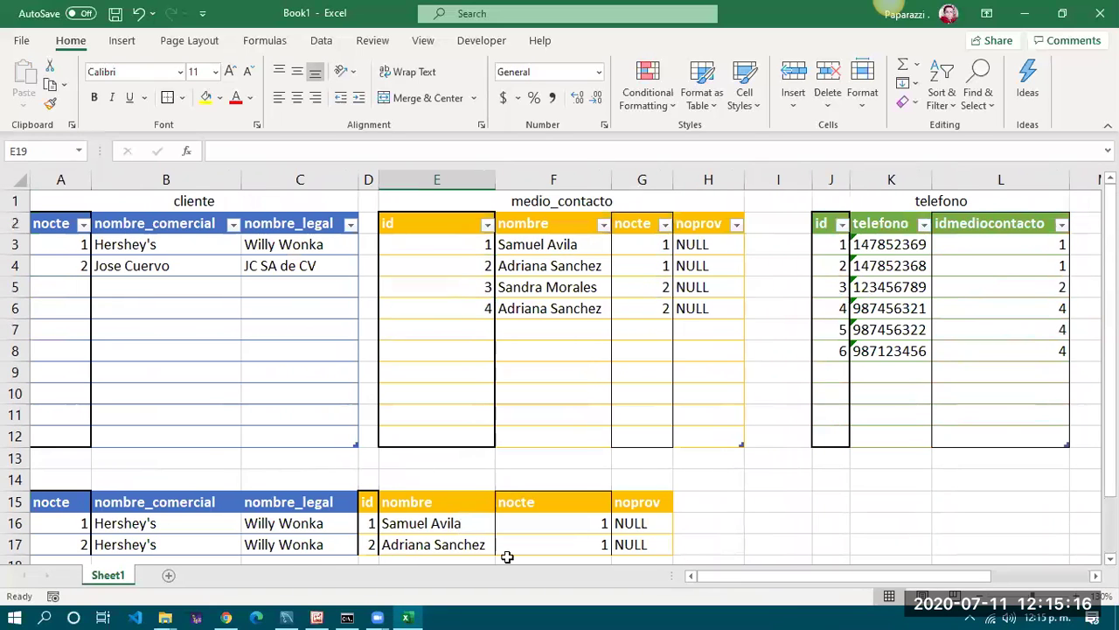
pyautogui.click(369, 524)
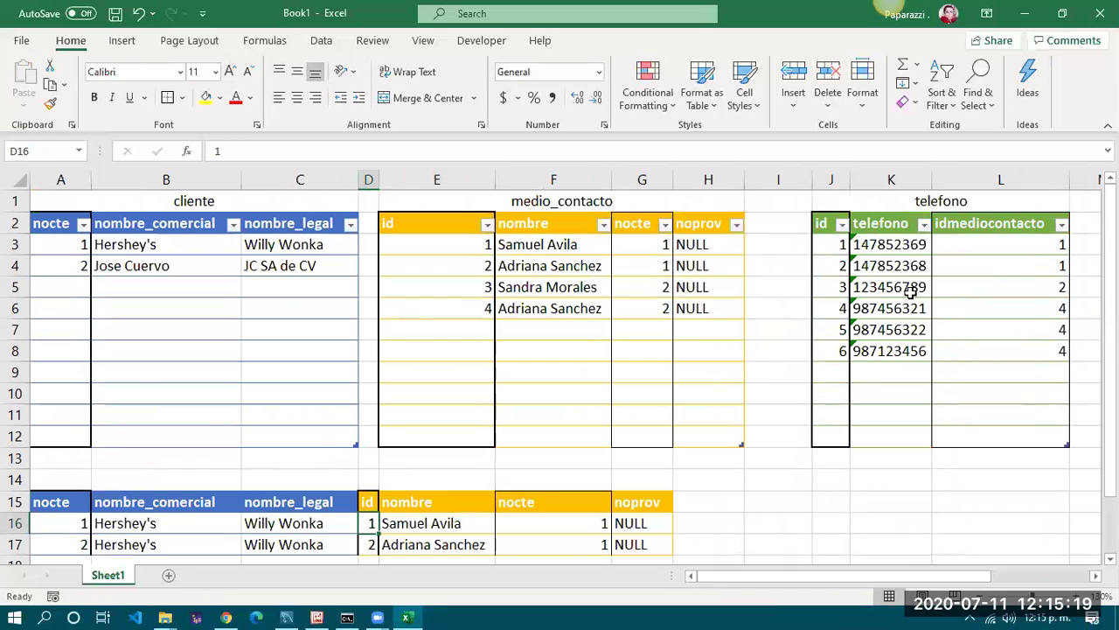
pyautogui.moveTo(1001, 224); pyautogui.dragTo(998, 346)
pyautogui.moveTo(999, 352); pyautogui.dragTo(998, 352)
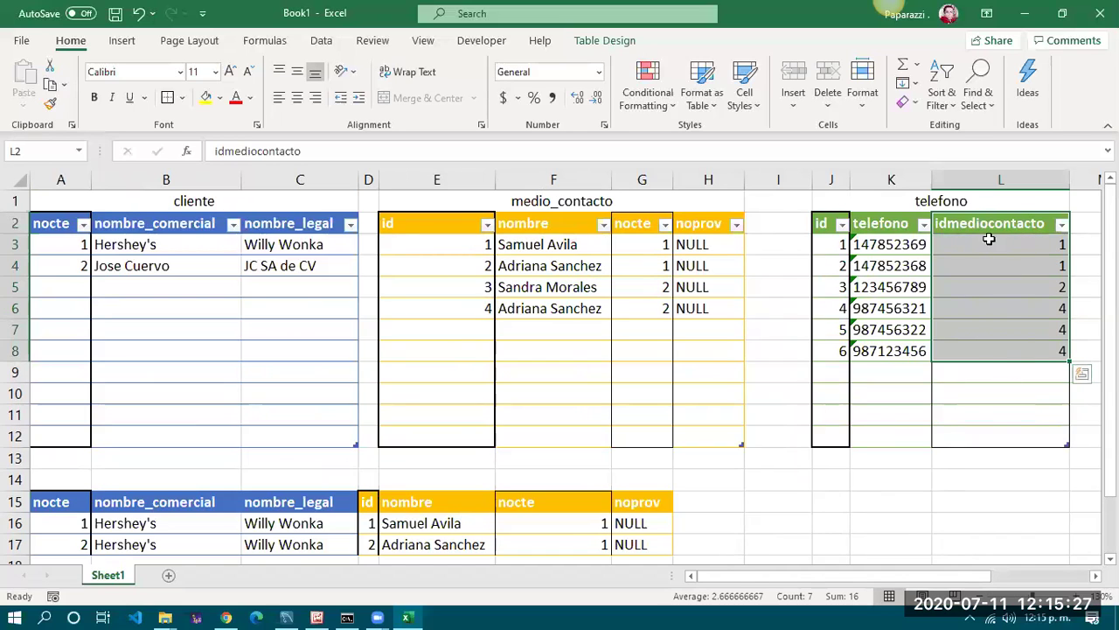
pyautogui.moveTo(1031, 244); pyautogui.dragTo(961, 268)
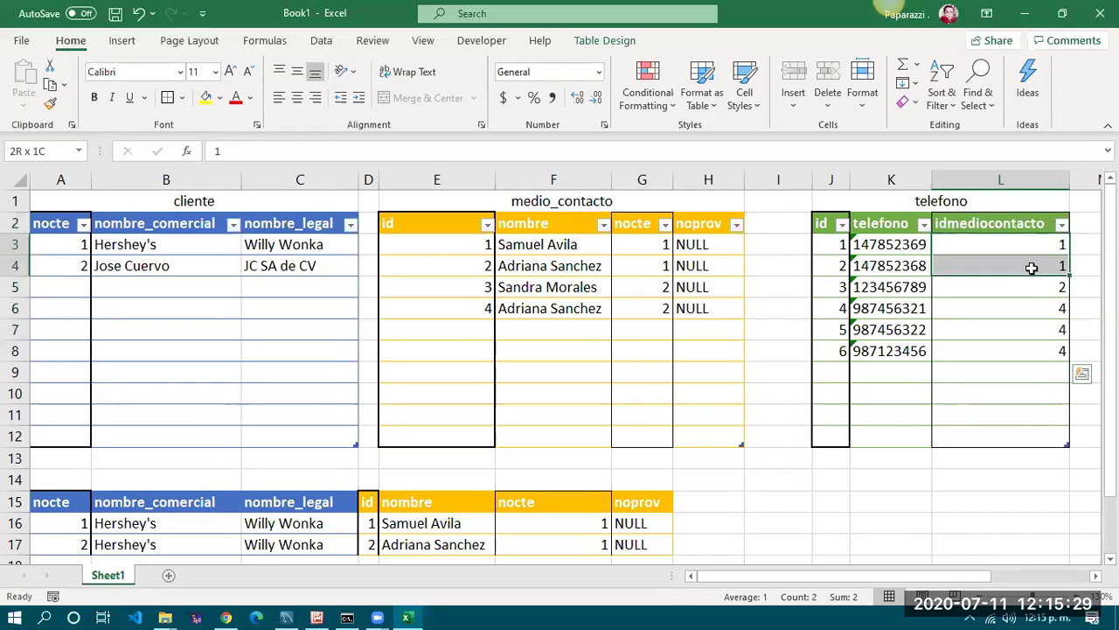
pyautogui.click(1061, 224)
pyautogui.click(906, 399)
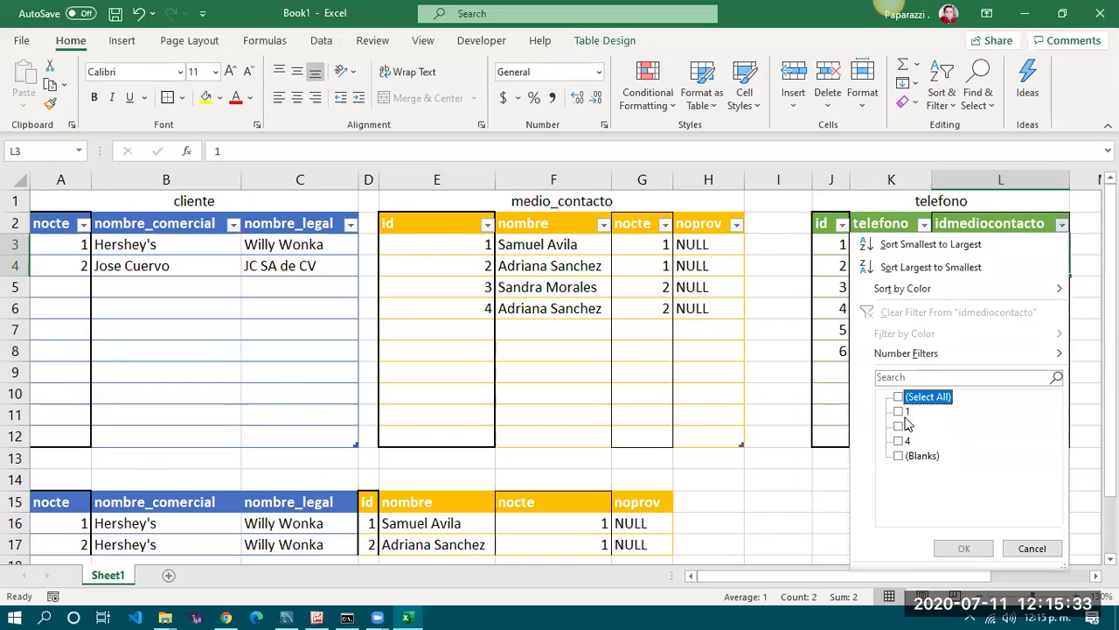
pyautogui.click(905, 412)
pyautogui.click(962, 548)
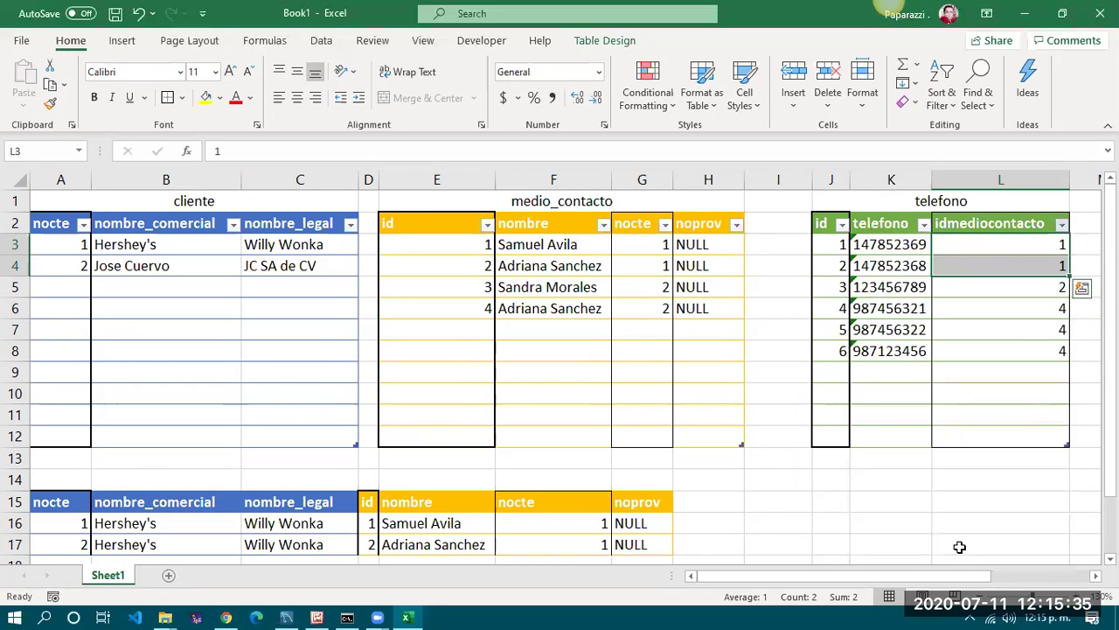
# Copy the filtered telefono headers and rows (J2:L4) to H15
pyautogui.click(824, 363)
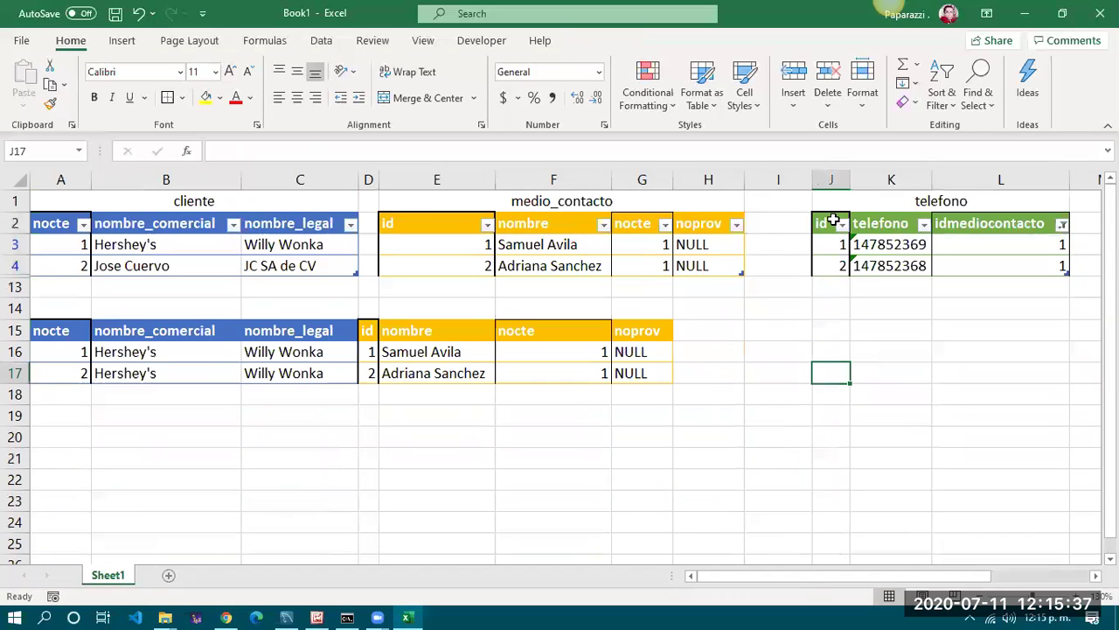
pyautogui.click(944, 209)
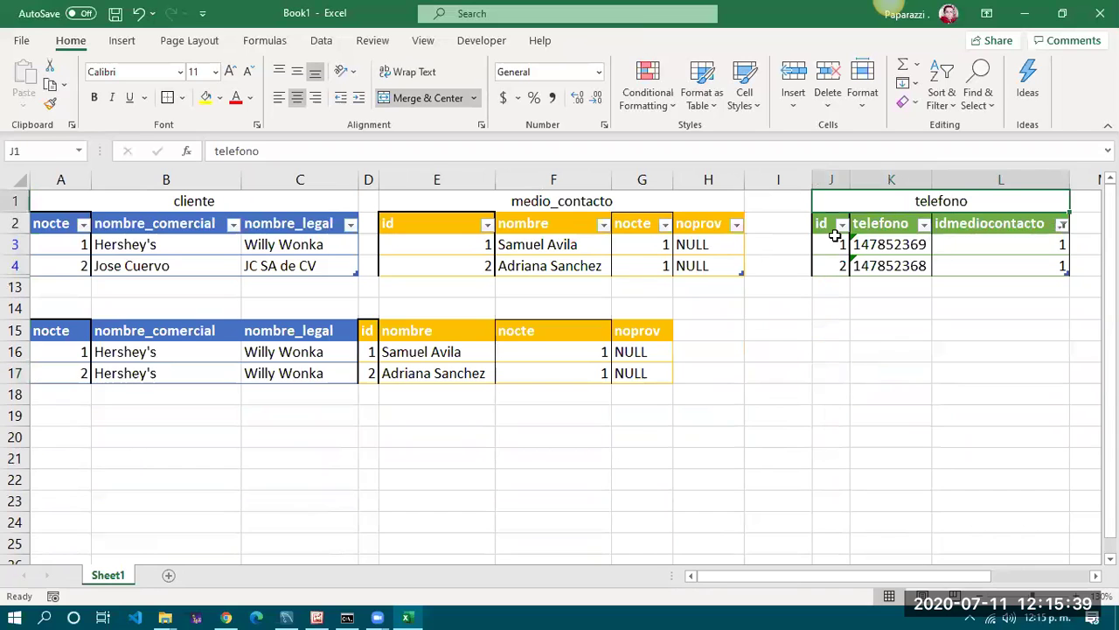
pyautogui.moveTo(825, 222); pyautogui.dragTo(1027, 276)
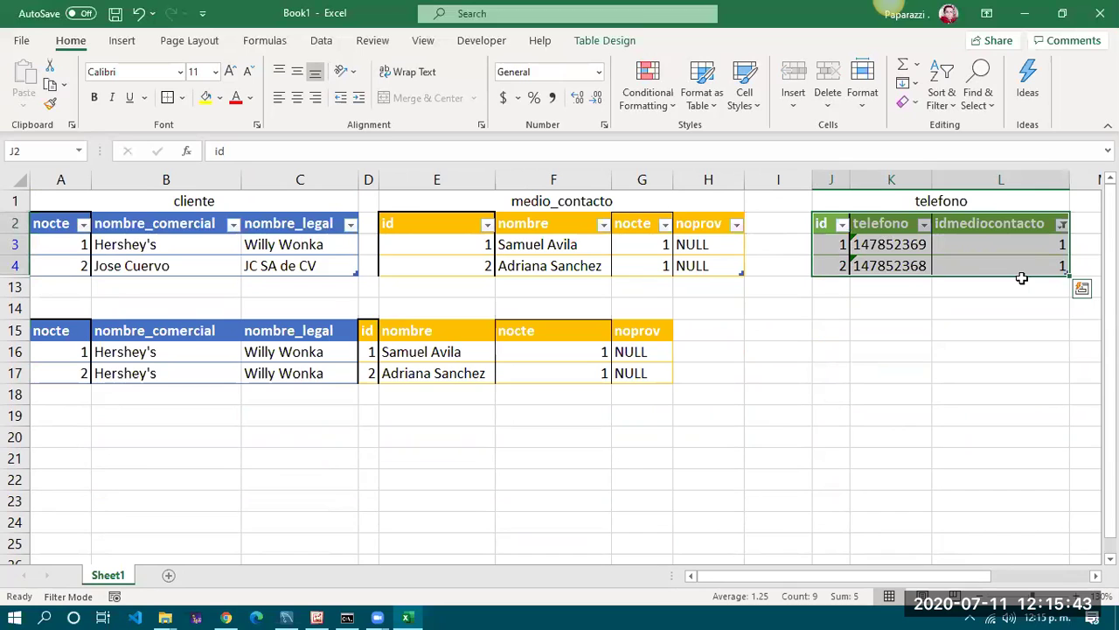
pyautogui.hotkey('ctrl', 'c')
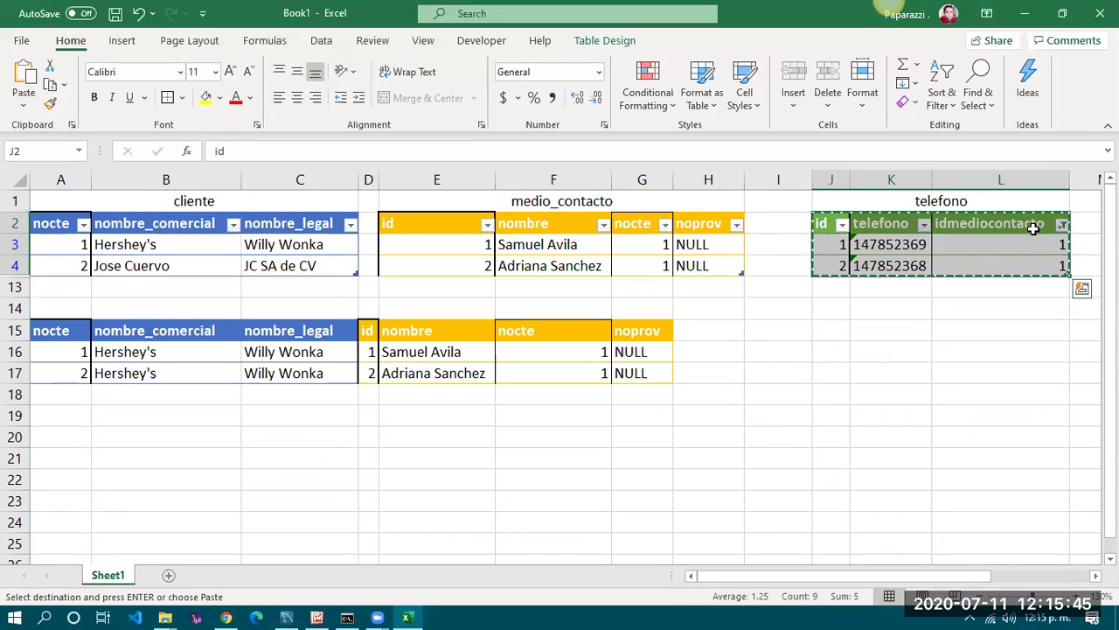
pyautogui.click(715, 330)
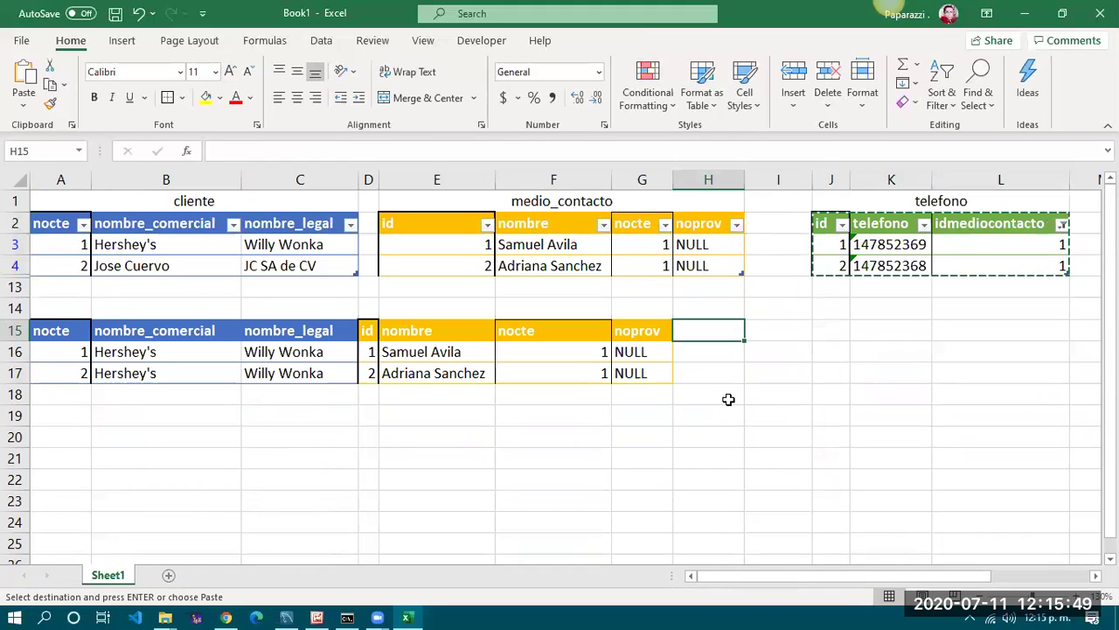
pyautogui.hotkey('ctrl', 'v')
pyautogui.click(752, 374)
# Autofit the widths of columns H through K with Alt, H, O, I
pyautogui.moveTo(712, 180); pyautogui.dragTo(842, 302)
pyautogui.hotkey('alt', 'h')
pyautogui.press('o')
pyautogui.press('i')
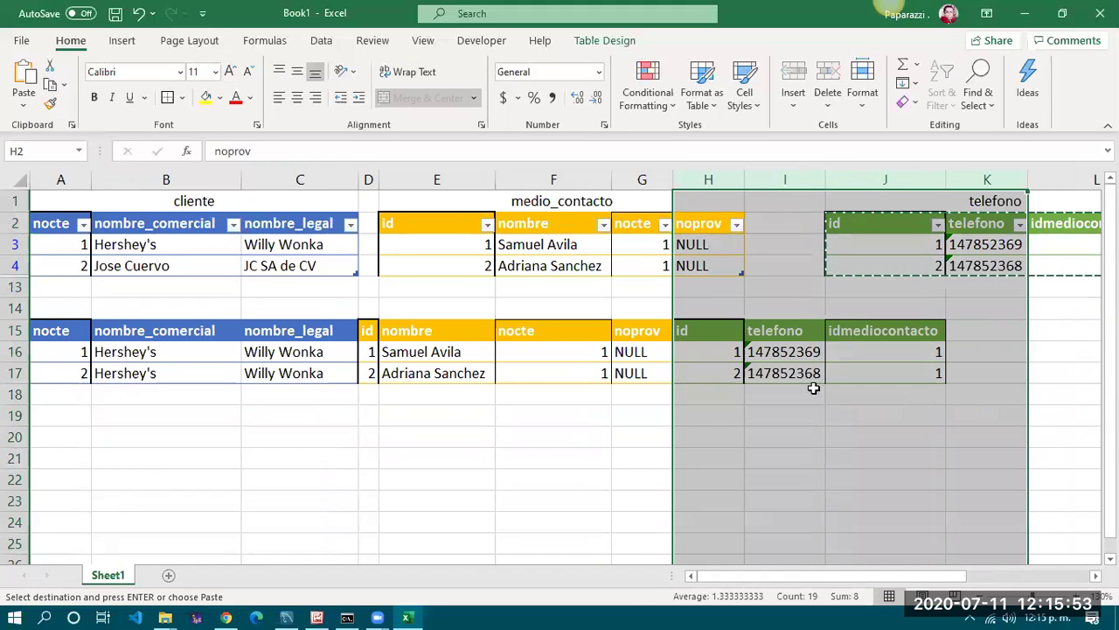
pyautogui.click(809, 394)
pyautogui.moveTo(367, 372)
pyautogui.mouseDown()
pyautogui.moveTo(655, 375)
pyautogui.moveTo(52, 373)
pyautogui.mouseUp()
pyautogui.moveTo(636, 390); pyautogui.dragTo(637, 408)
pyautogui.moveTo(60, 356); pyautogui.dragTo(687, 384)
pyautogui.click(779, 402)
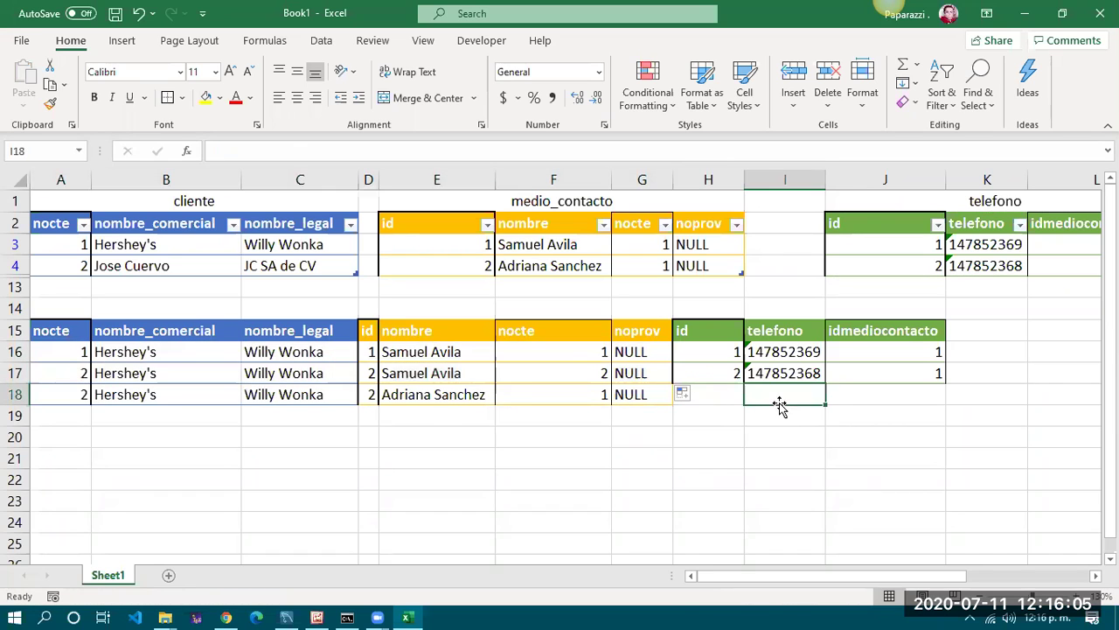
pyautogui.click(402, 397)
pyautogui.click(811, 393)
pyautogui.click(425, 395)
pyautogui.click(751, 391)
pyautogui.moveTo(918, 576); pyautogui.dragTo(999, 525)
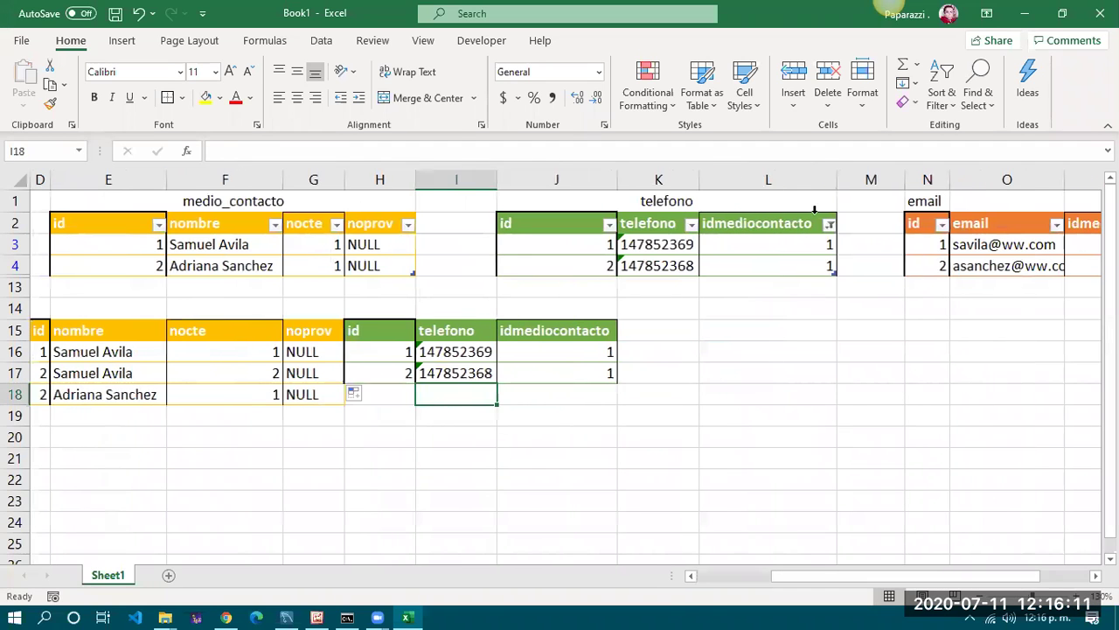
# Reset the idmediocontacto filter to Select All so all six telefono rows show
pyautogui.click(829, 225)
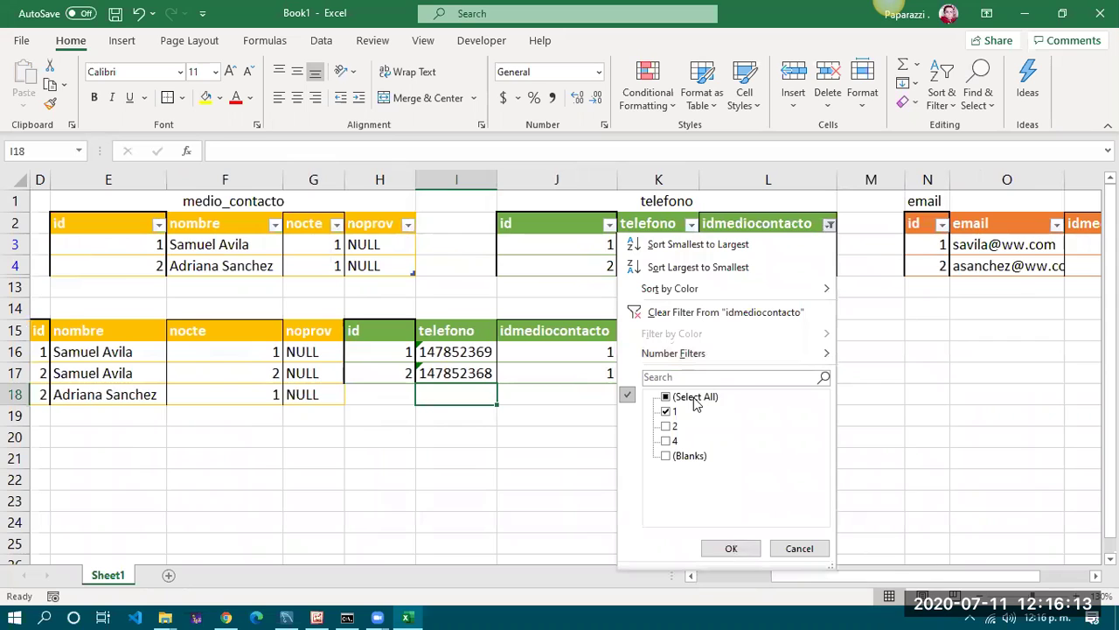
pyautogui.click(666, 397)
pyautogui.click(665, 426)
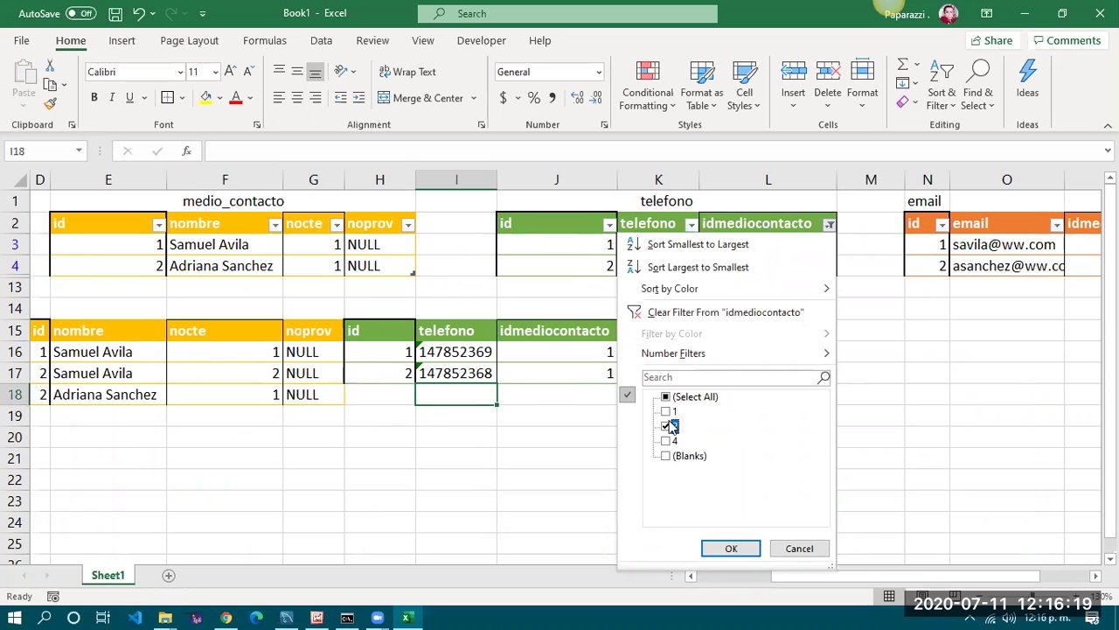
pyautogui.click(803, 548)
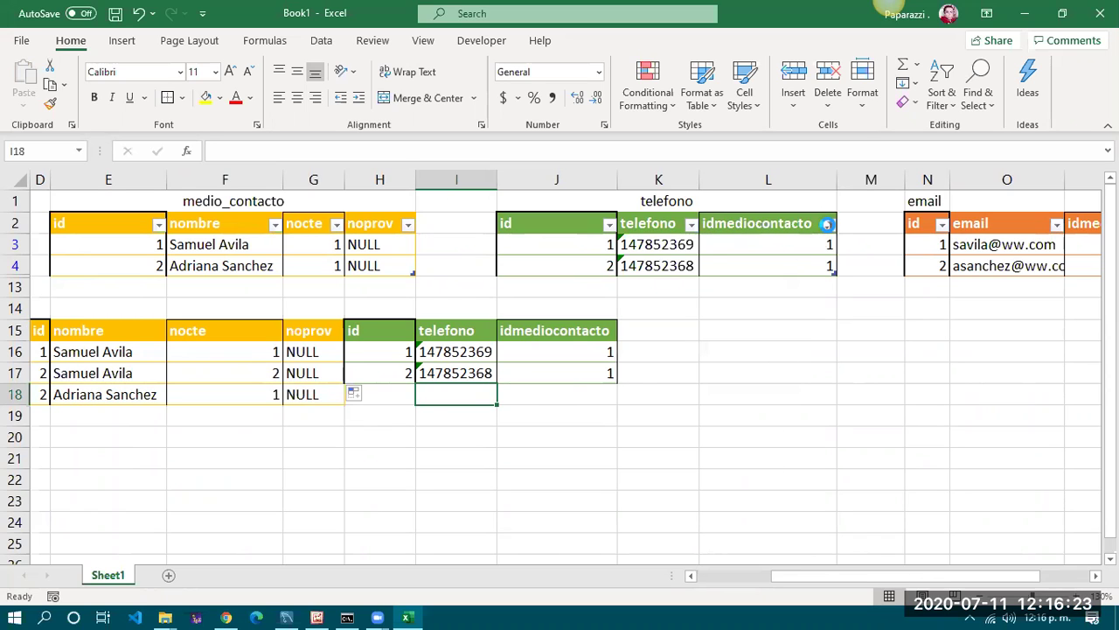
pyautogui.click(829, 226)
pyautogui.click(691, 396)
pyautogui.click(730, 549)
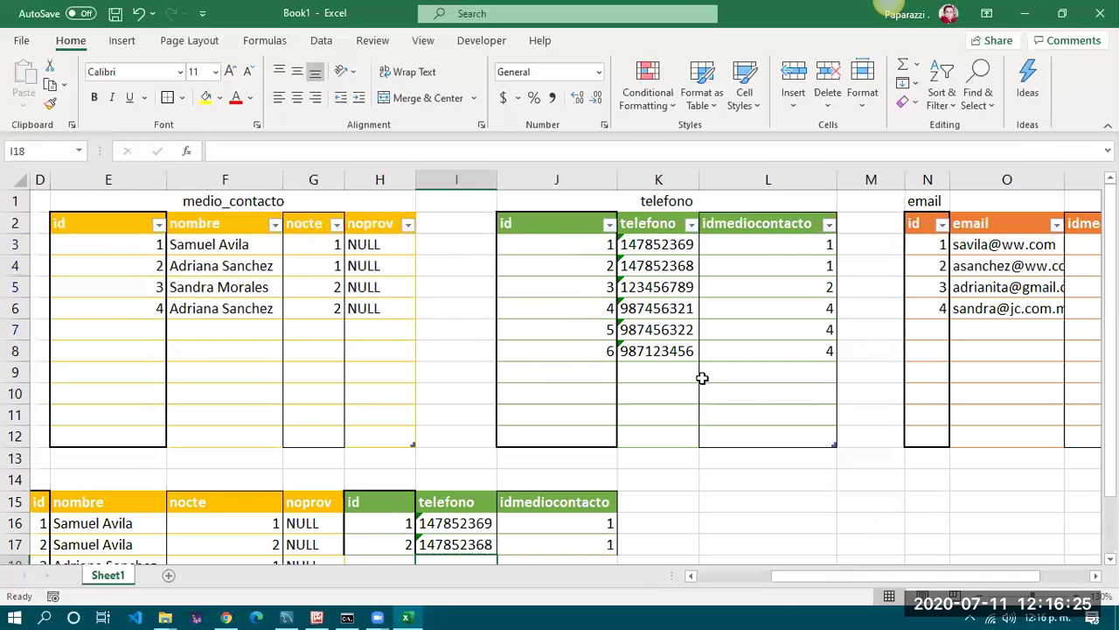
pyautogui.click(209, 483)
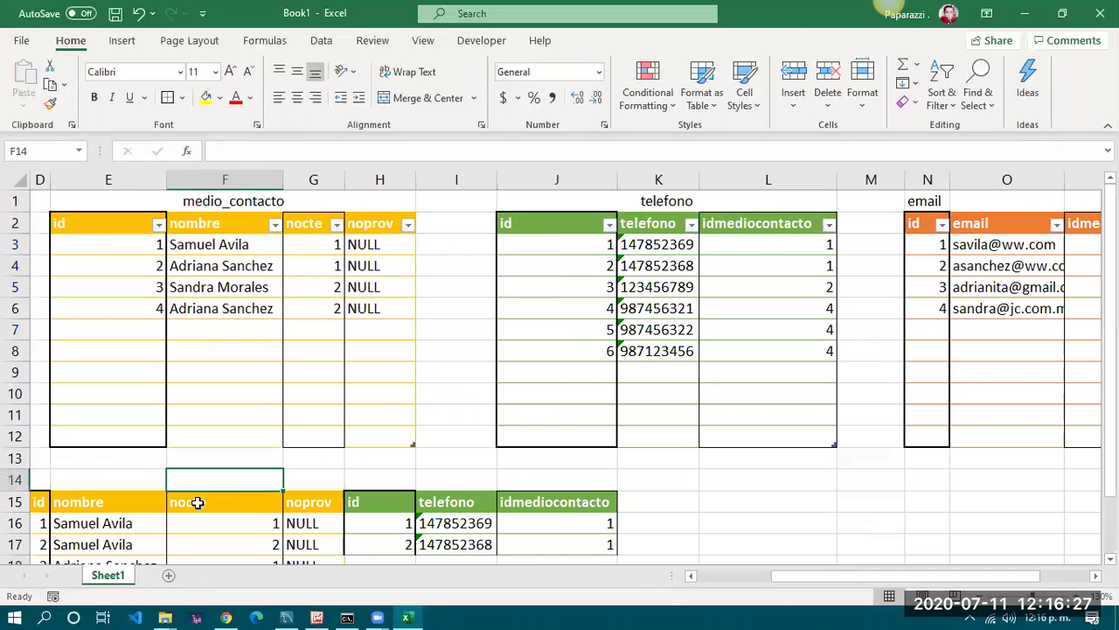
pyautogui.scroll(-1, 197, 494)
pyautogui.moveTo(38, 501); pyautogui.dragTo(339, 500)
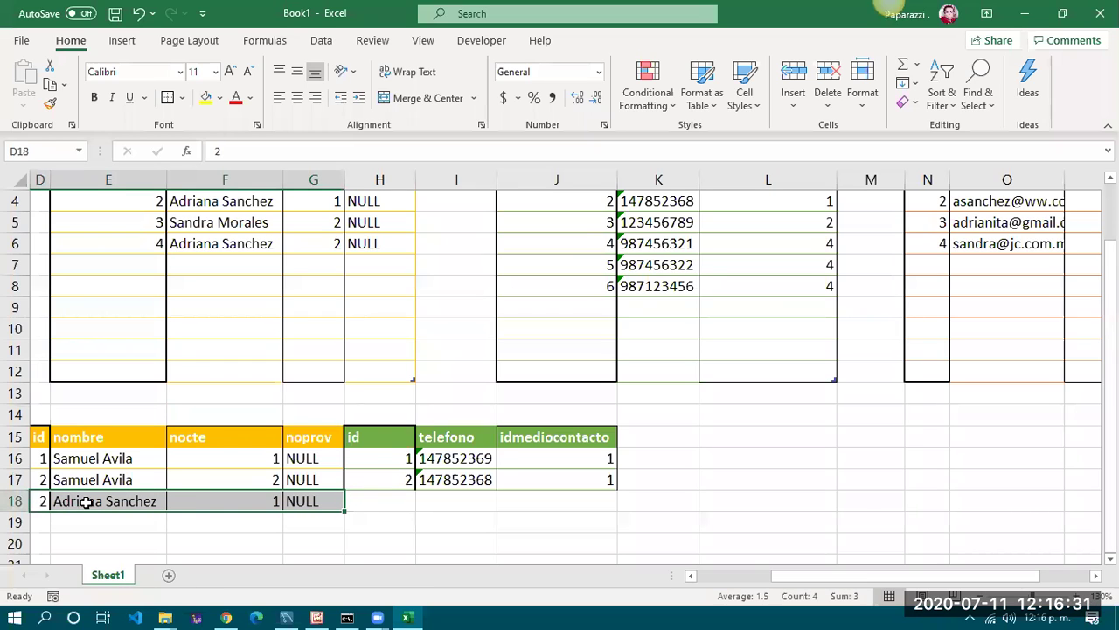
pyautogui.click(31, 480)
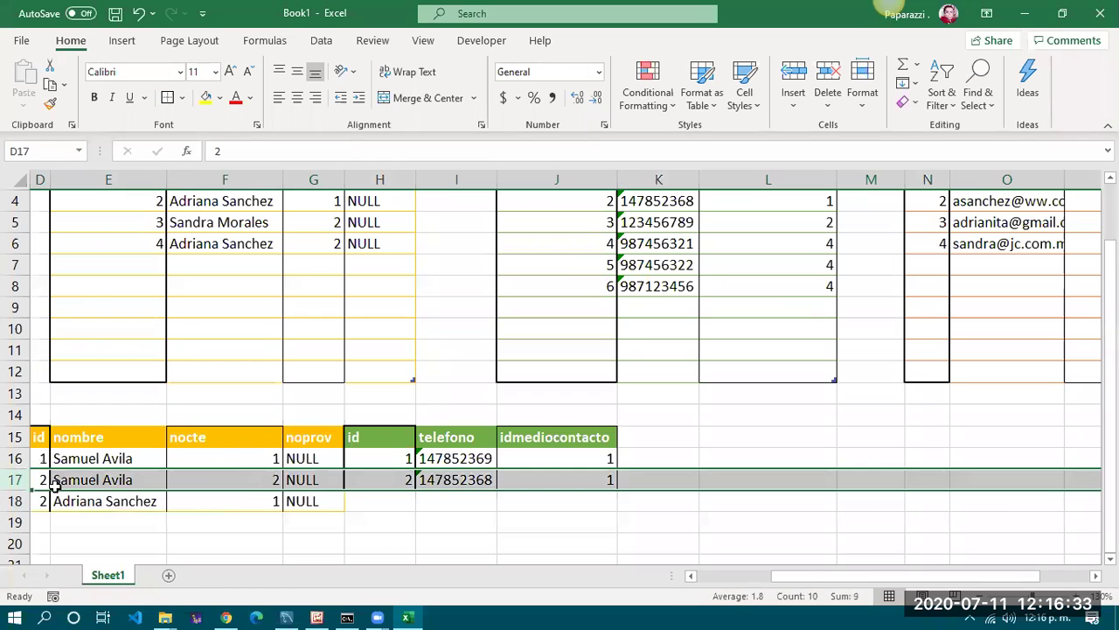
pyautogui.click(40, 480)
pyautogui.write('1')
pyautogui.click(90, 498)
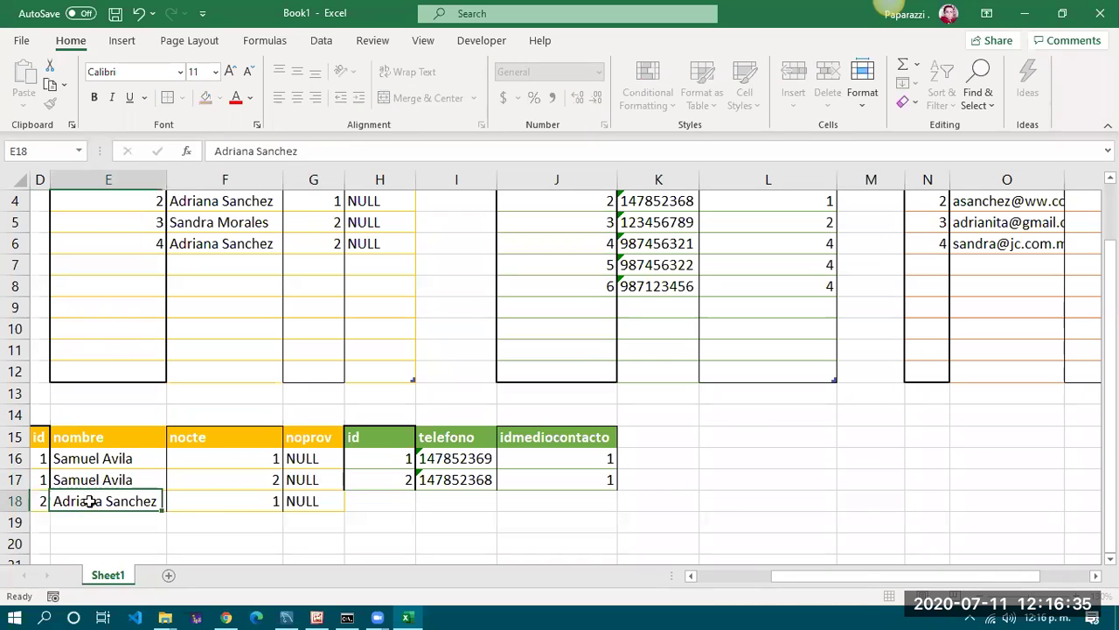
pyautogui.click(44, 499)
pyautogui.click(312, 499)
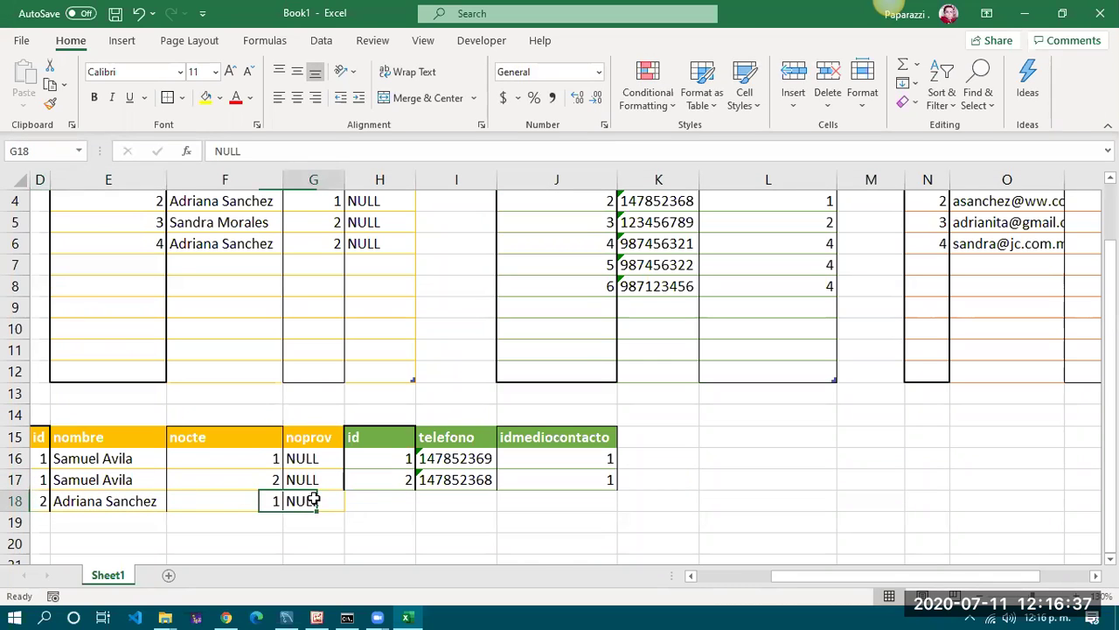
# Change the nocte value in F17 from 2 to 1
pyautogui.click(260, 483)
pyautogui.write('1')
pyautogui.click(327, 505)
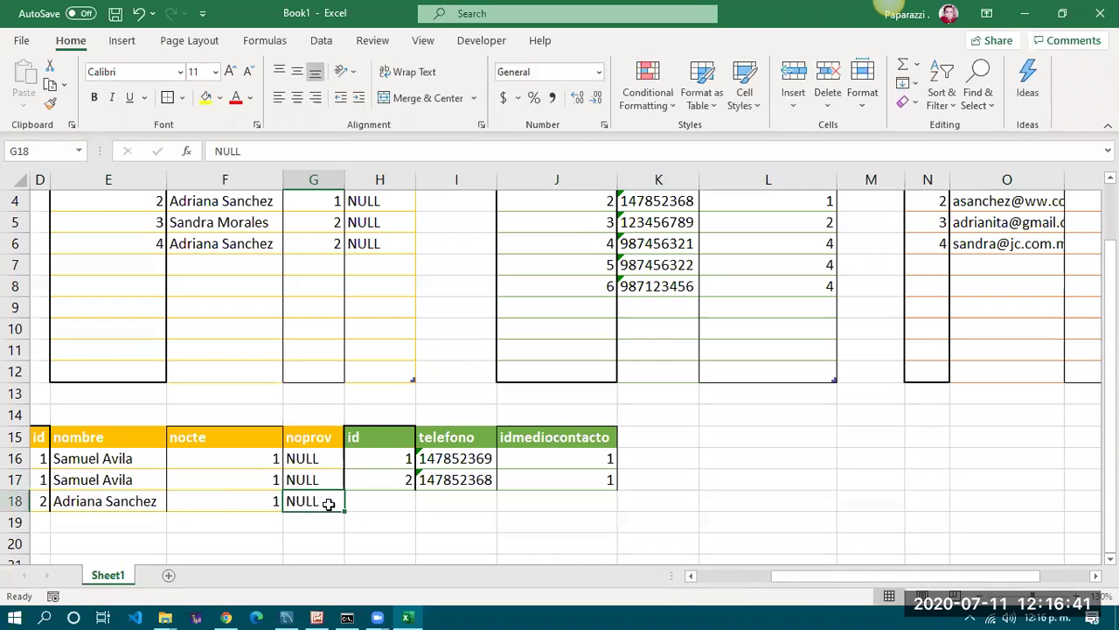
pyautogui.moveTo(46, 501); pyautogui.dragTo(260, 497)
pyautogui.click(389, 499)
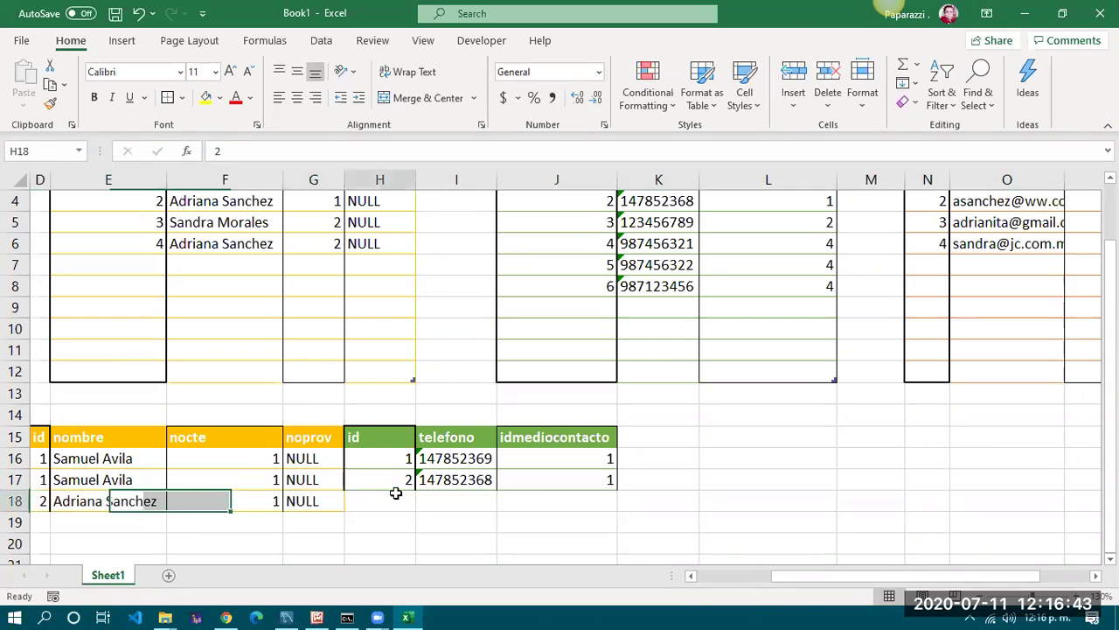
pyautogui.scroll(1, 438, 490)
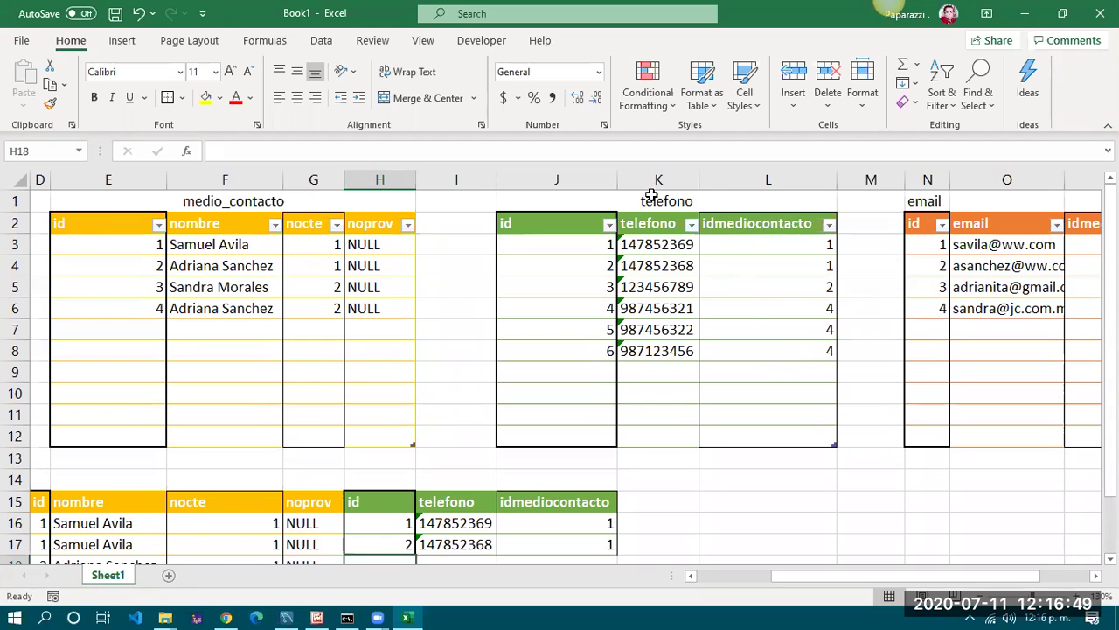
# Filter the telefono table's idmediocontacto column to show only value 2
pyautogui.click(829, 224)
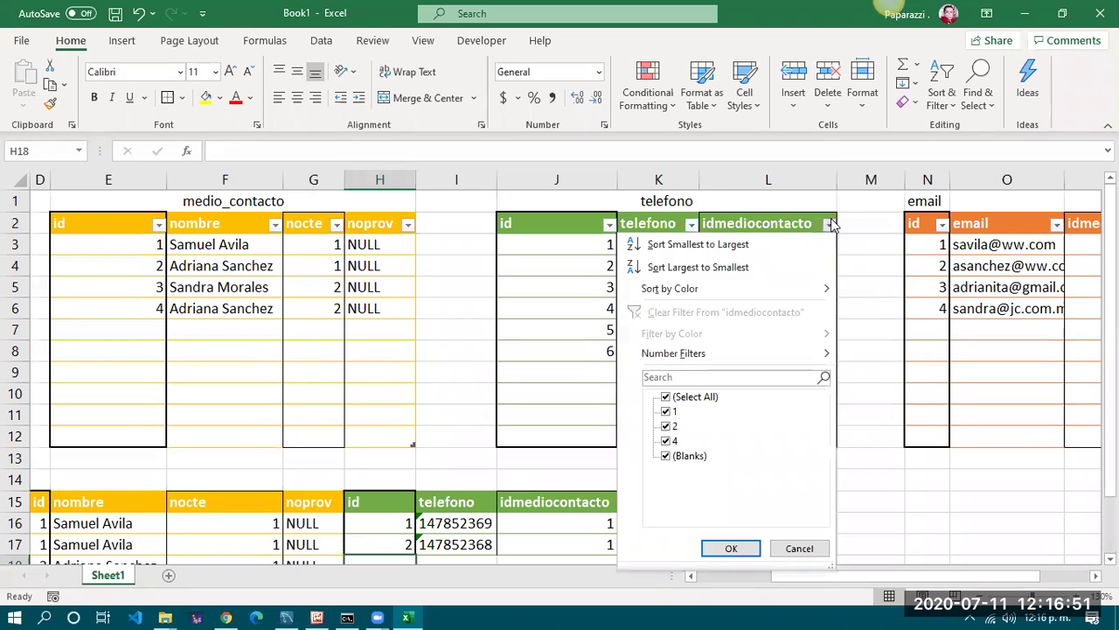
pyautogui.click(689, 399)
pyautogui.click(674, 426)
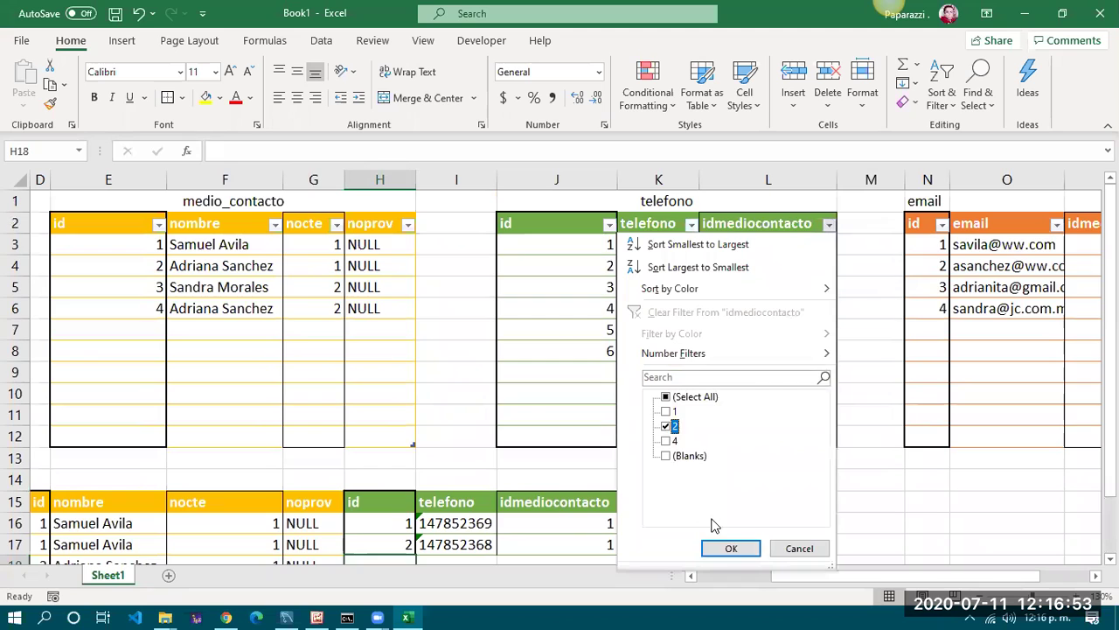
pyautogui.click(731, 549)
# Copy the filtered telefono row J5:L5 (id 3, 123456789, 2) into H18 of the join result
pyautogui.click(757, 243)
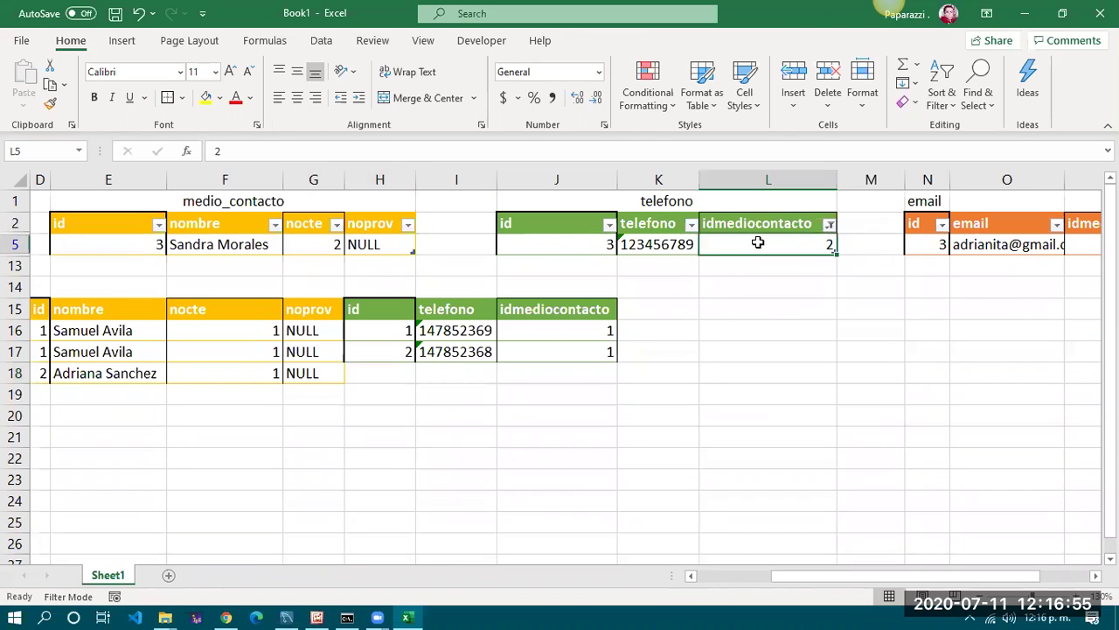
pyautogui.moveTo(525, 244); pyautogui.dragTo(738, 245)
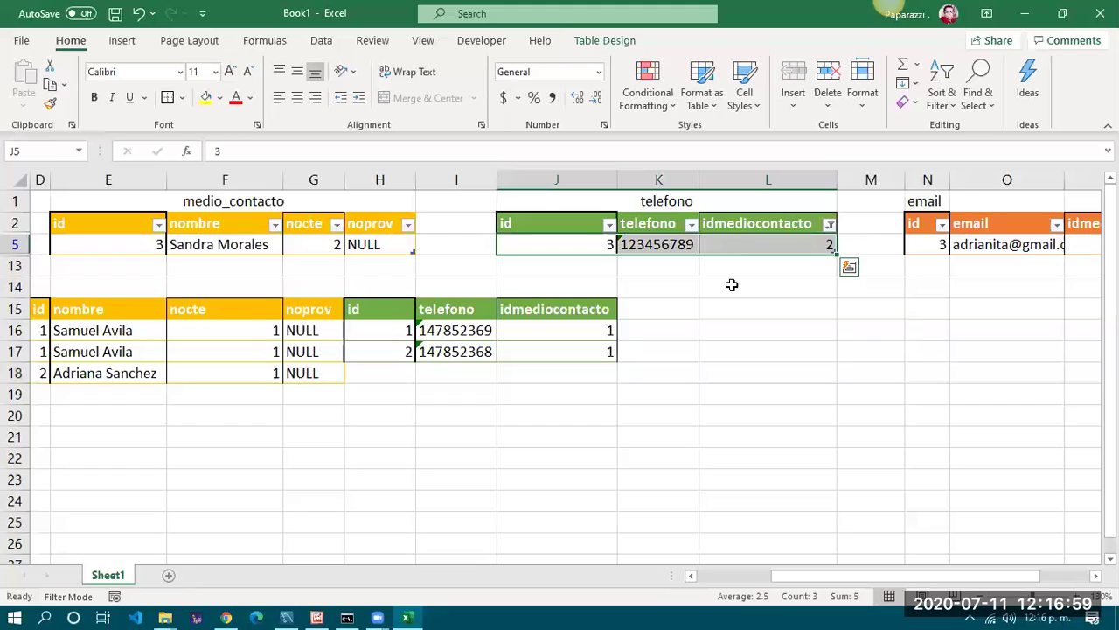
pyautogui.hotkey('ctrl', 'c')
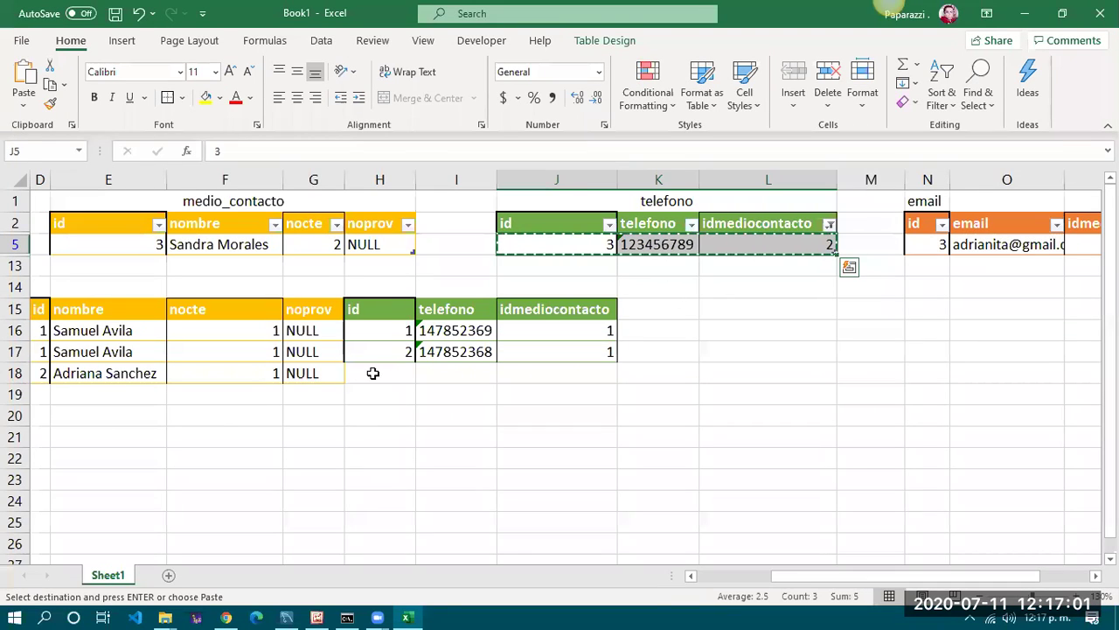
pyautogui.click(372, 373)
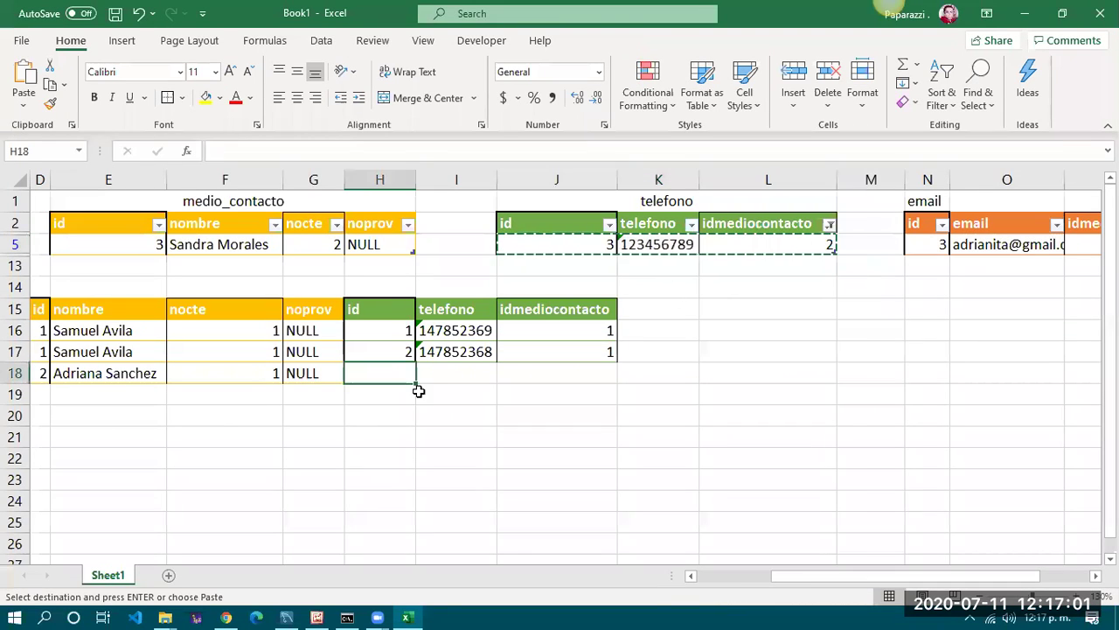
pyautogui.click(24, 79)
pyautogui.click(659, 436)
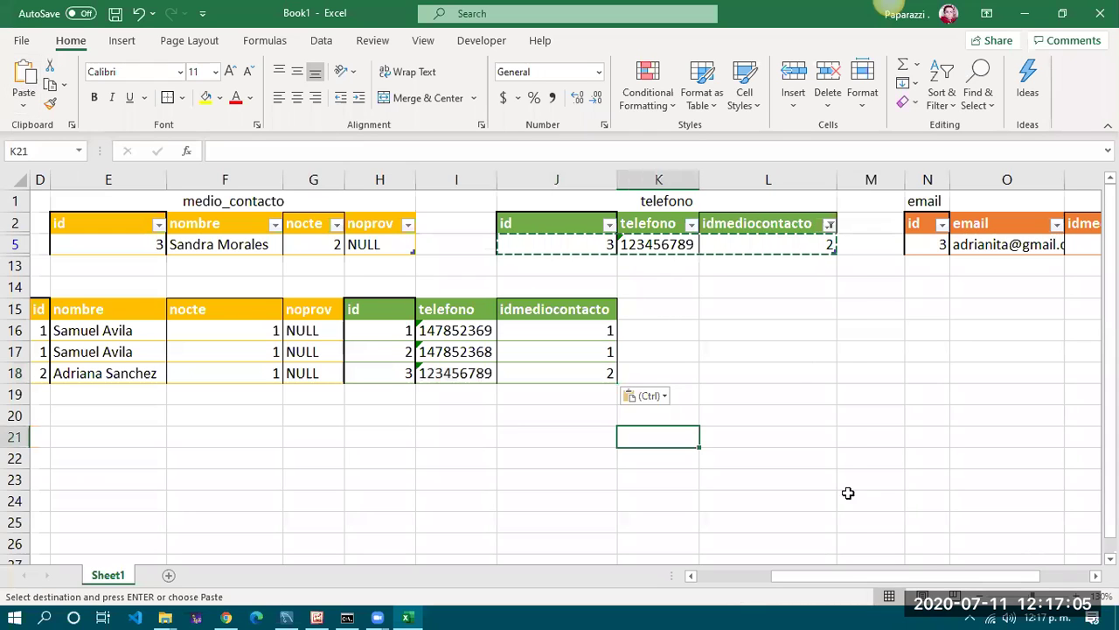
# Reset the idmediocontacto filter to Select All so every telefono row shows again
pyautogui.click(829, 225)
pyautogui.click(667, 397)
pyautogui.click(732, 548)
pyautogui.scroll(-2, 582, 490)
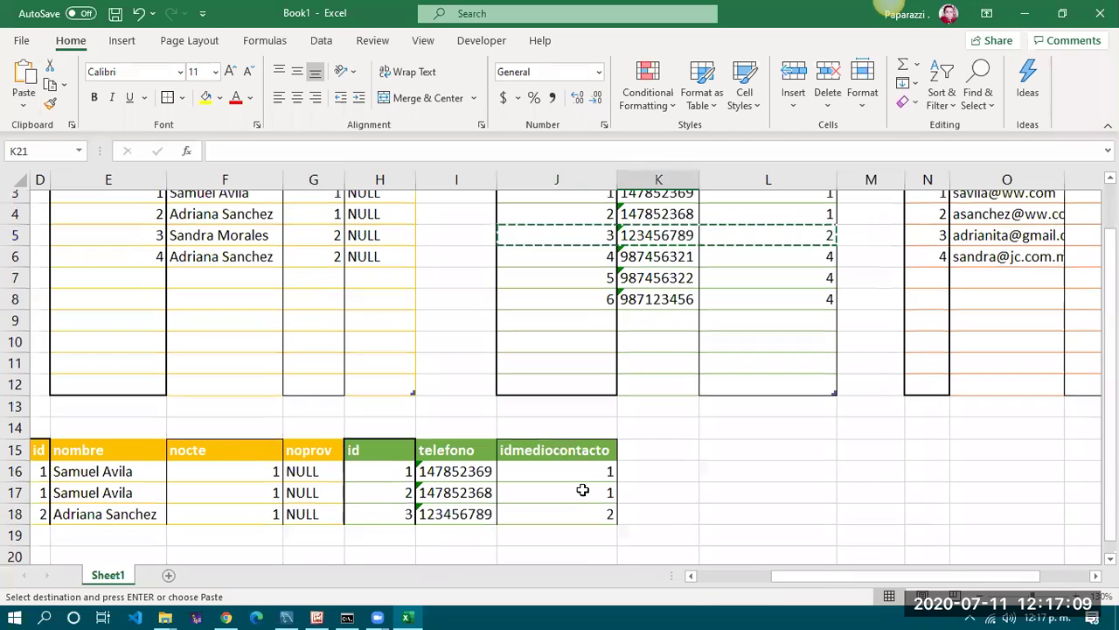
pyautogui.hscroll(-3, 36, 442)
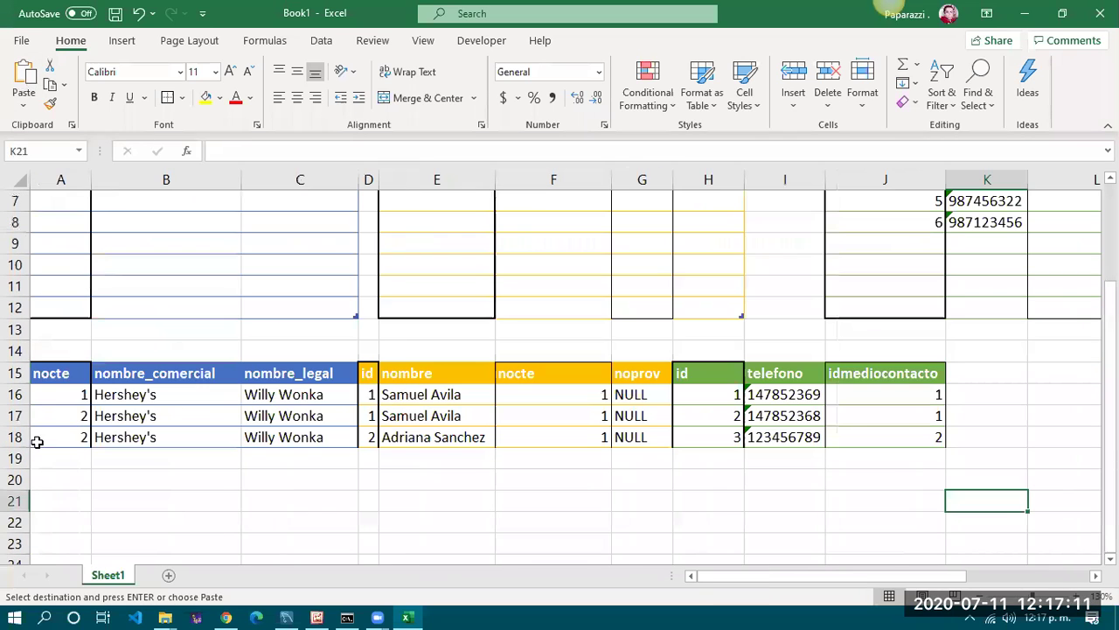
pyautogui.click(59, 392)
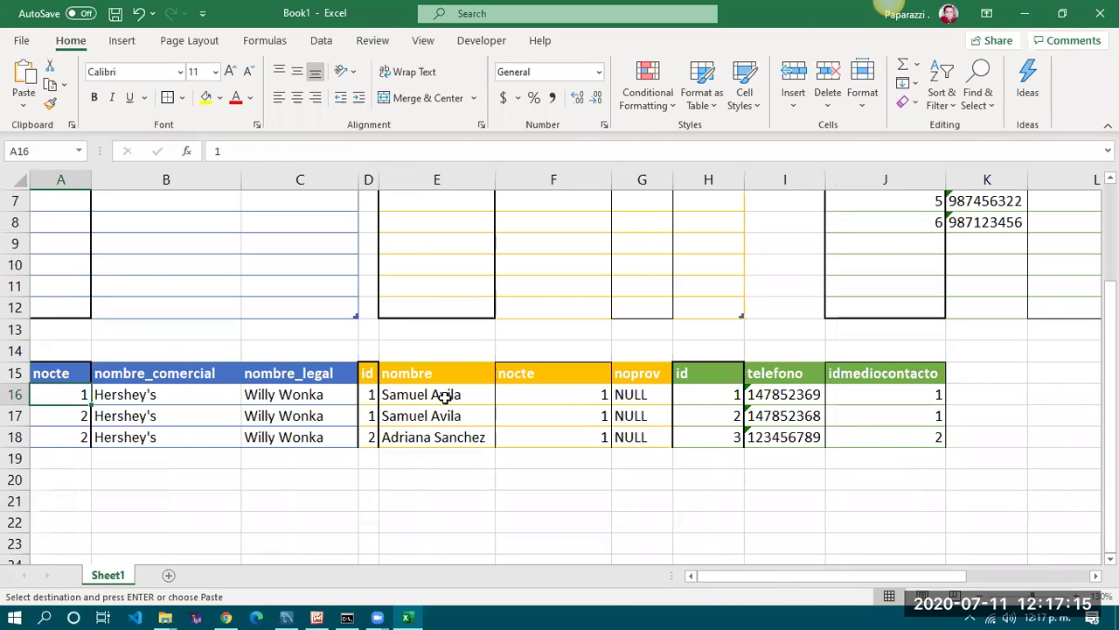
pyautogui.click(445, 395)
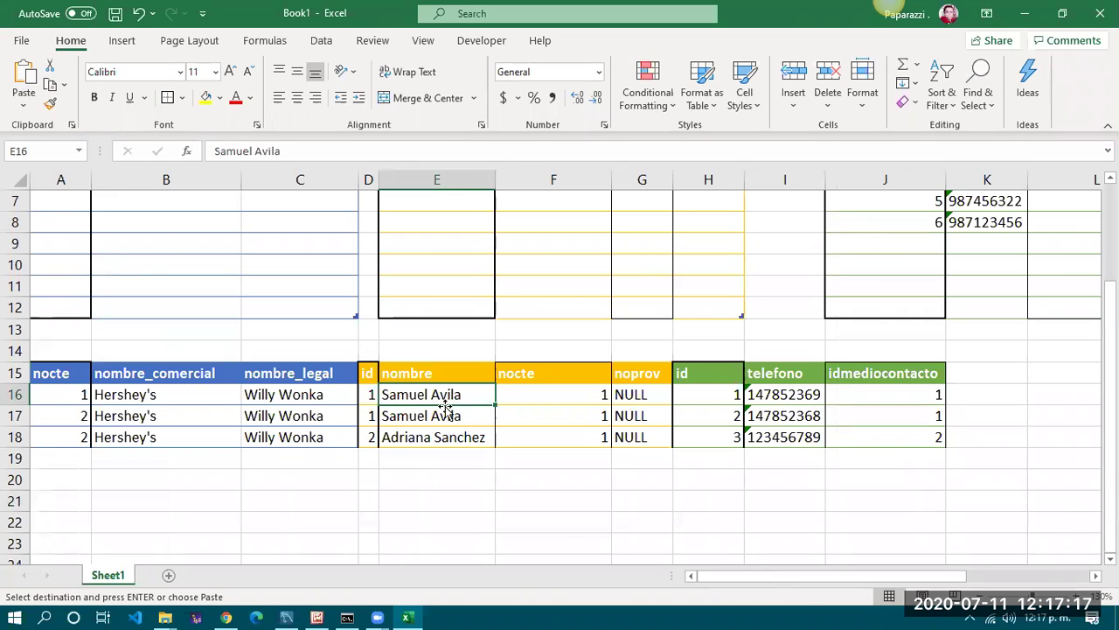
pyautogui.click(405, 440)
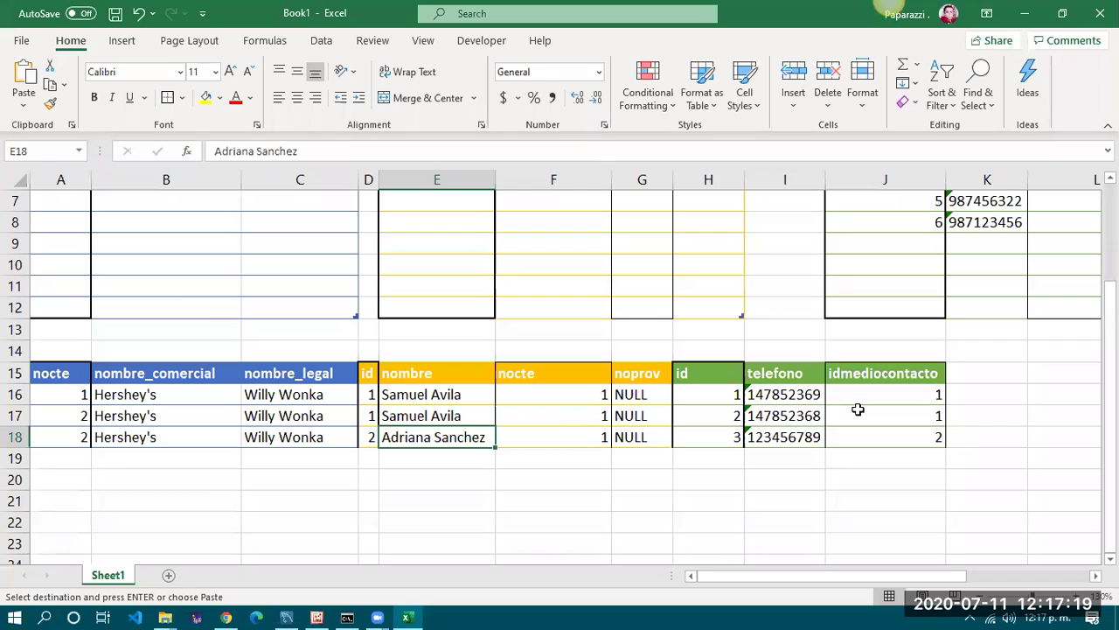
pyautogui.moveTo(804, 395); pyautogui.dragTo(794, 432)
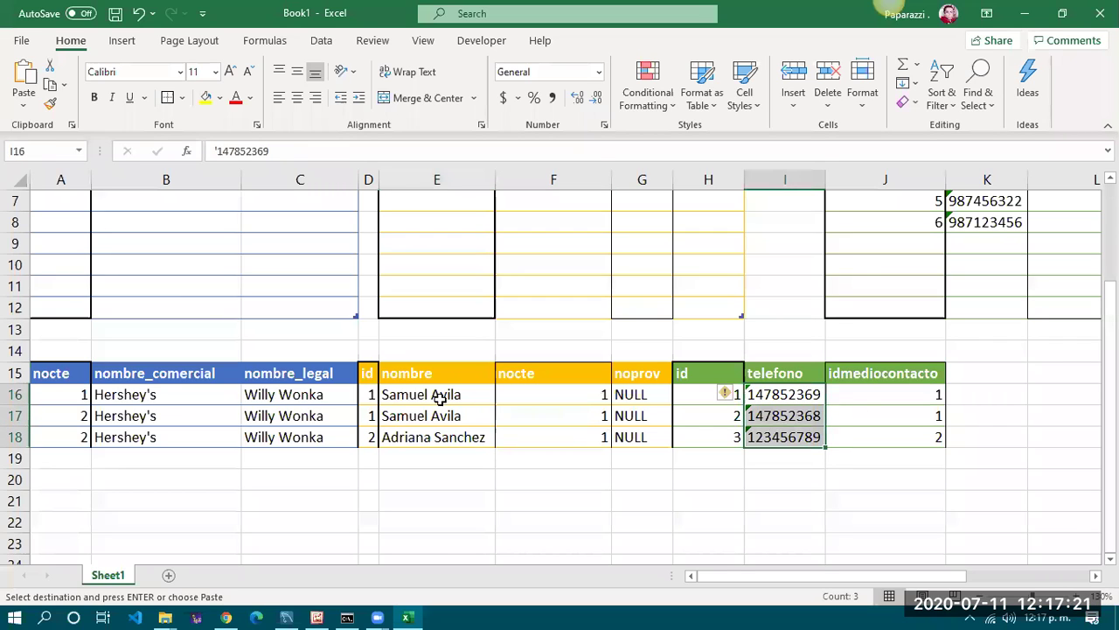
pyautogui.click(481, 396)
pyautogui.moveTo(499, 396); pyautogui.dragTo(828, 417)
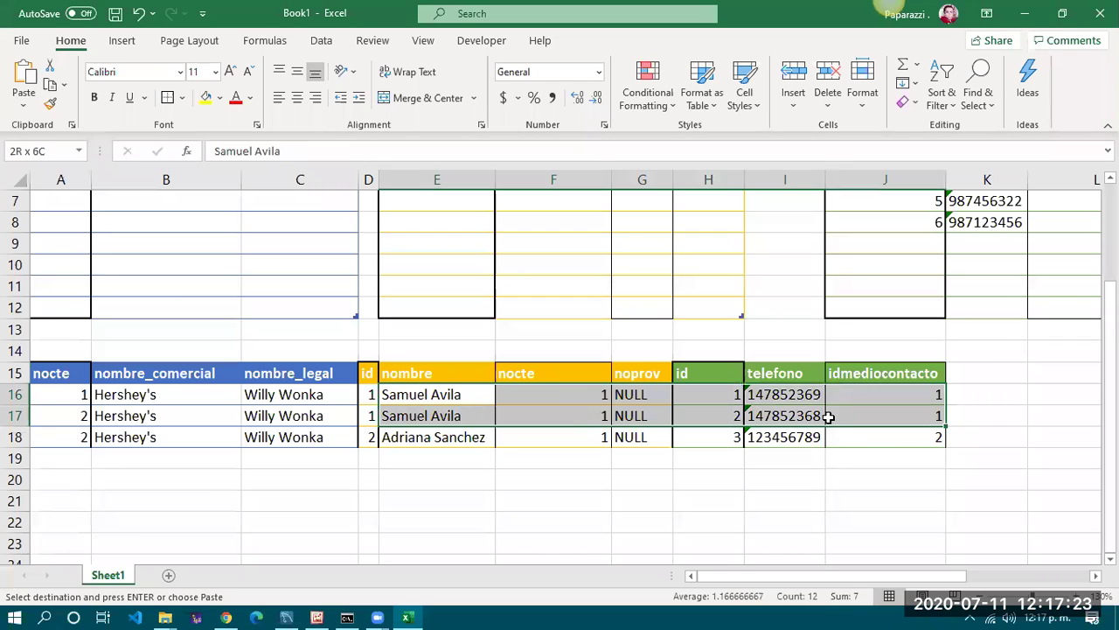
pyautogui.hotkey('ctrl', 'v')
pyautogui.moveTo(417, 437); pyautogui.dragTo(895, 440)
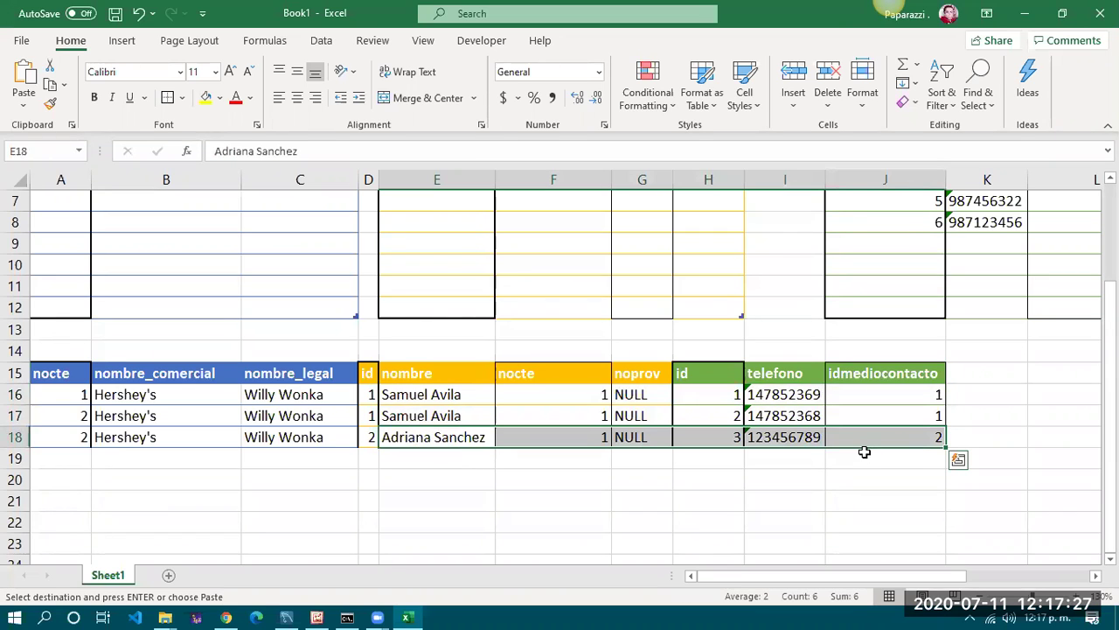
pyautogui.click(822, 494)
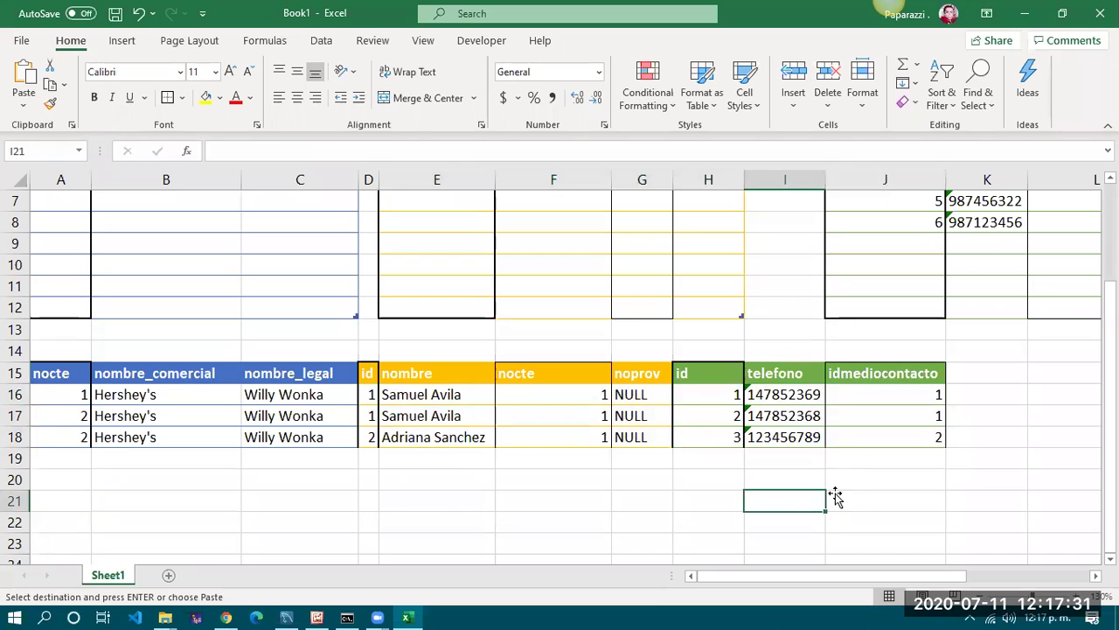
pyautogui.click(814, 577)
pyautogui.scroll(2, 313, 475)
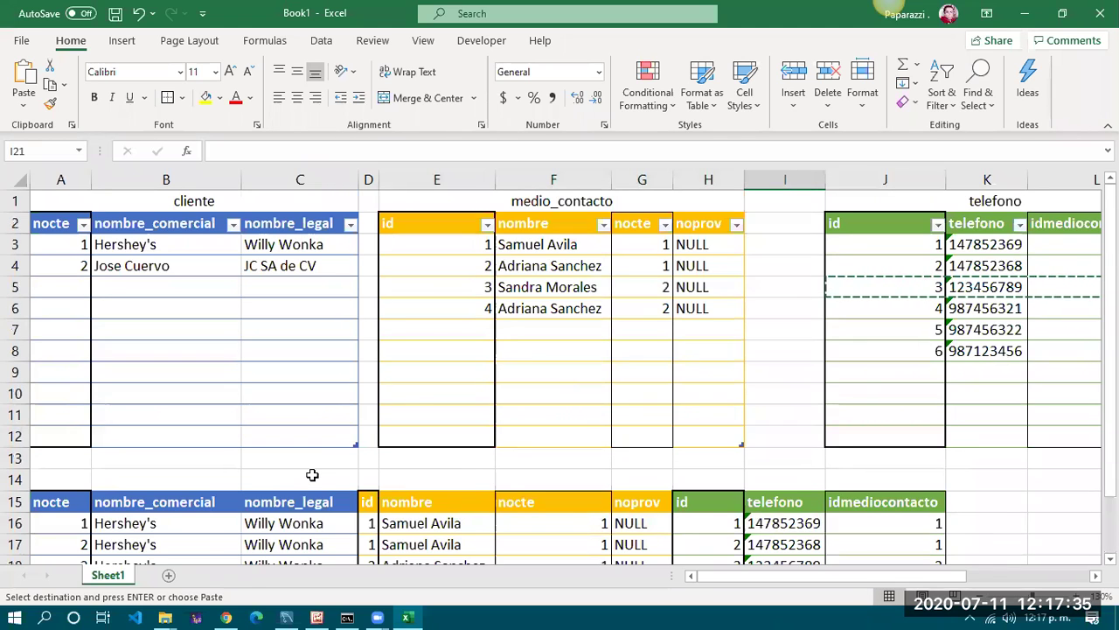
pyautogui.scroll(-1, 312, 475)
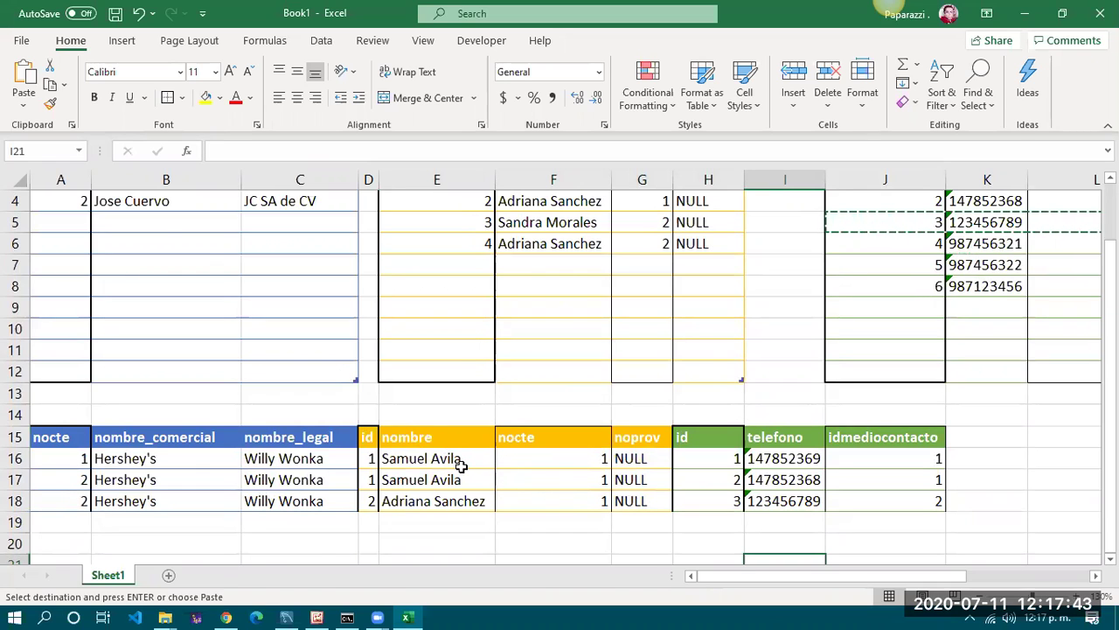
pyautogui.scroll(1, 461, 466)
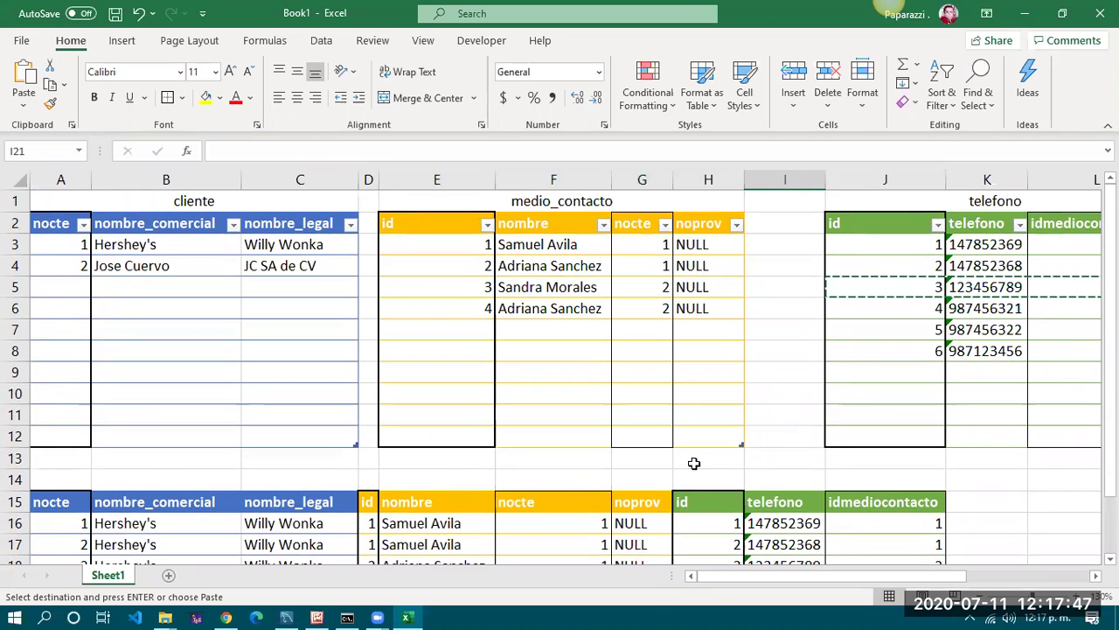
pyautogui.scroll(-1, 692, 462)
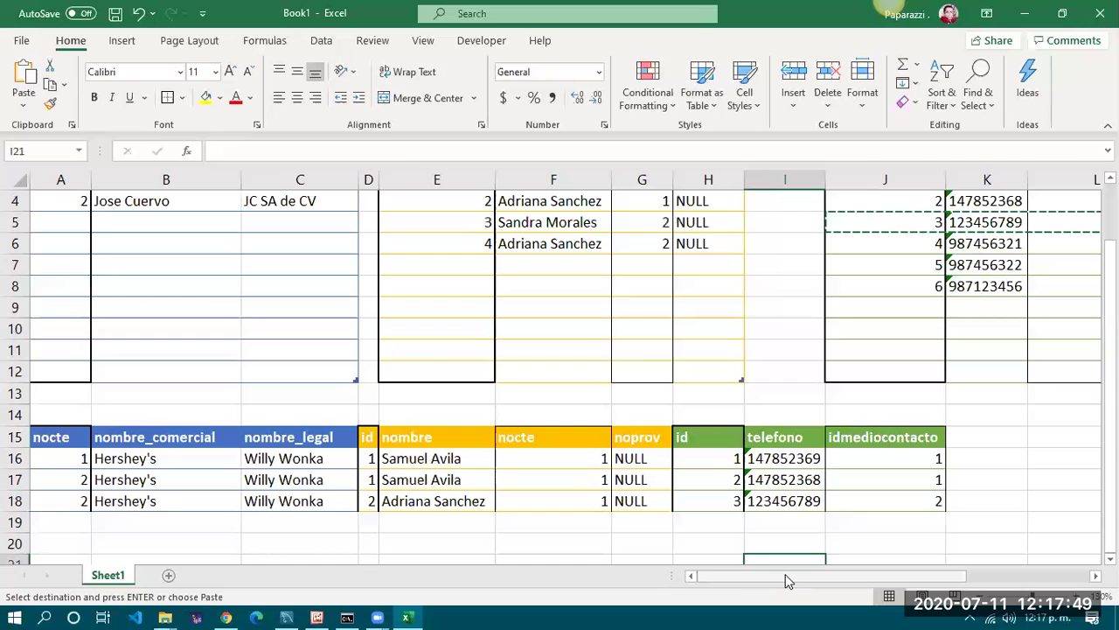
pyautogui.scroll(1, 550, 507)
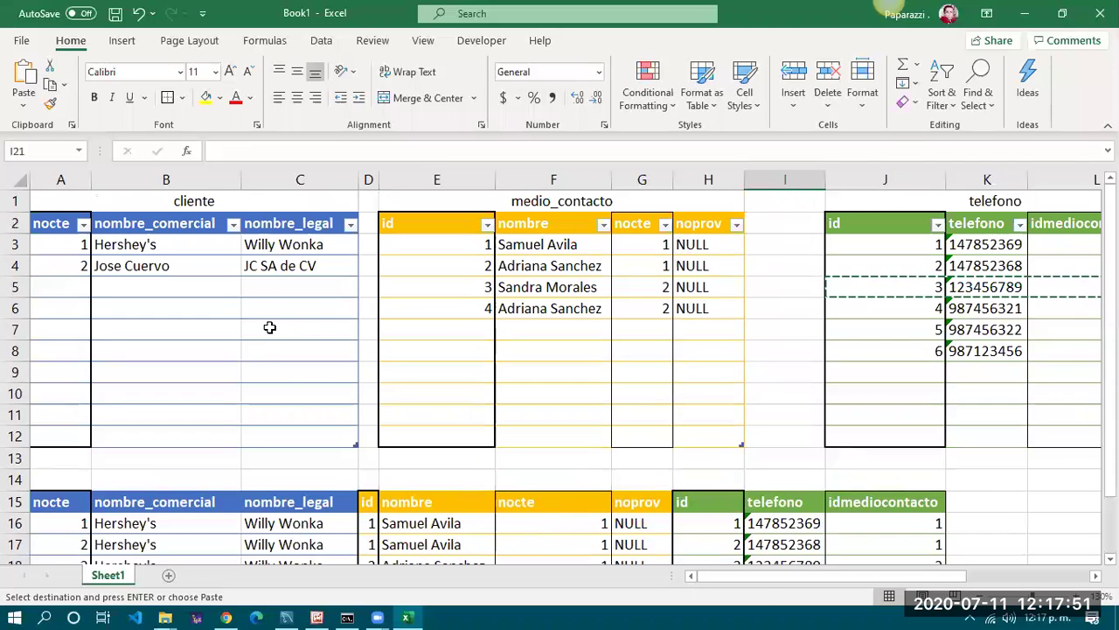
pyautogui.click(196, 203)
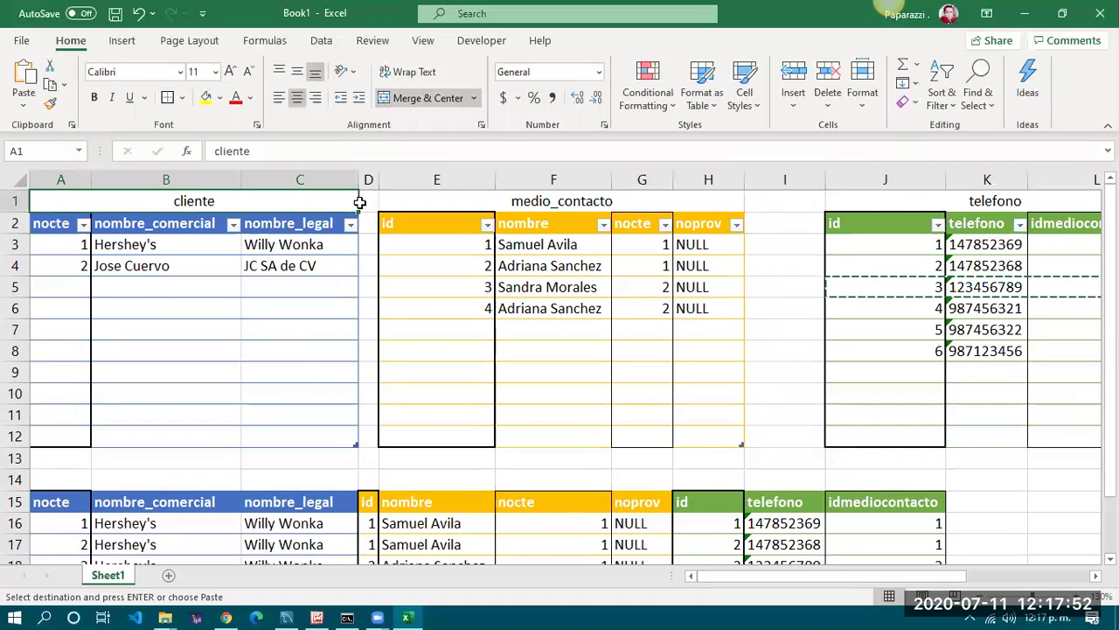
pyautogui.click(490, 204)
pyautogui.click(910, 212)
pyautogui.click(911, 204)
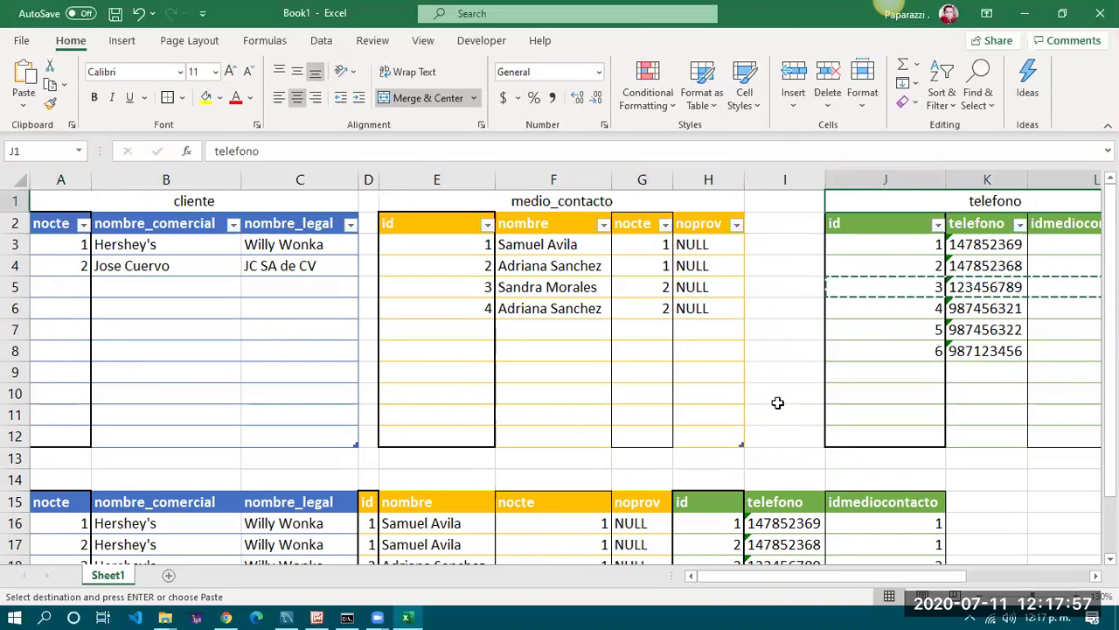
pyautogui.scroll(-2, 778, 402)
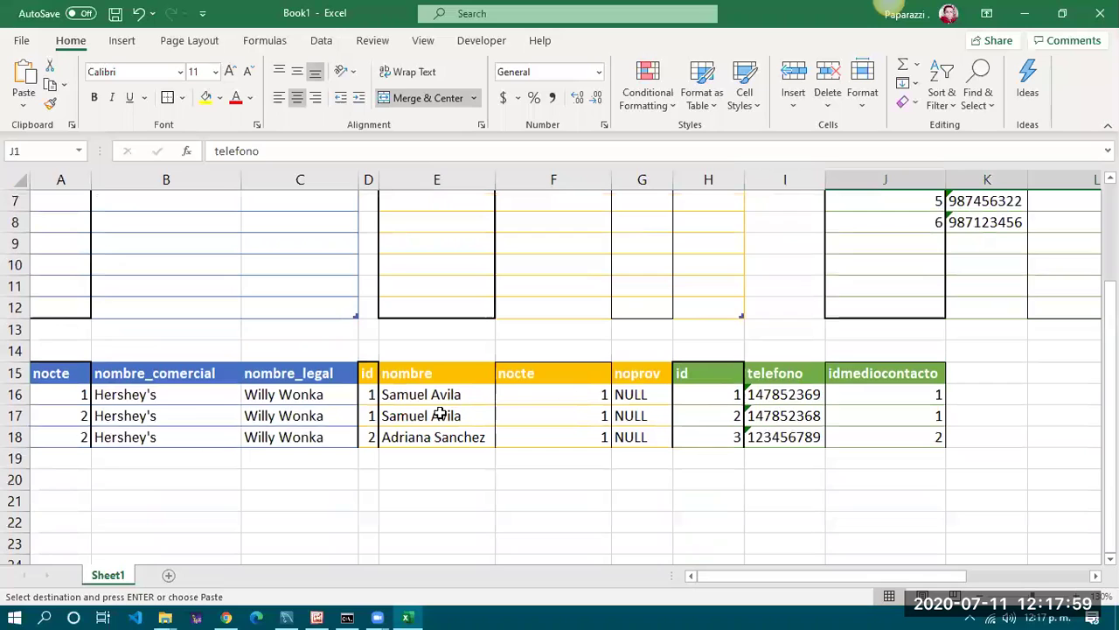
# Check the joined phone numbers and medio_contacto names, then cancel the pending telefono copy with Esc
pyautogui.moveTo(805, 394); pyautogui.dragTo(804, 433)
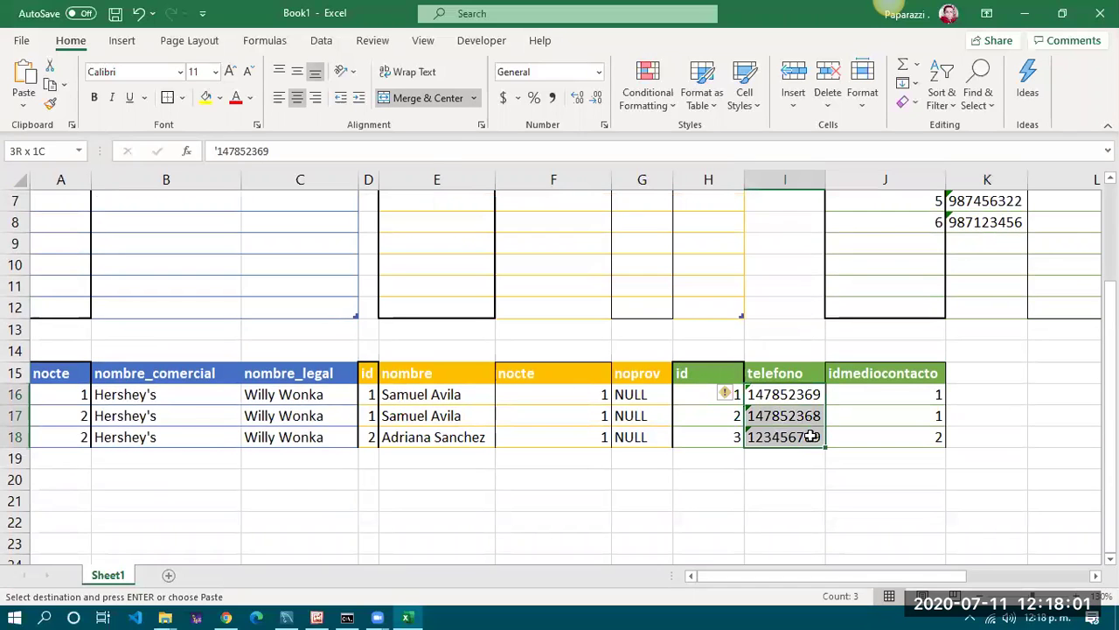
pyautogui.hotkey('ctrl', 'v')
pyautogui.click(802, 409)
pyautogui.scroll(2, 792, 405)
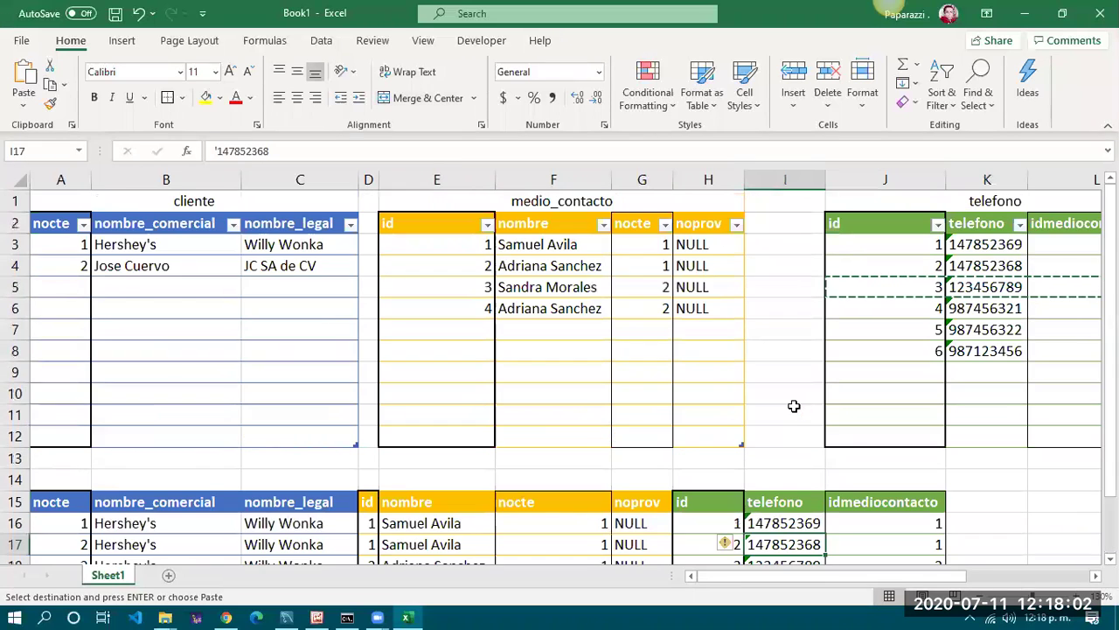
pyautogui.click(537, 244)
pyautogui.moveTo(541, 269); pyautogui.dragTo(562, 308)
pyautogui.click(984, 265)
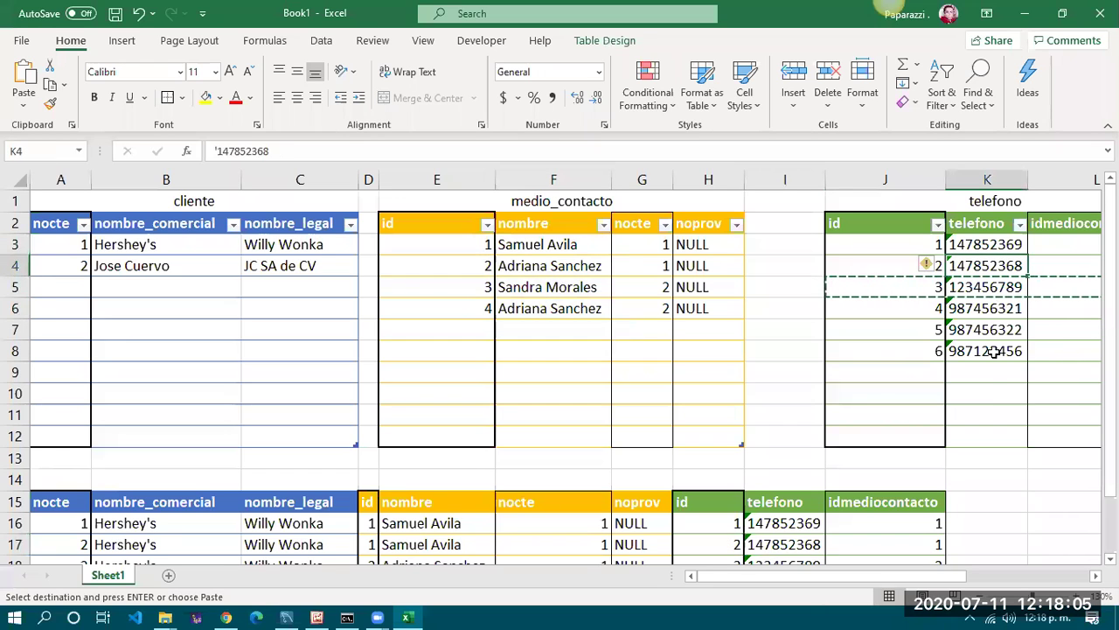
pyautogui.click(1001, 351)
pyautogui.press('Escape')
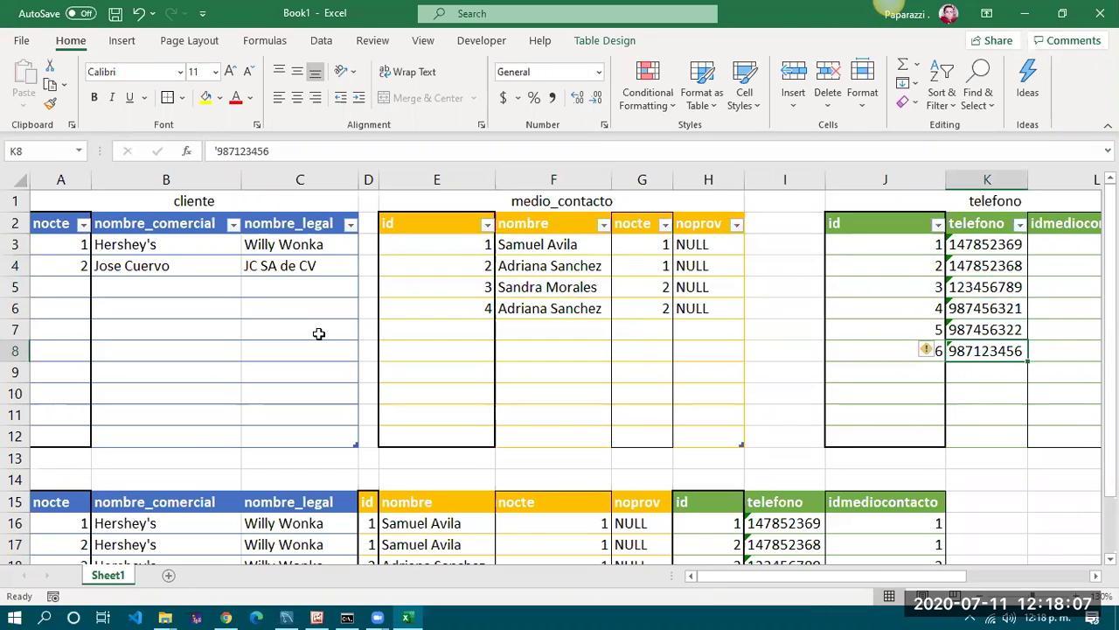
# Compare the Hershey's and Jose Cuervo clients against medio_contacto and the telefono phone numbers
pyautogui.click(158, 250)
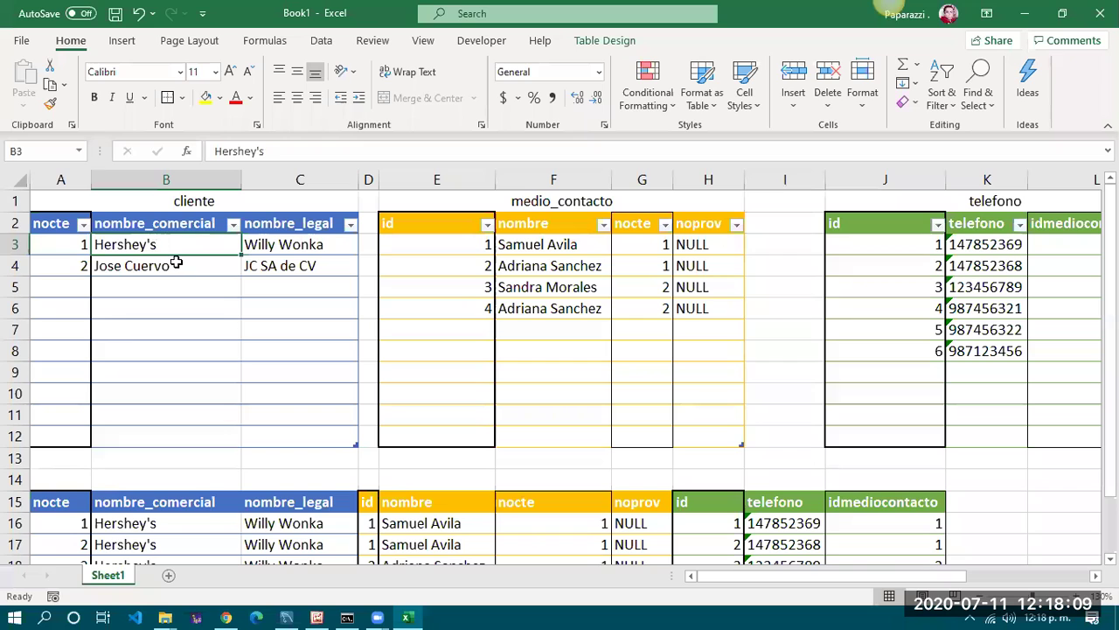
pyautogui.click(176, 262)
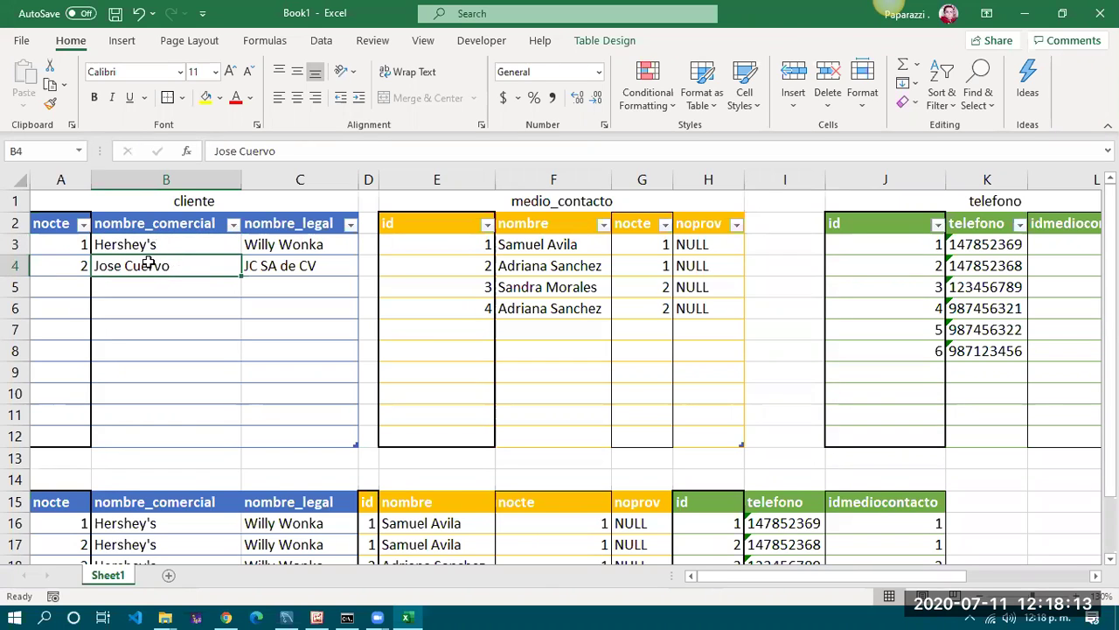
pyautogui.click(148, 243)
pyautogui.click(164, 262)
pyautogui.click(564, 241)
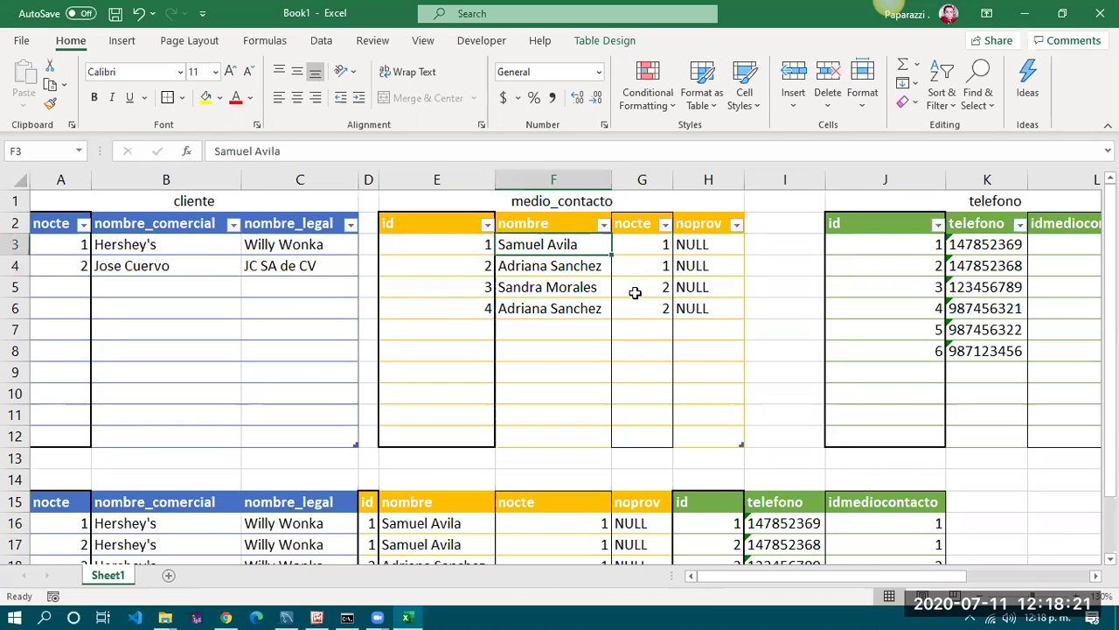
pyautogui.moveTo(962, 249); pyautogui.dragTo(986, 348)
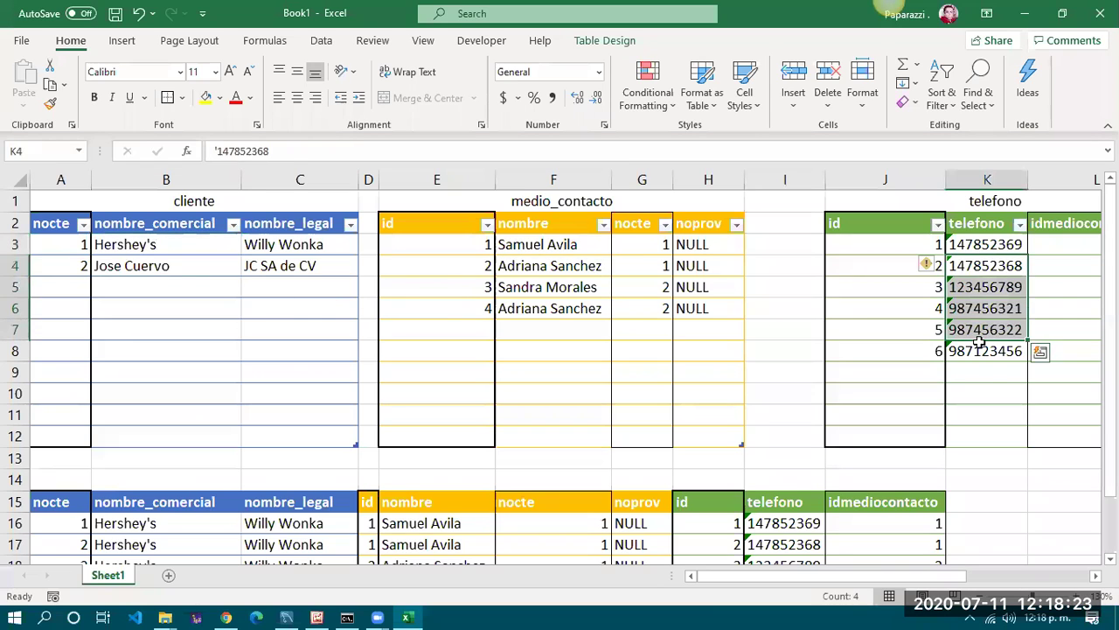
pyautogui.click(986, 350)
pyautogui.scroll(-2, 1005, 484)
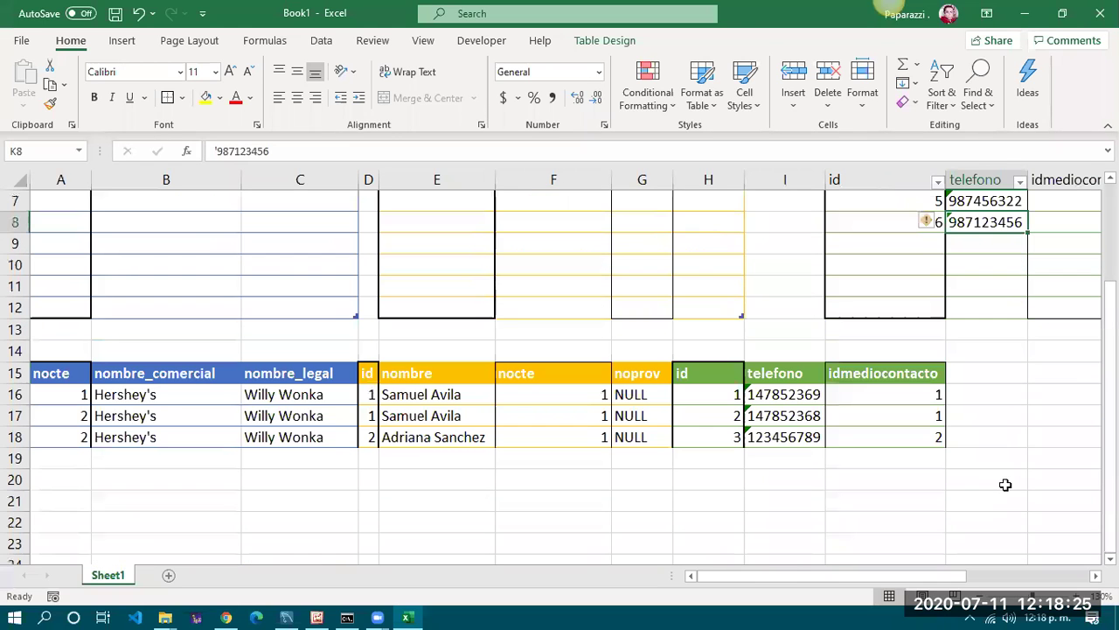
# Highlight the first medio_contacto ids and names, then scroll around the sheet
pyautogui.scroll(2, 298, 439)
pyautogui.moveTo(440, 248); pyautogui.dragTo(701, 308)
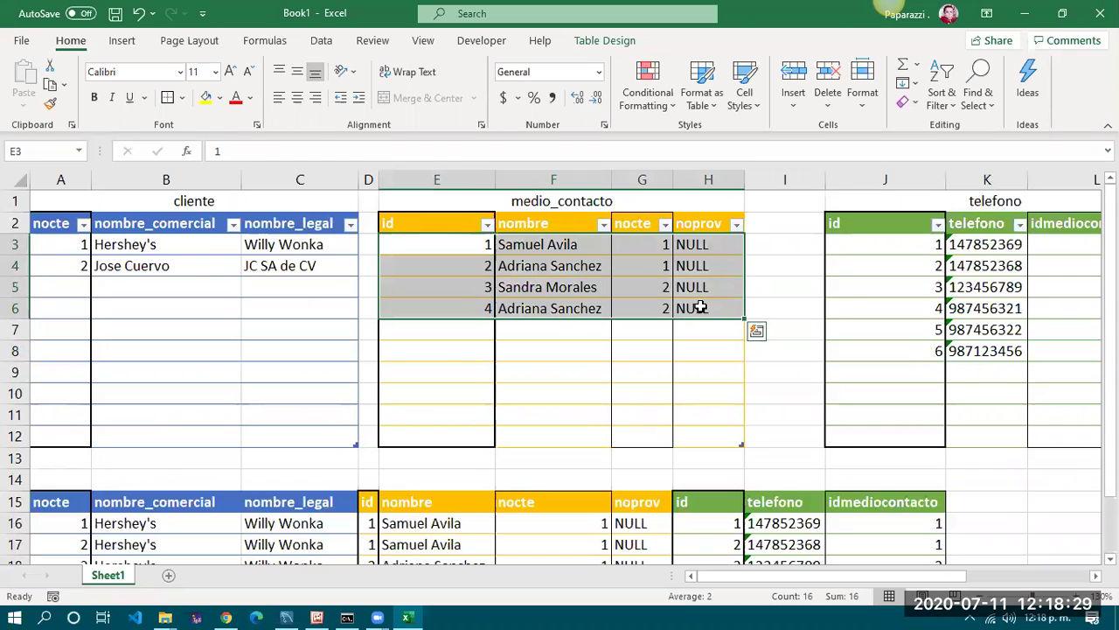
pyautogui.moveTo(954, 575); pyautogui.dragTo(1027, 575)
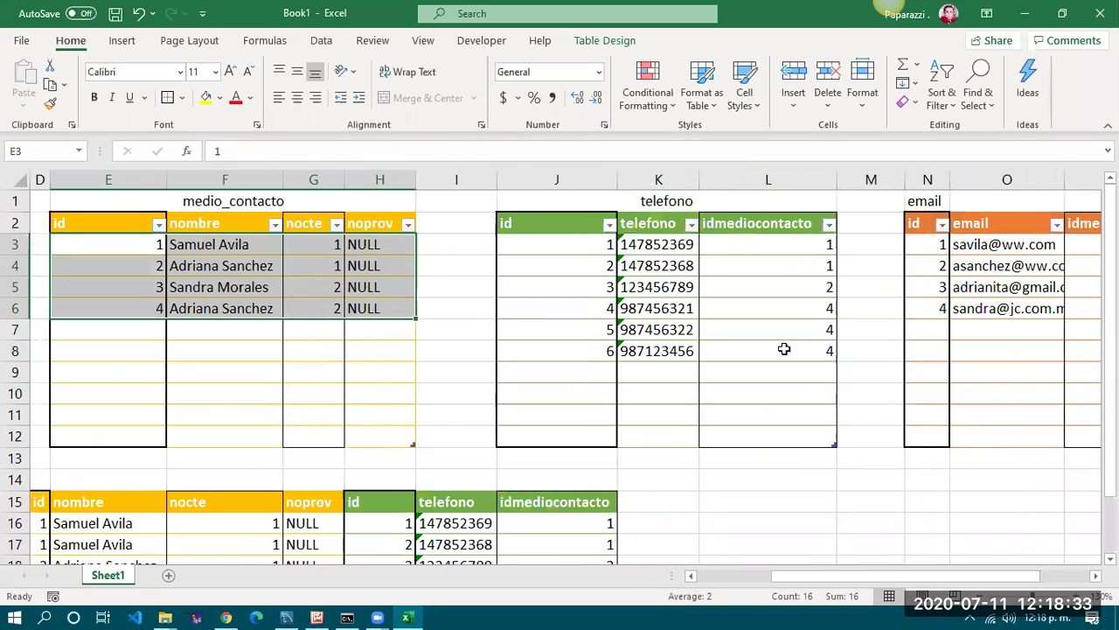
pyautogui.moveTo(936, 579); pyautogui.dragTo(769, 589)
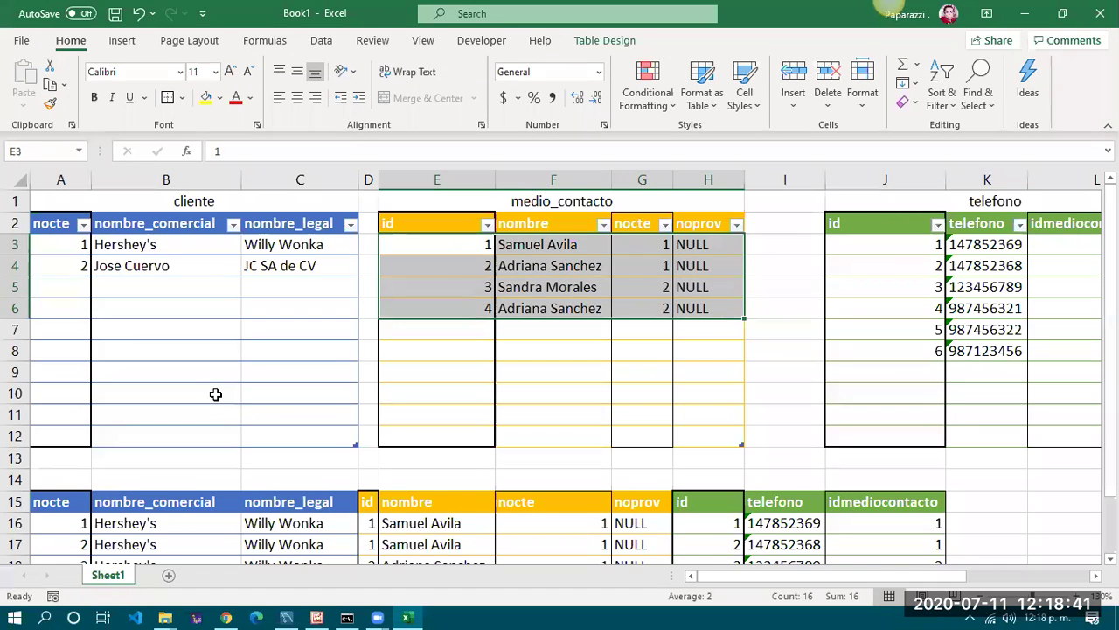
pyautogui.click(216, 394)
pyautogui.scroll(-5, 222, 425)
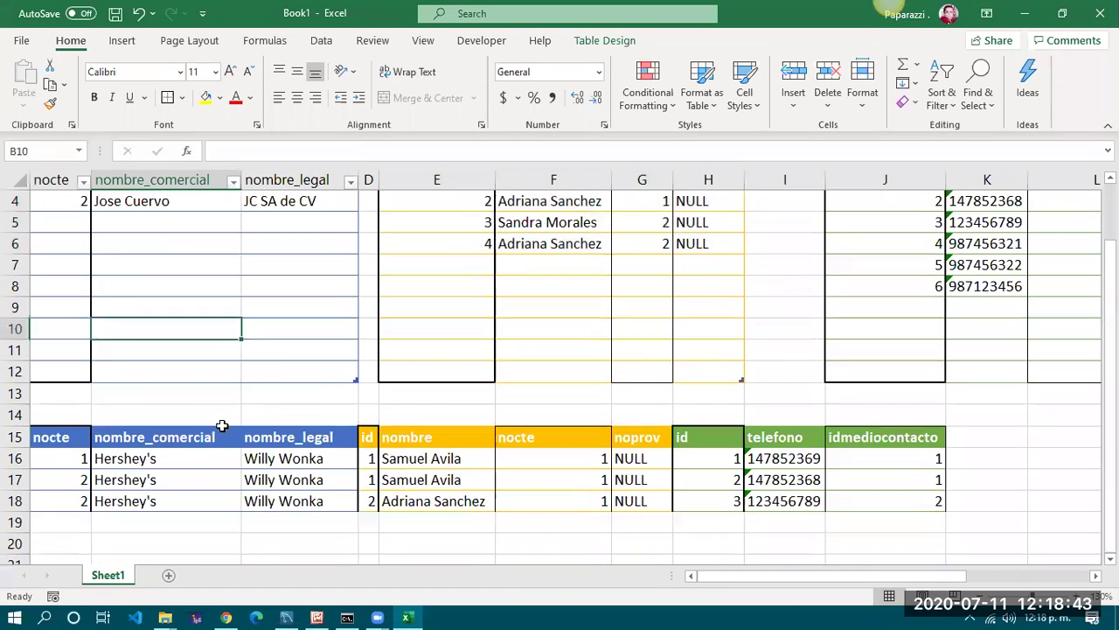
pyautogui.scroll(5, 222, 425)
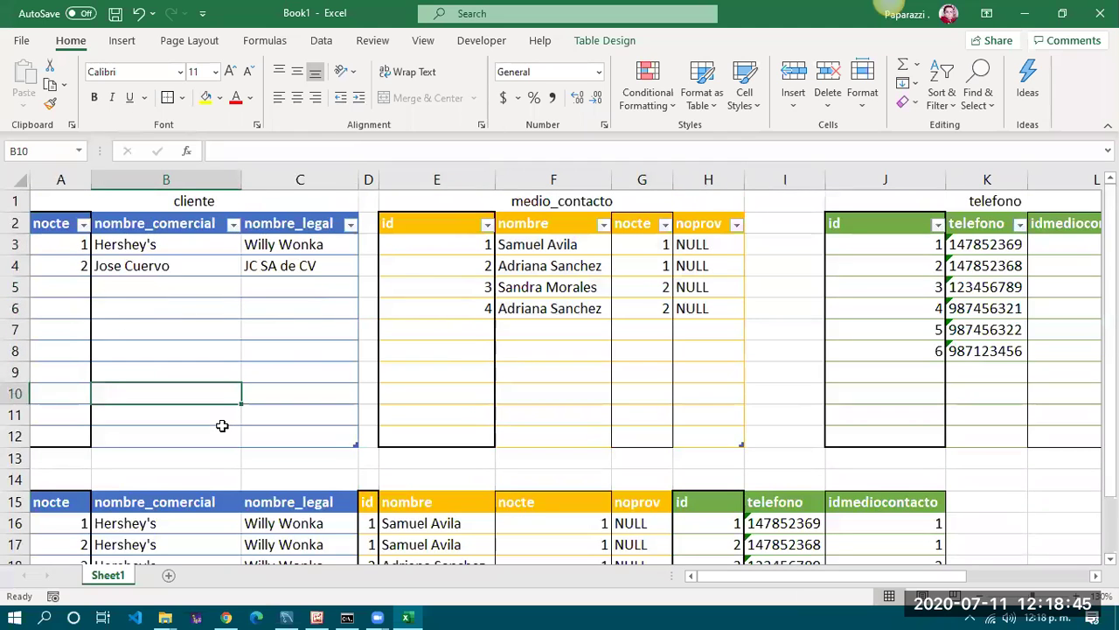
pyautogui.scroll(-1, 222, 425)
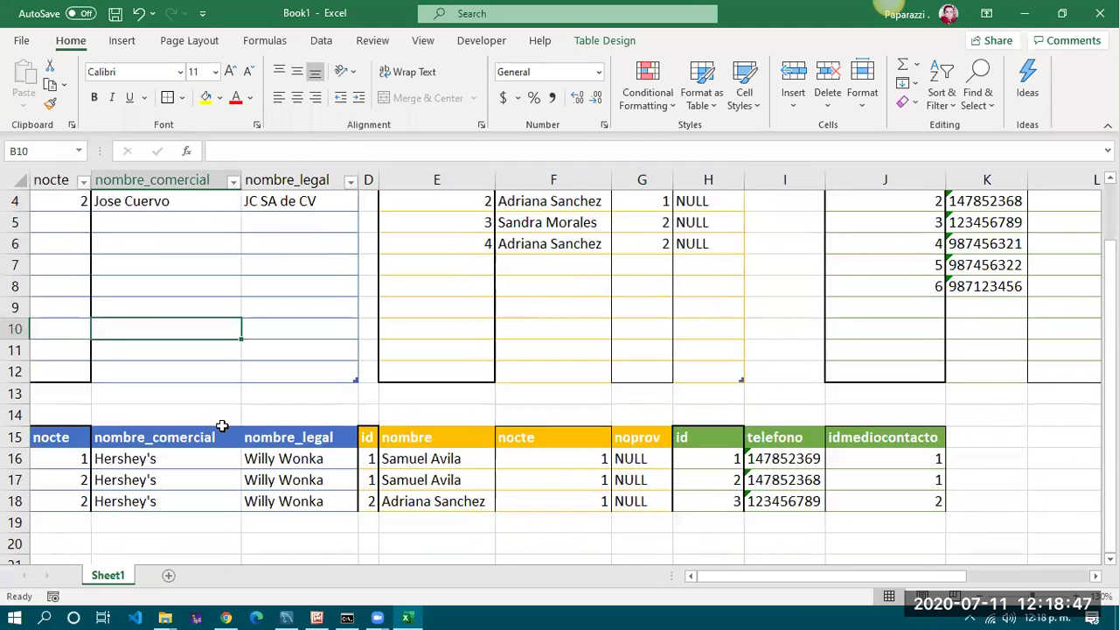
pyautogui.scroll(1, 147, 359)
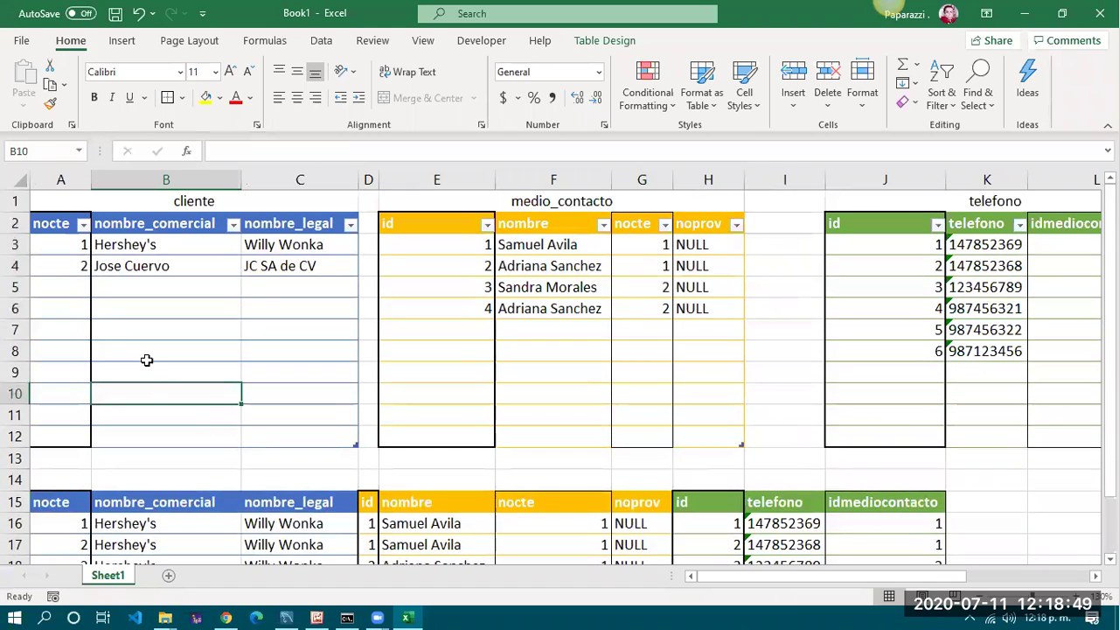
# Select the cliente, medio_contacto and telefono data rows in turn, then bring up the relational diagram
pyautogui.moveTo(63, 244); pyautogui.dragTo(325, 263)
pyautogui.click(442, 248)
pyautogui.moveTo(581, 269); pyautogui.dragTo(708, 309)
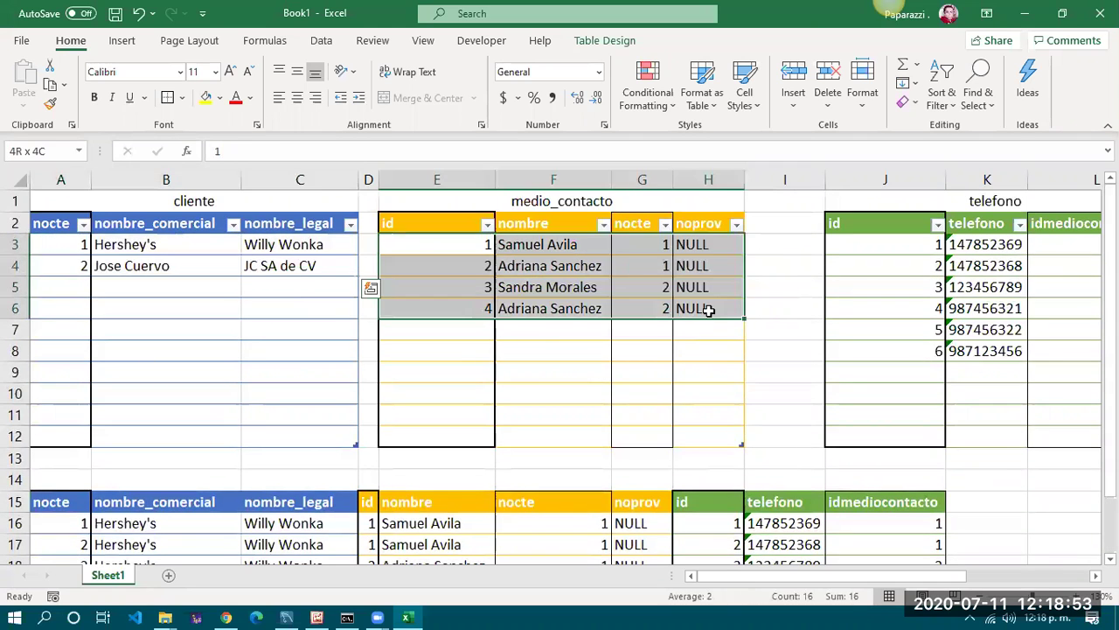
pyautogui.moveTo(907, 239); pyautogui.dragTo(1037, 357)
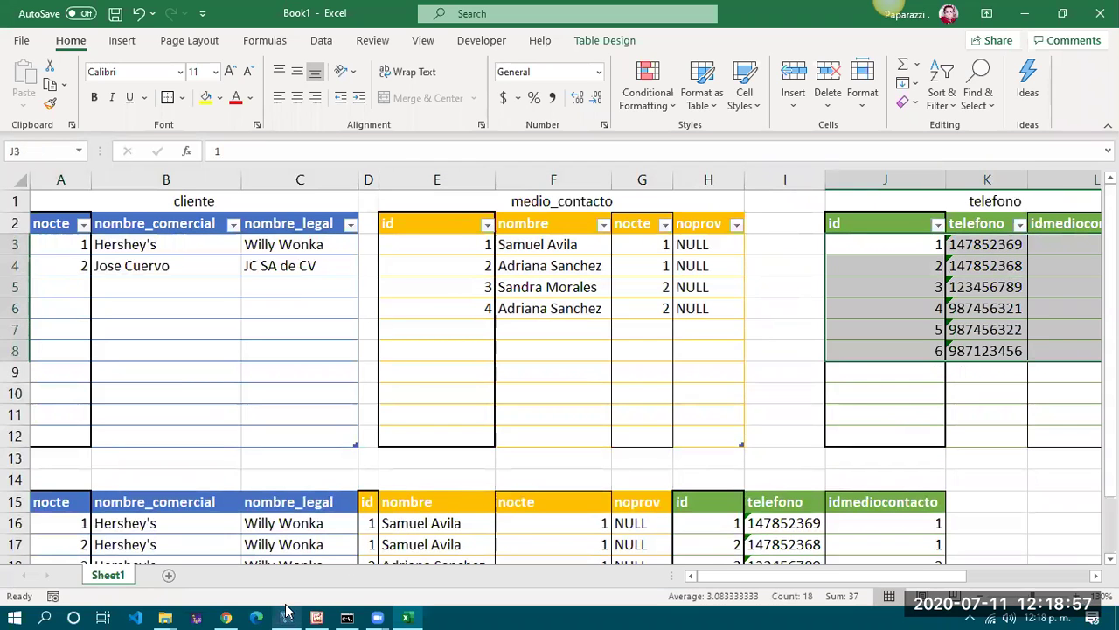
pyautogui.click(316, 618)
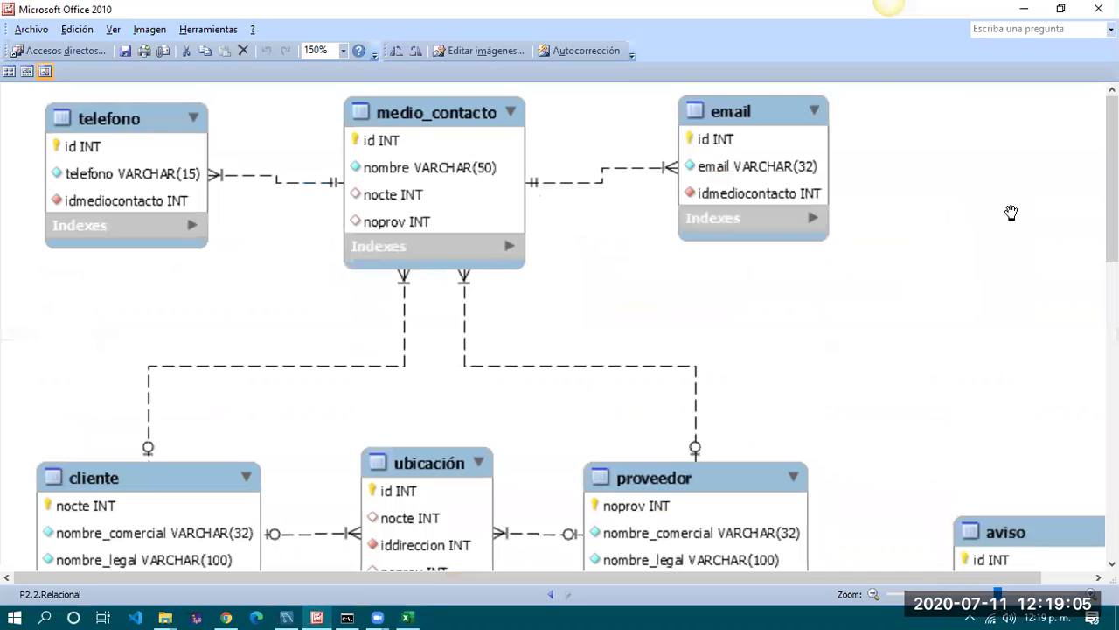
# Minimize the P2.2.Relacional diagram in Picture Manager to return to the Excel workbook
pyautogui.click(1023, 10)
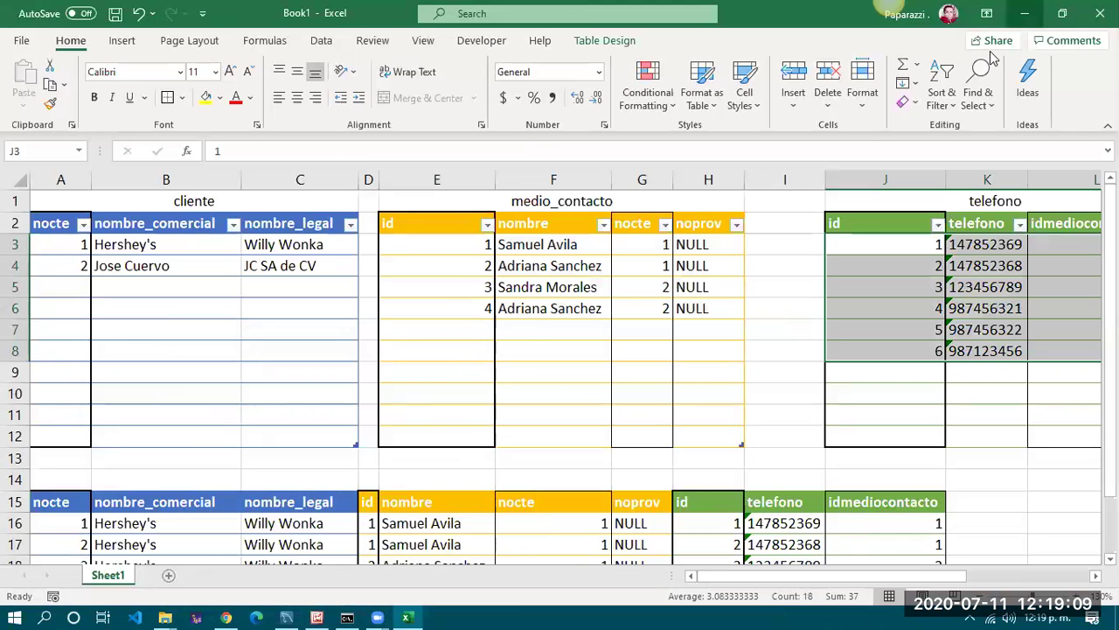
# Select the cliente table, medio_contacto table and join result A15:J18, then reopen the relational diagram
pyautogui.click(785, 350)
pyautogui.scroll(-2, 785, 419)
pyautogui.scroll(1, 785, 420)
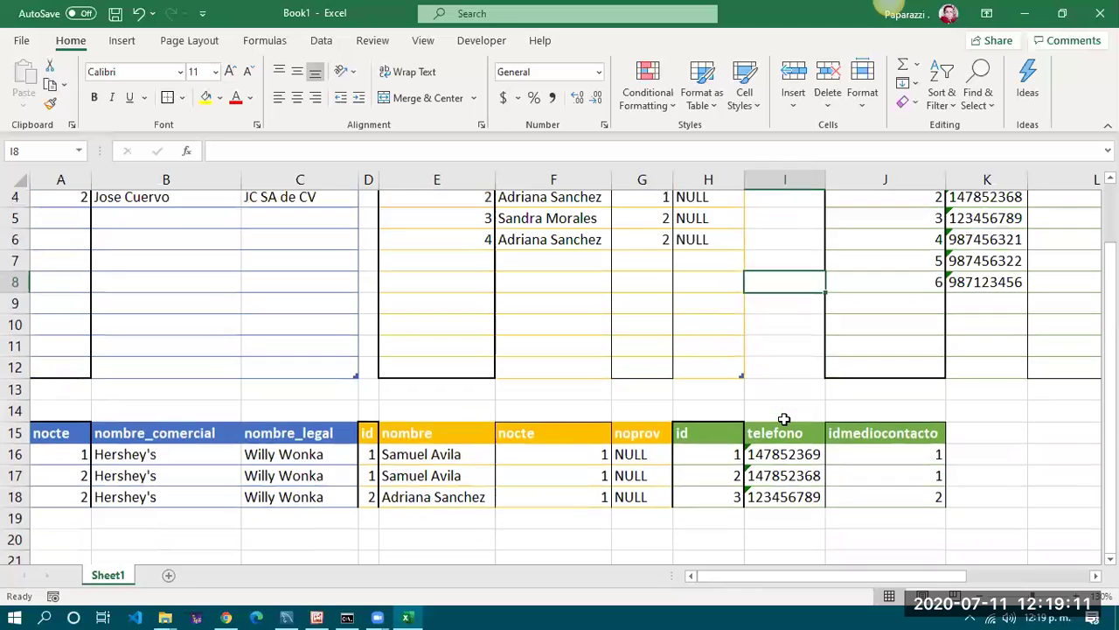
pyautogui.scroll(1, 784, 420)
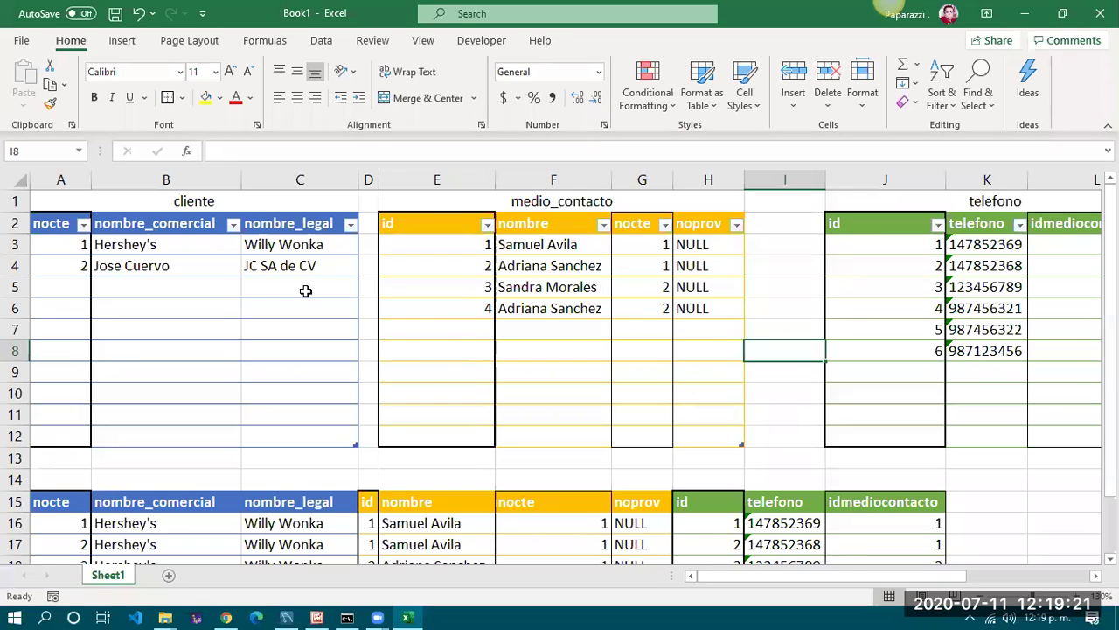
pyautogui.moveTo(54, 225); pyautogui.dragTo(350, 266)
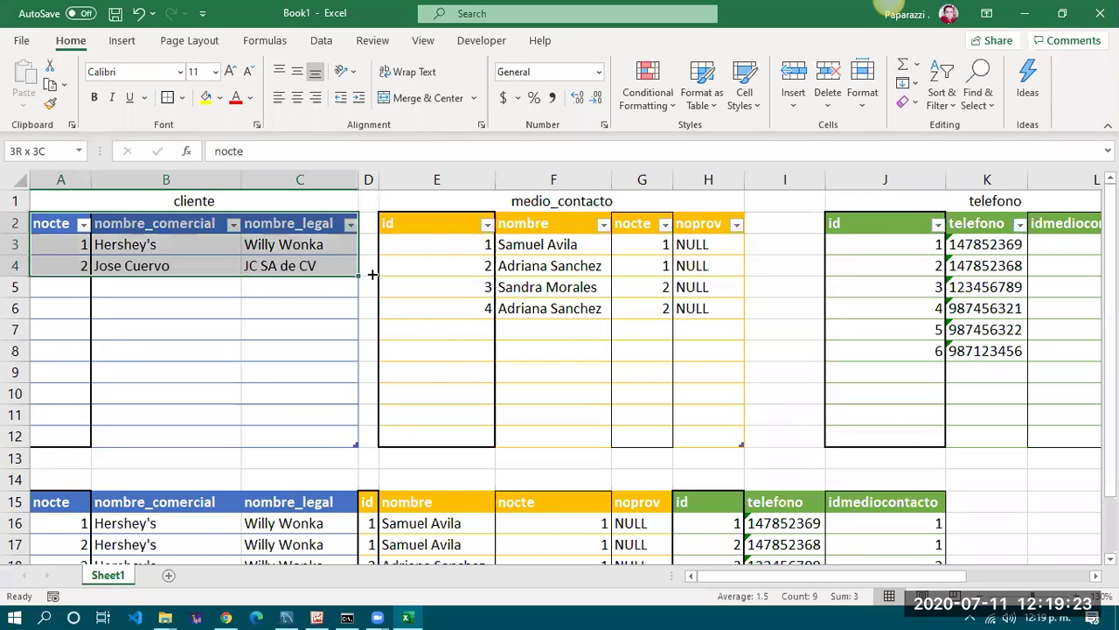
pyautogui.moveTo(431, 219); pyautogui.dragTo(669, 315)
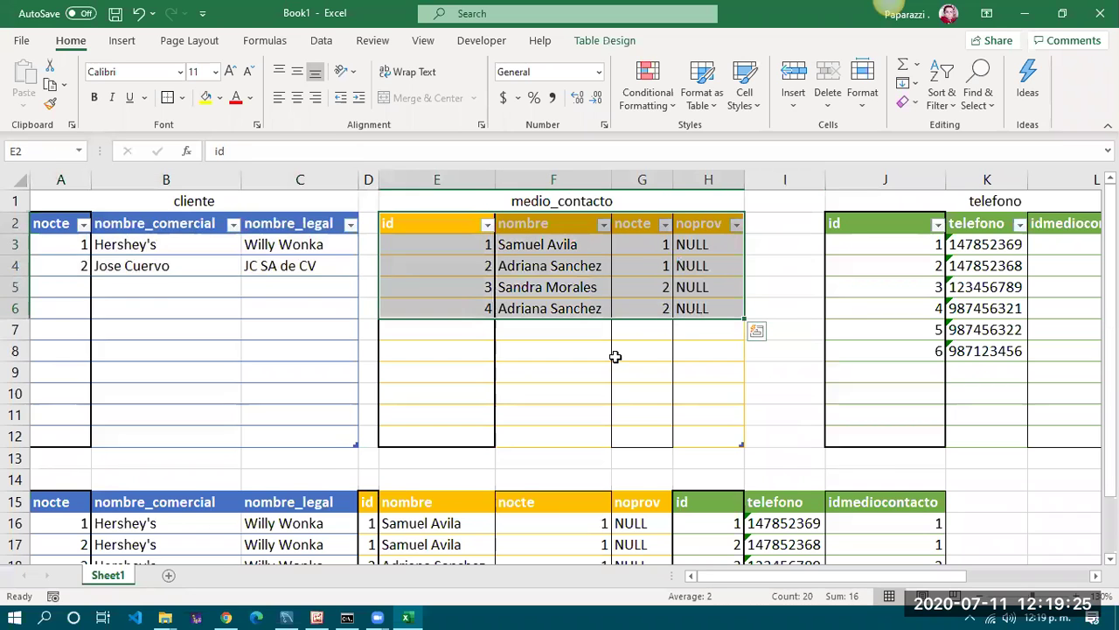
pyautogui.scroll(-2, 613, 357)
pyautogui.moveTo(48, 374); pyautogui.dragTo(908, 434)
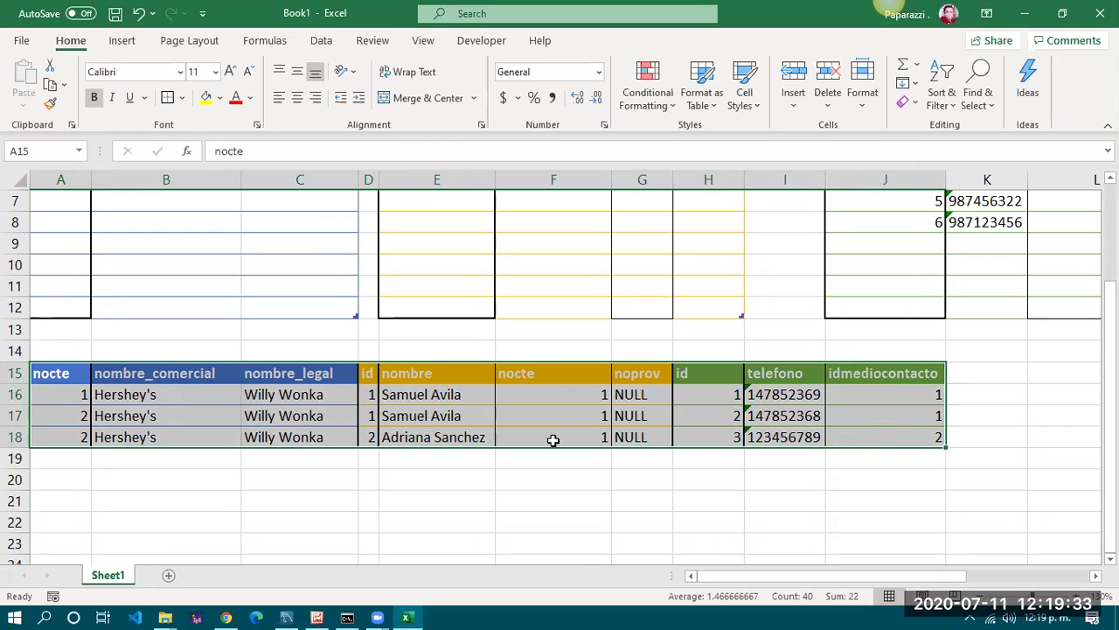
pyautogui.scroll(1, 564, 436)
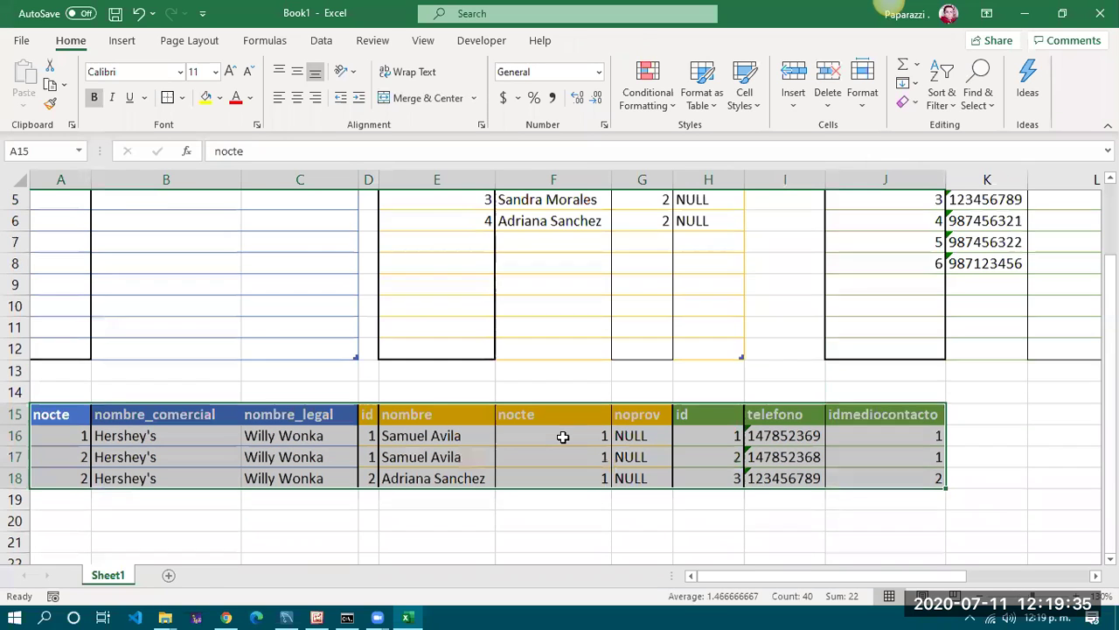
pyautogui.click(316, 615)
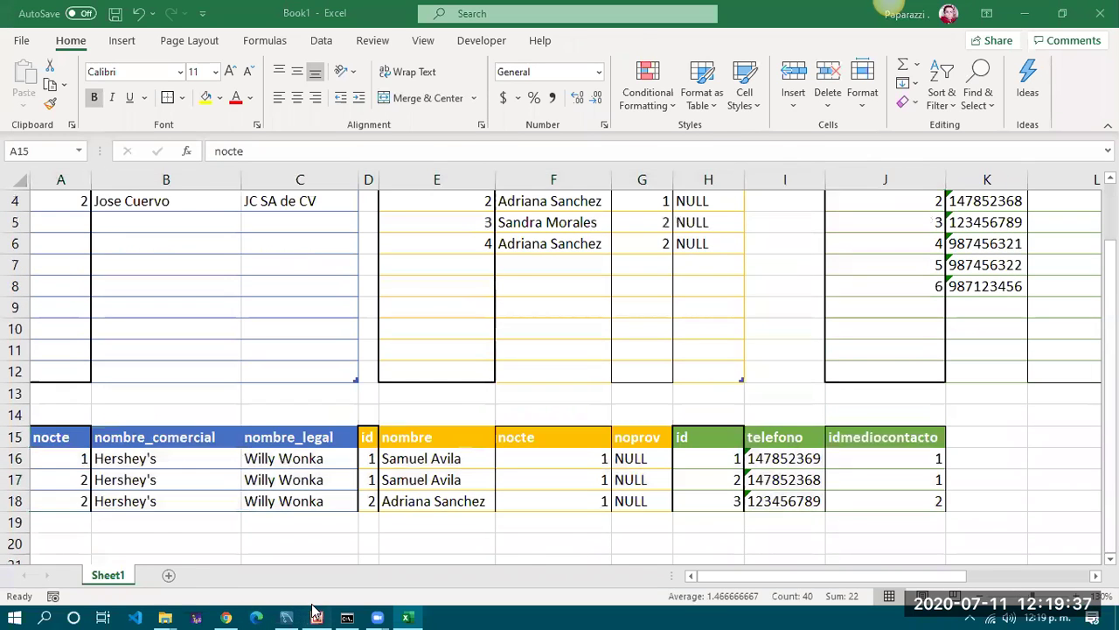
# Scroll the relational diagram down to the pedido tables and back up to telefono, then minimize it
pyautogui.scroll(-3, 416, 371)
pyautogui.scroll(-5, 416, 371)
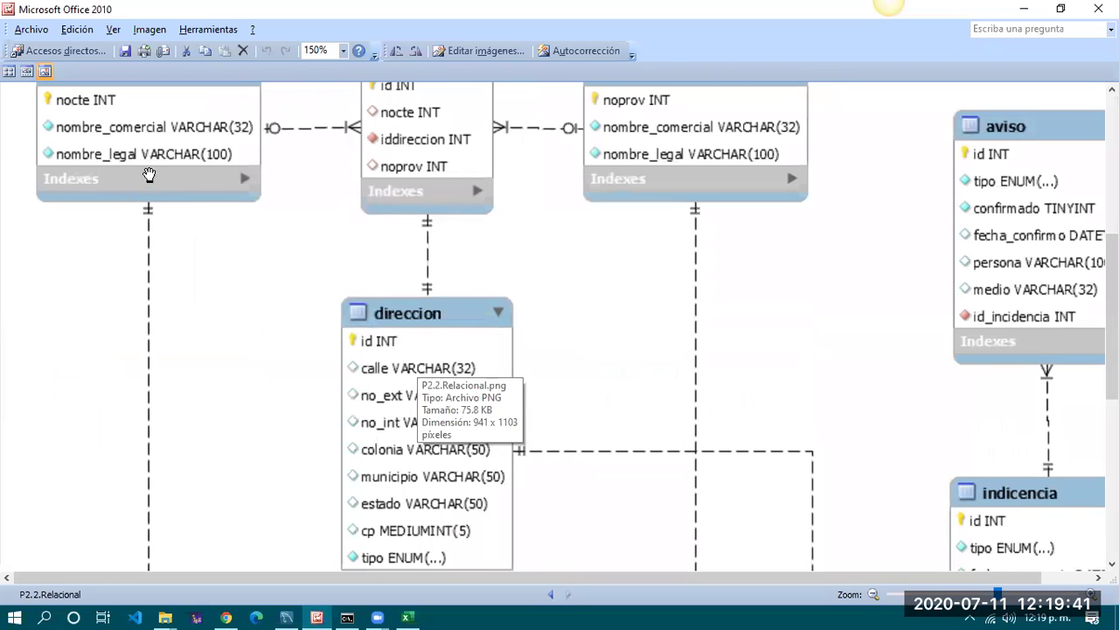
pyautogui.scroll(-9, 157, 297)
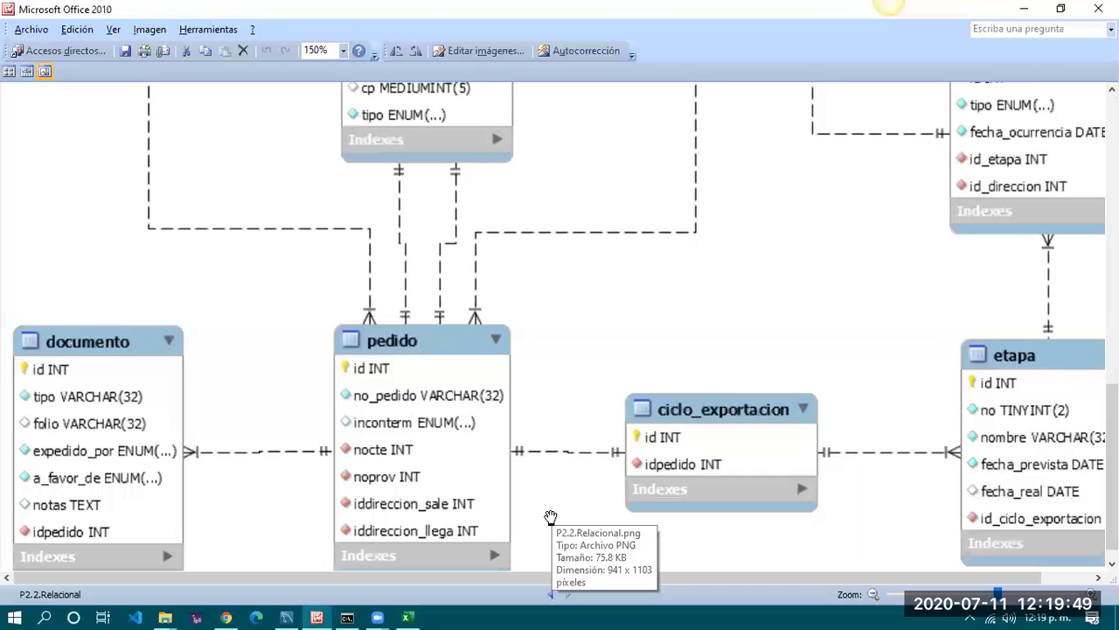
pyautogui.scroll(-1, 551, 517)
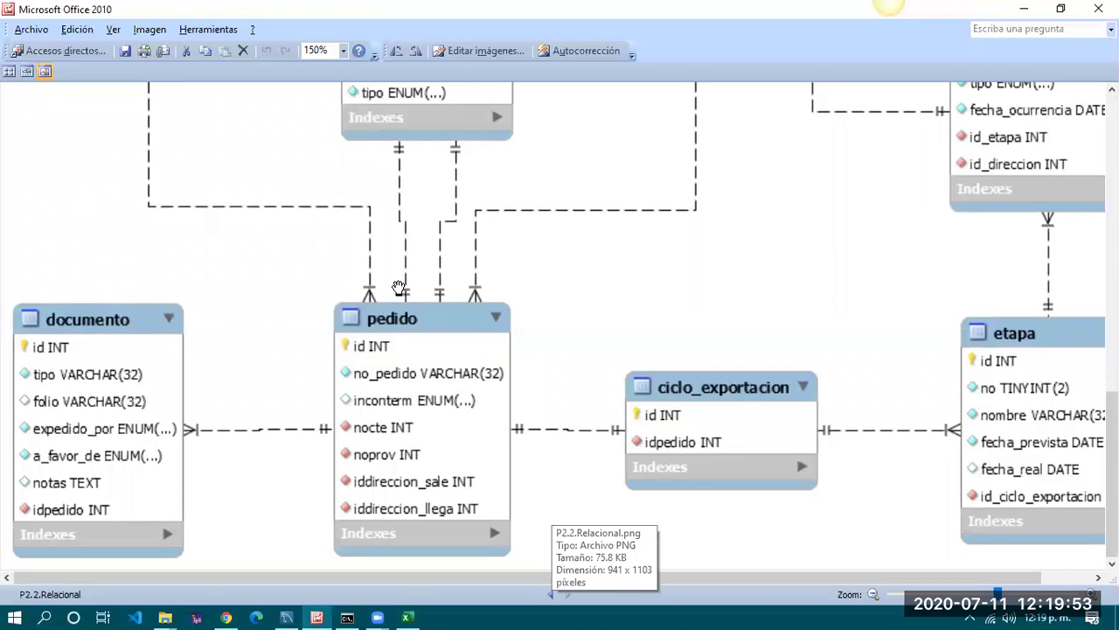
pyautogui.scroll(10, 411, 401)
pyautogui.scroll(5, 414, 401)
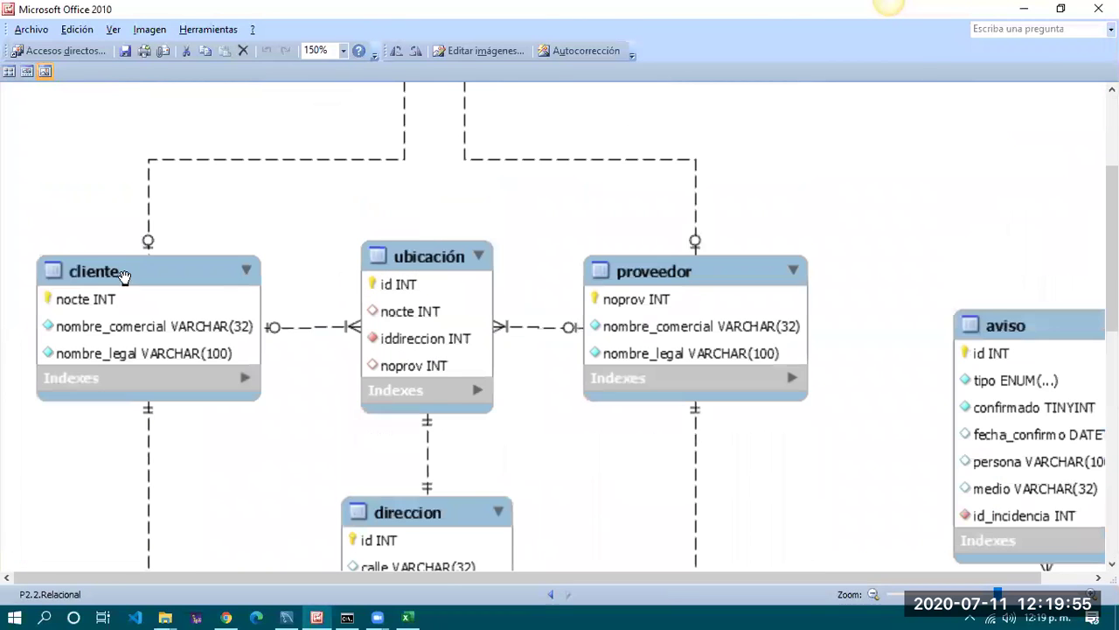
pyautogui.scroll(-10, 147, 354)
pyautogui.scroll(-3, 148, 355)
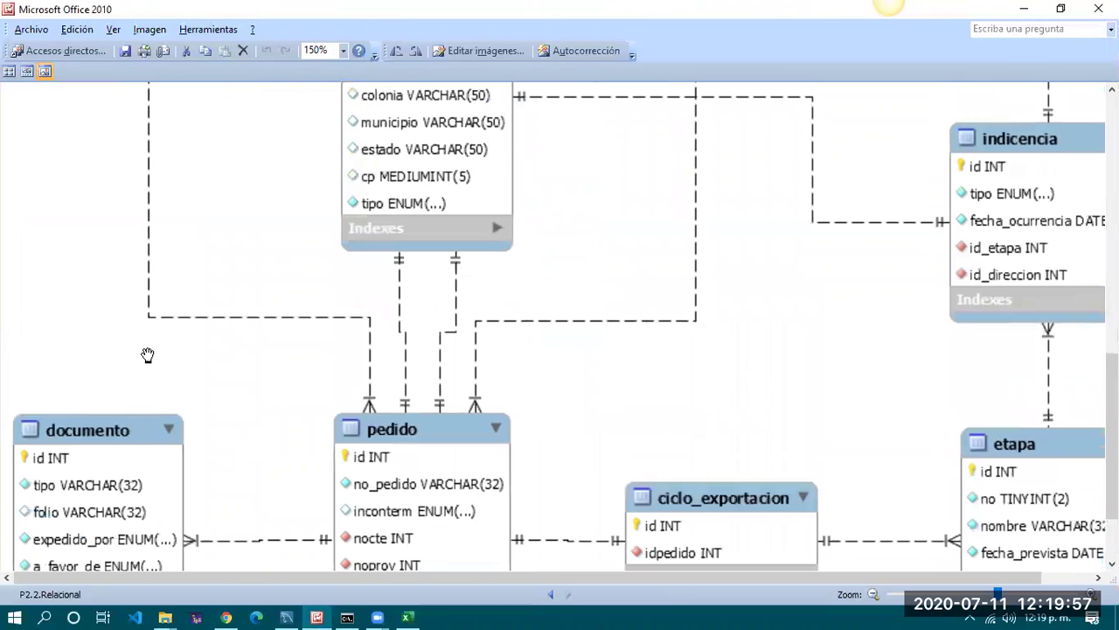
pyautogui.scroll(-1, 393, 444)
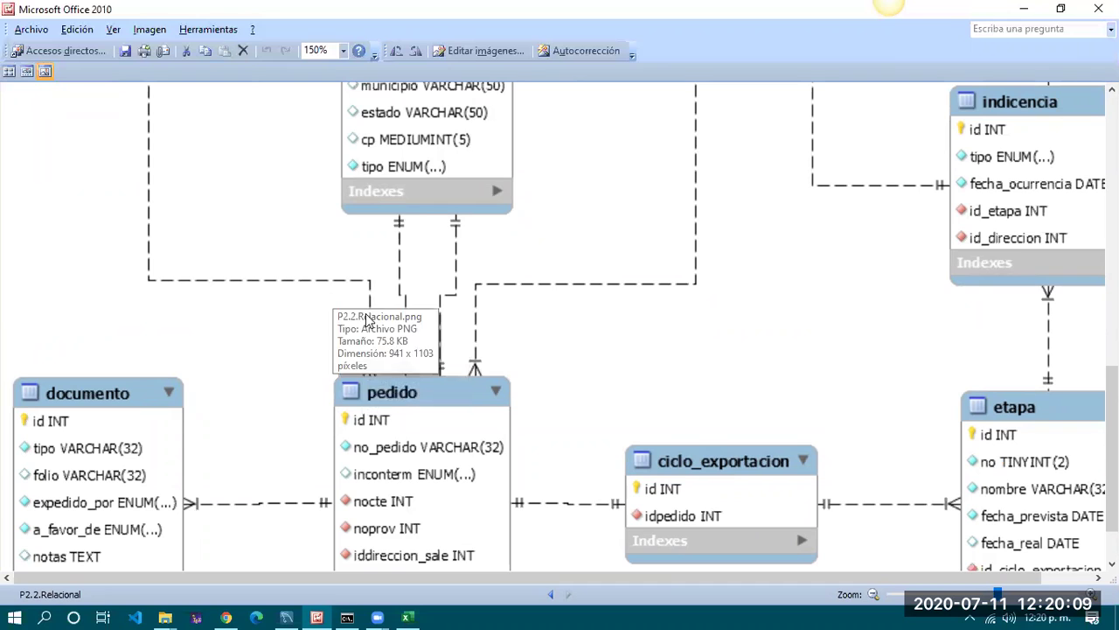
pyautogui.scroll(-2, 398, 427)
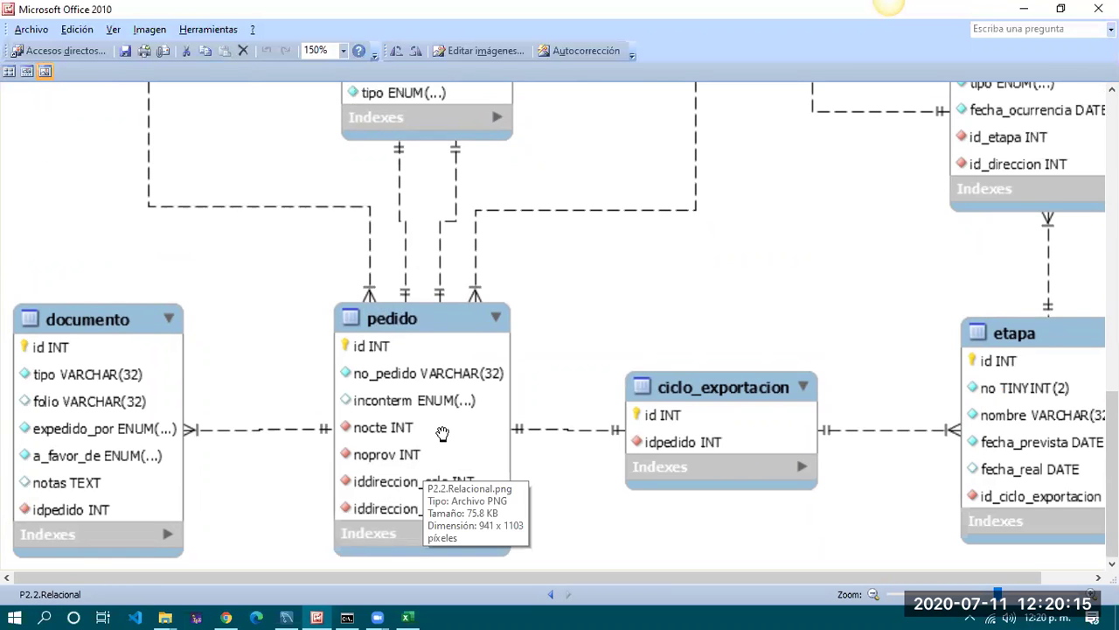
pyautogui.scroll(15, 443, 433)
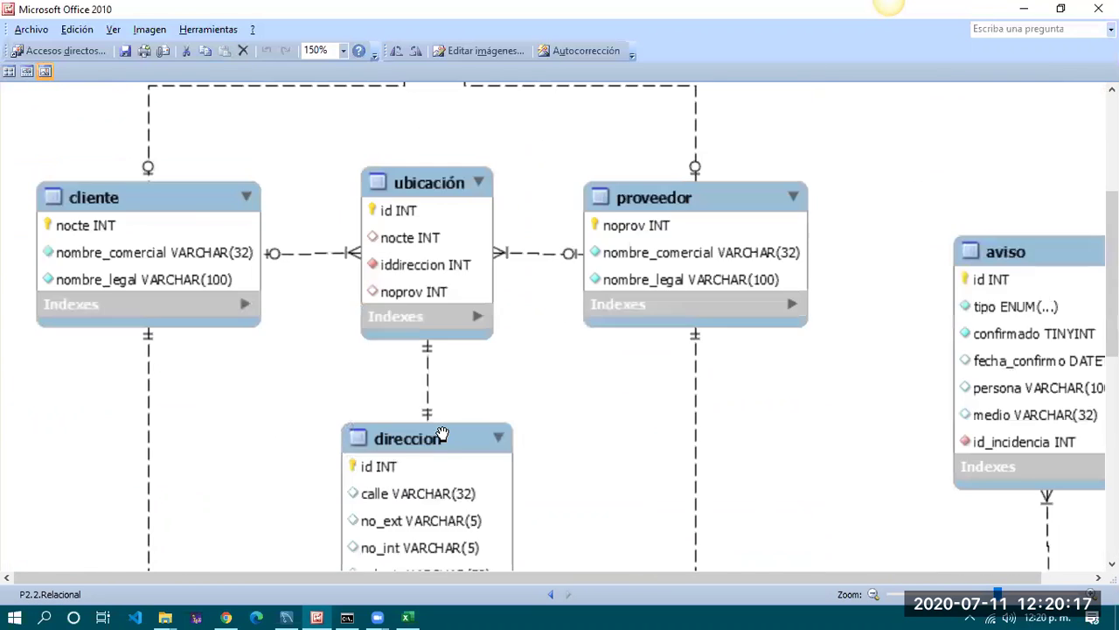
pyautogui.scroll(2, 443, 433)
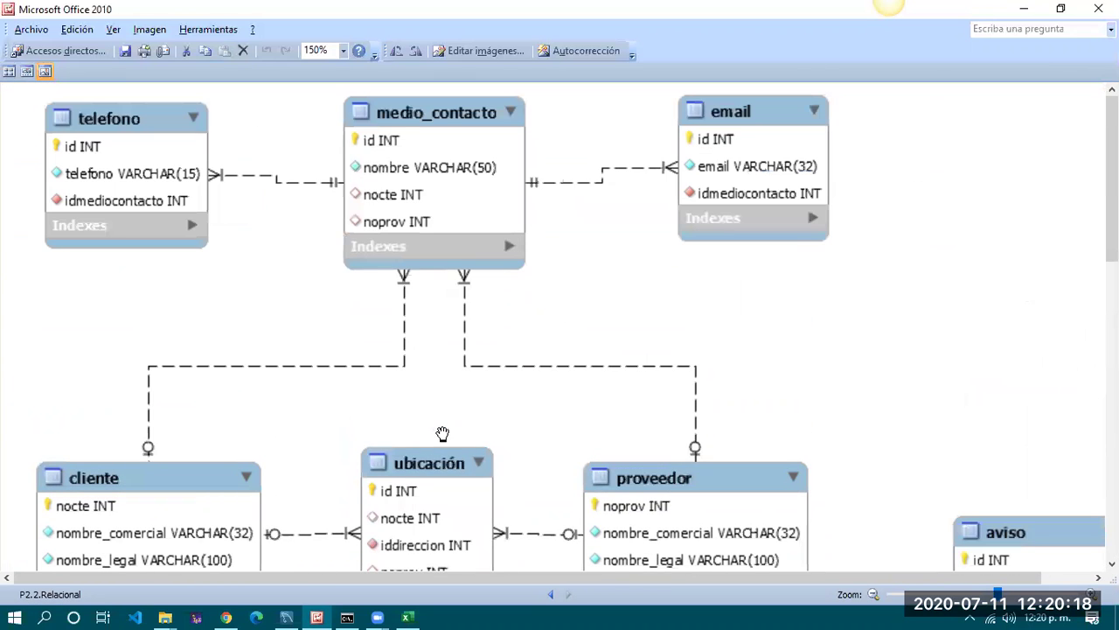
pyautogui.click(1025, 9)
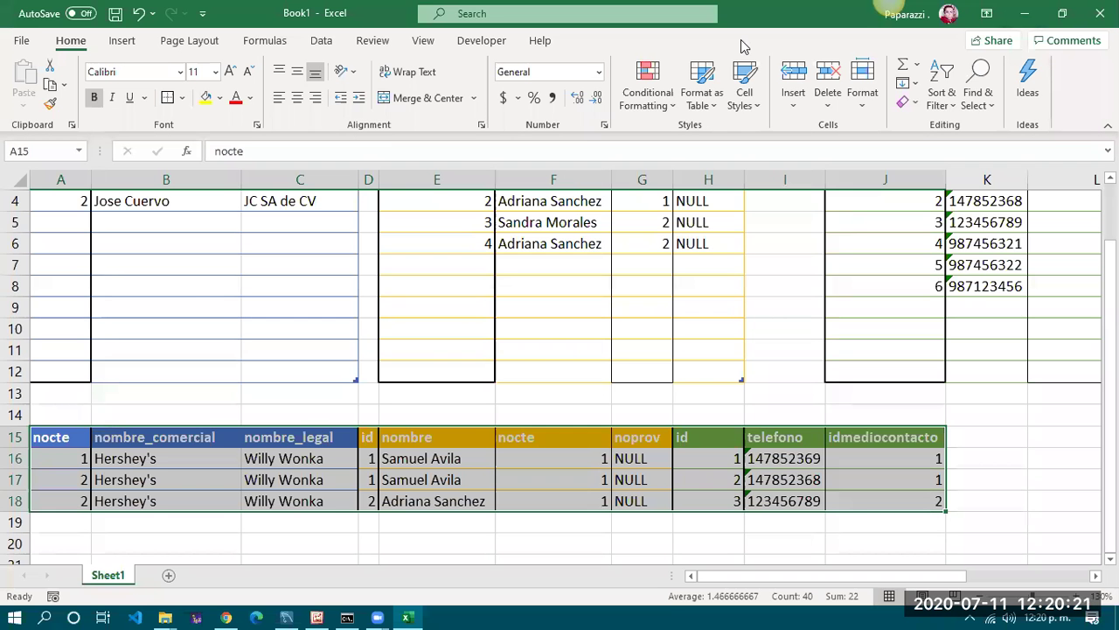
pyautogui.scroll(1, 762, 320)
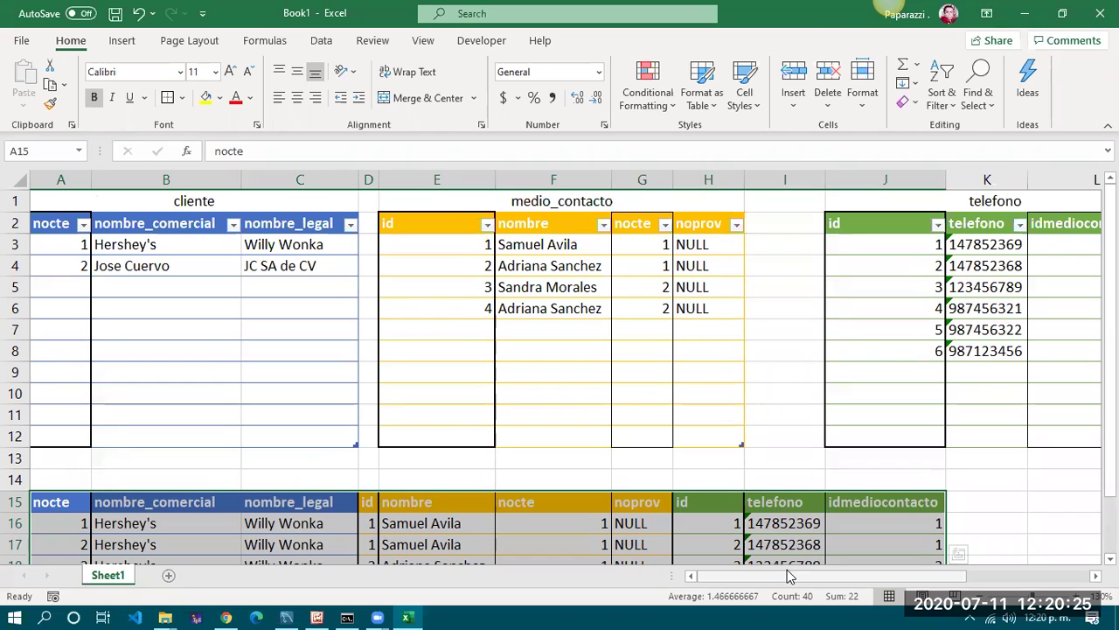
pyautogui.moveTo(793, 574); pyautogui.dragTo(542, 577)
pyautogui.click(399, 461)
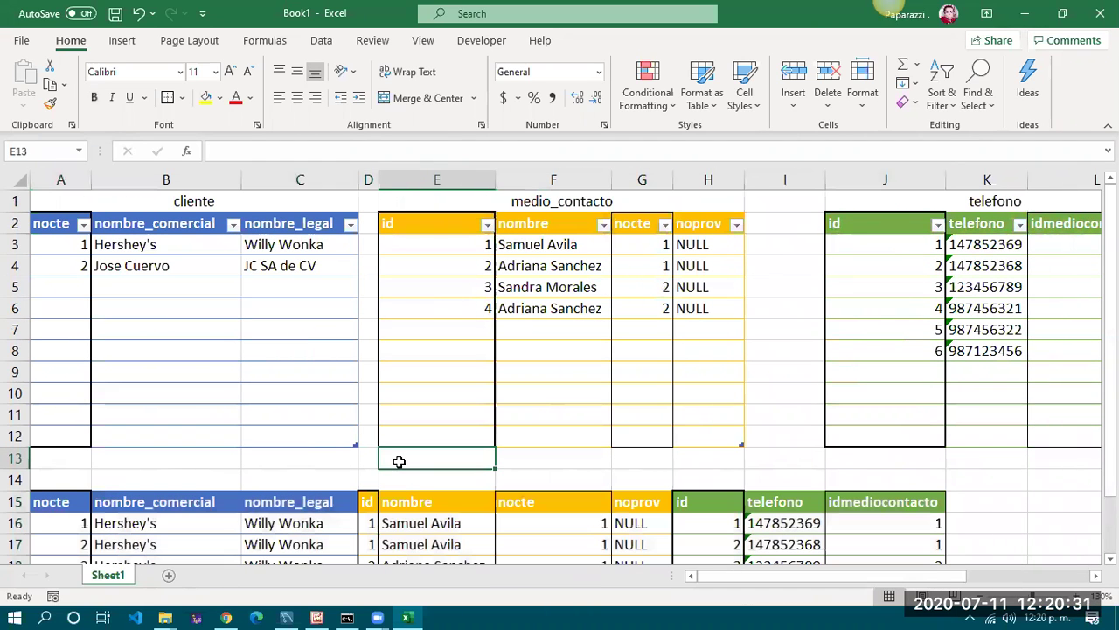
pyautogui.click(371, 461)
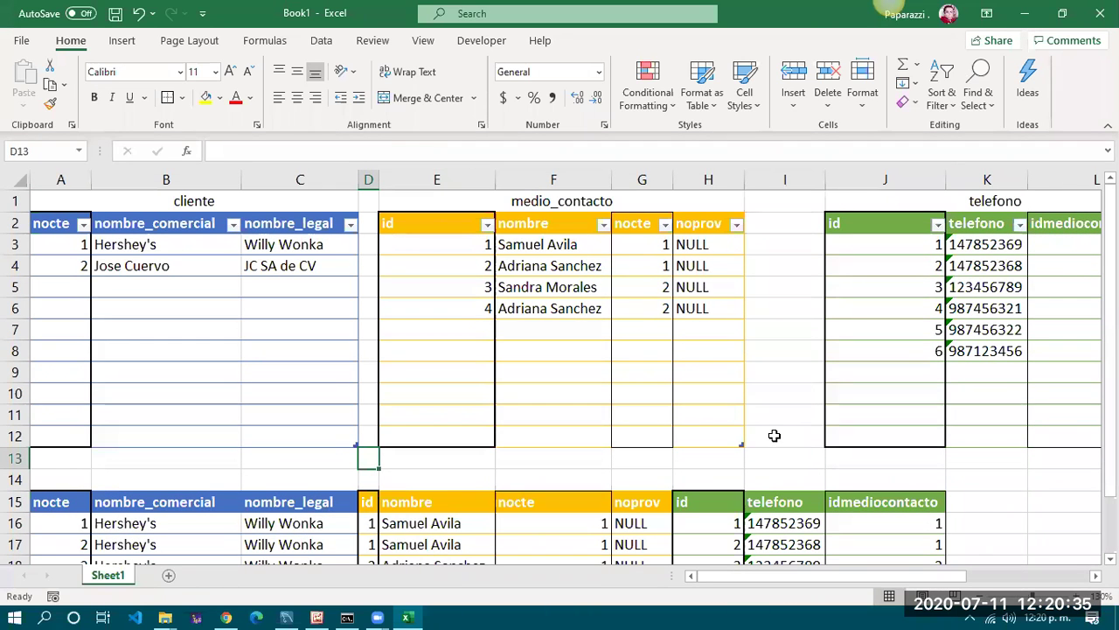
pyautogui.scroll(-1, 774, 434)
pyautogui.scroll(1, 774, 434)
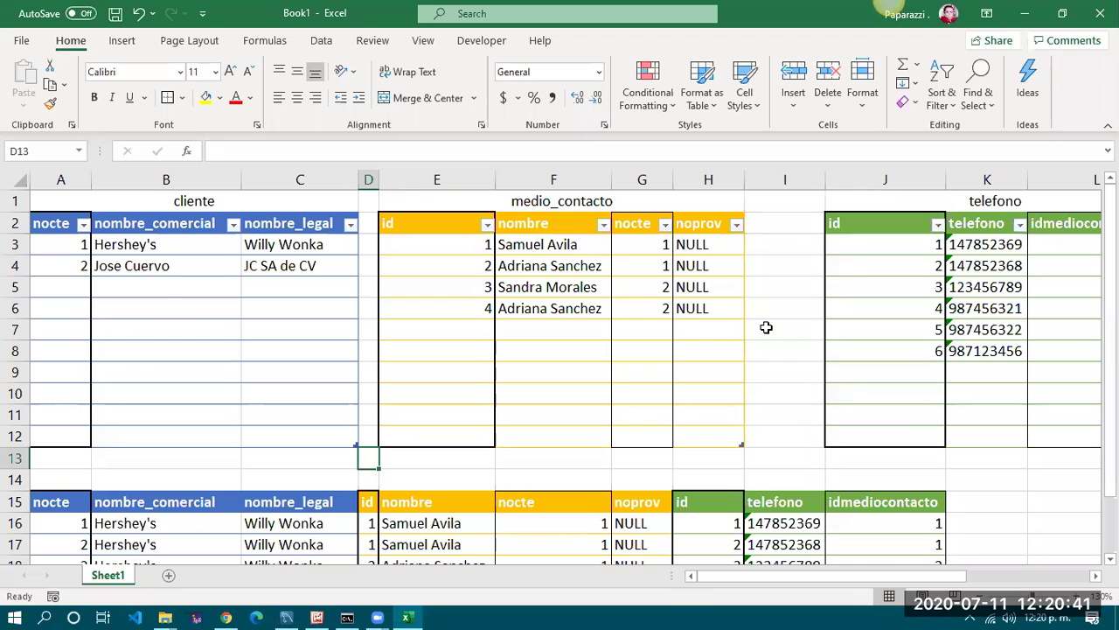
pyautogui.click(777, 327)
pyautogui.click(473, 316)
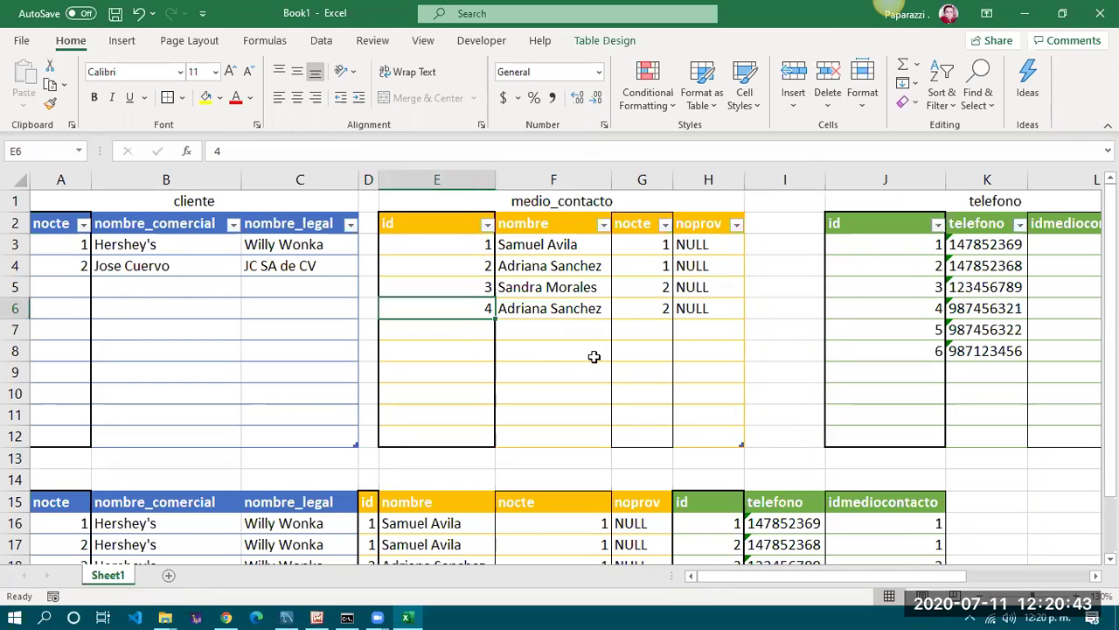
pyautogui.click(471, 330)
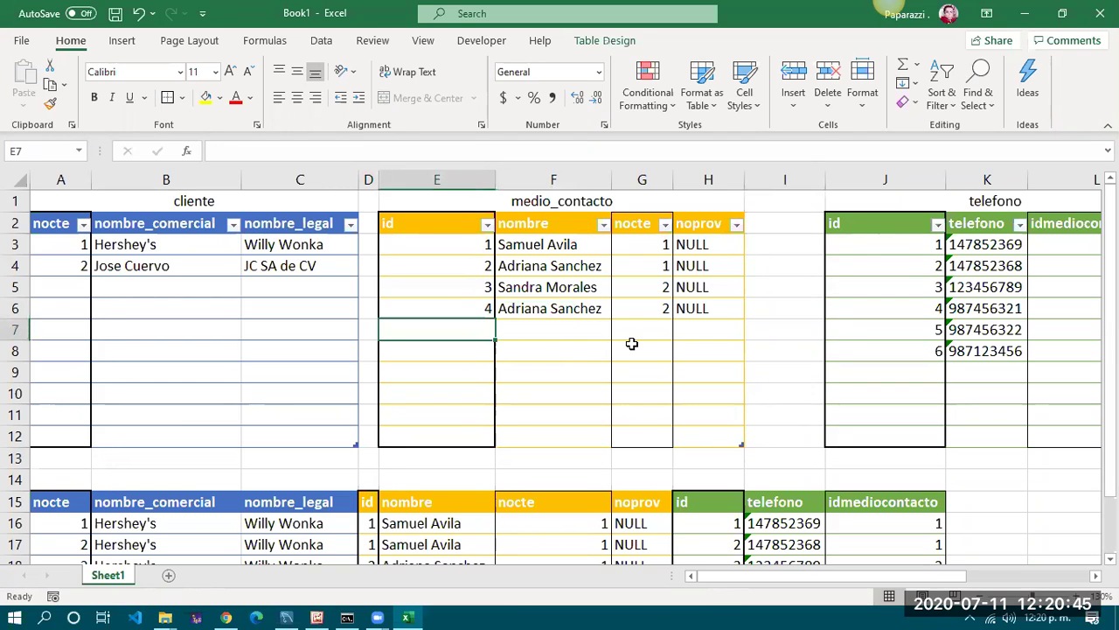
# Start a fifth medio_contacto row with id 5 and the new contact's name
pyautogui.write('5')
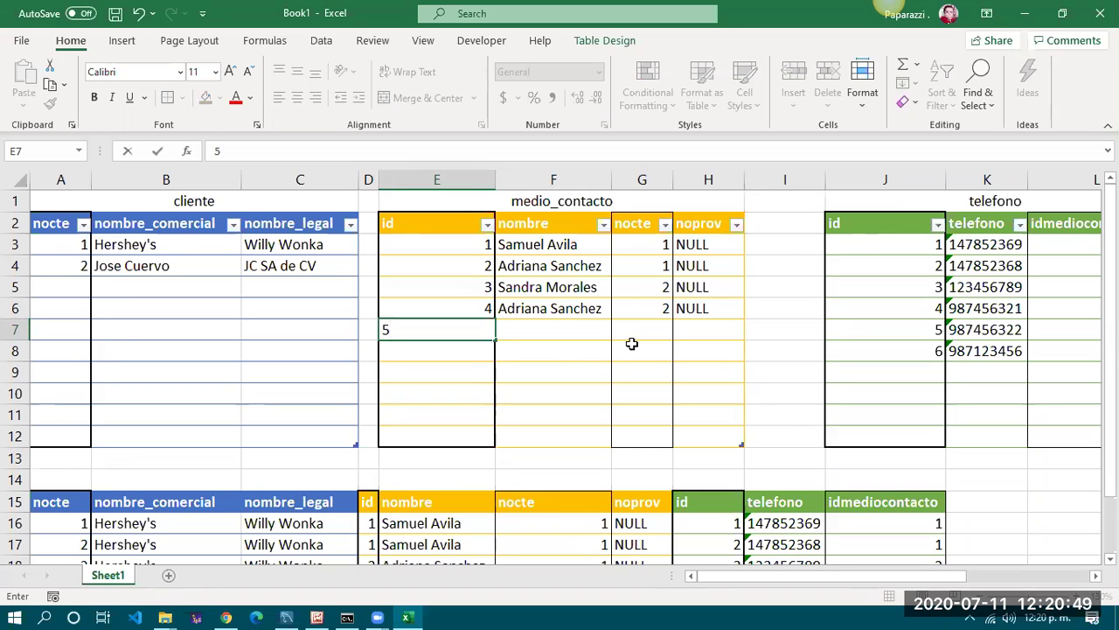
pyautogui.press('Tab')
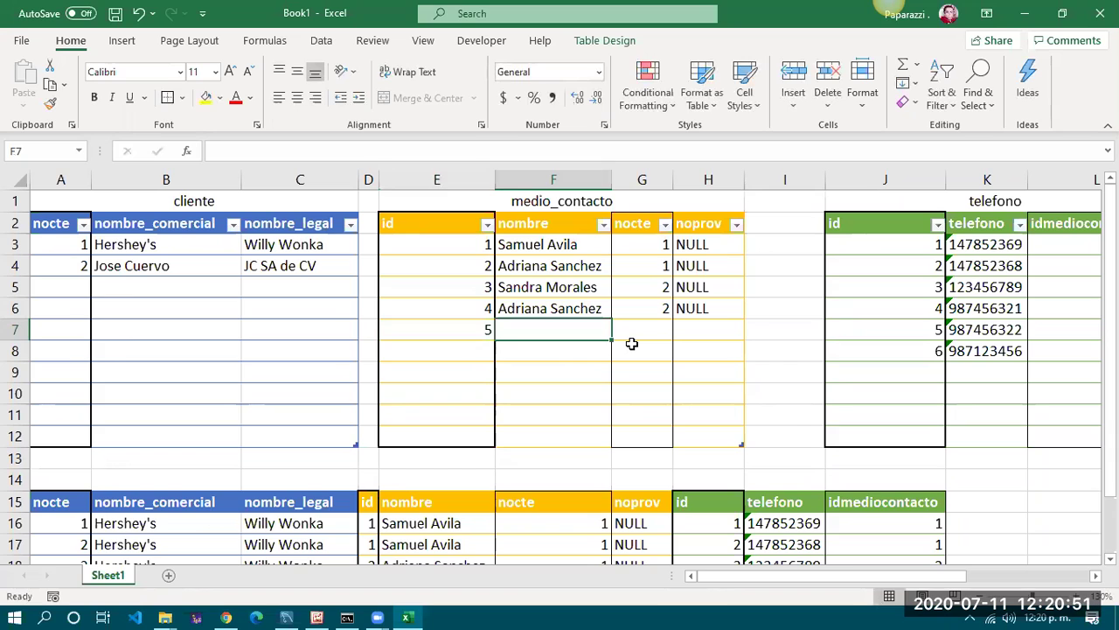
pyautogui.press('Tab')
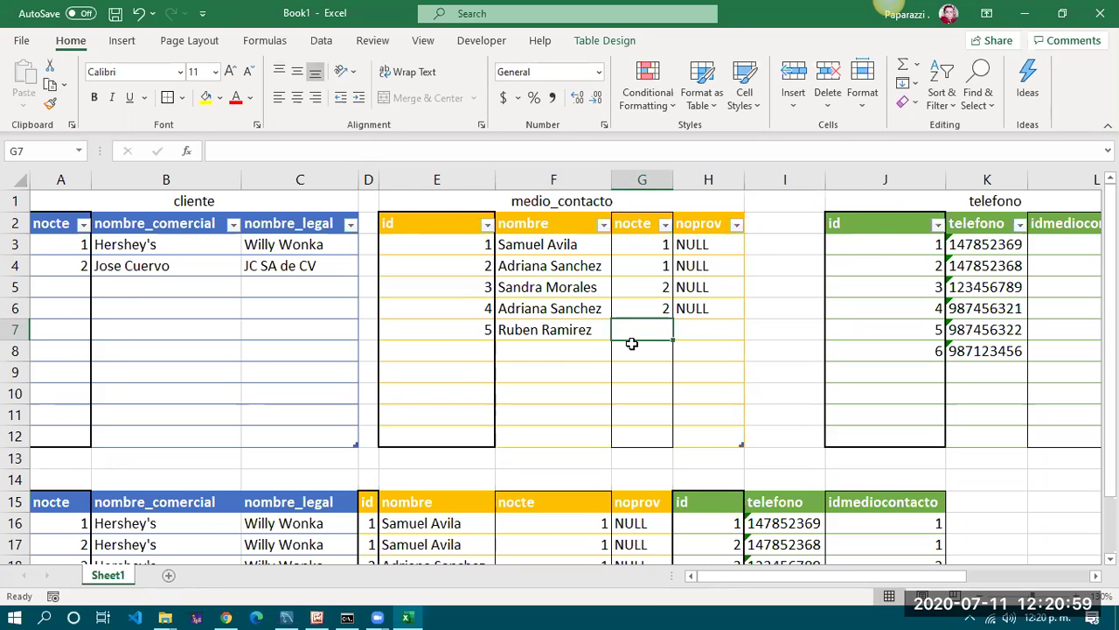
# Enter nocte 850 and noprov NULL in row 7, then select the row E7:H7
pyautogui.write('850')
pyautogui.press('Tab')
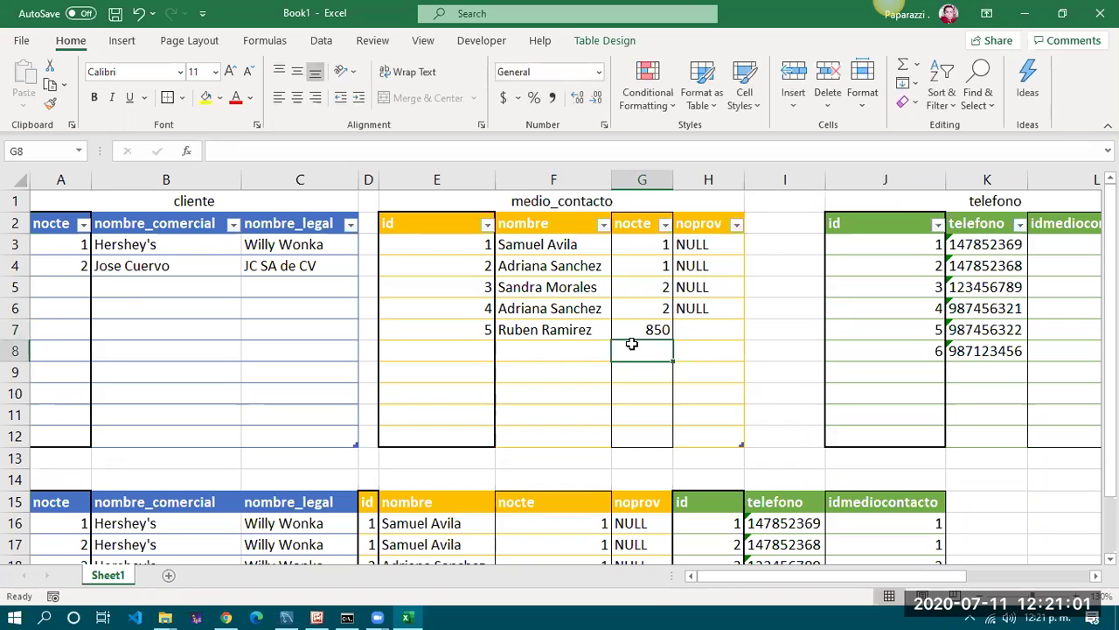
pyautogui.write('NULL')
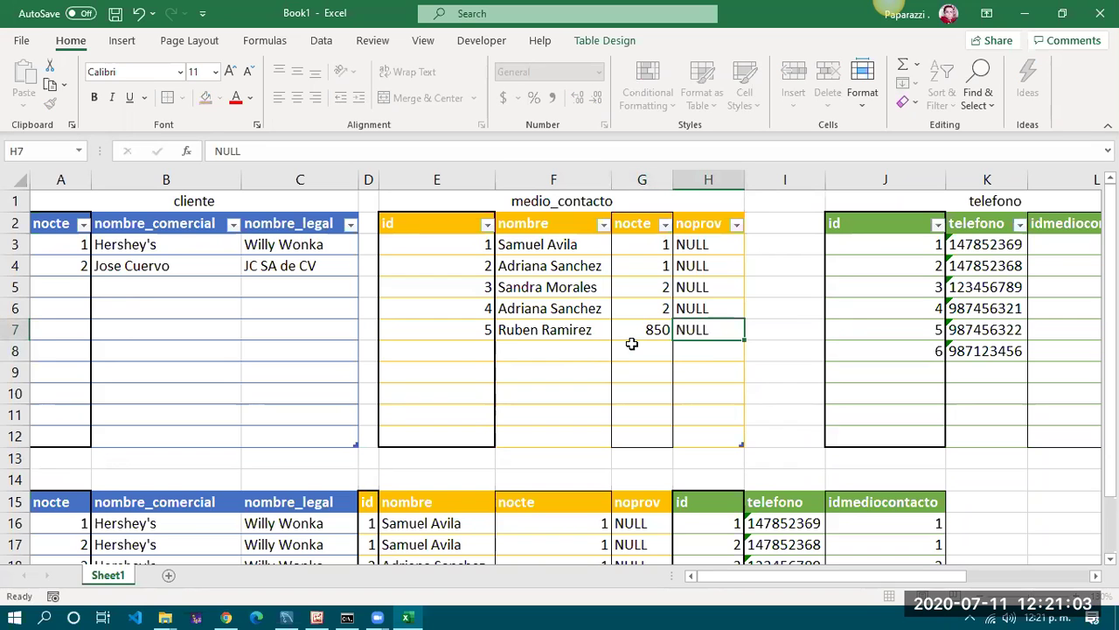
pyautogui.press('Return')
pyautogui.press('Up')
pyautogui.press('Left')
pyautogui.press('Left')
pyautogui.press('Left')
pyautogui.press('Left')
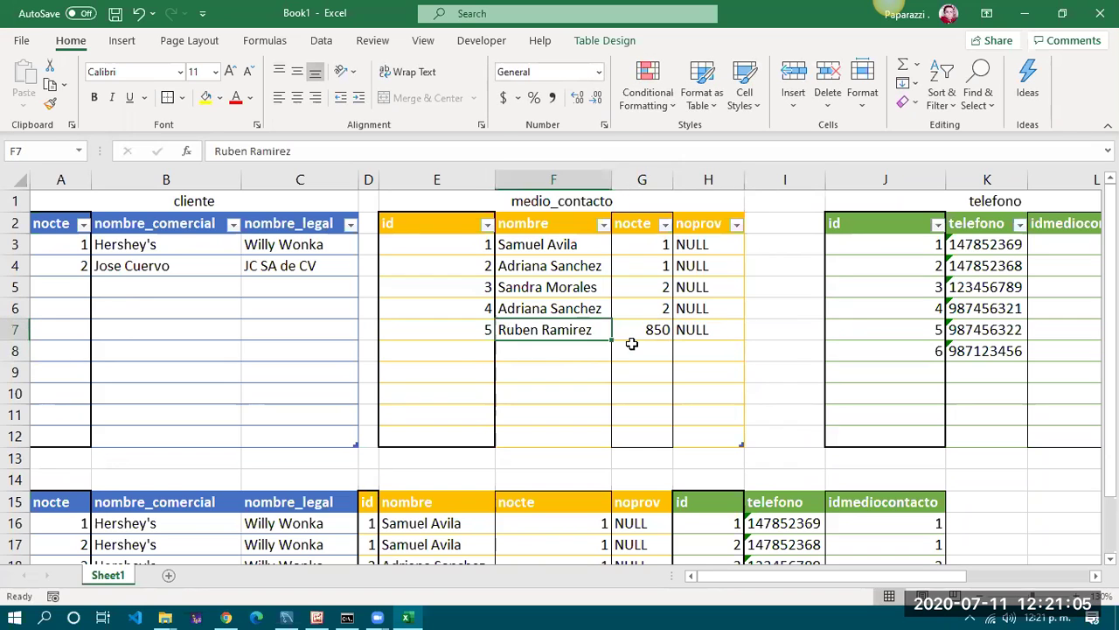
pyautogui.press('Right')
pyautogui.press('Right')
pyautogui.press('Left')
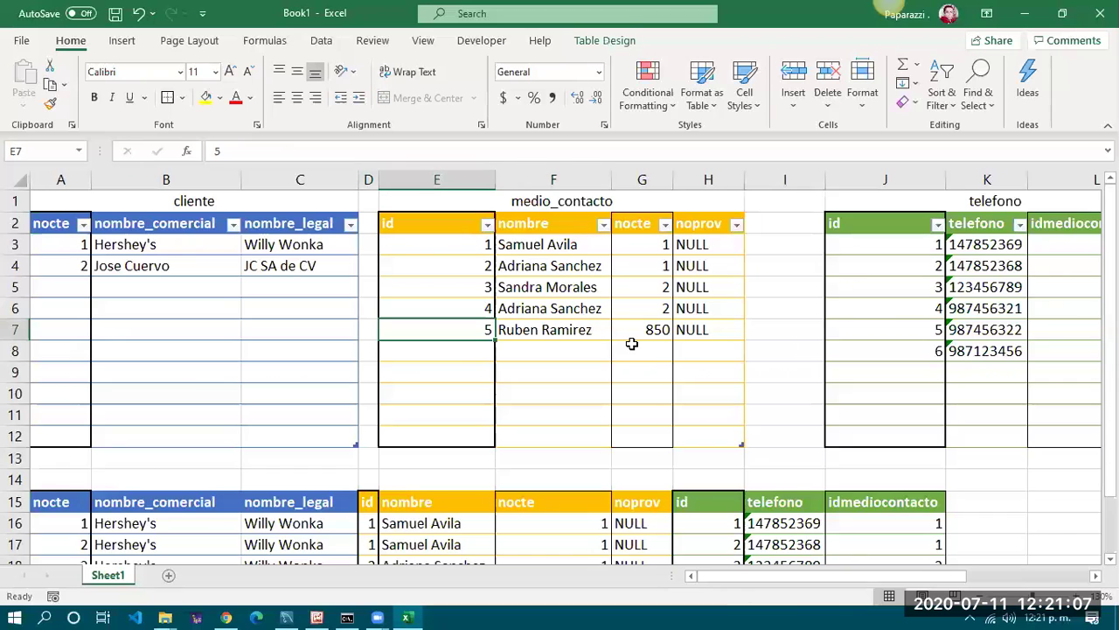
pyautogui.hotkey('shift', 'Right')
pyautogui.hotkey('shift', 'Right')
pyautogui.hotkey('shift', 'Right')
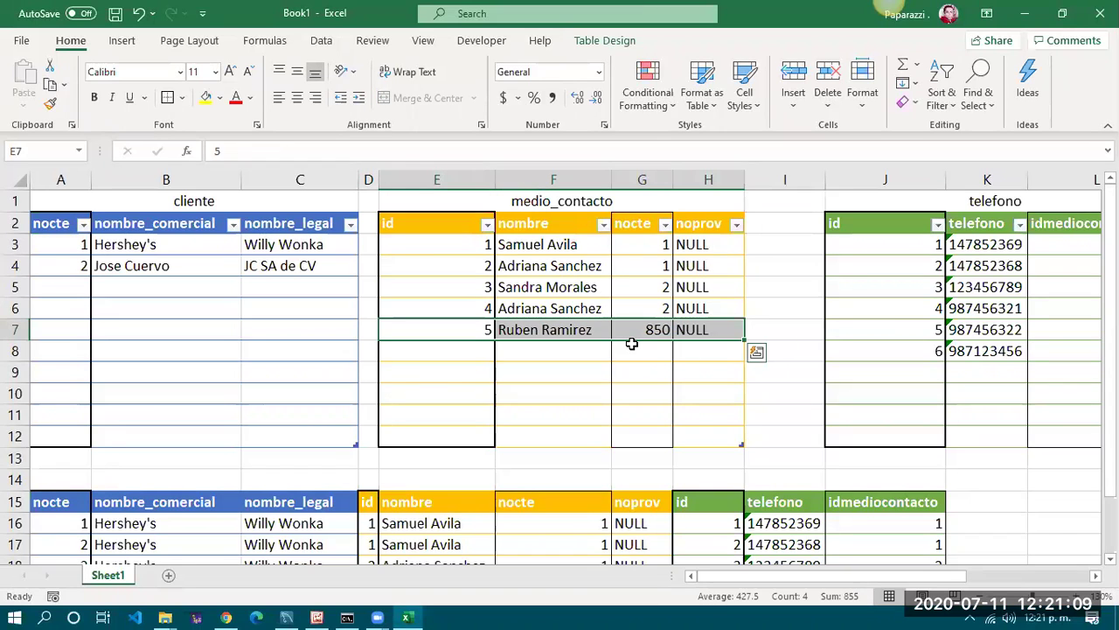
# Apply the Bad cell style to the 850 nocte value in G7
pyautogui.click(647, 329)
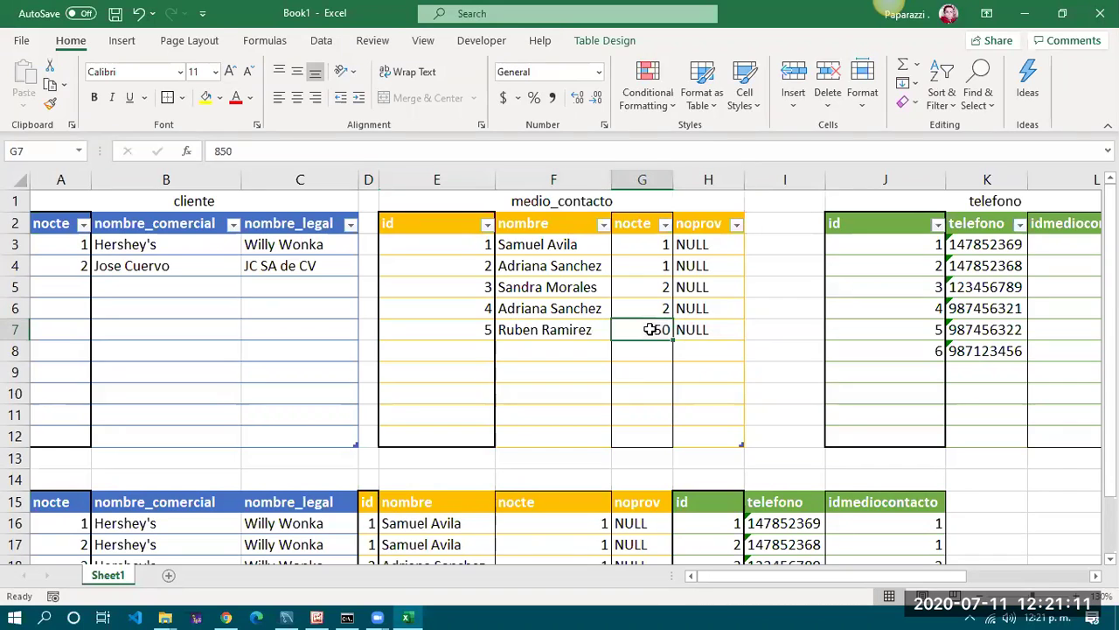
pyautogui.click(744, 91)
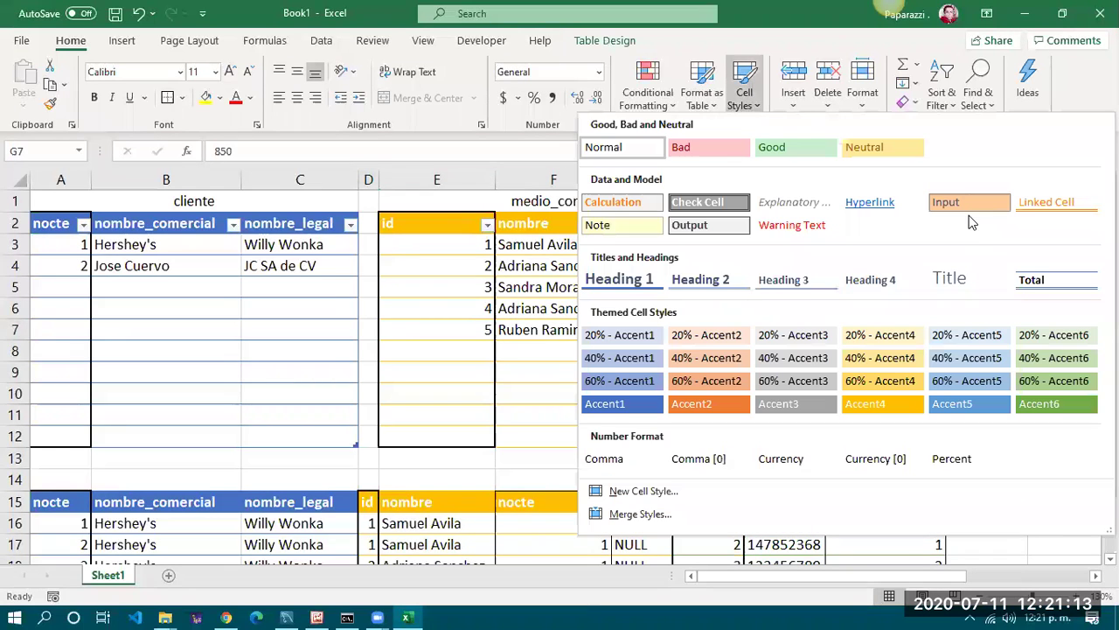
pyautogui.click(699, 146)
pyautogui.click(659, 368)
pyautogui.click(657, 337)
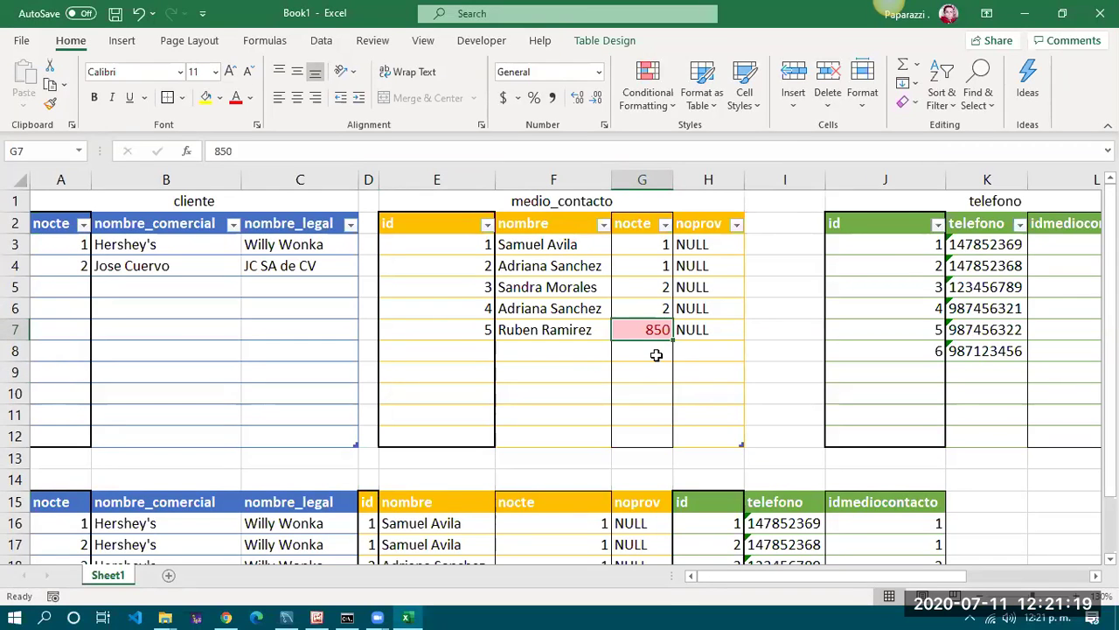
# Review the styled row 7 by selecting the table title, the 850 cell and the whole row
pyautogui.click(548, 201)
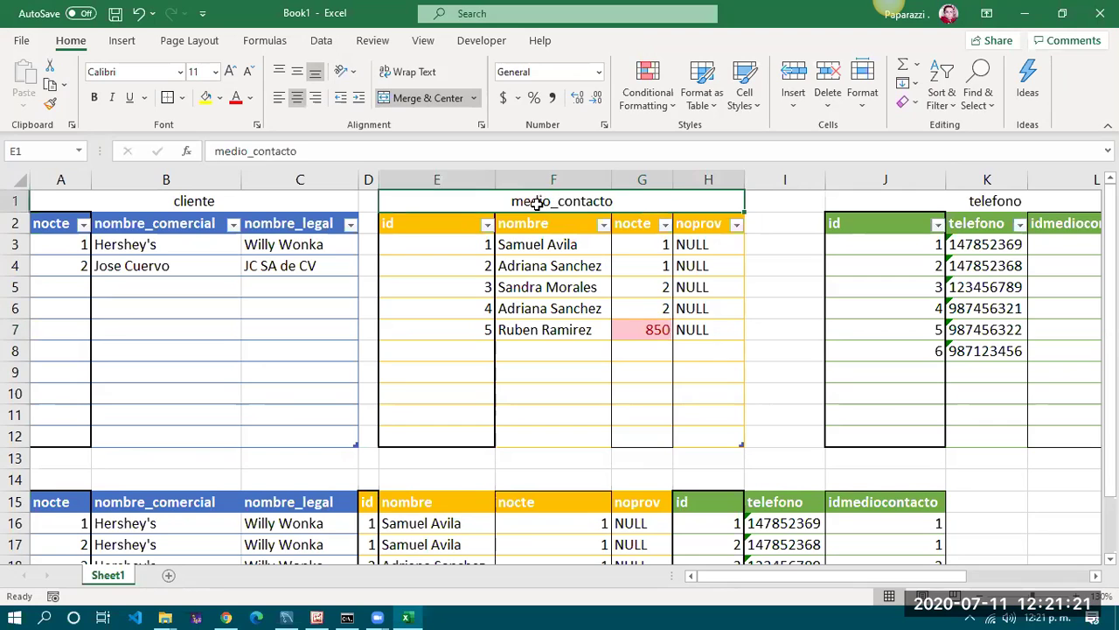
pyautogui.click(651, 329)
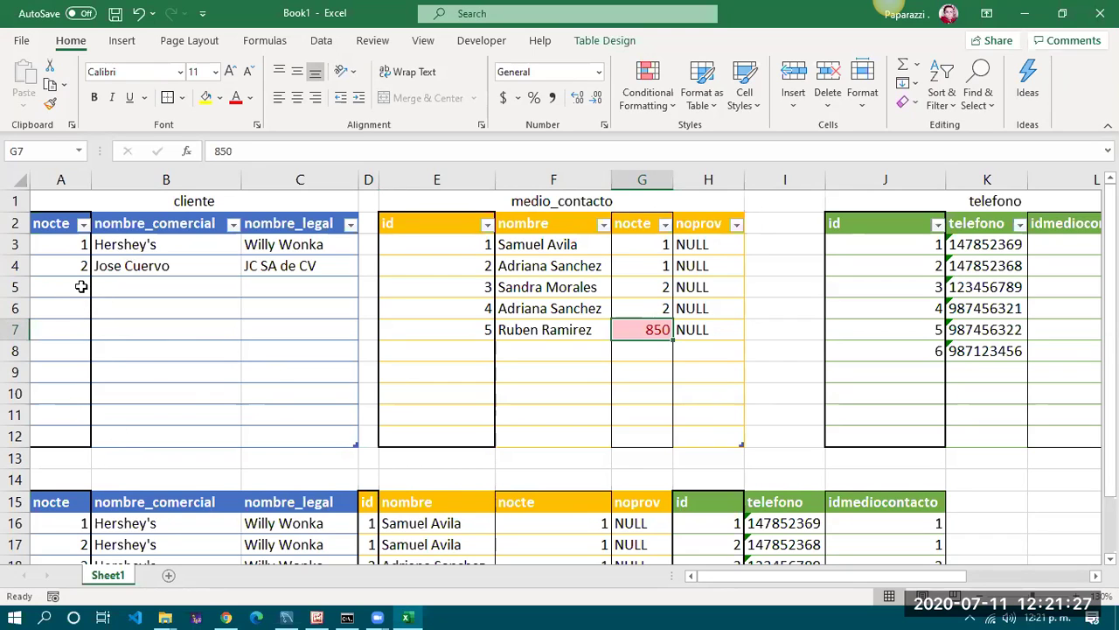
pyautogui.click(476, 377)
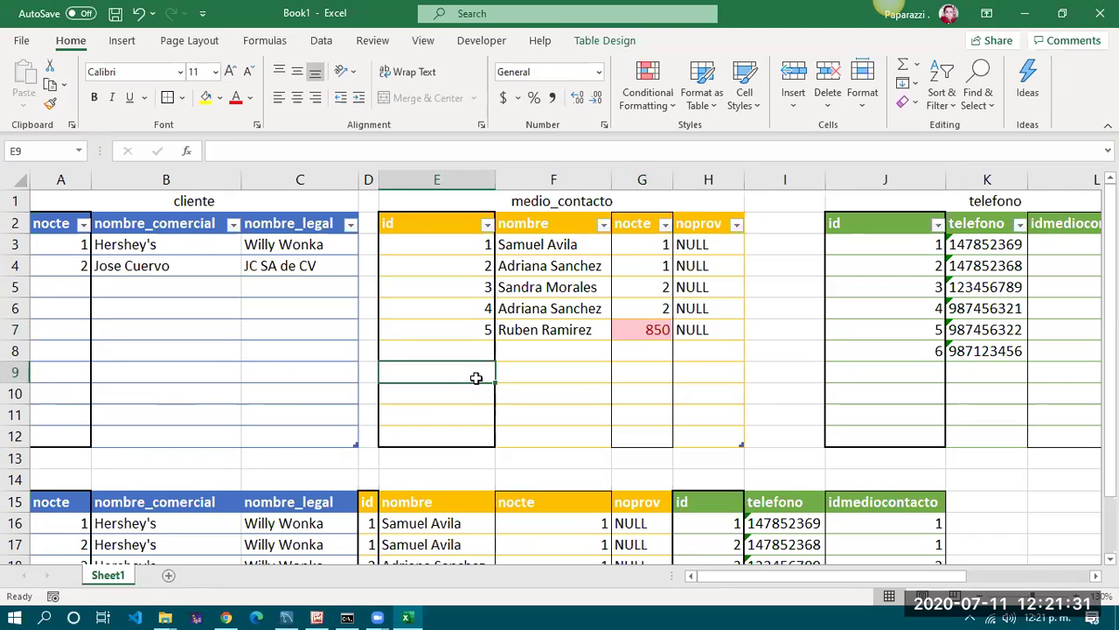
pyautogui.moveTo(455, 328); pyautogui.dragTo(714, 329)
pyautogui.click(700, 421)
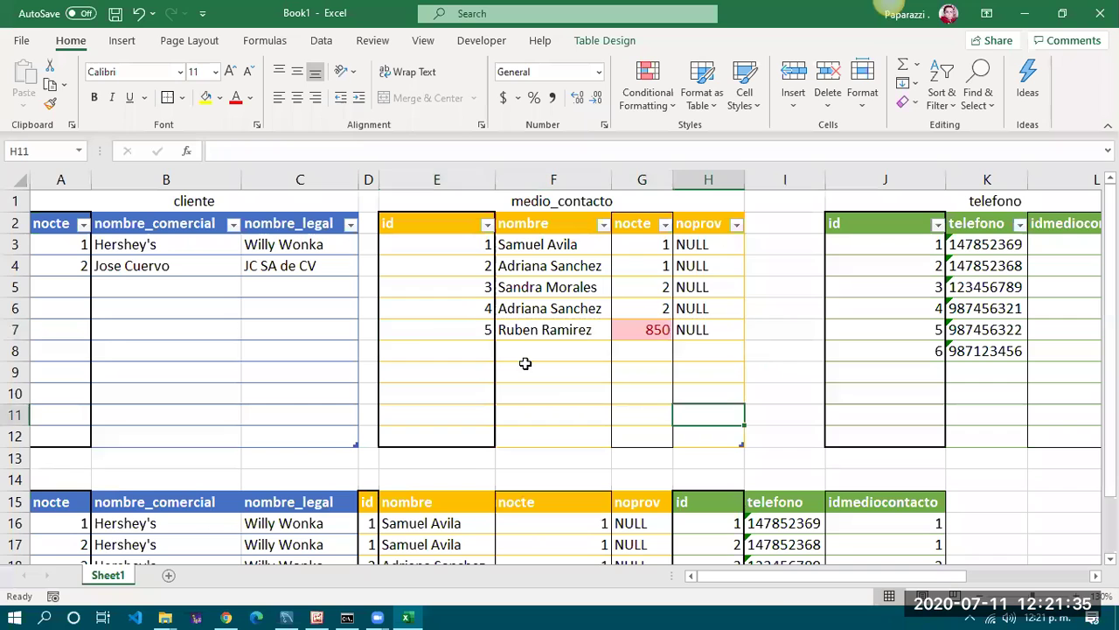
pyautogui.moveTo(419, 331); pyautogui.dragTo(706, 332)
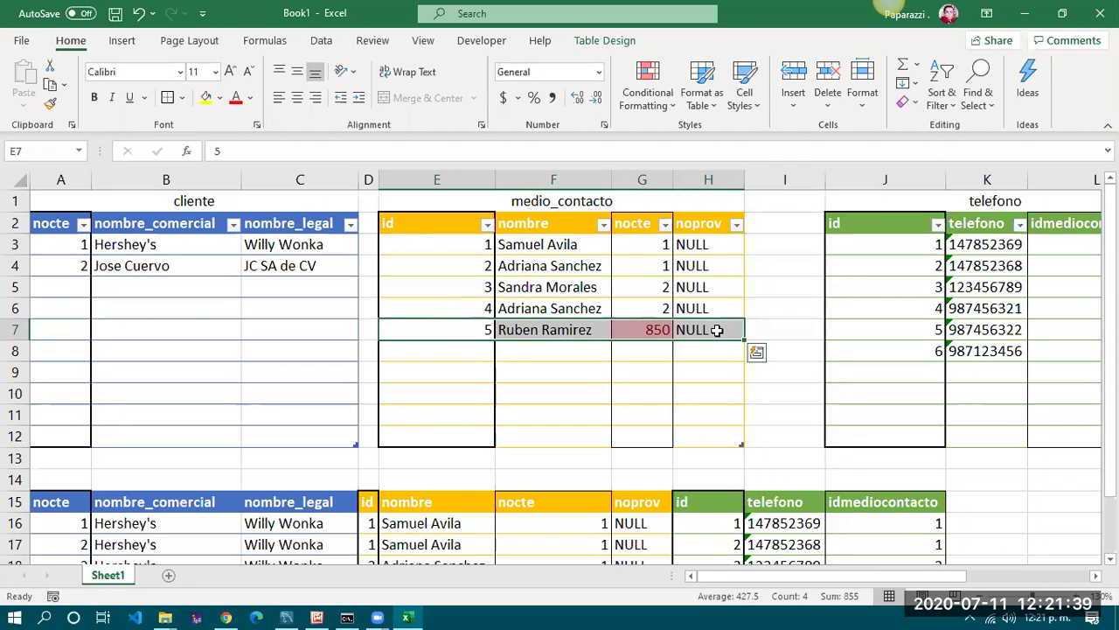
pyautogui.click(525, 380)
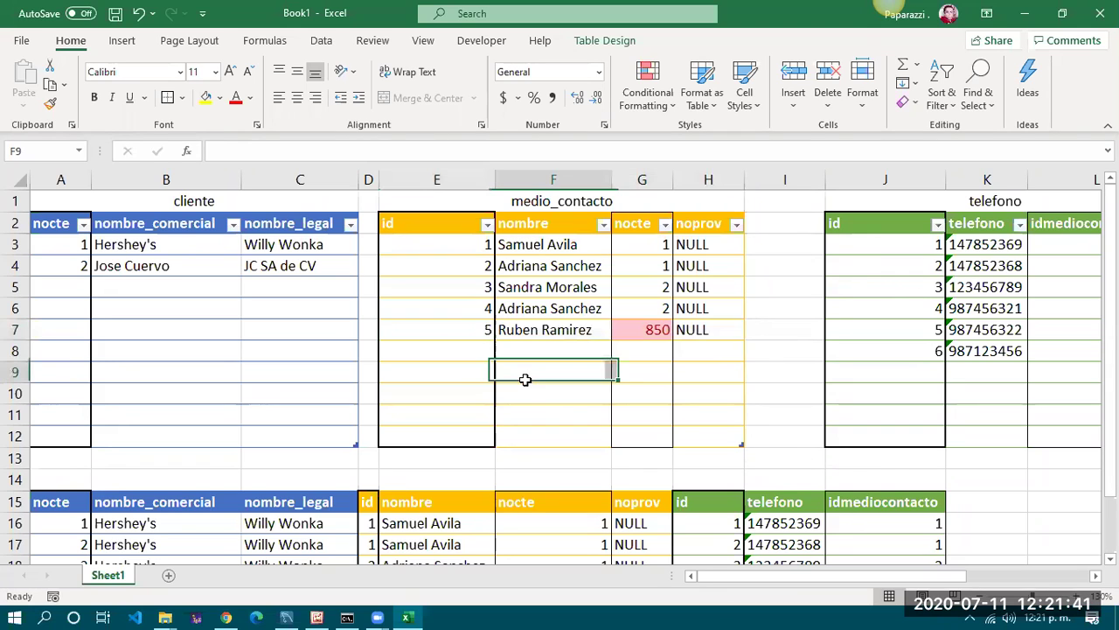
pyautogui.moveTo(490, 330); pyautogui.dragTo(694, 328)
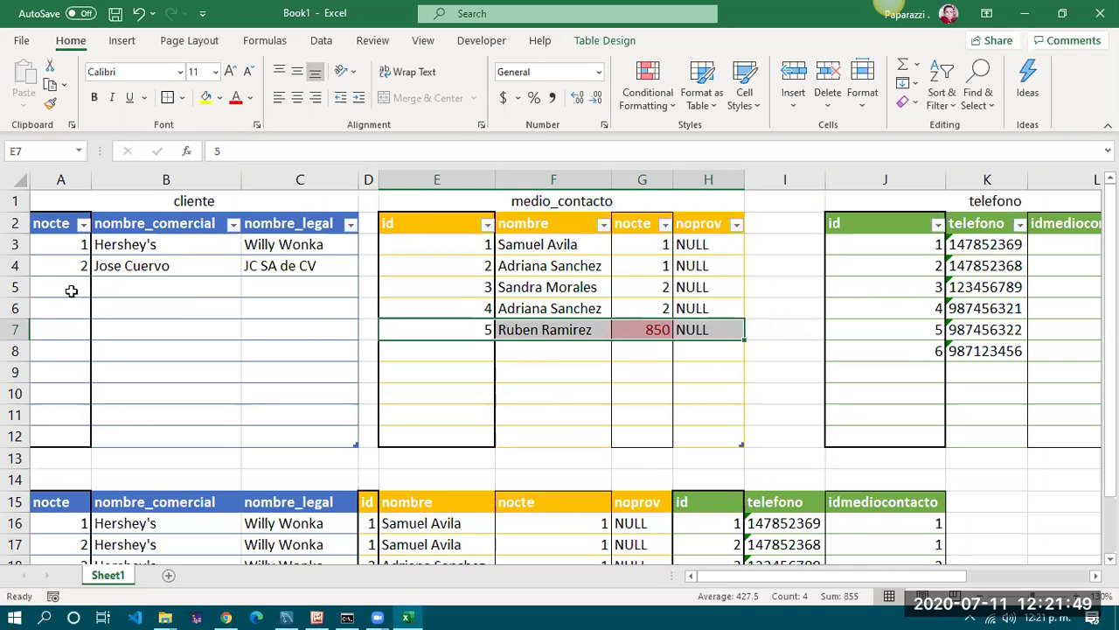
pyautogui.click(71, 290)
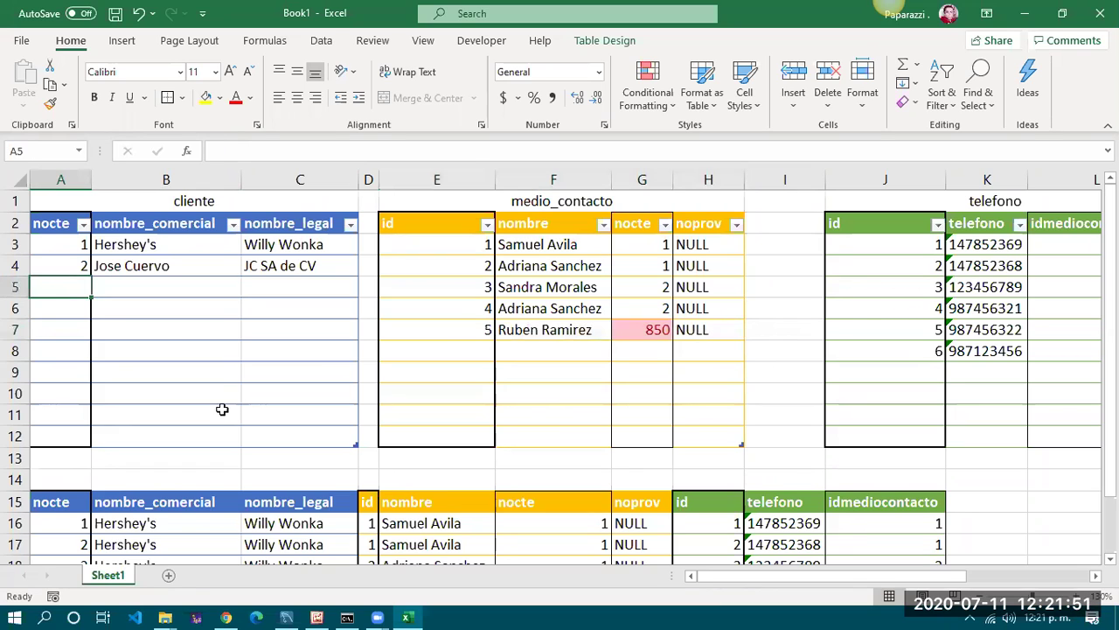
pyautogui.click(226, 409)
pyautogui.click(253, 390)
pyautogui.click(267, 357)
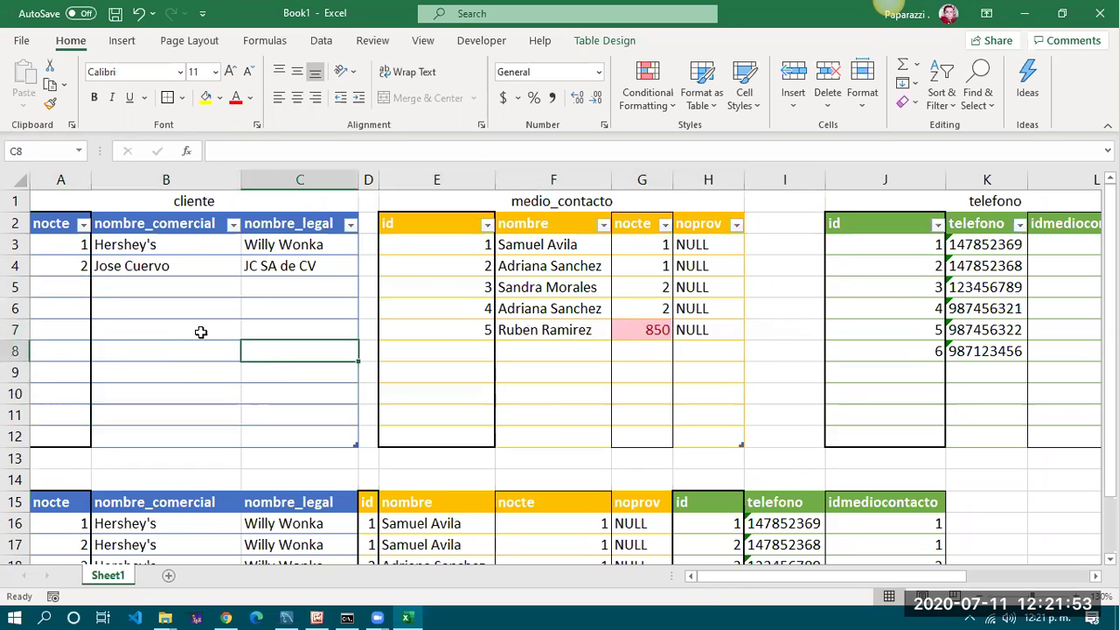
pyautogui.moveTo(53, 221); pyautogui.dragTo(320, 260)
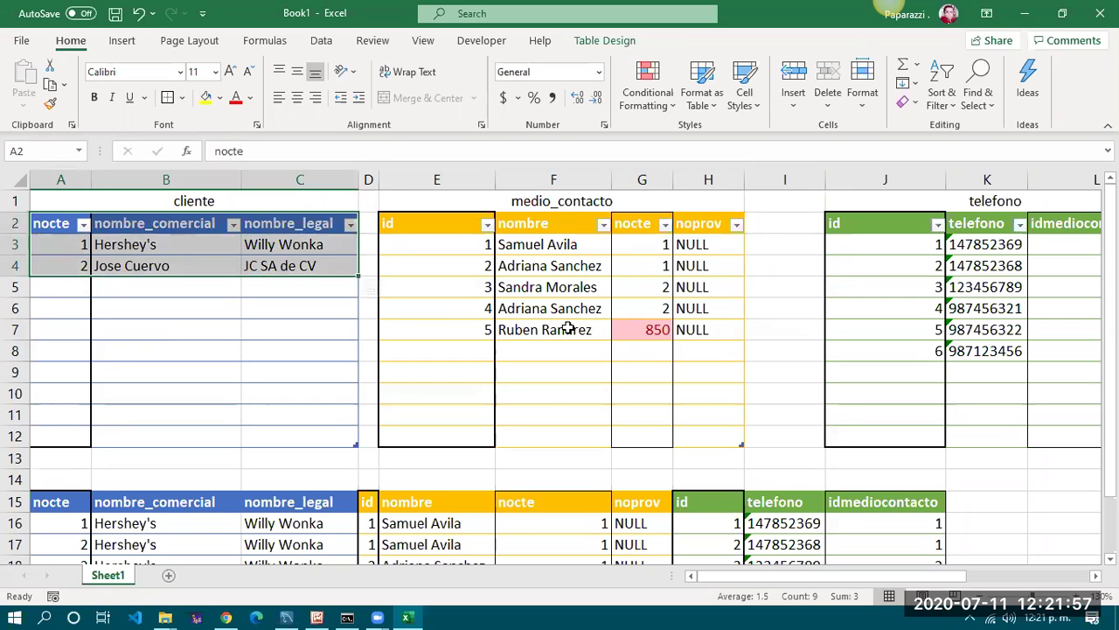
pyautogui.moveTo(442, 219); pyautogui.dragTo(725, 327)
pyautogui.click(657, 375)
pyautogui.moveTo(647, 229); pyautogui.dragTo(643, 336)
pyautogui.moveTo(644, 426); pyautogui.dragTo(645, 437)
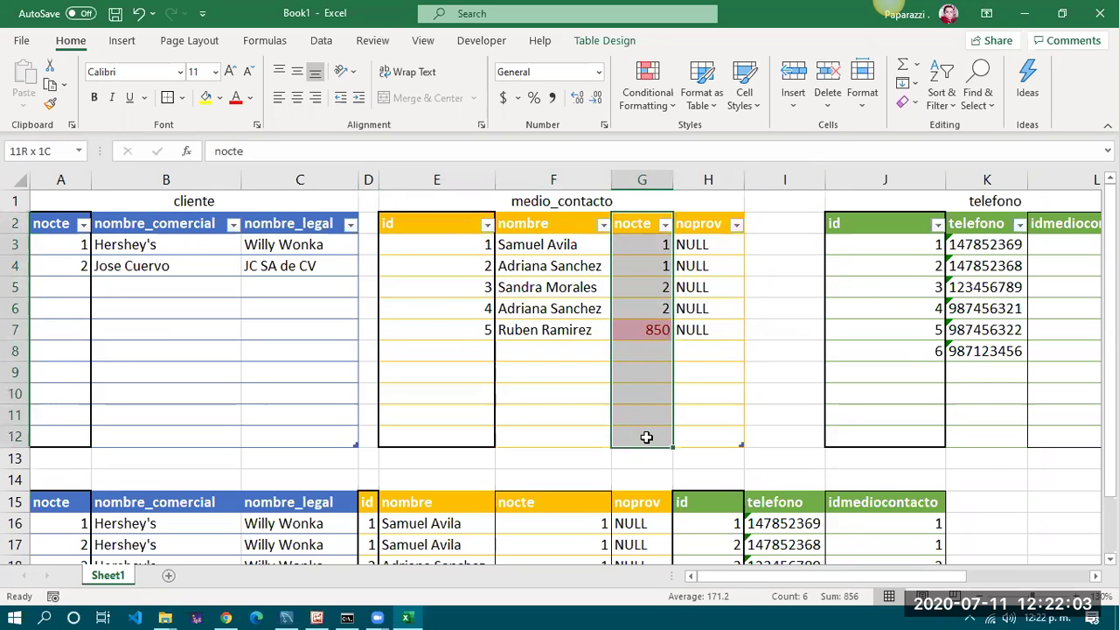
pyautogui.click(643, 329)
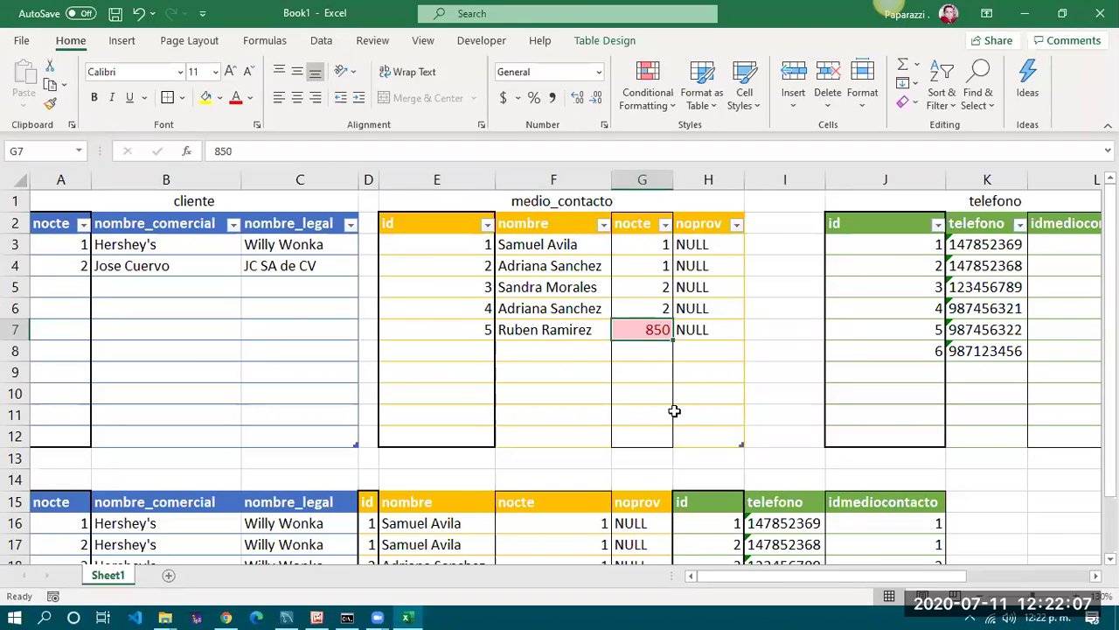
pyautogui.click(637, 358)
pyautogui.click(646, 373)
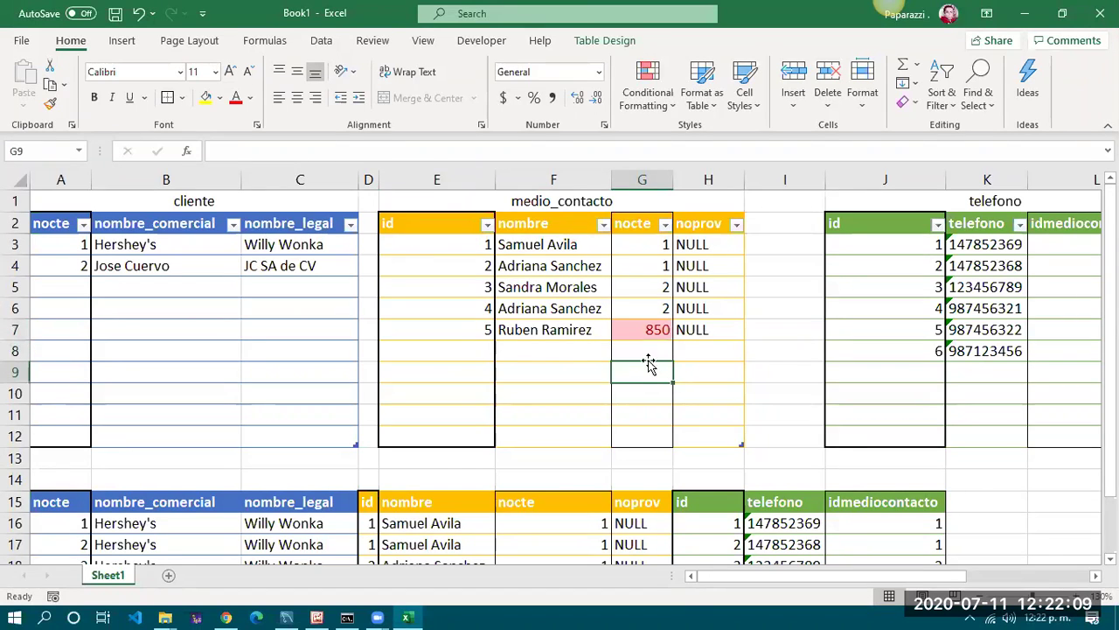
pyautogui.click(655, 329)
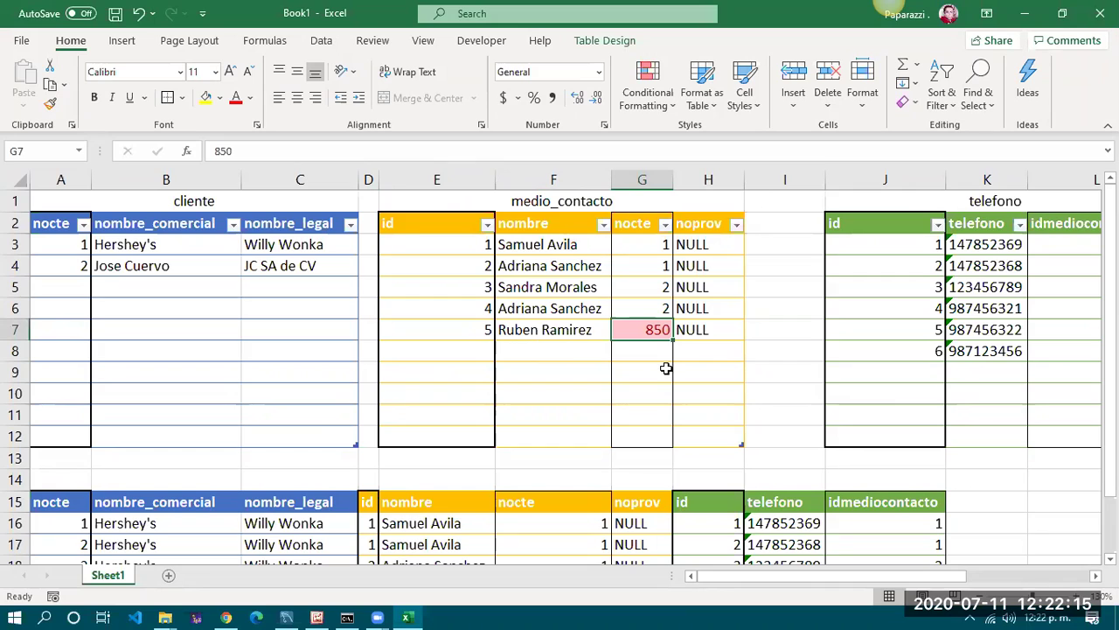
pyautogui.click(633, 387)
pyautogui.click(640, 331)
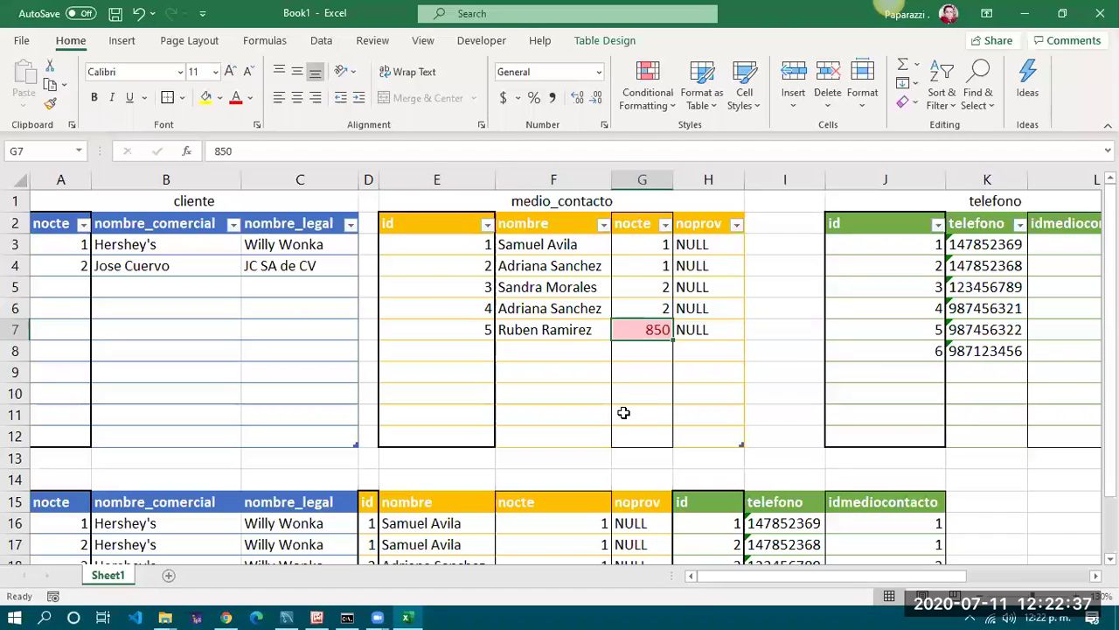
pyautogui.click(205, 246)
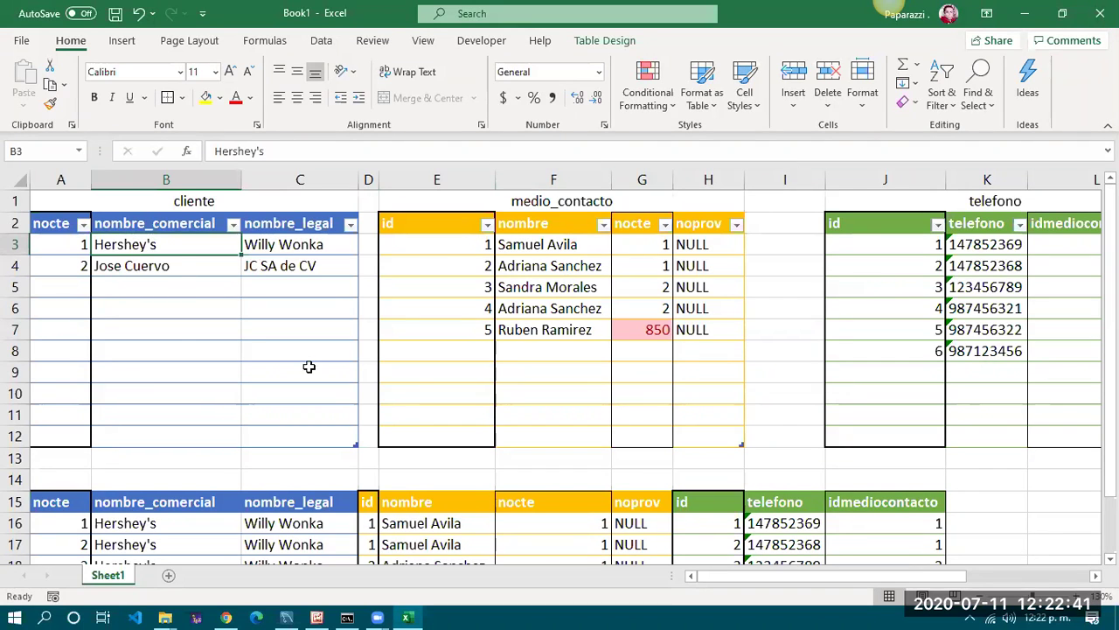
# Close the EER diagram and discard the unsaved model, then open the PruebaBD2H connection
pyautogui.click(286, 615)
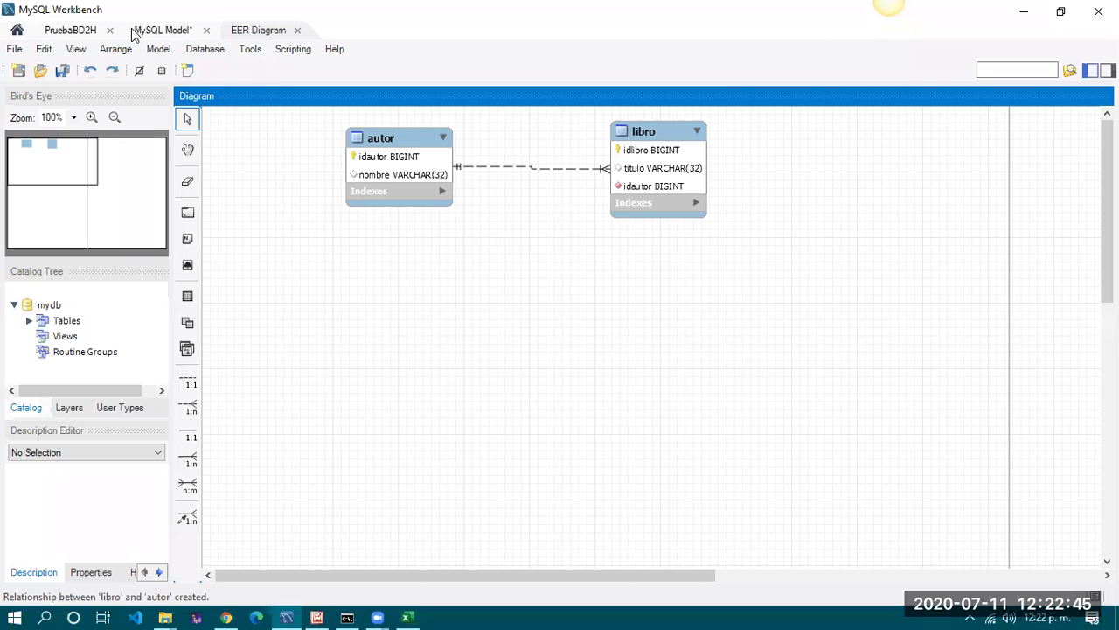
pyautogui.click(298, 30)
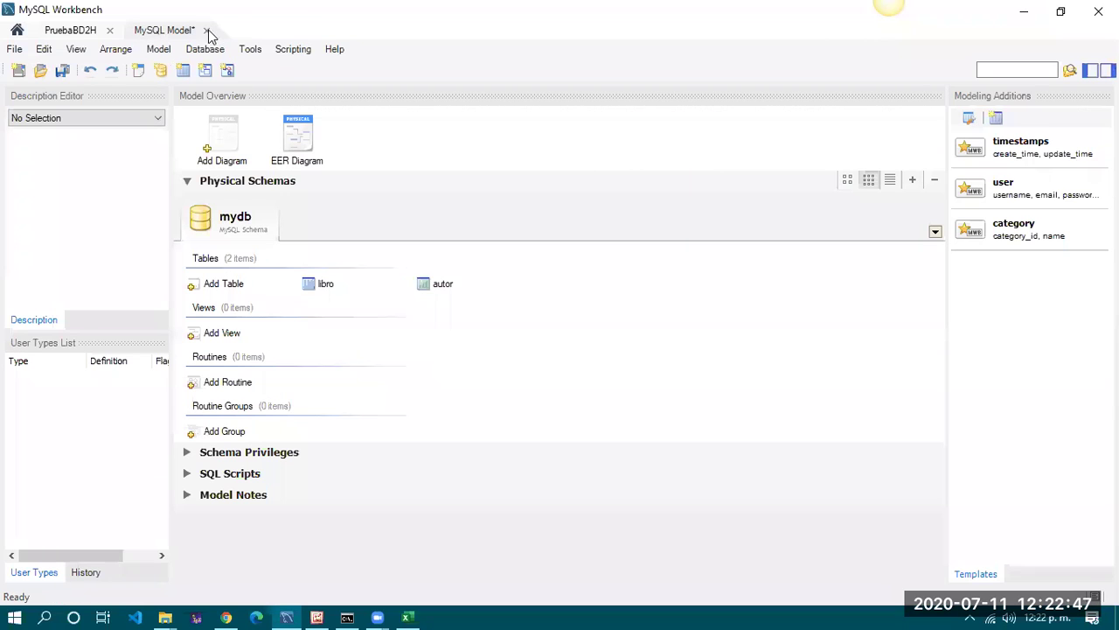
pyautogui.click(206, 30)
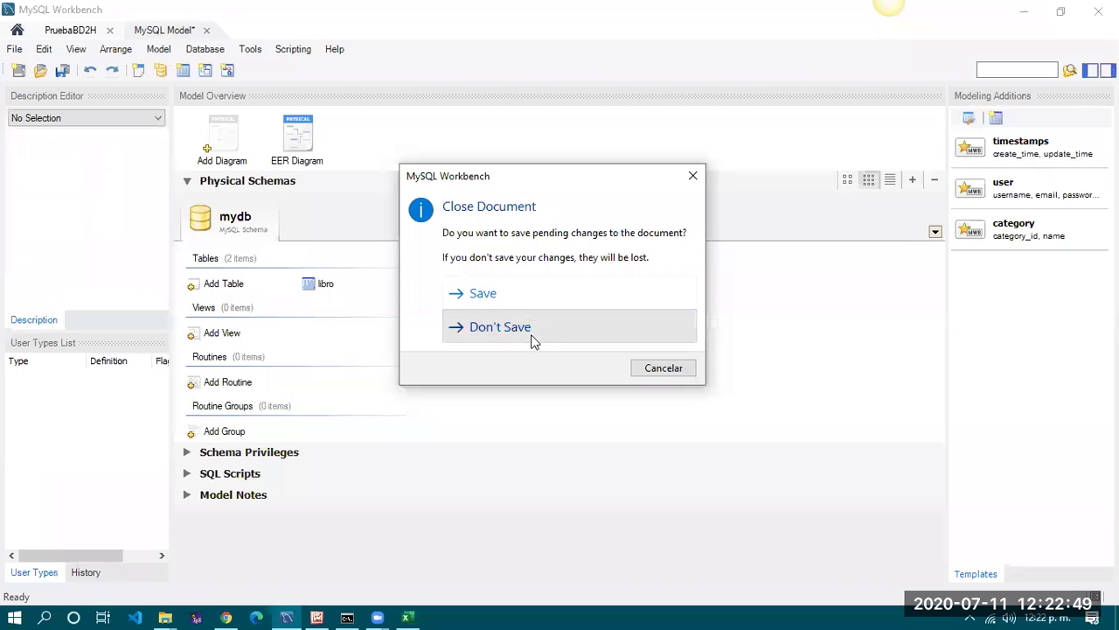
pyautogui.click(531, 339)
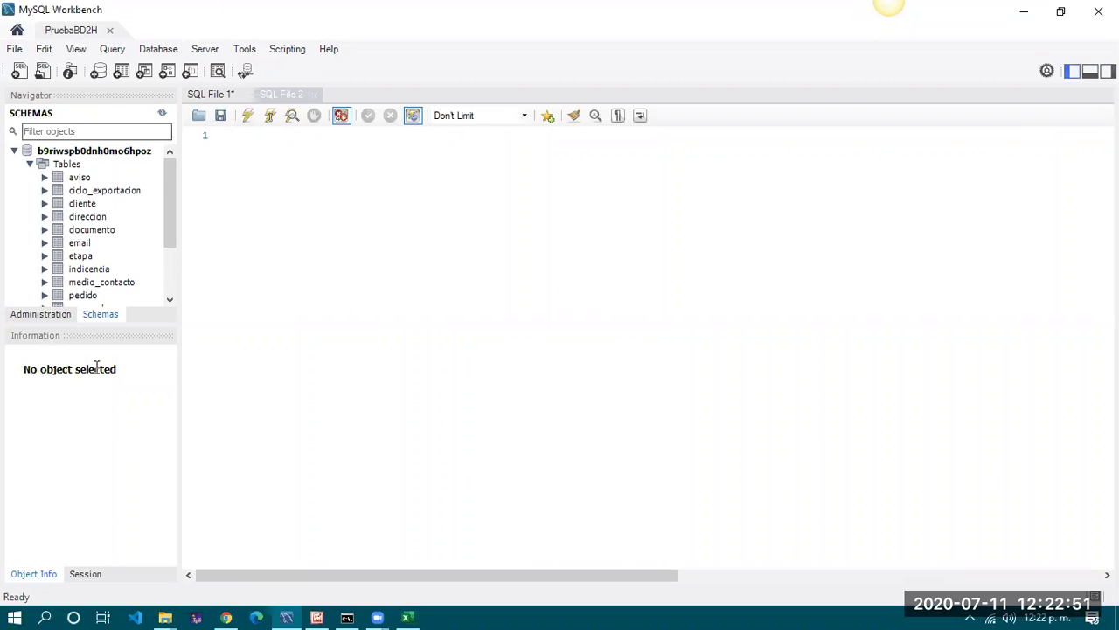
pyautogui.click(109, 31)
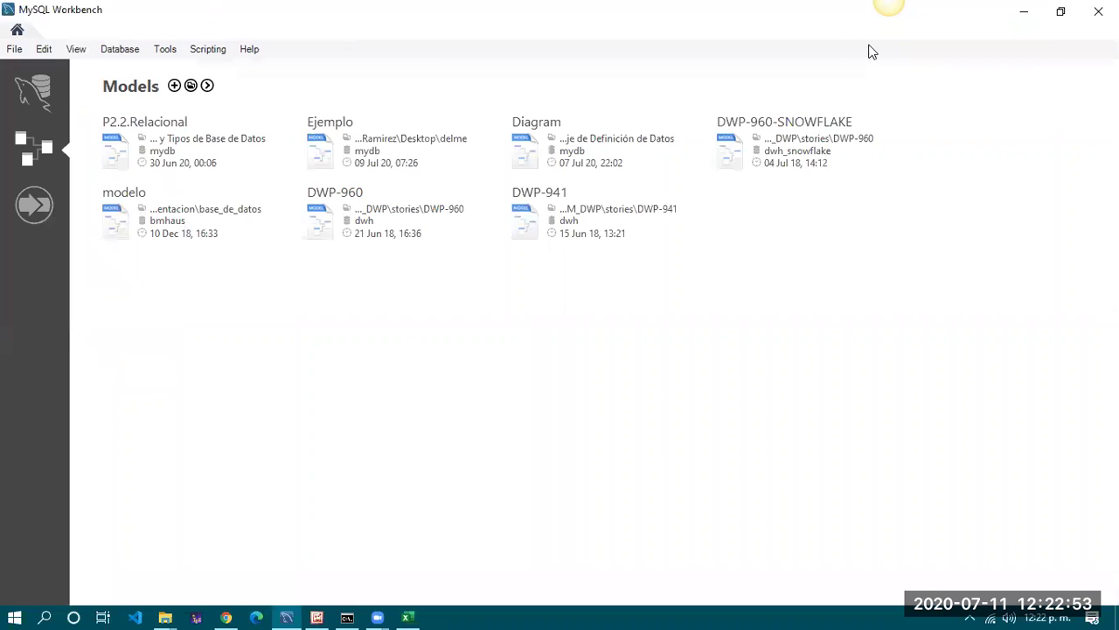
pyautogui.click(35, 91)
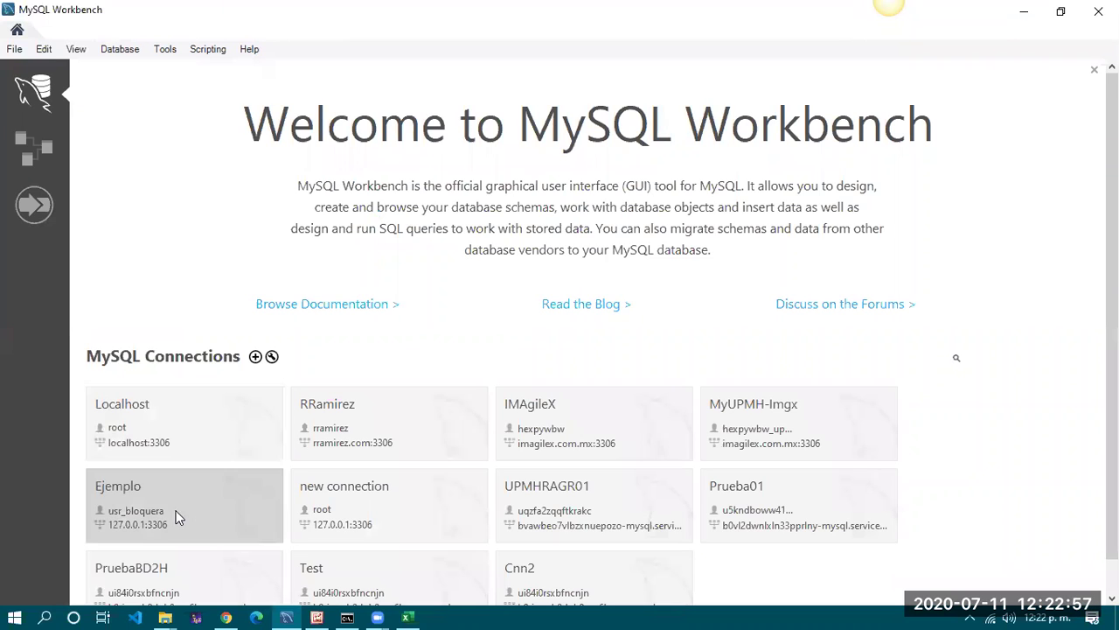
pyautogui.click(137, 578)
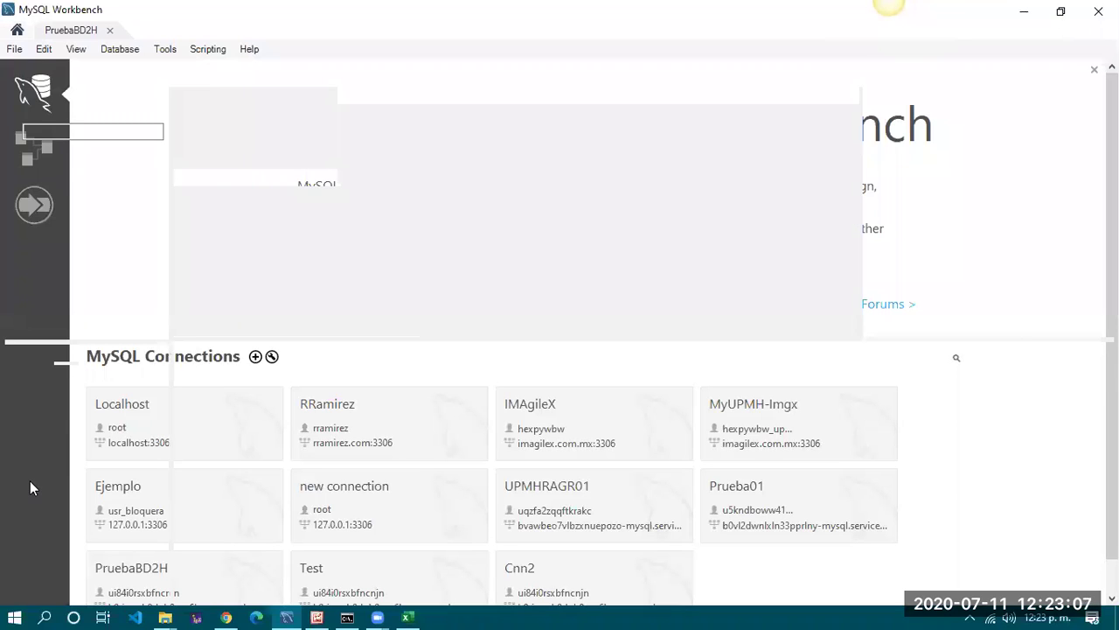
# Delete the old query and enlarge the editor font, with Excel visible alongside
pyautogui.click(1061, 12)
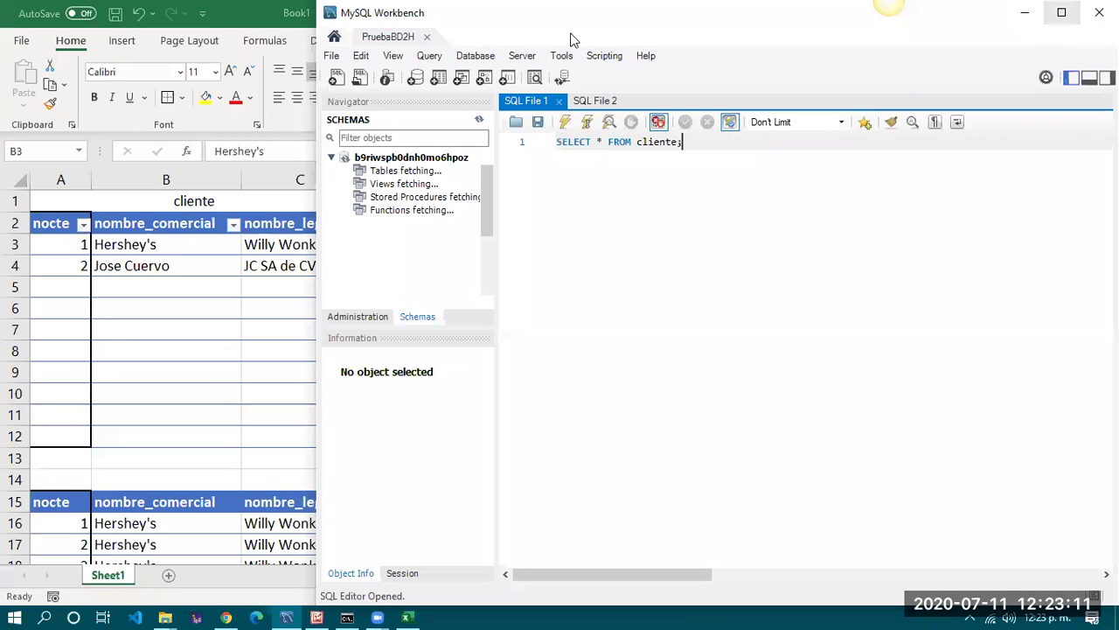
pyautogui.moveTo(691, 142); pyautogui.dragTo(555, 142)
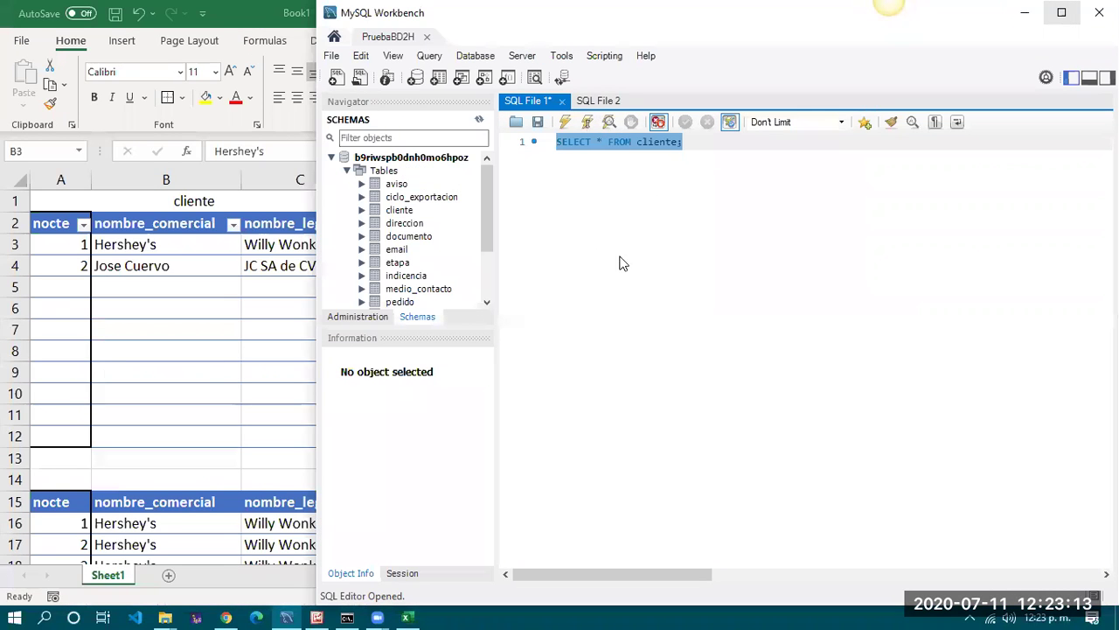
pyautogui.press('Delete')
pyautogui.scroll(4, 636, 267)
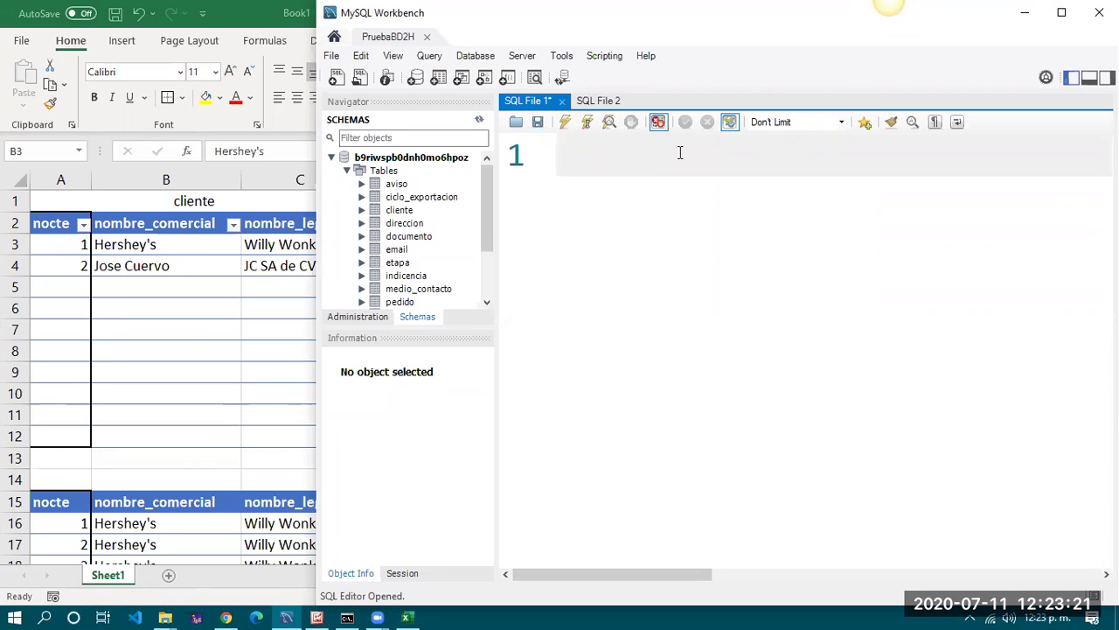
# Write the two-line query SELECT * / FROM cliente; in the editor
pyautogui.write('SELE')
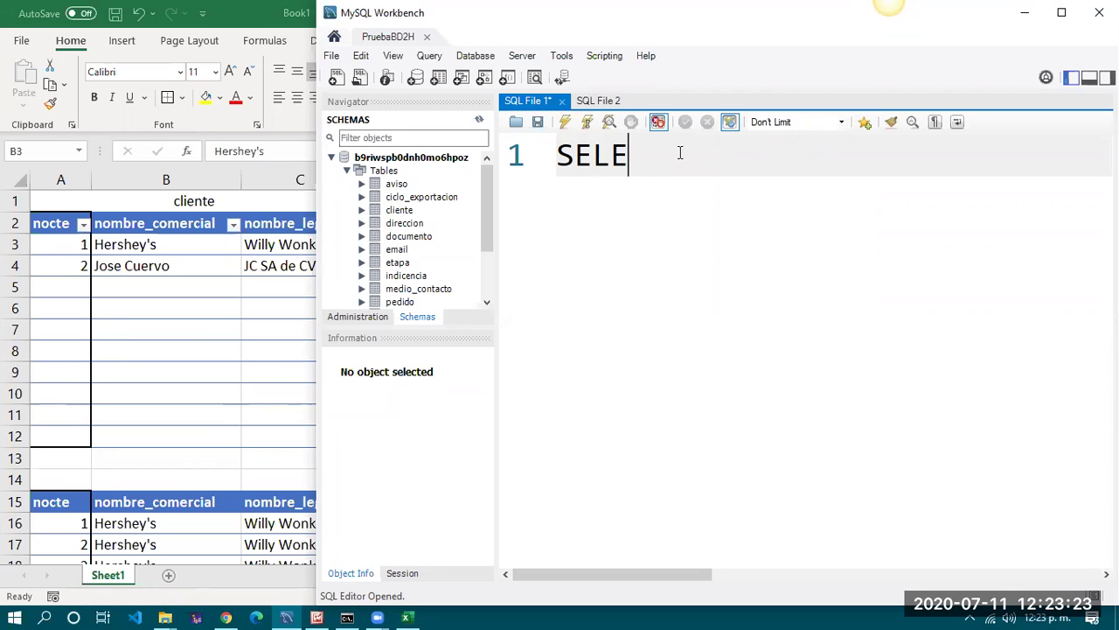
pyautogui.write('CT *')
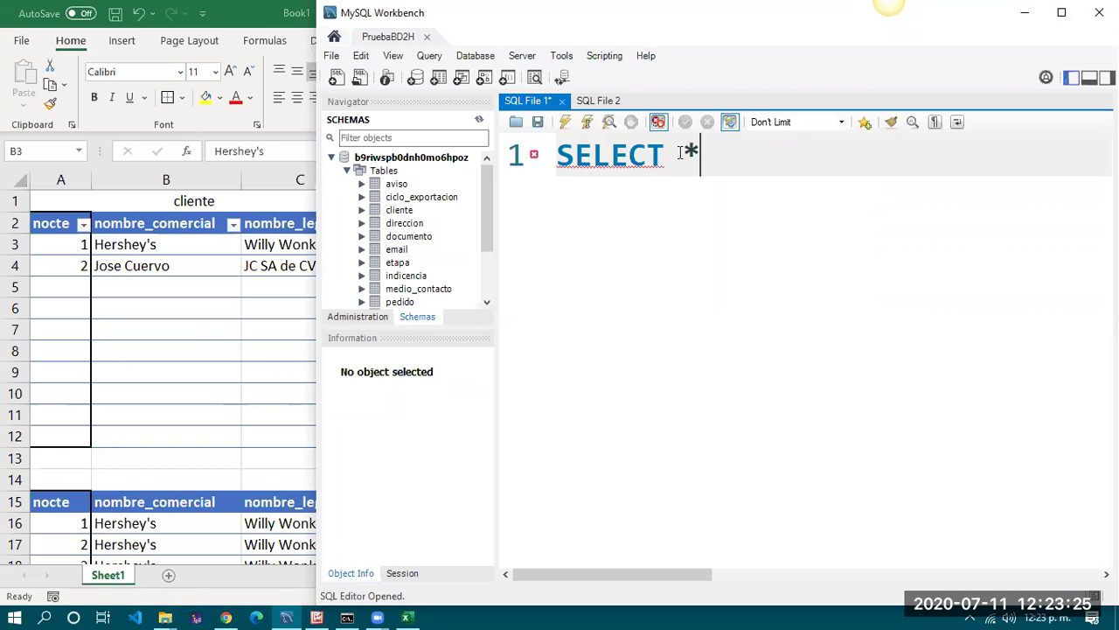
pyautogui.press('Return')
pyautogui.write('FROM ')
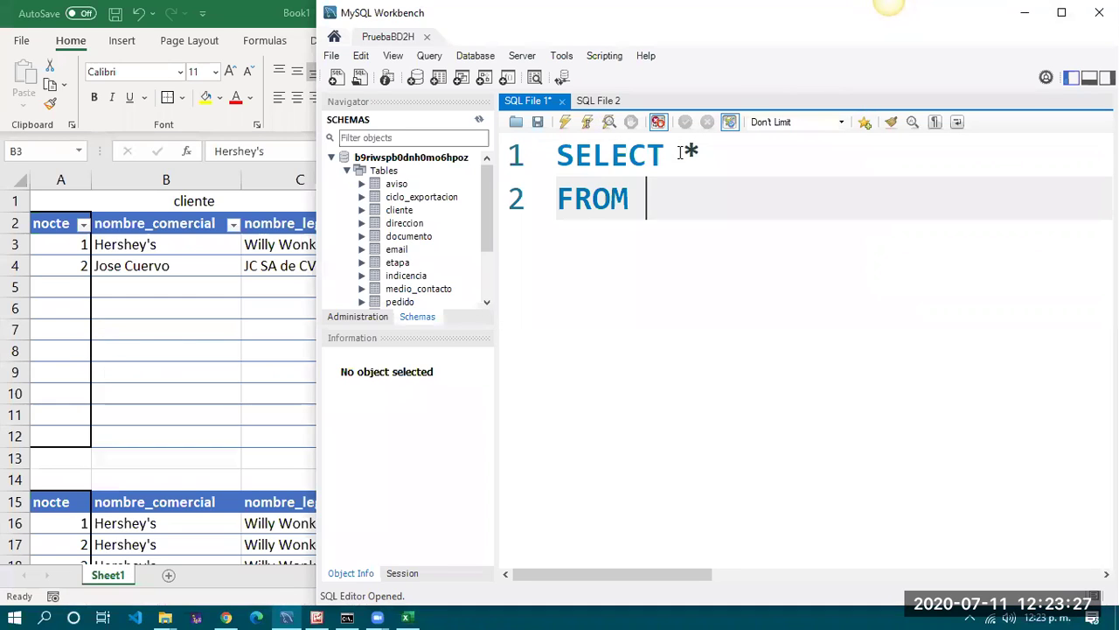
pyautogui.write('cli')
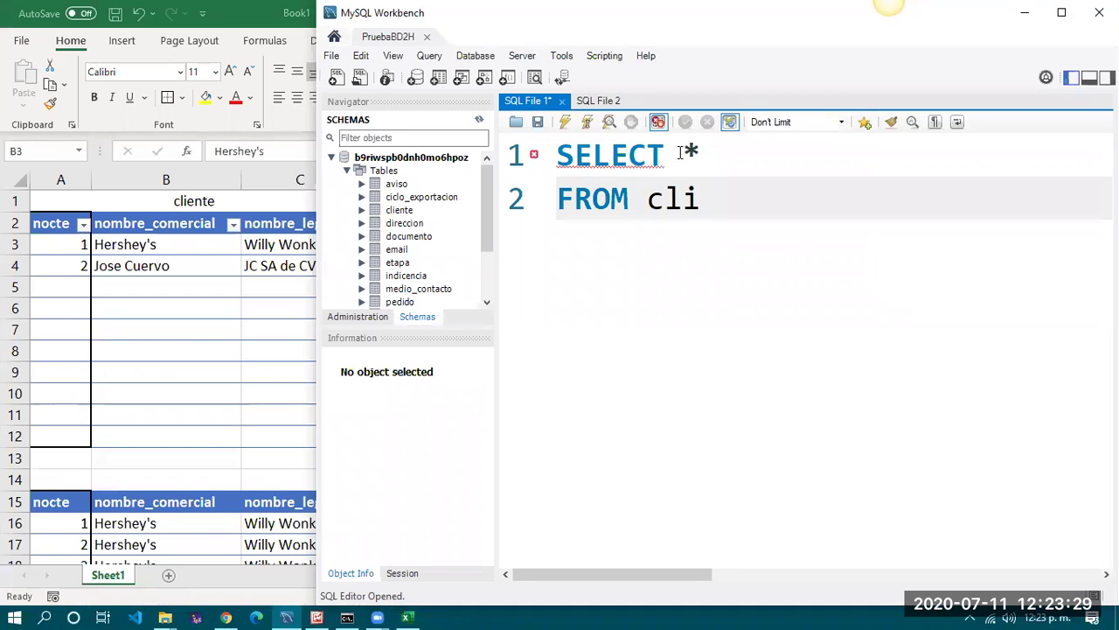
pyautogui.press('Return')
pyautogui.write(';')
# Highlight the whole query, then the * and the table name cliente in turn
pyautogui.moveTo(557, 155); pyautogui.dragTo(789, 219)
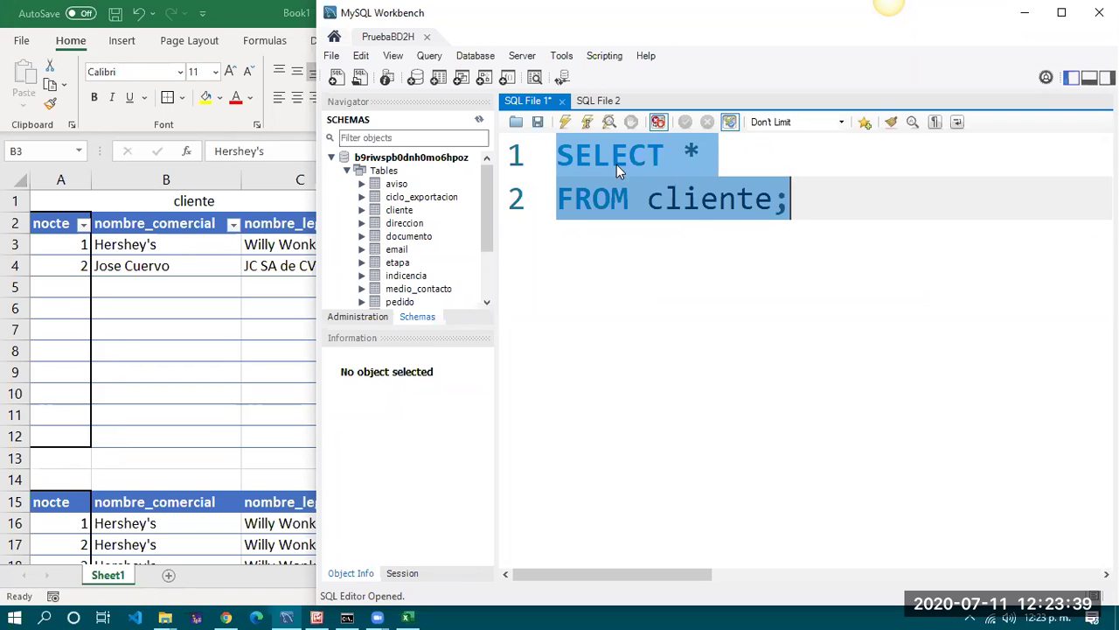
pyautogui.click(650, 199)
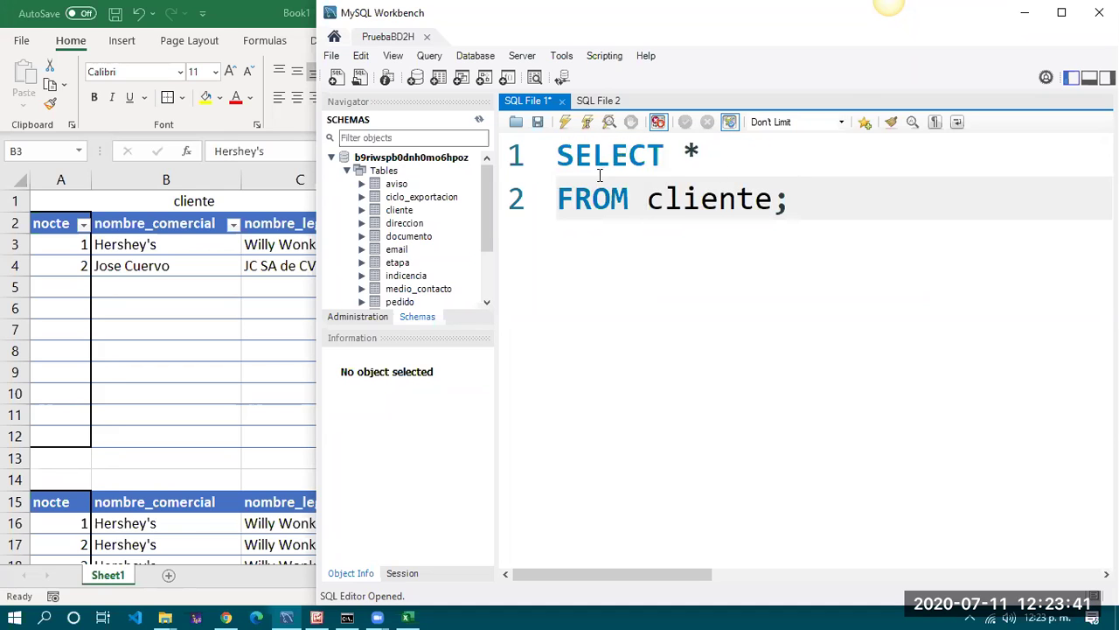
pyautogui.moveTo(682, 155); pyautogui.dragTo(696, 153)
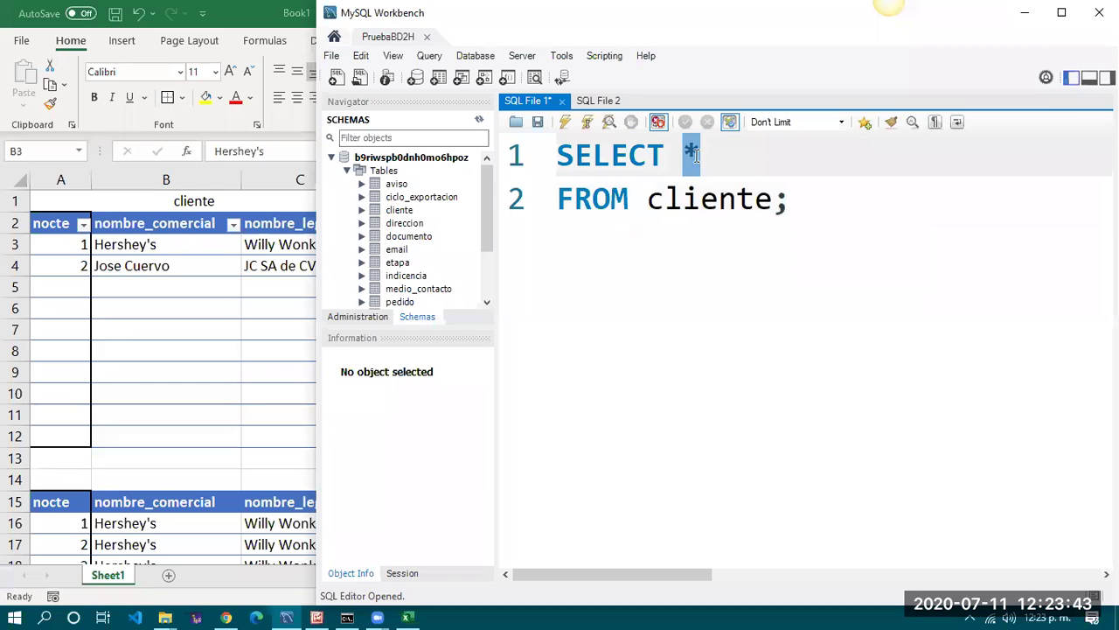
pyautogui.moveTo(646, 198); pyautogui.dragTo(791, 200)
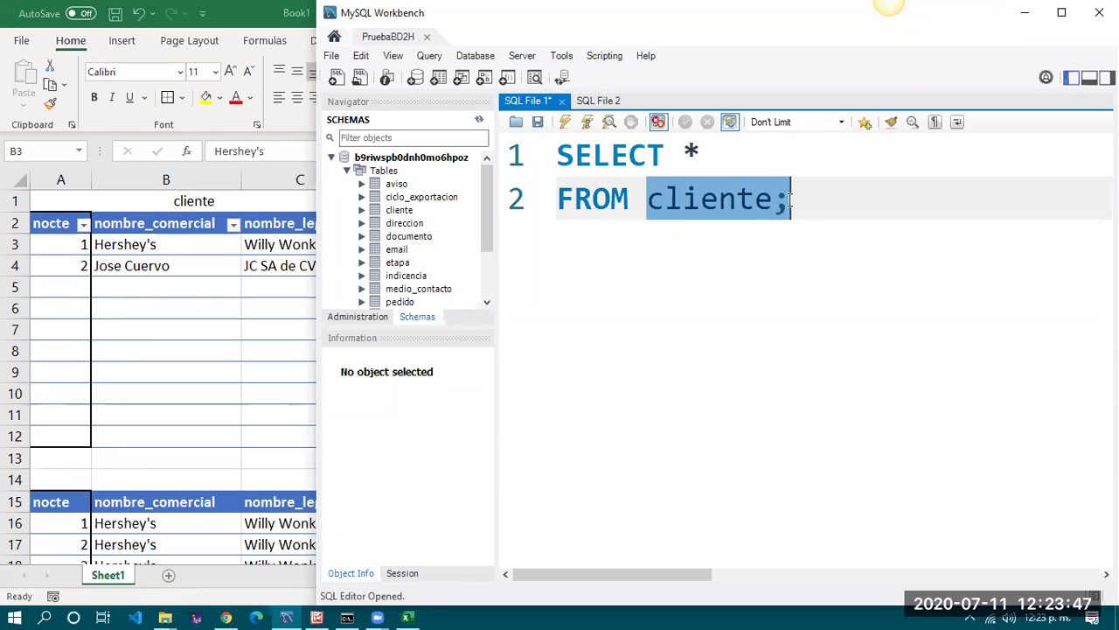
pyautogui.click(665, 201)
# Execute SELECT * FROM cliente and check the rows Coca Cola, Bimbo, Office Depot, Univ. Oxford
pyautogui.click(564, 123)
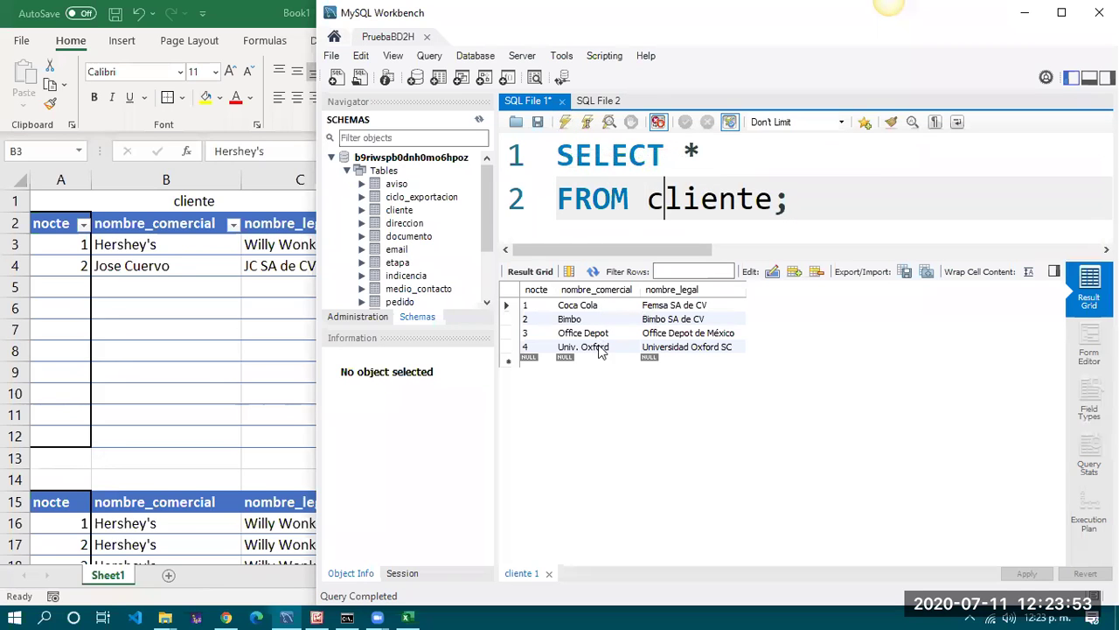
pyautogui.click(606, 308)
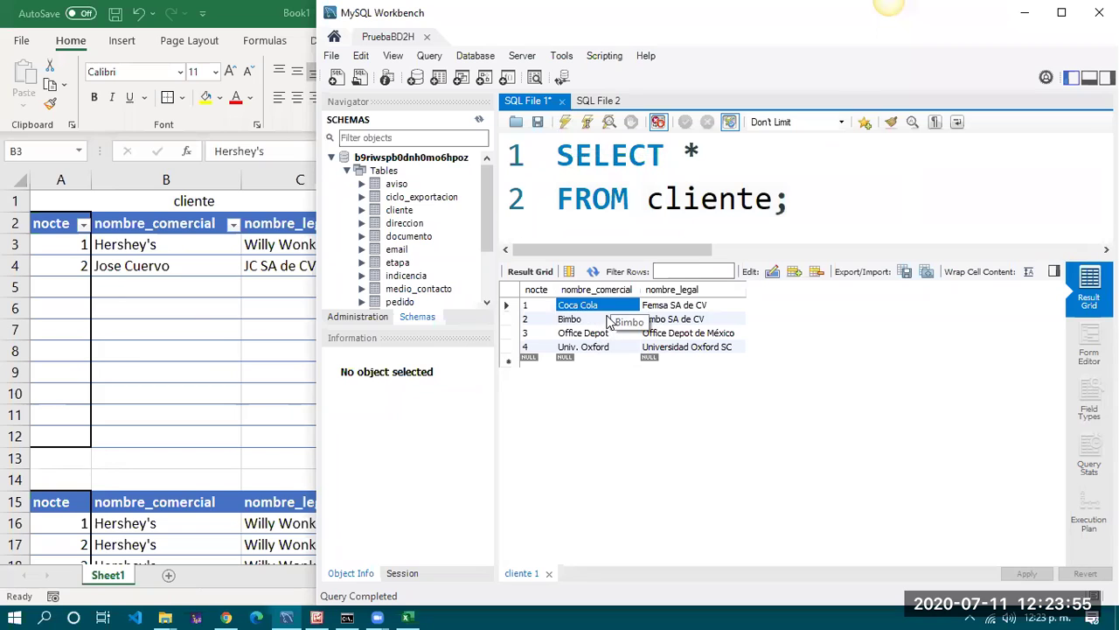
pyautogui.click(614, 319)
pyautogui.click(616, 333)
pyautogui.click(612, 350)
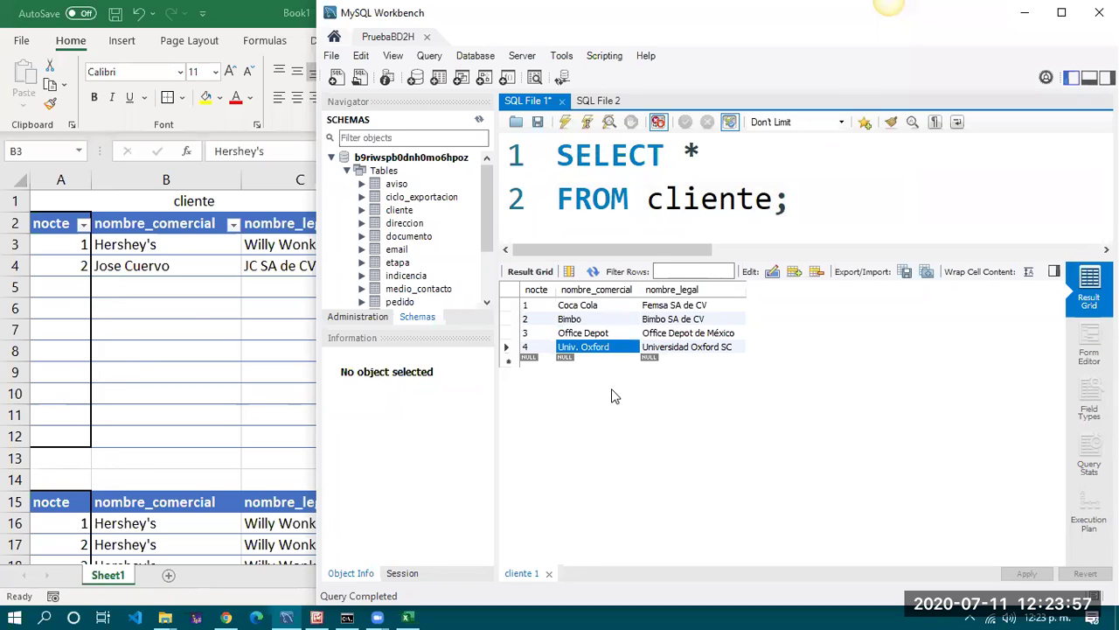
pyautogui.click(591, 198)
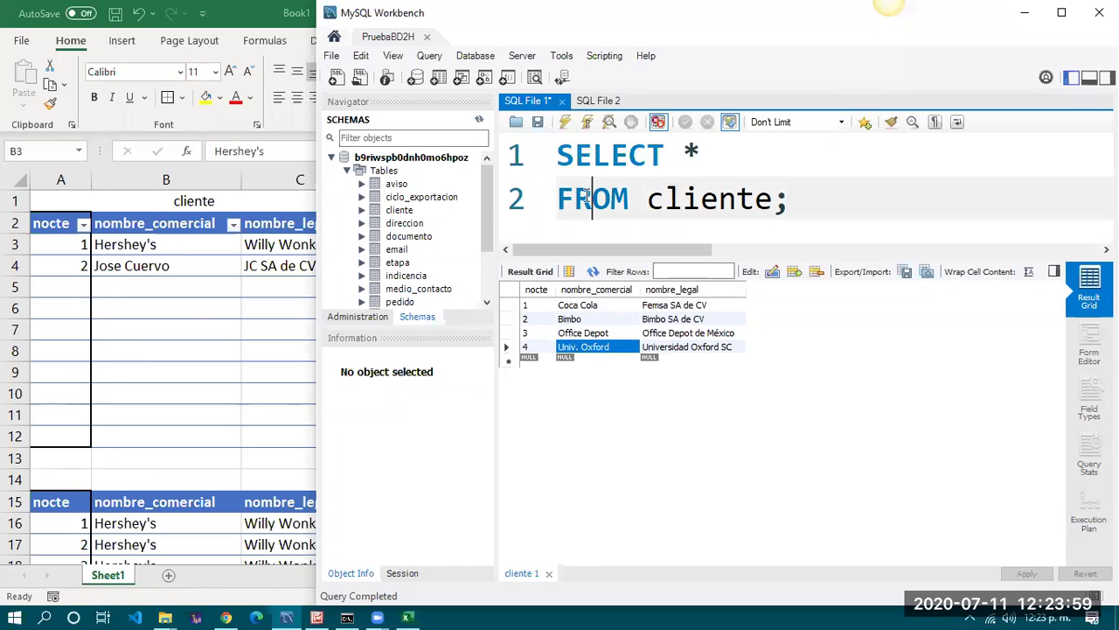
pyautogui.moveTo(867, 257); pyautogui.dragTo(861, 408)
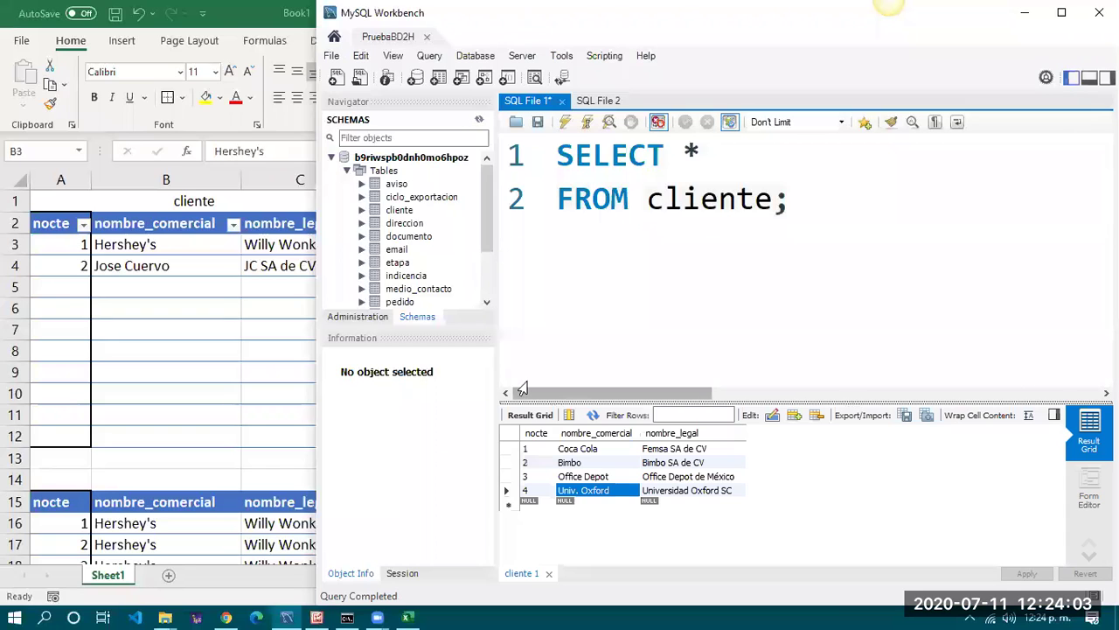
pyautogui.click(123, 248)
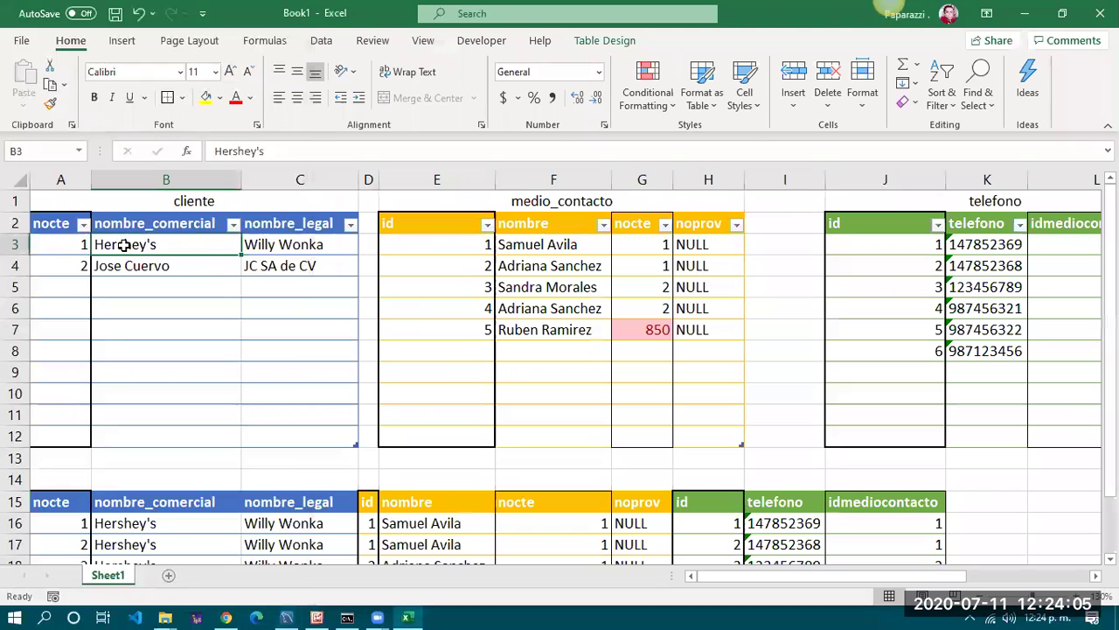
pyautogui.click(131, 263)
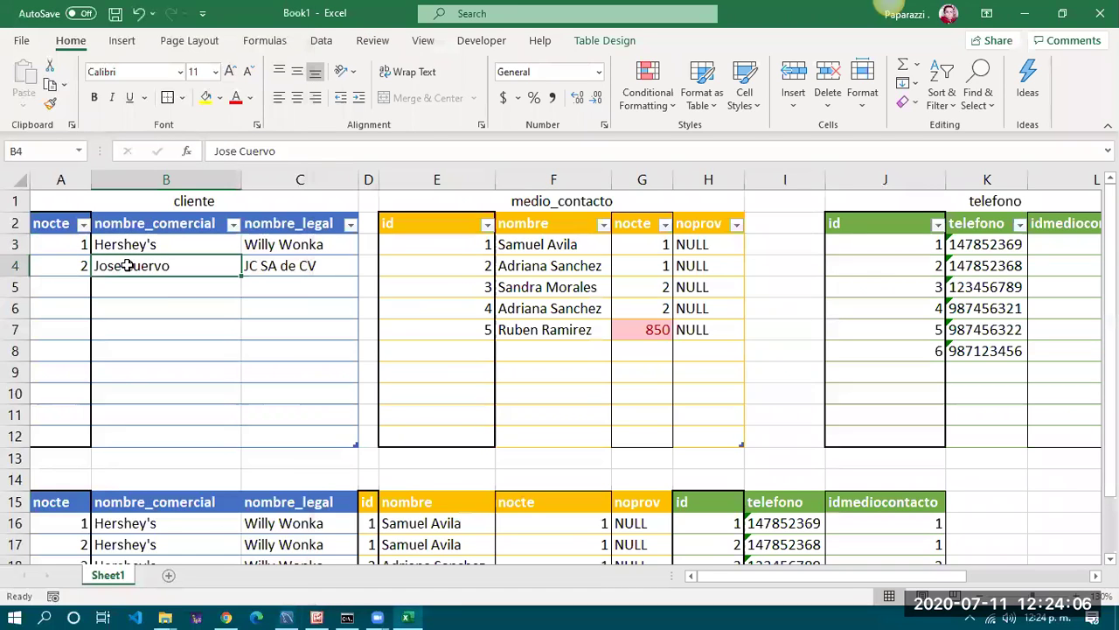
pyautogui.click(414, 611)
pyautogui.click(414, 611)
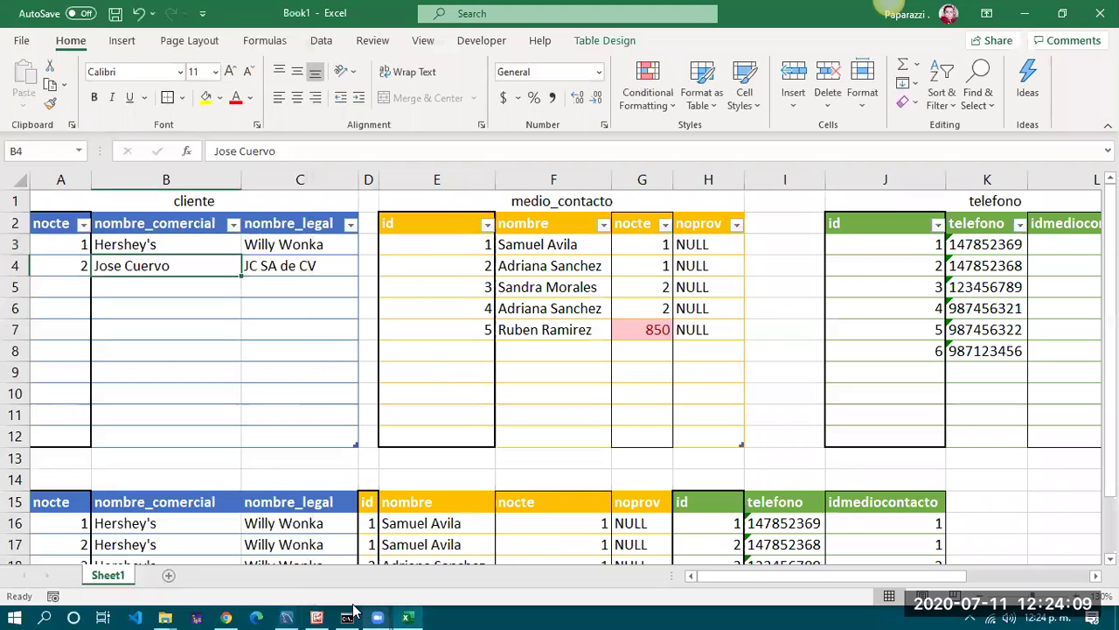
pyautogui.moveTo(378, 612)
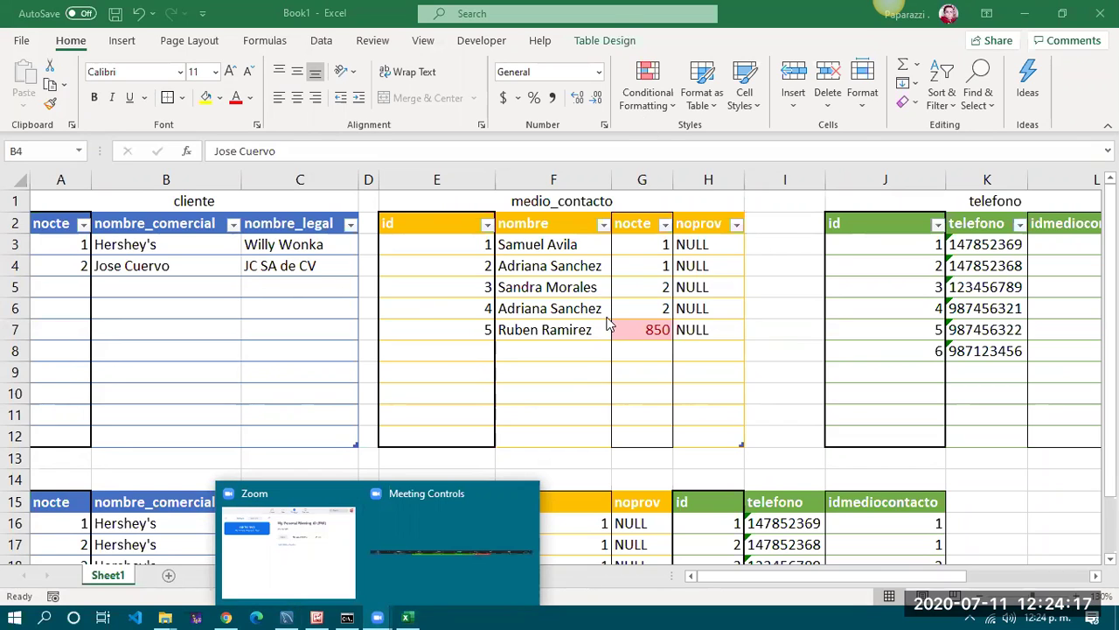
pyautogui.click(286, 618)
pyautogui.click(647, 308)
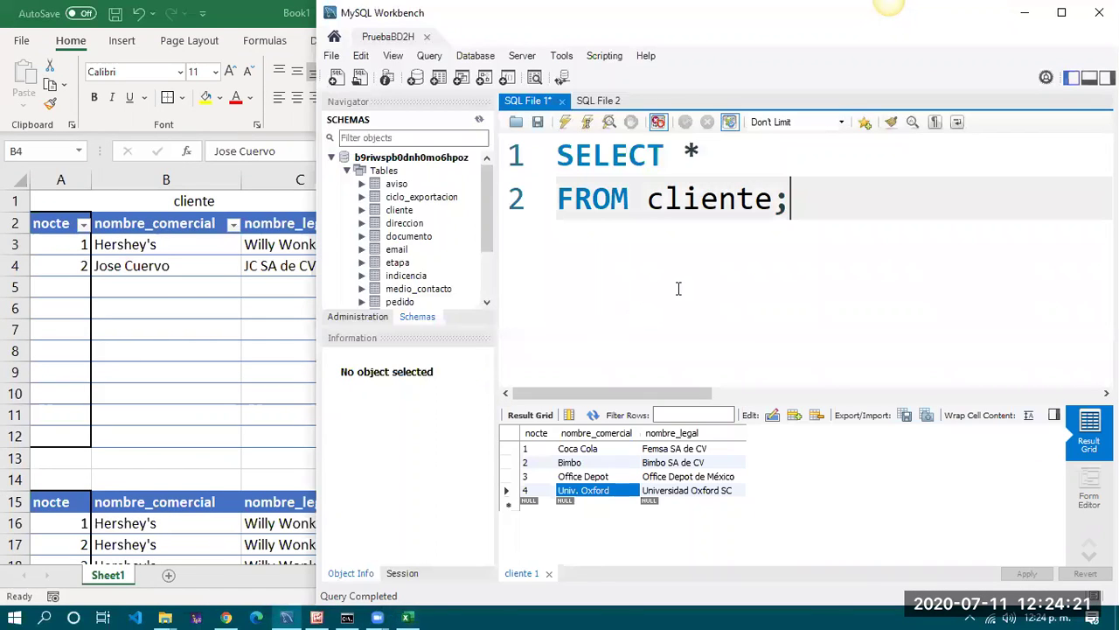